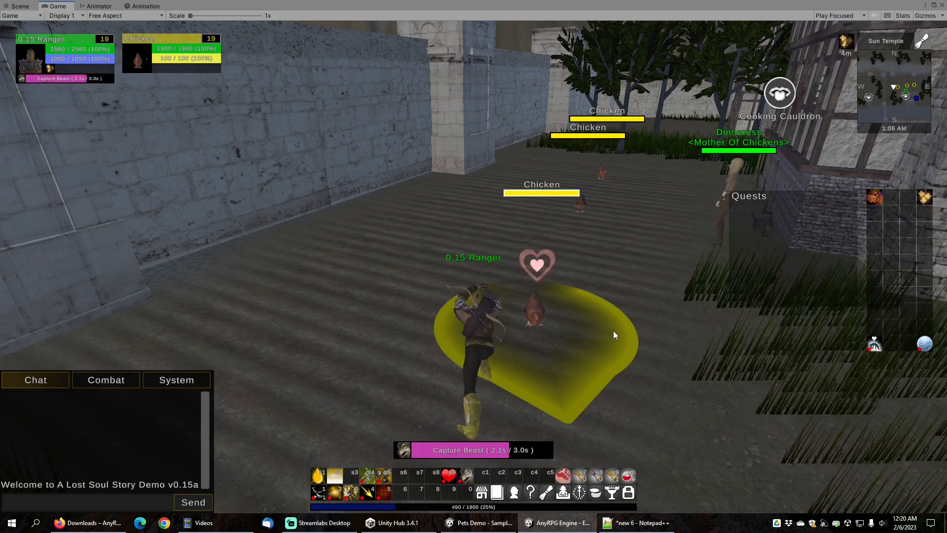
Play-test the pet demo with the ranger, capturing a chicken and attacking the crab in the water
right_click_drag(585, 282, 611, 283)
key("a")
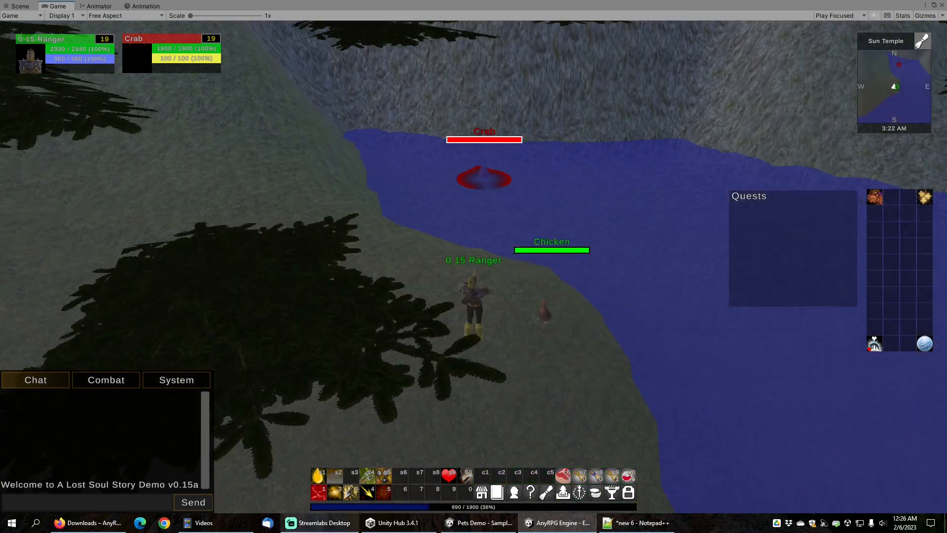
key("1")
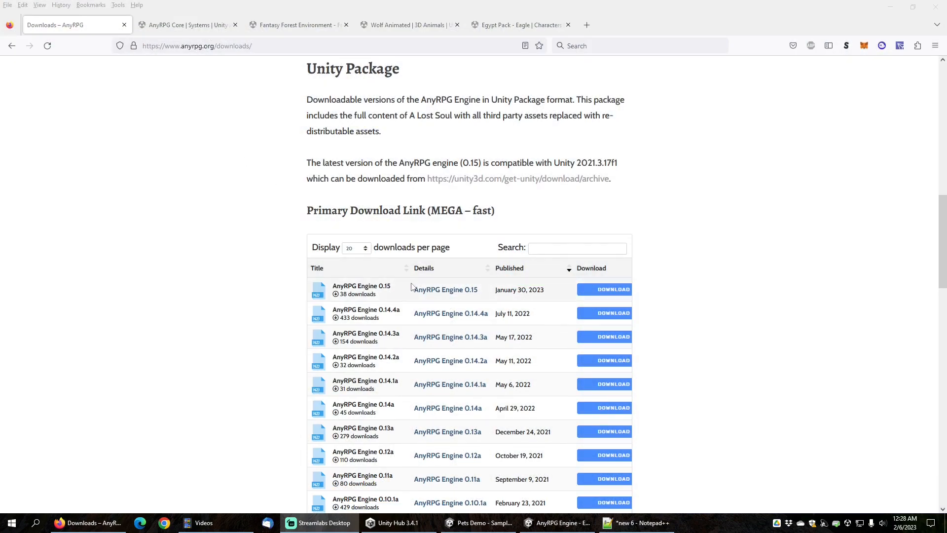
Review the AnyRPG Engine 0.15 download and the Asset Store pages for AnyRPG Core, Fantasy Forest Environment, Wolf Animated and Egypt Pack - Eagle
left_click_drag(413, 292, 478, 295)
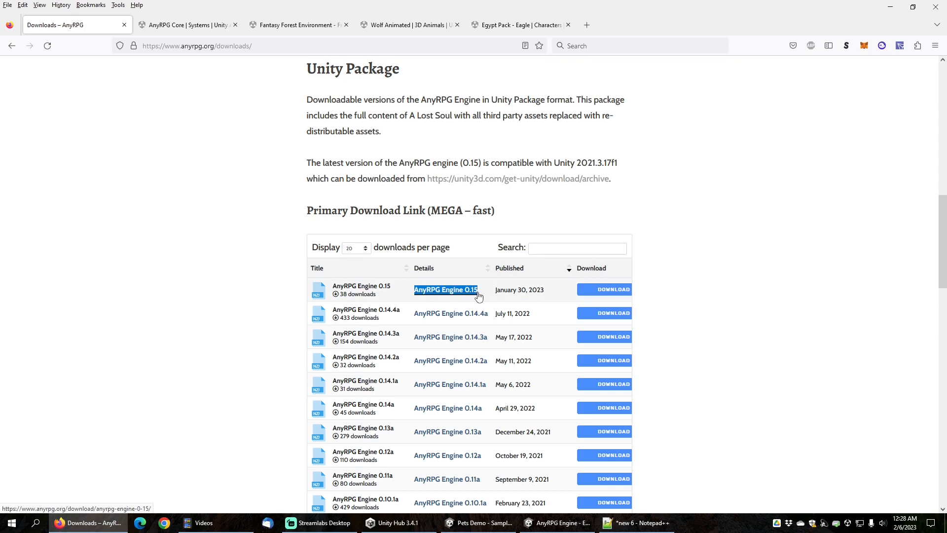
left_click(273, 46)
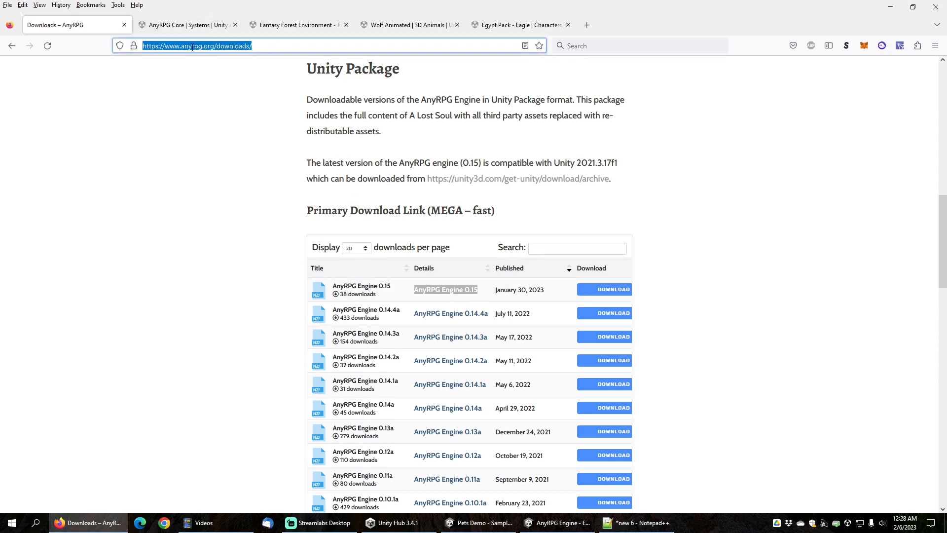
left_click_drag(306, 69, 413, 73)
left_click(197, 26)
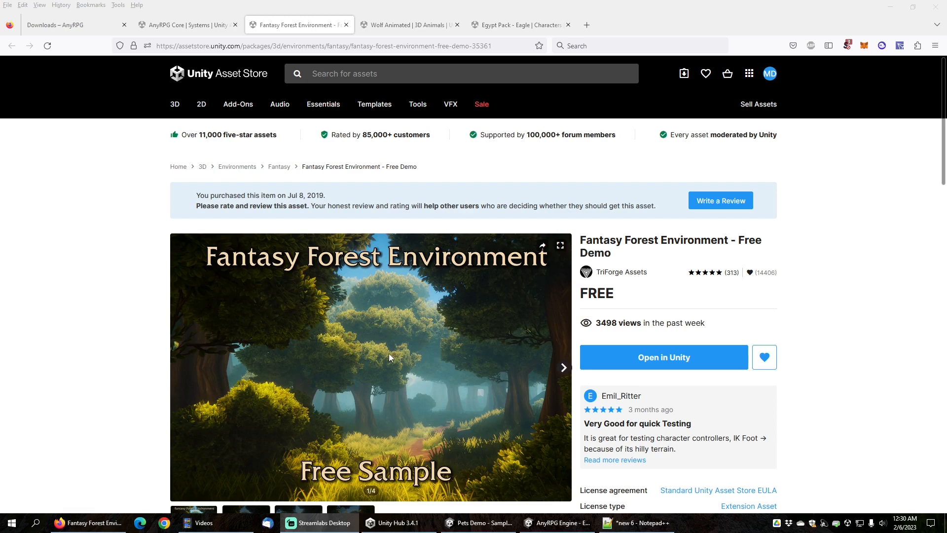
left_click(392, 25)
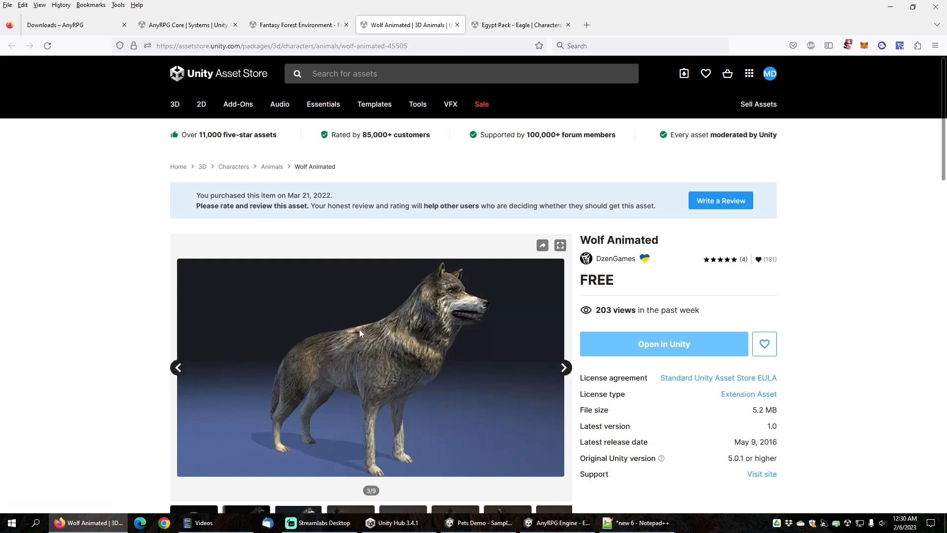
left_click(515, 22)
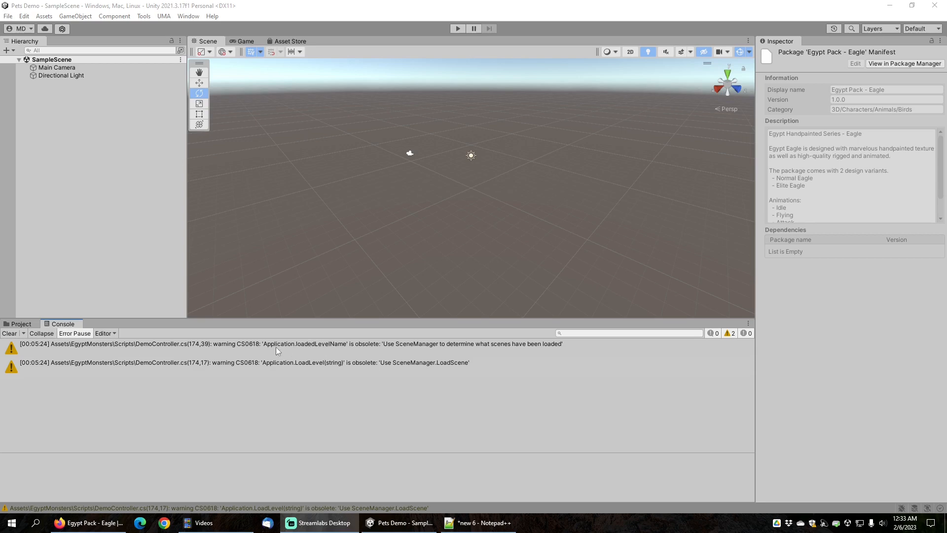
Delete the Scripts folder from the EgyptMonsters assets in the Pets Demo project
left_click(22, 322)
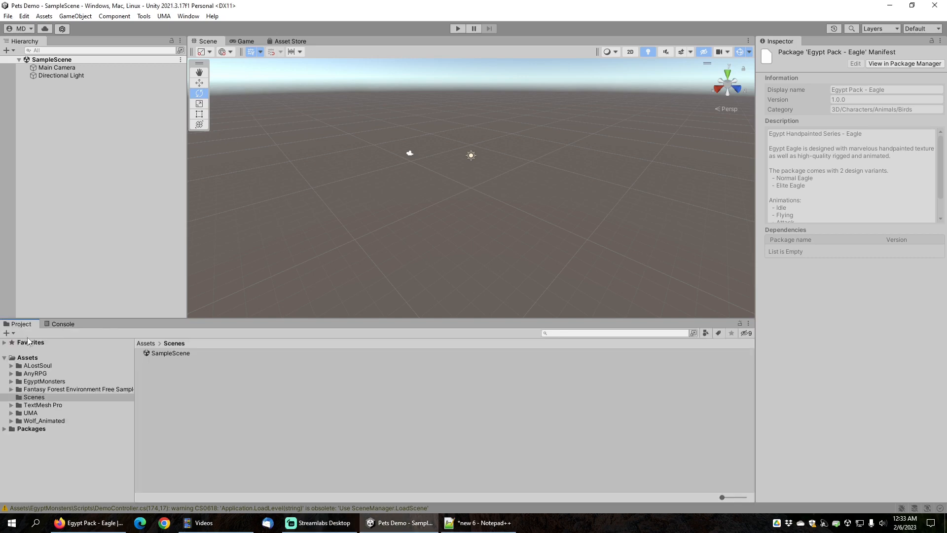
left_click(12, 382)
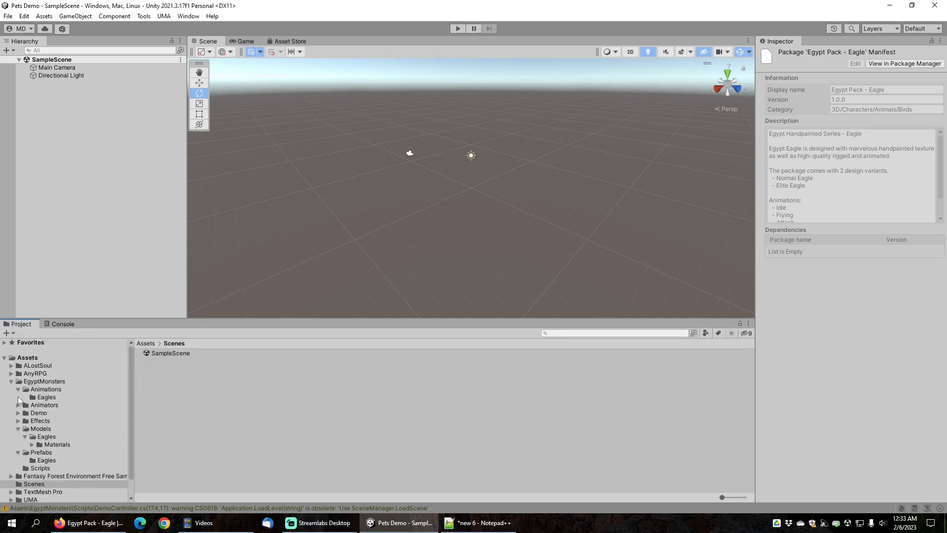
left_click(40, 468)
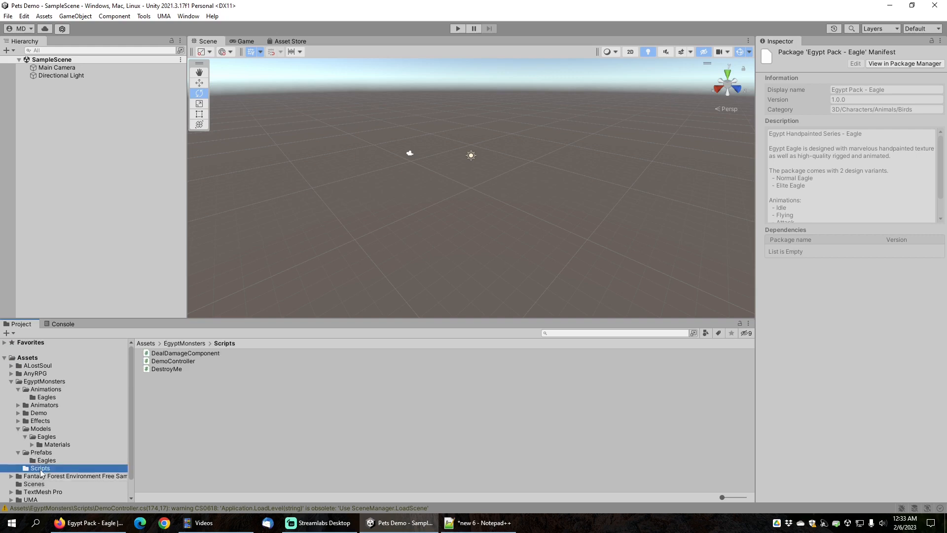
key("Delete")
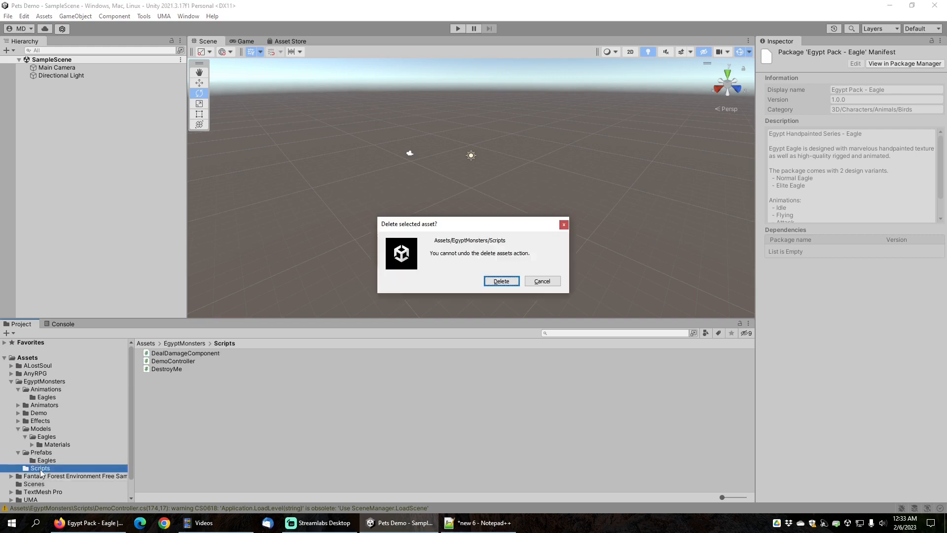
left_click(503, 280)
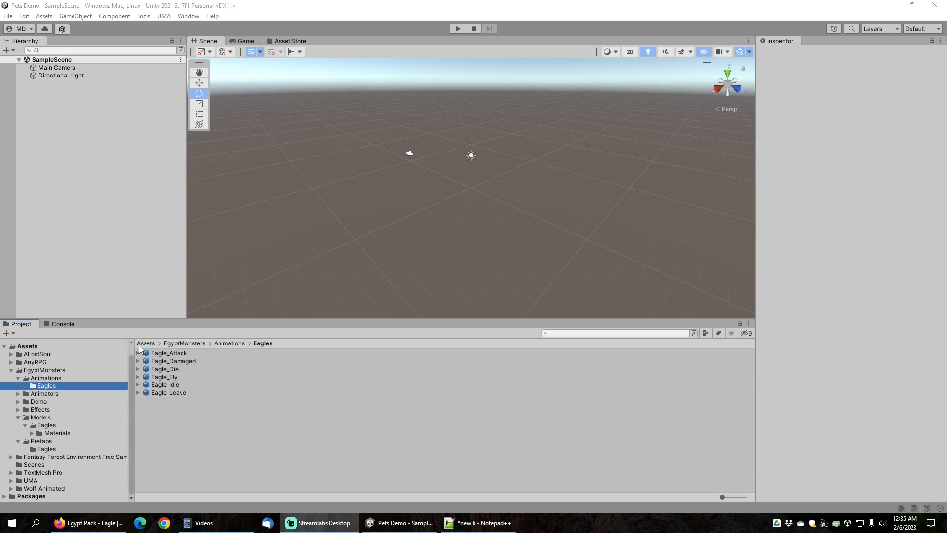
Remove the DealDamage event from the Eagle_Attack animation clip and apply the import settings
left_click(163, 354)
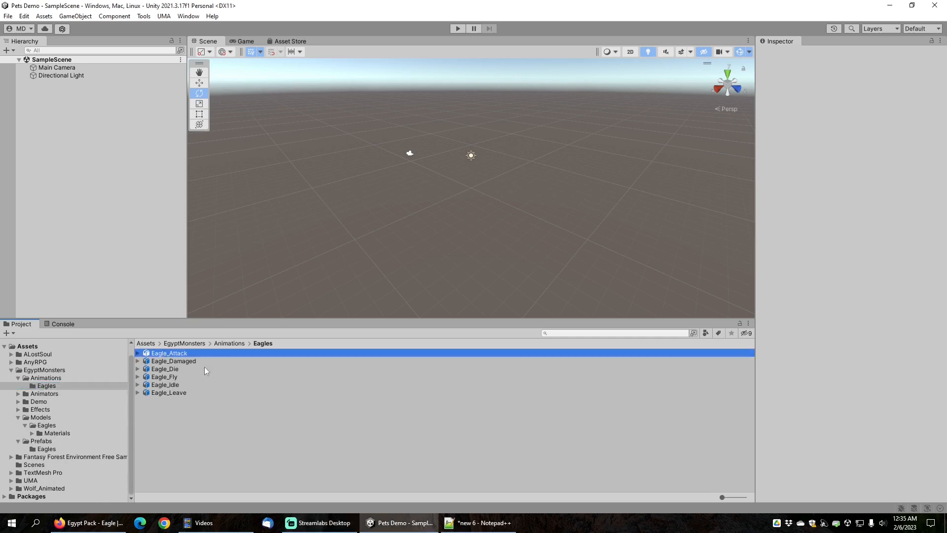
left_click(853, 79)
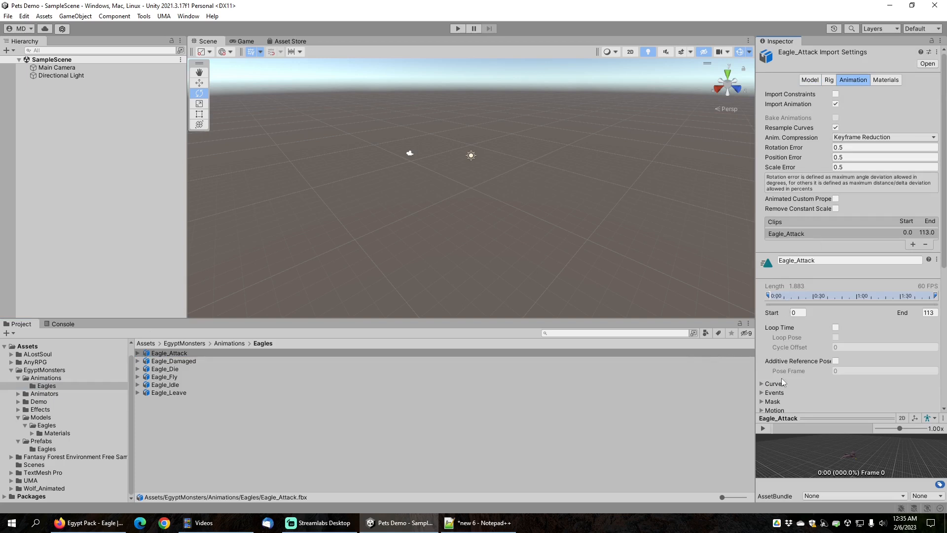
scroll(782, 377, "down", 3)
left_click(770, 312)
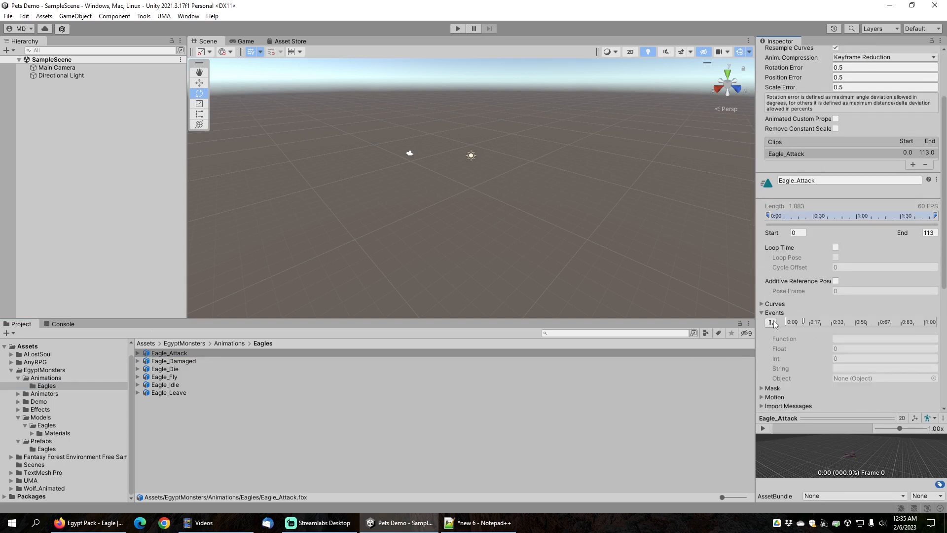
left_click(803, 321)
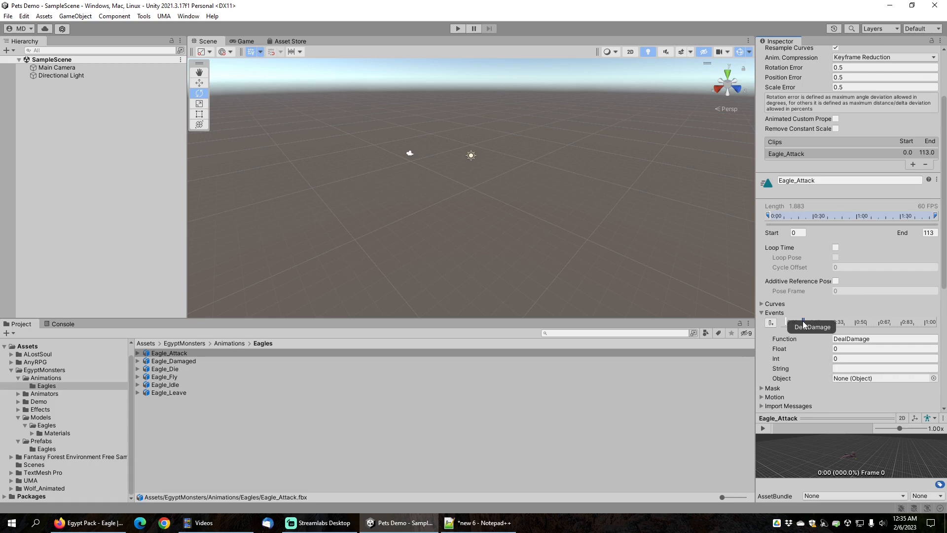
left_click(845, 347)
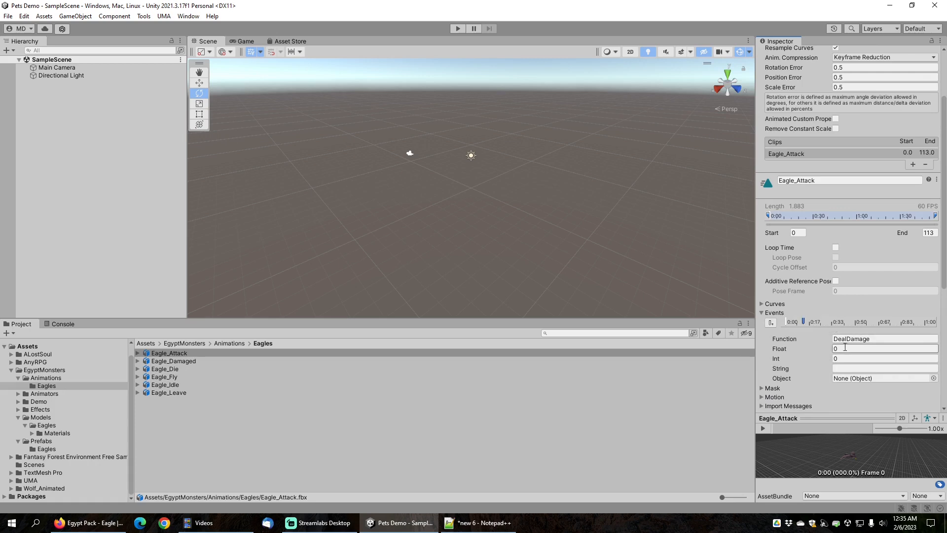
left_click(853, 338)
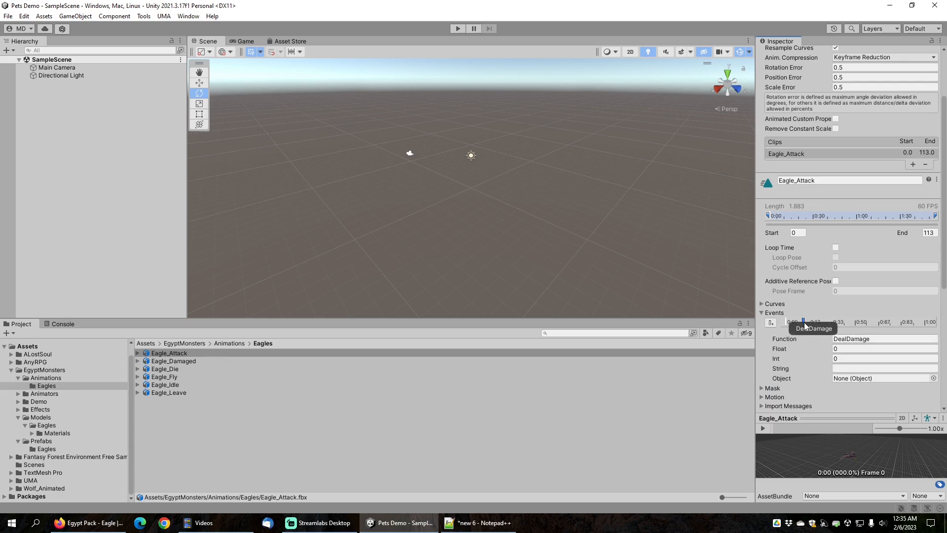
key("Delete")
scroll(845, 376, "down", 4)
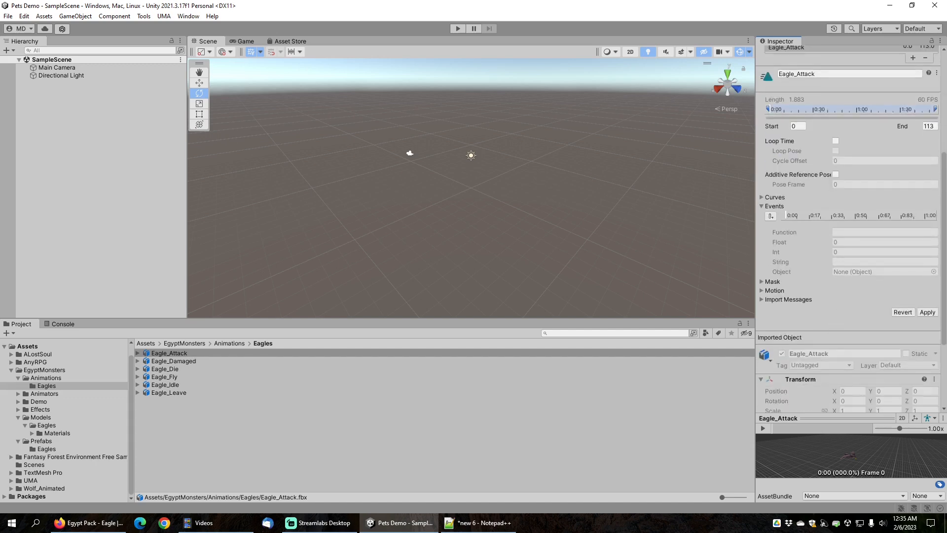
left_click(927, 312)
In the Eagle_Normal prefab, remove the missing script component and set the Animator's controller to None
left_click(46, 449)
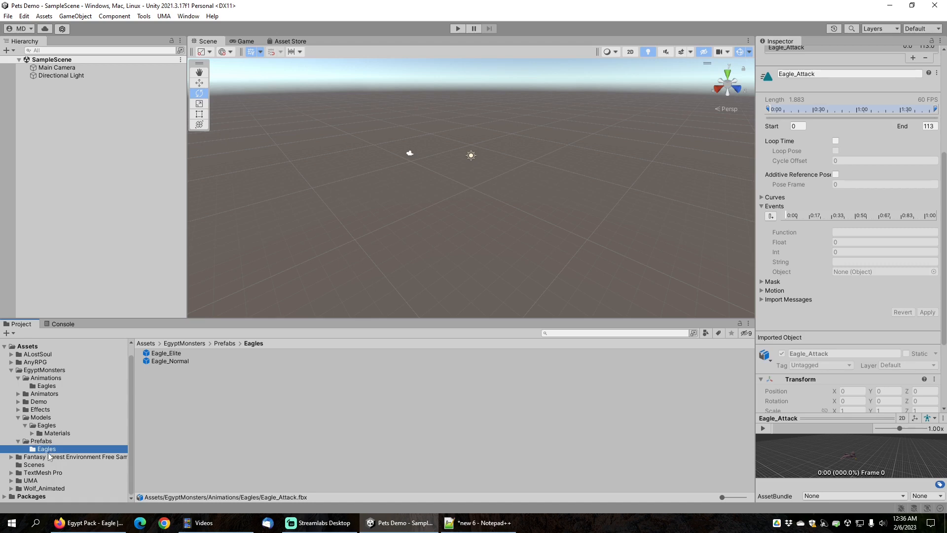
double_click(177, 362)
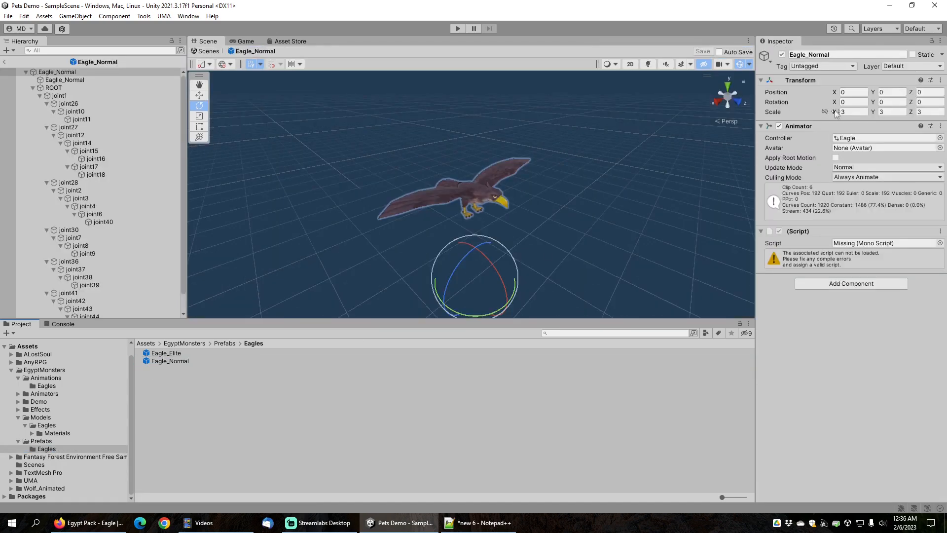
right_click(803, 233)
left_click(836, 277)
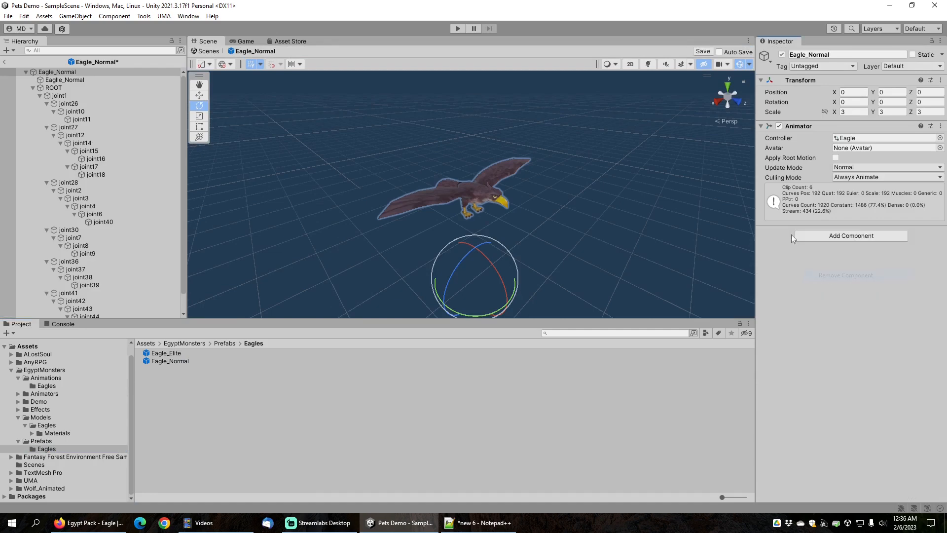
left_click(940, 139)
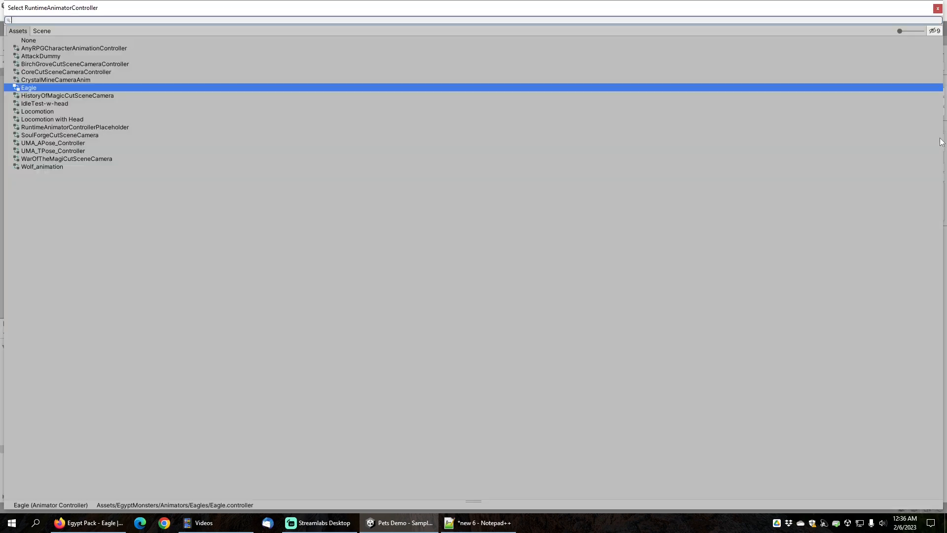
double_click(31, 41)
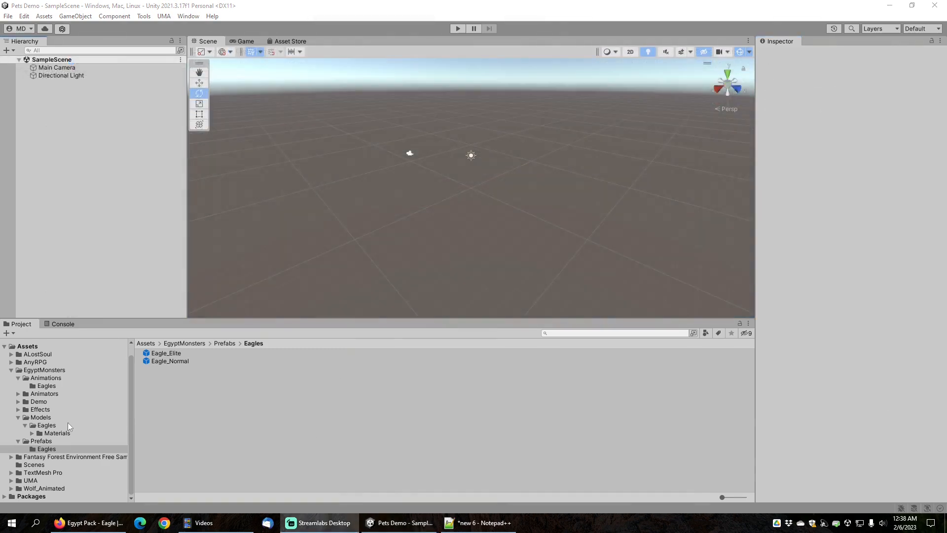
Open the Wolf prefab from Wolf_Animated and inspect the transform scale of its first Wolf child object
left_click(11, 488)
scroll(11, 491, "down", 2)
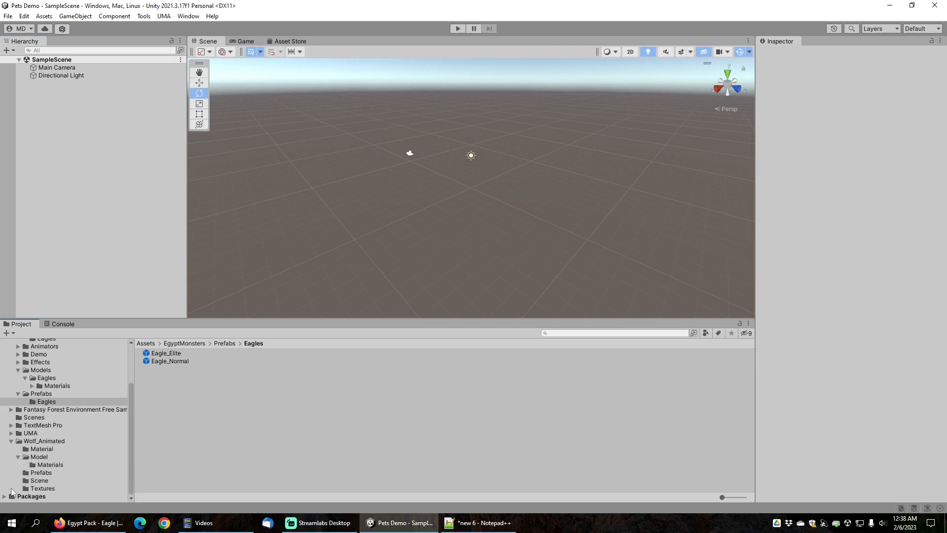
left_click(41, 472)
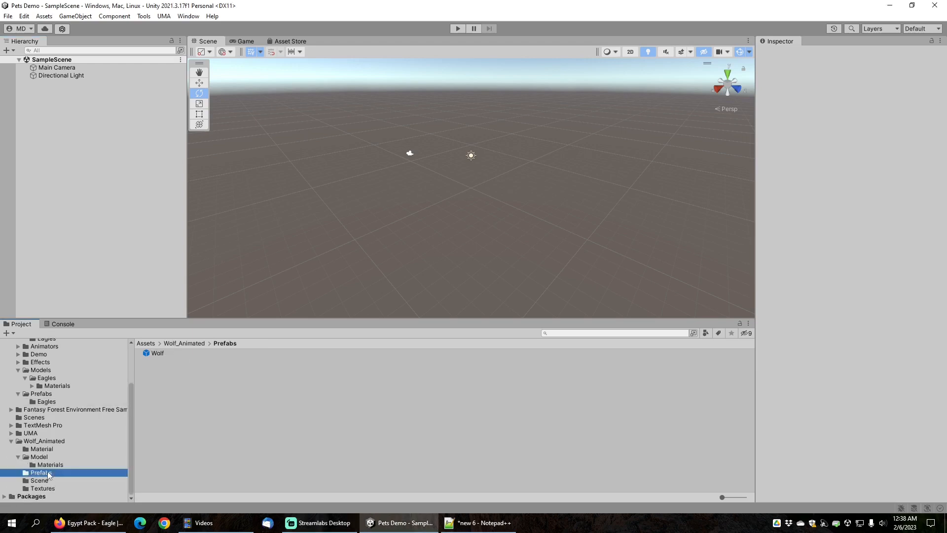
double_click(157, 353)
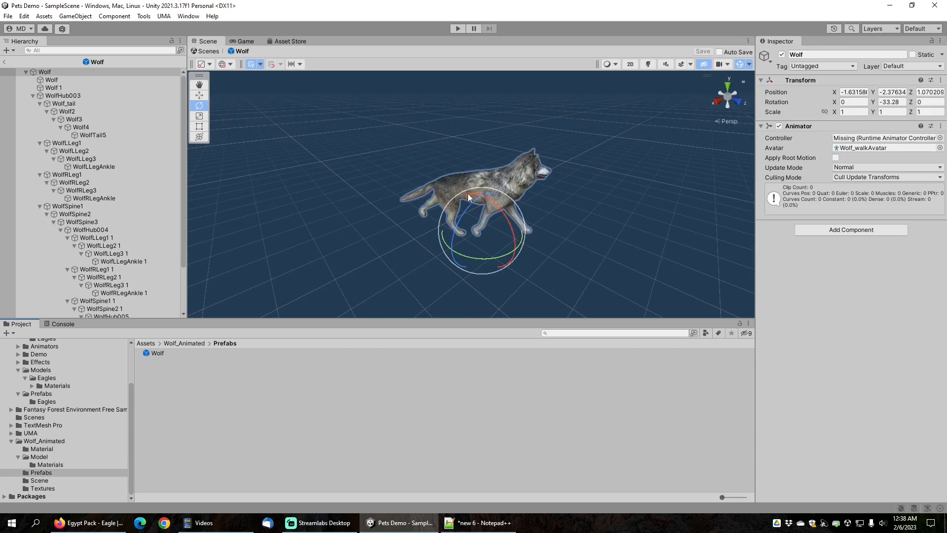
scroll(490, 222, "up", 3)
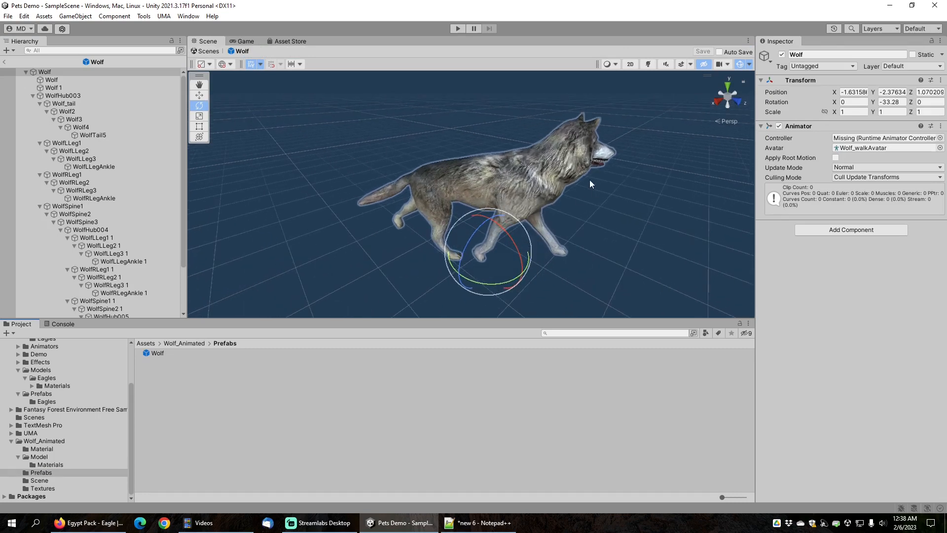
left_click(55, 80)
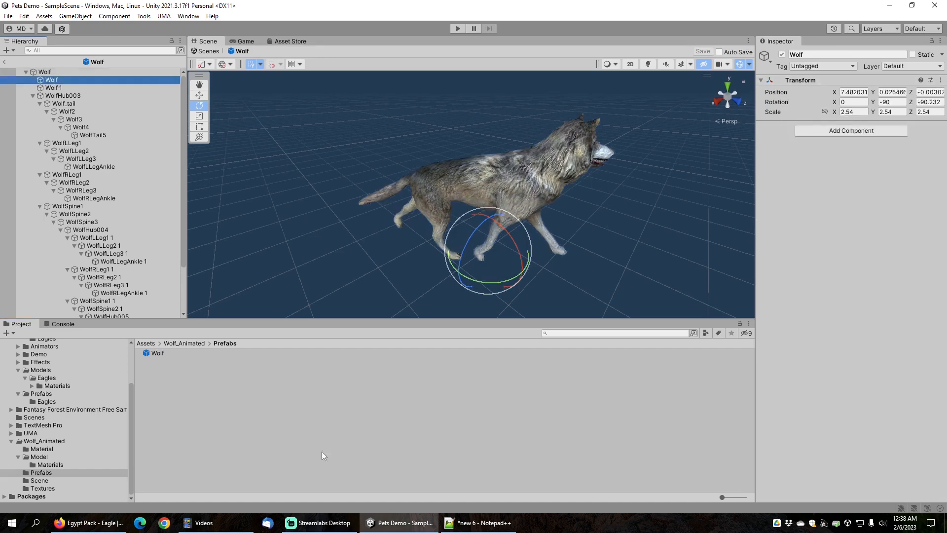
Calculate 1 divided by 2.54 in Calculator, closing it when done
left_click(12, 522)
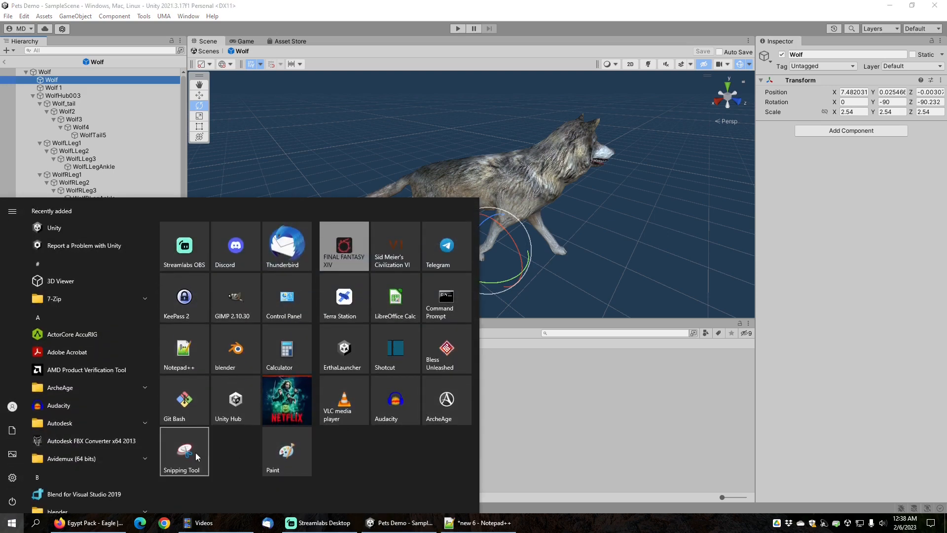
left_click(287, 352)
type("1/")
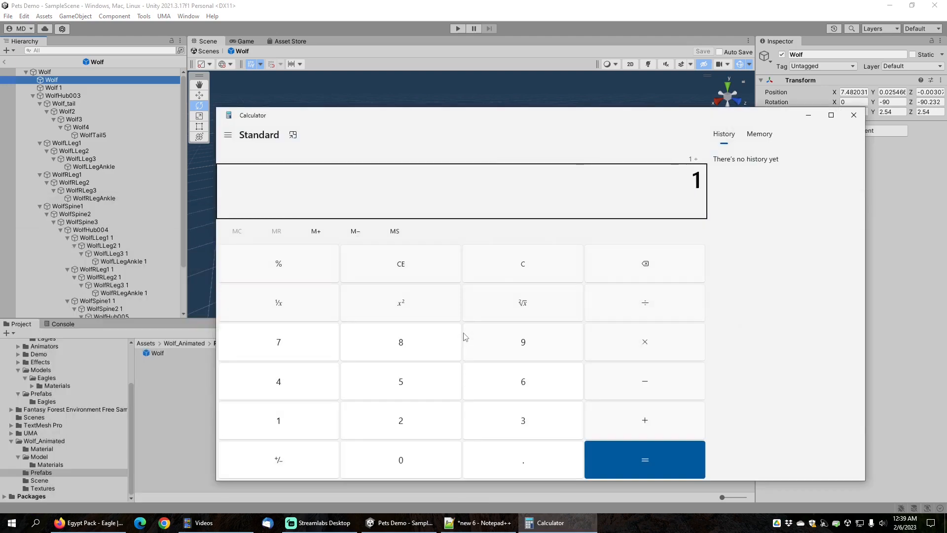
type("2.54")
key("Return")
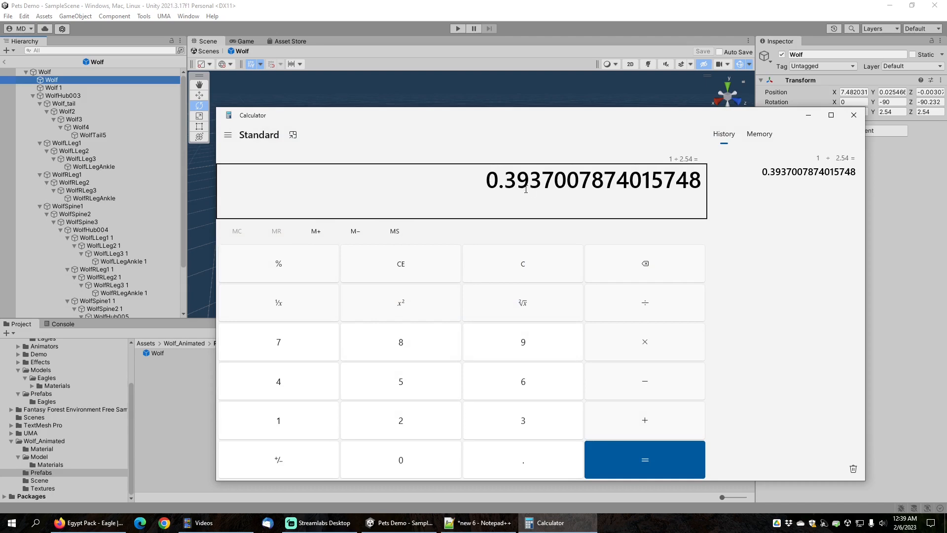
left_click(854, 114)
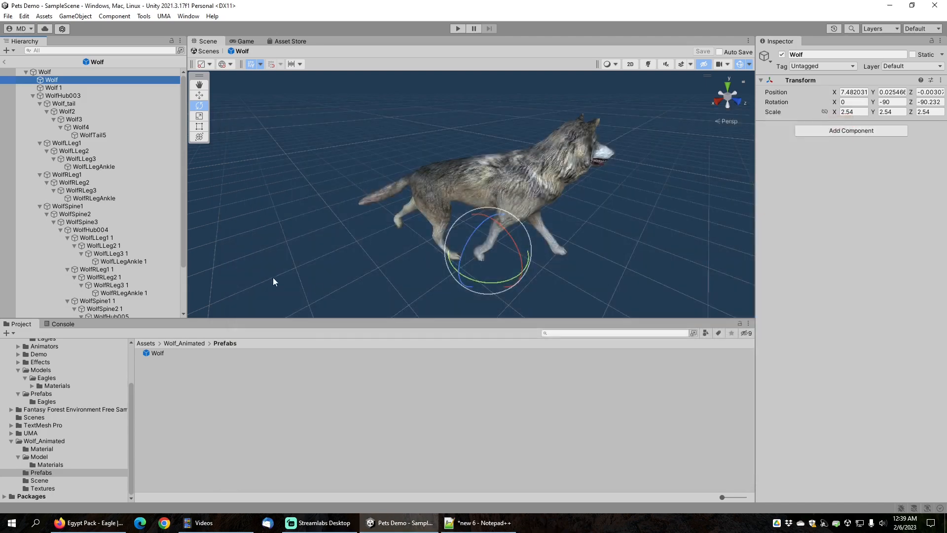
Set the Scale Factor of all wolf models from Wolf_attack1 through Wolf_walk to 0.4 and apply the import settings
left_click(39, 457)
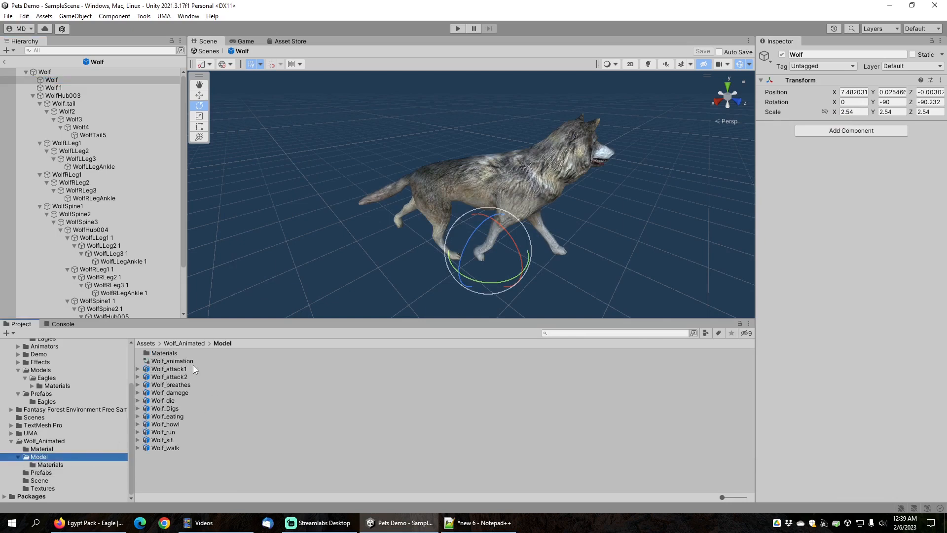
left_click(172, 368)
left_click(160, 449, "shift")
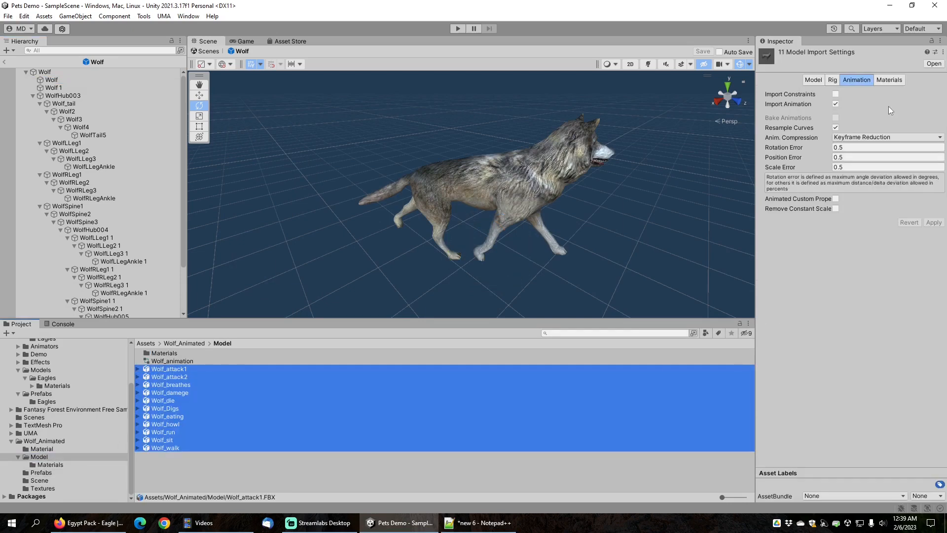
left_click(814, 79)
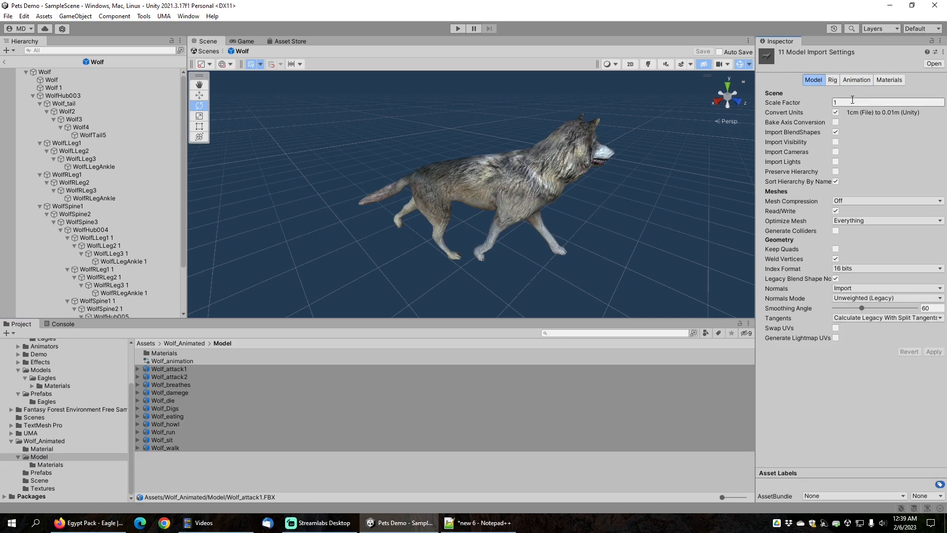
left_click(810, 101)
type("0.4")
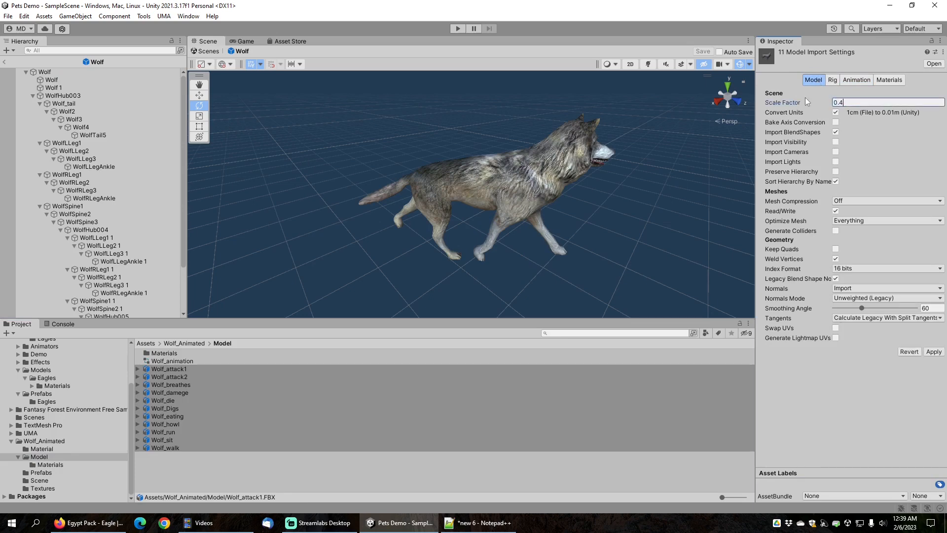
key("Tab")
left_click(934, 351)
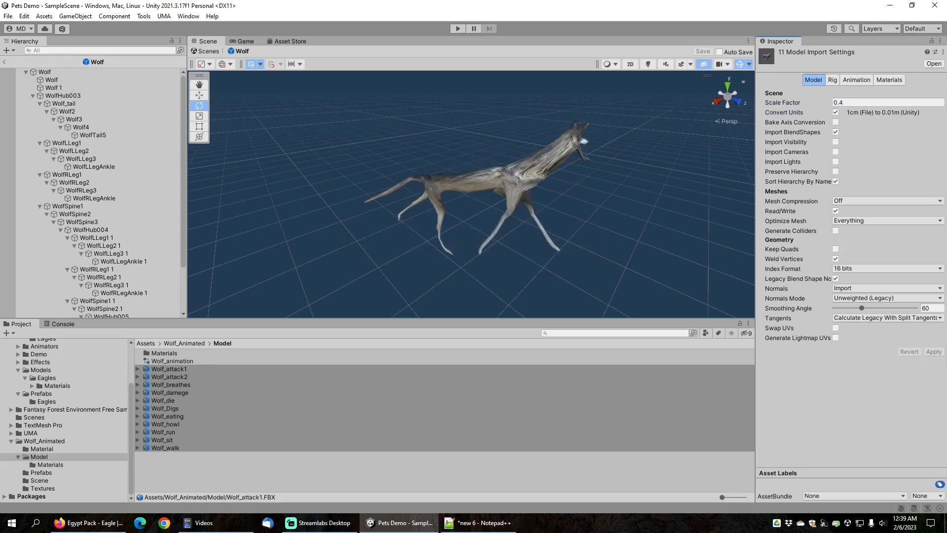
Place the Wolf_breathes model in SampleScene and save it as an original prefab in Wolf_Animated's Prefabs folder
left_click(6, 62)
left_click(168, 385)
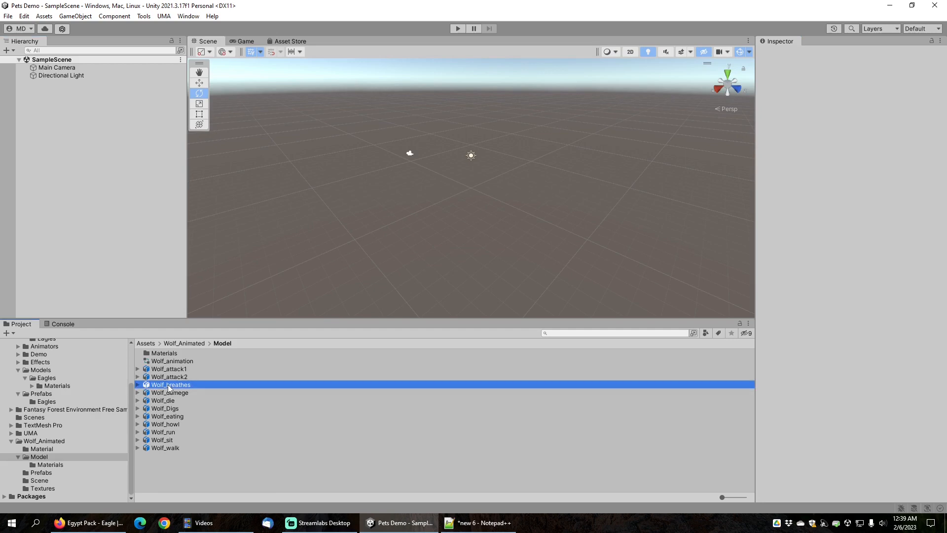
left_click_drag(168, 388, 76, 195)
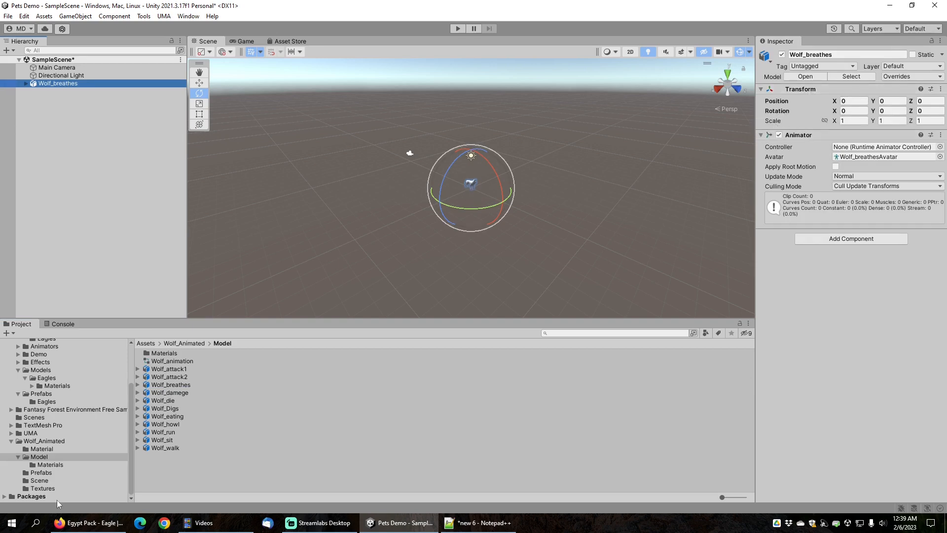
left_click(41, 471)
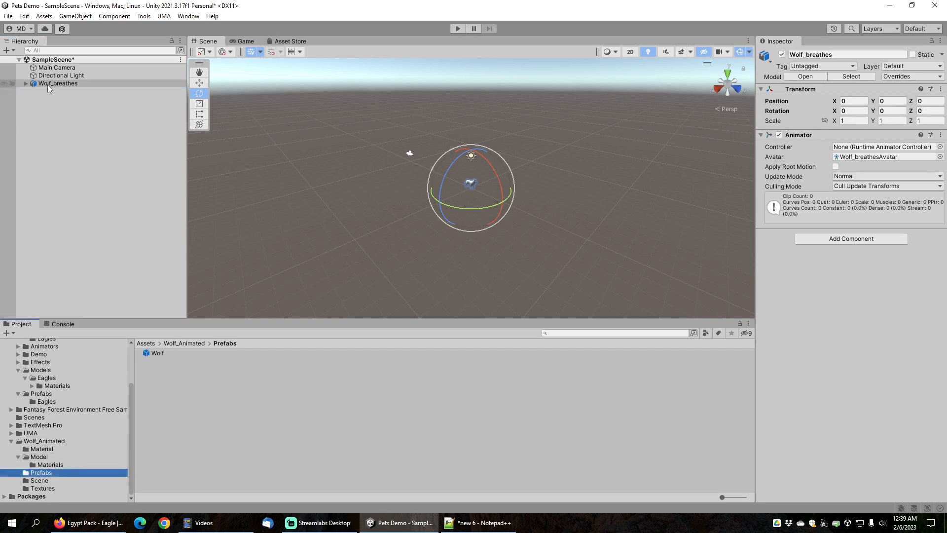
left_click_drag(47, 84, 191, 401)
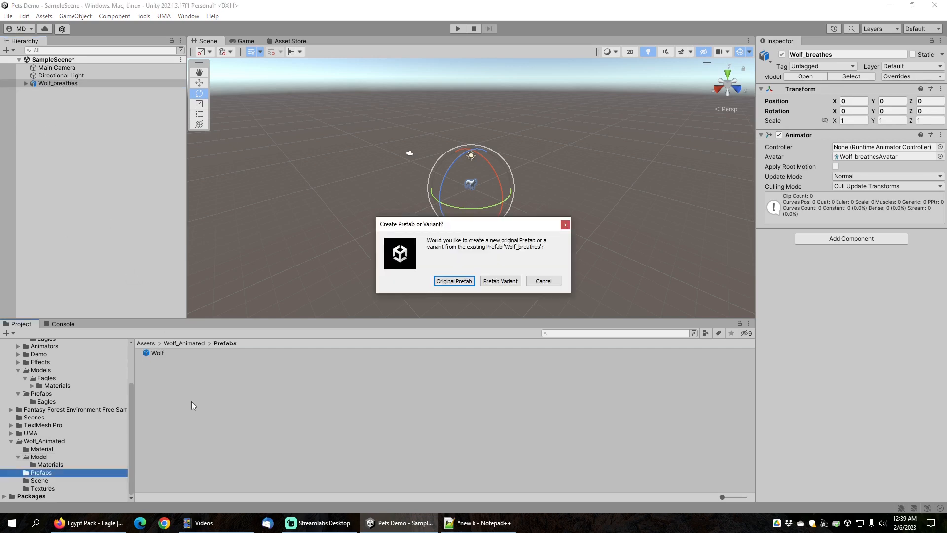
left_click(454, 281)
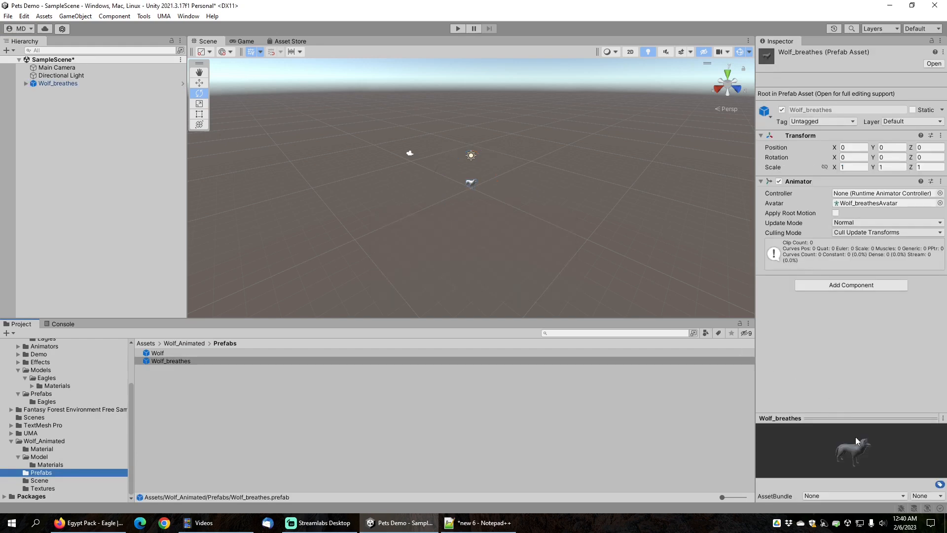
In the Wolf_breathes prefab, assign the Wolf material to the Wolf 1 mesh, then save and exit the prefab
double_click(180, 359)
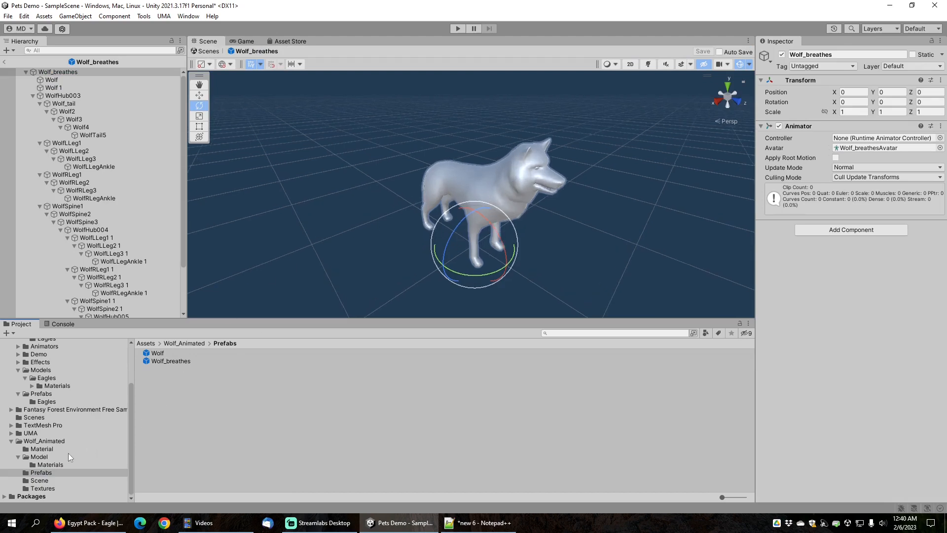
left_click(42, 448)
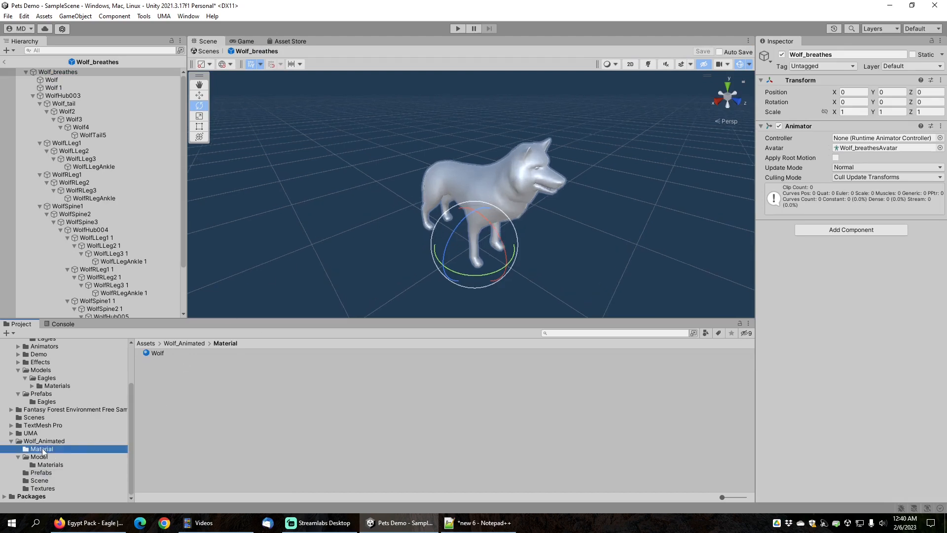
left_click(159, 352)
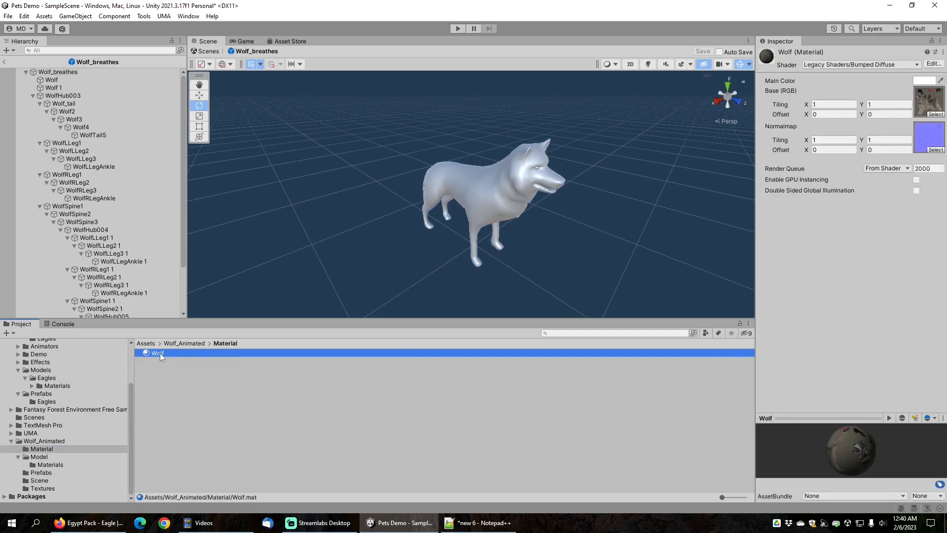
left_click(55, 81)
left_click(57, 88)
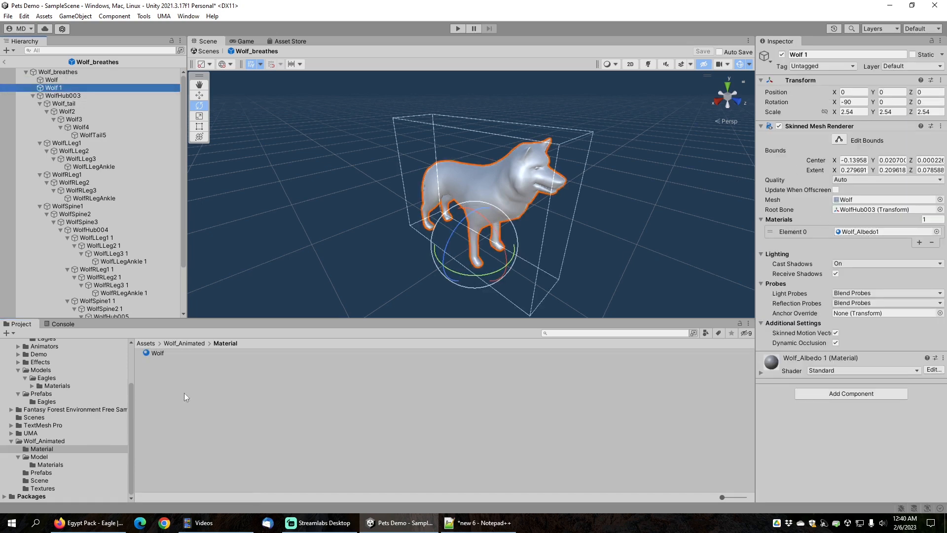
left_click_drag(155, 353, 849, 231)
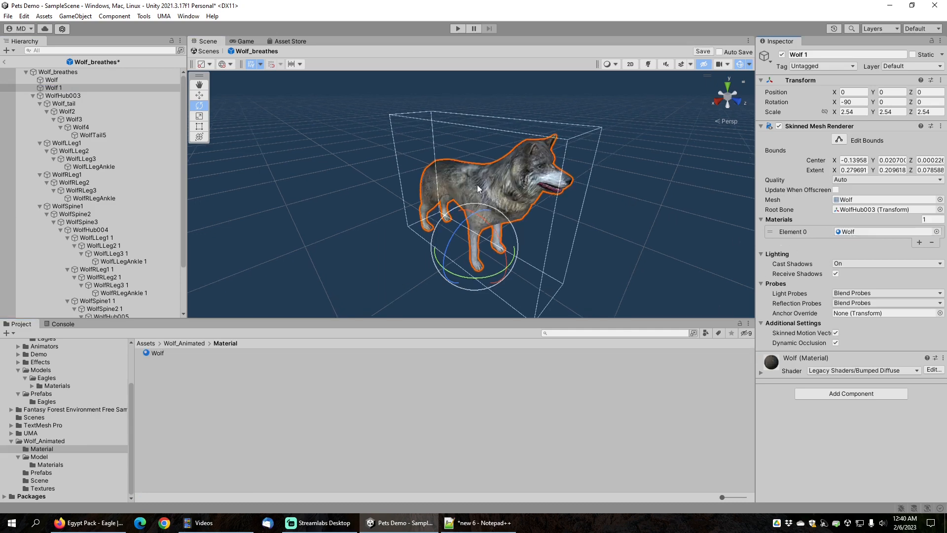
left_click(5, 62)
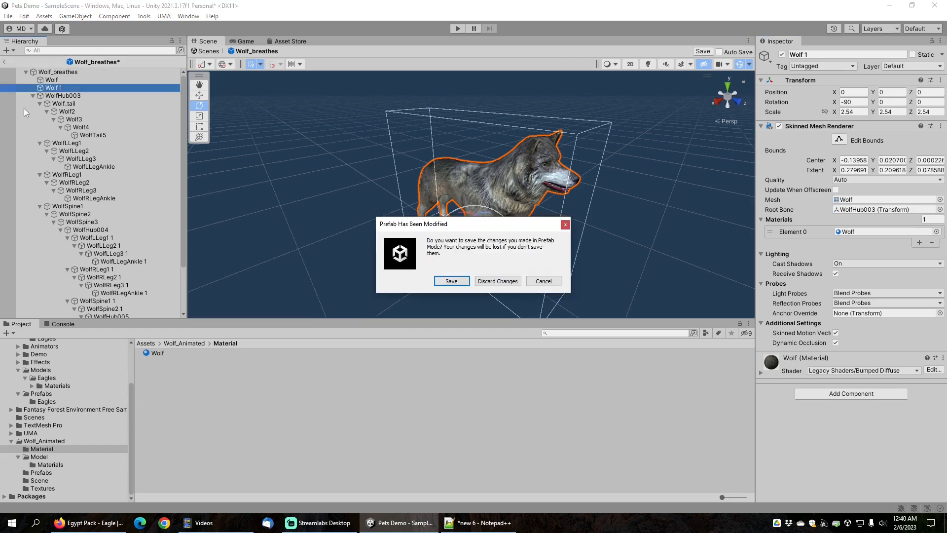
left_click(458, 280)
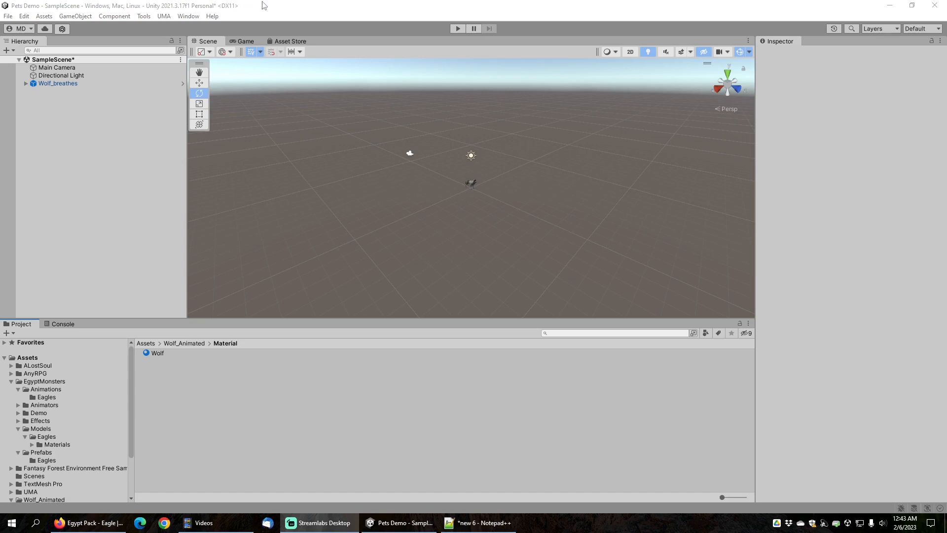
Start the AnyRPG New Game Wizard with the game name Pets and the first scene name Forest
left_click(144, 17)
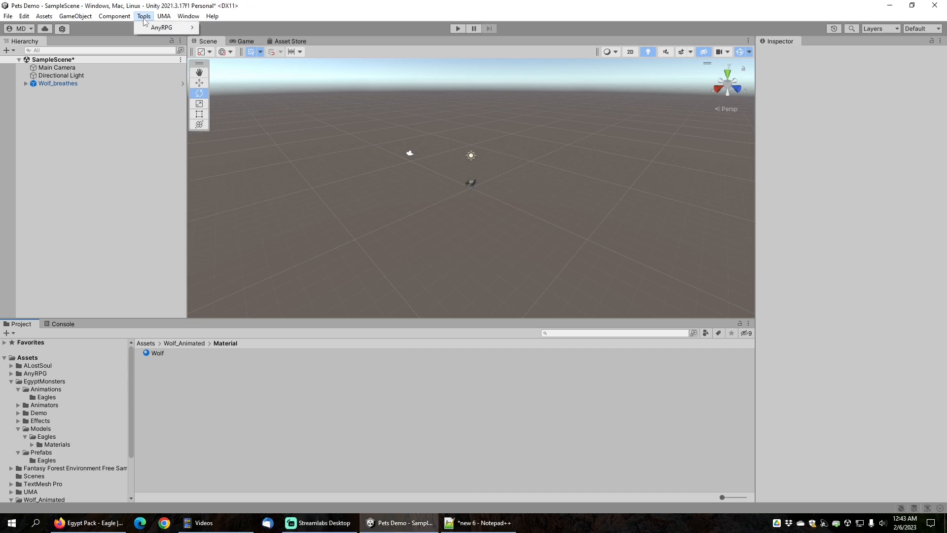
mouse_move(153, 31)
mouse_move(242, 77)
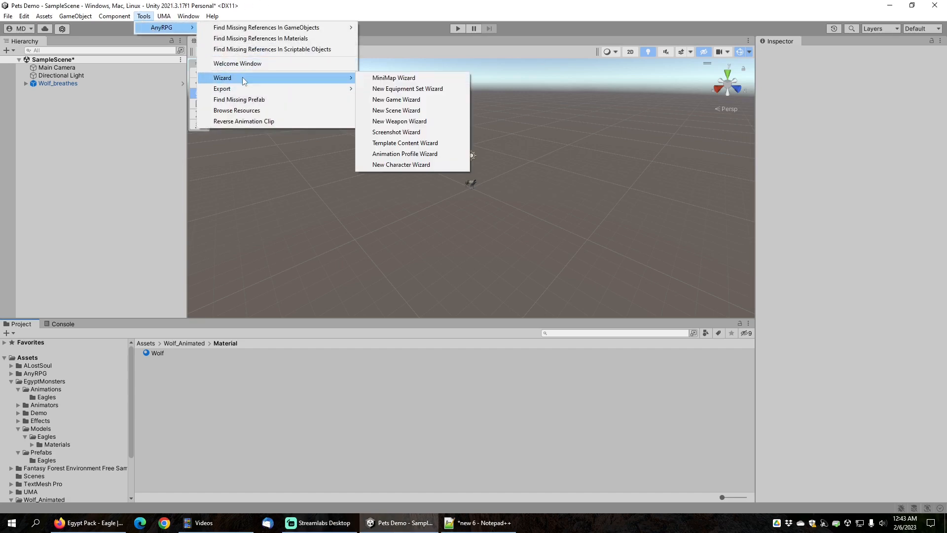
left_click(396, 99)
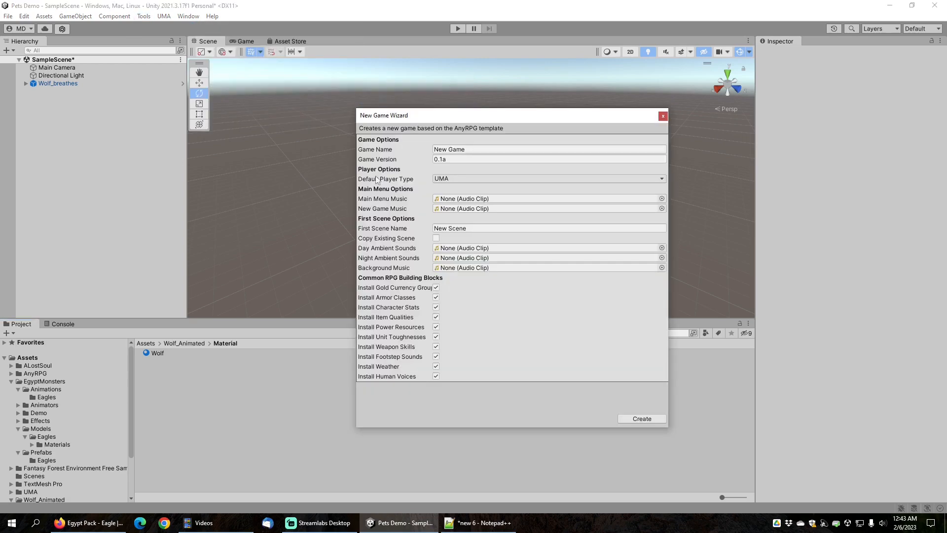
left_click(434, 149)
type("Pets")
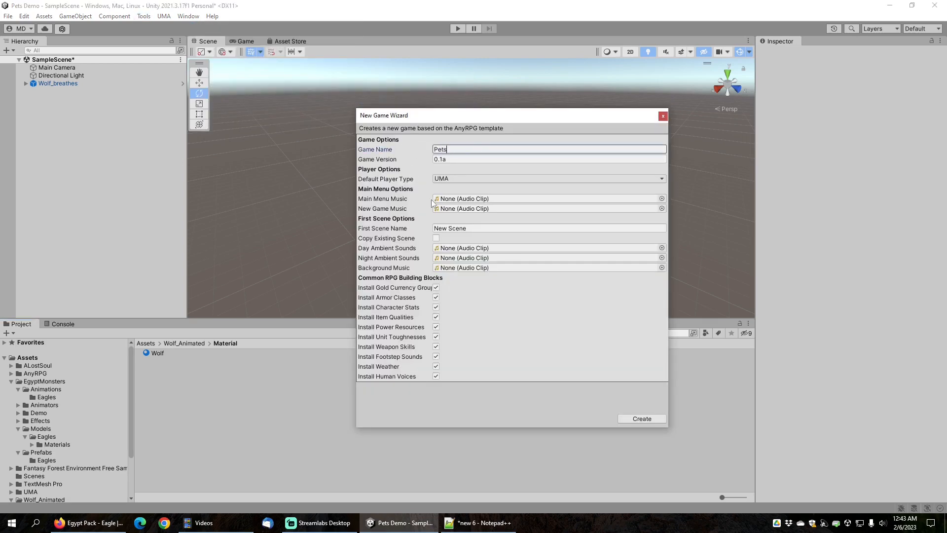
left_click(433, 228)
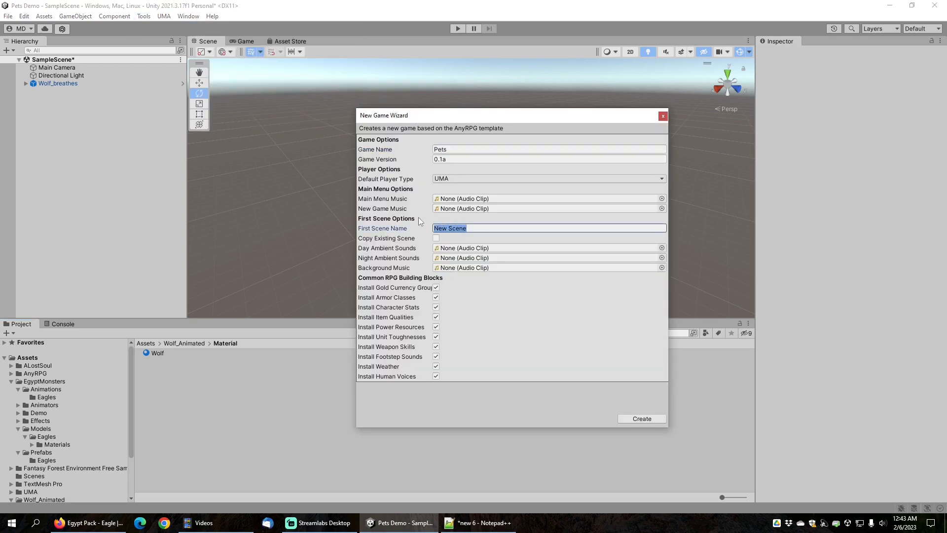
type("Forest")
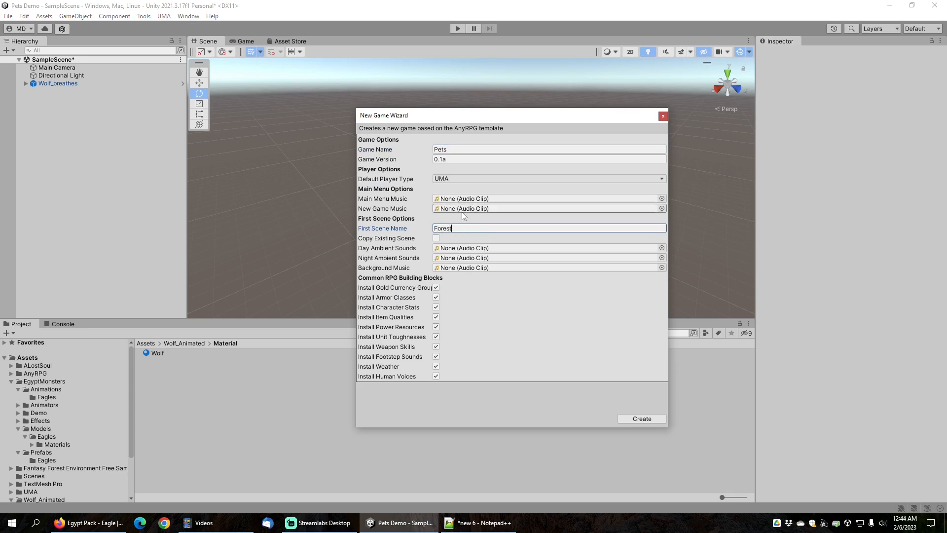
Enable Copy Existing Scene with demoScene_free from the Fantasy Forest sample as the source, and create the game
left_click(436, 239)
scroll(88, 413, "down", 3)
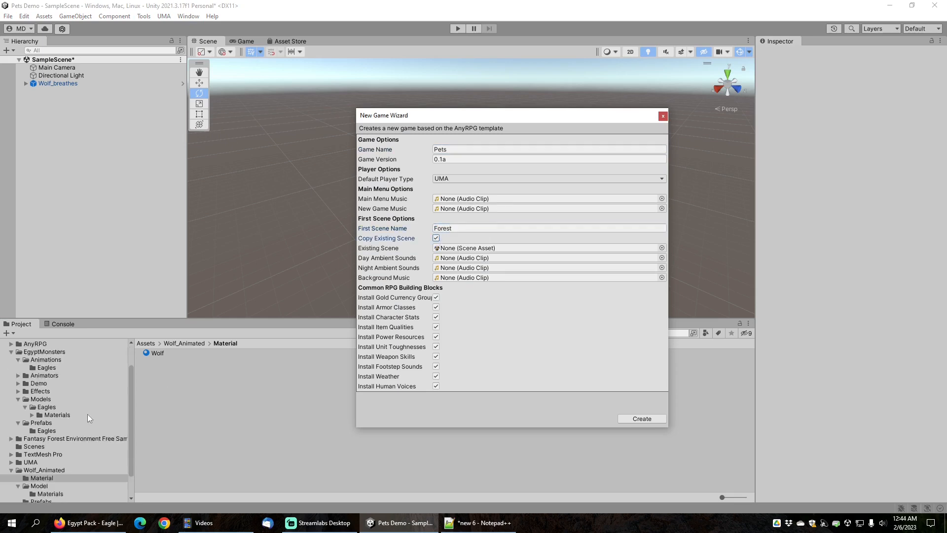
left_click(11, 410)
left_click(43, 411)
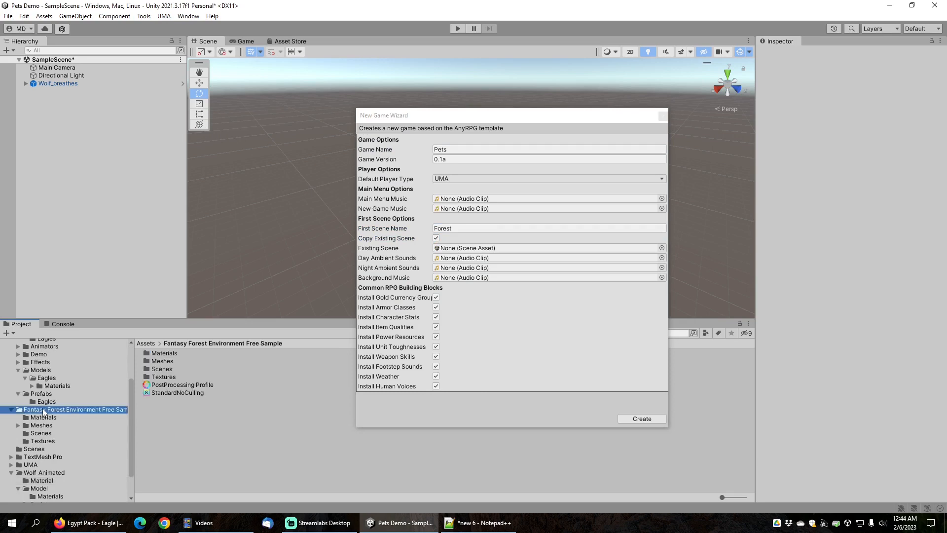
left_click(45, 433)
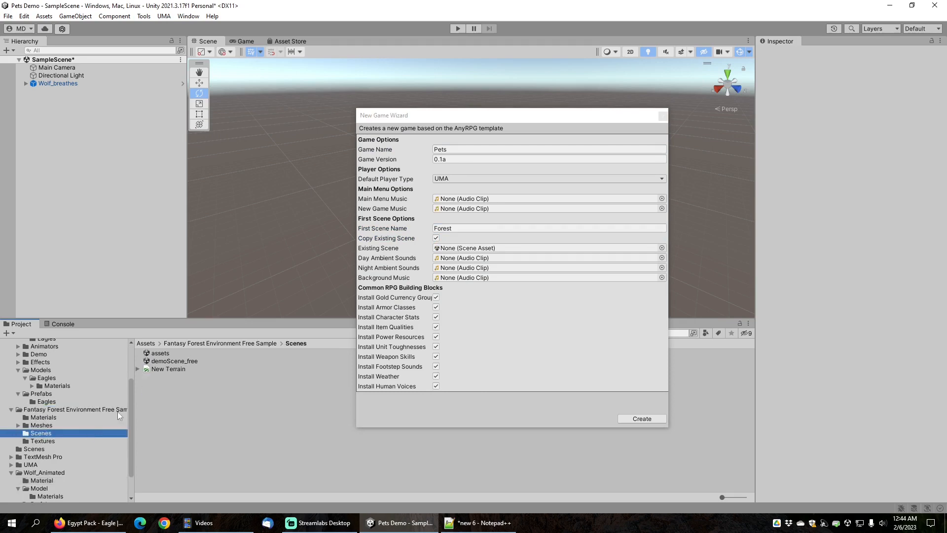
left_click_drag(160, 360, 457, 250)
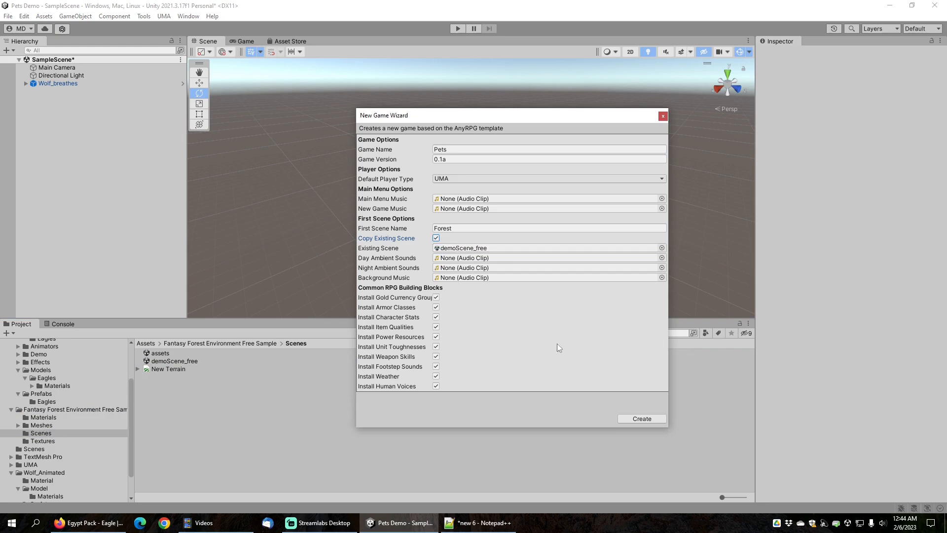
left_click(647, 418)
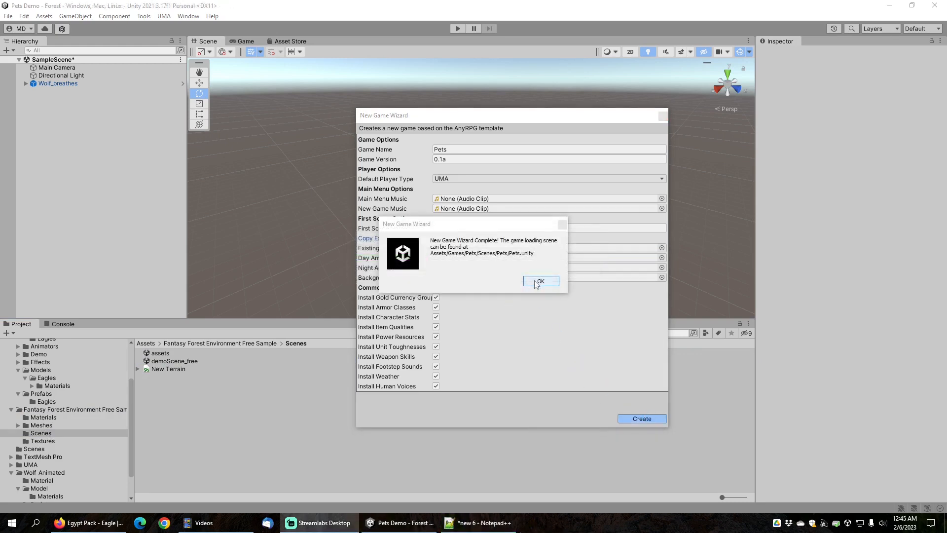
left_click(540, 281)
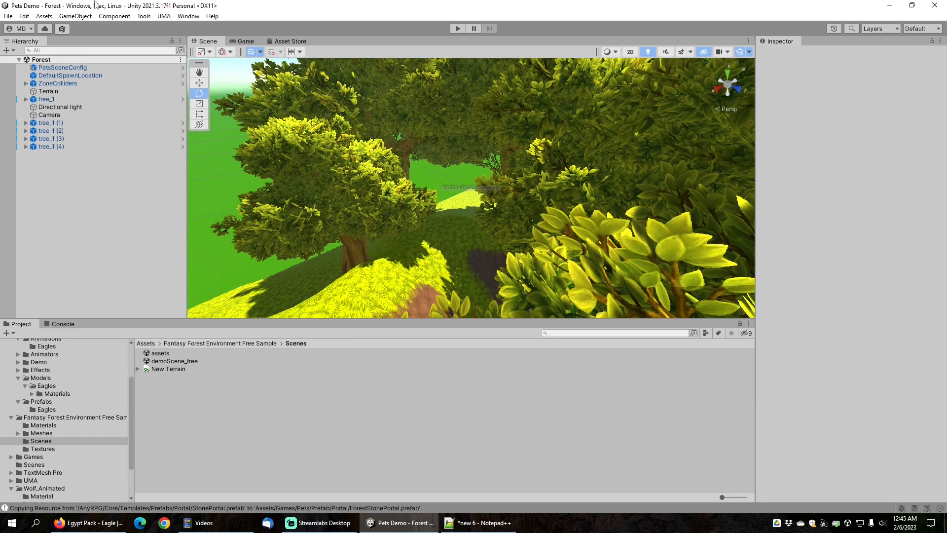
Open the AnyRPG Template Content Wizard and set the Scriptable Content list to 3 entries
left_click(144, 17)
mouse_move(170, 28)
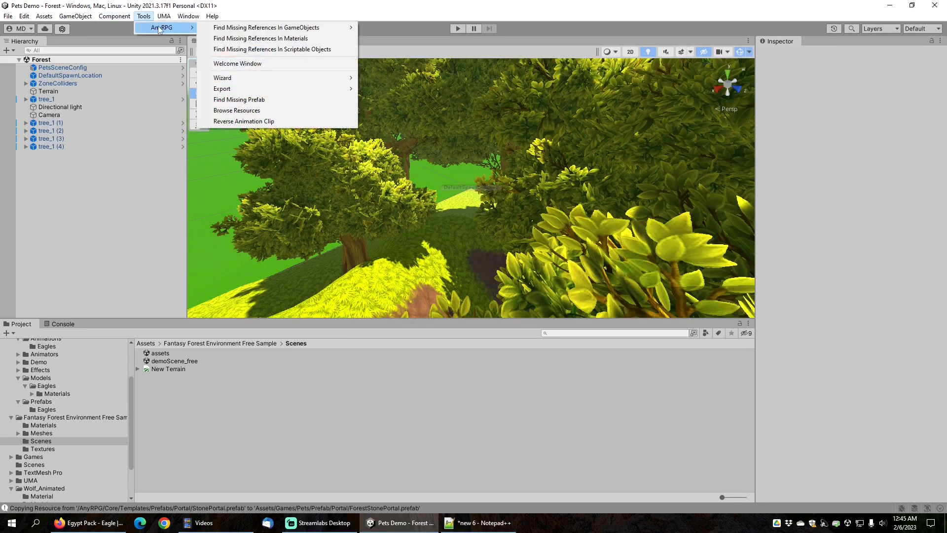
mouse_move(255, 80)
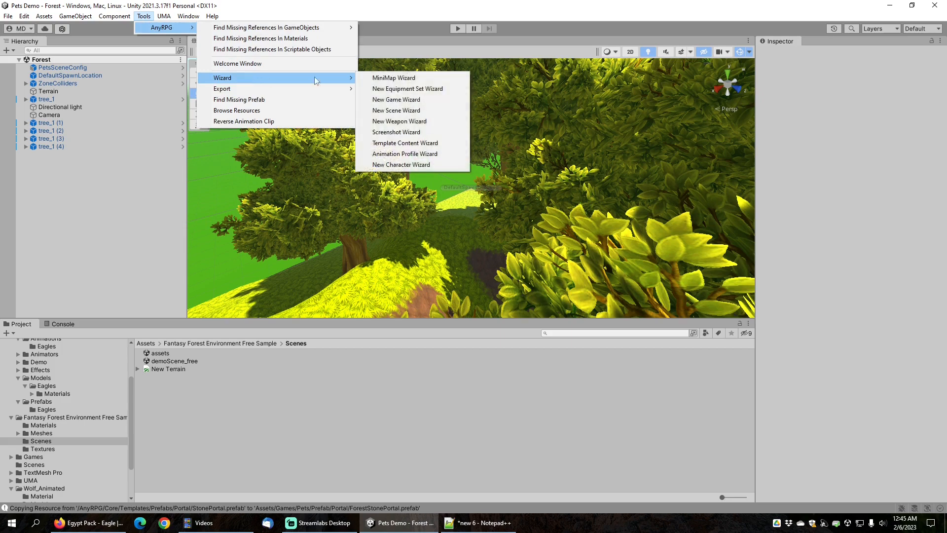
left_click(413, 143)
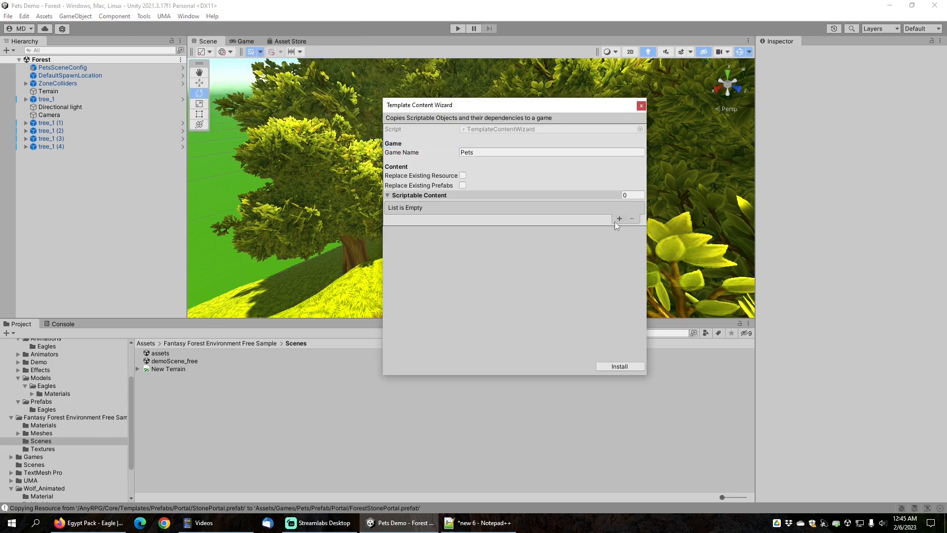
left_click(631, 194)
type("3")
key("Return")
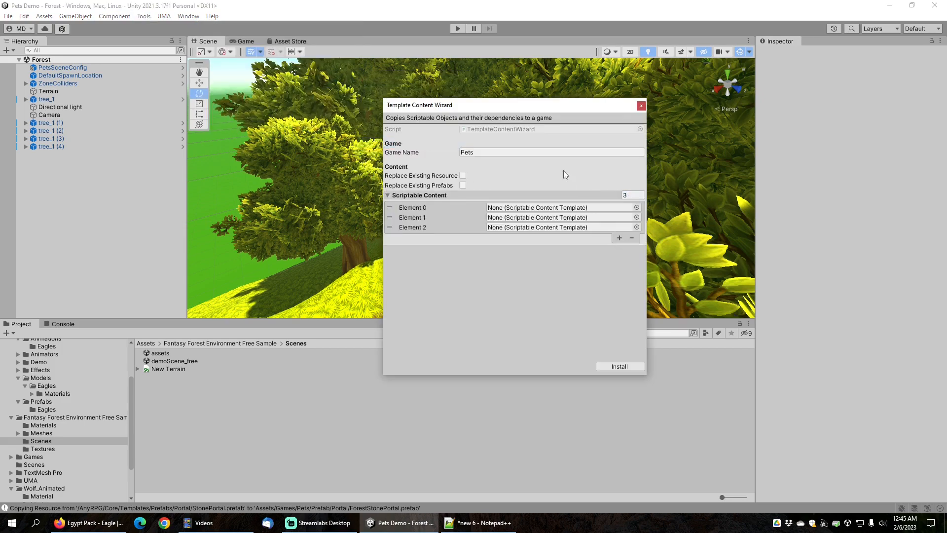
Assign FighterCharacterClassTemplatePackage to Element 0 of the Scriptable Content list
left_click(636, 208)
type("fight")
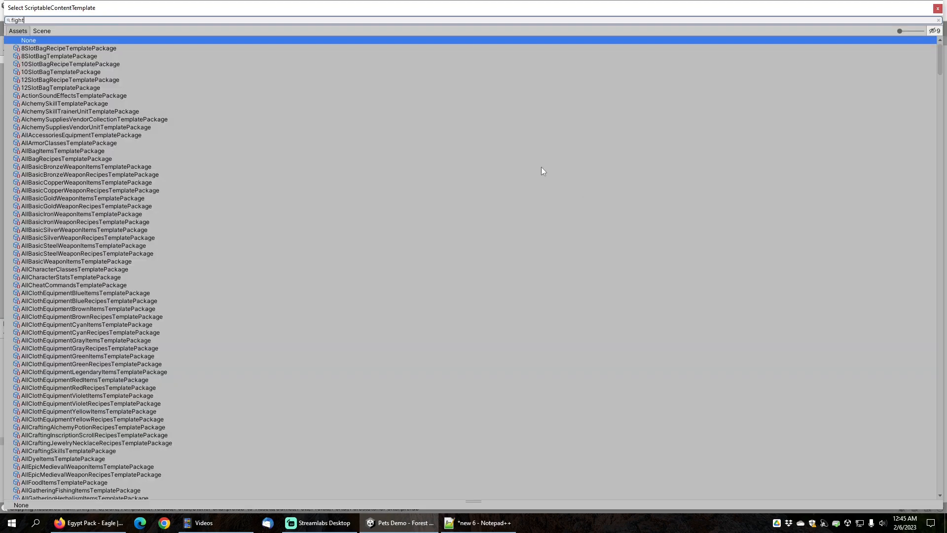
type("er class")
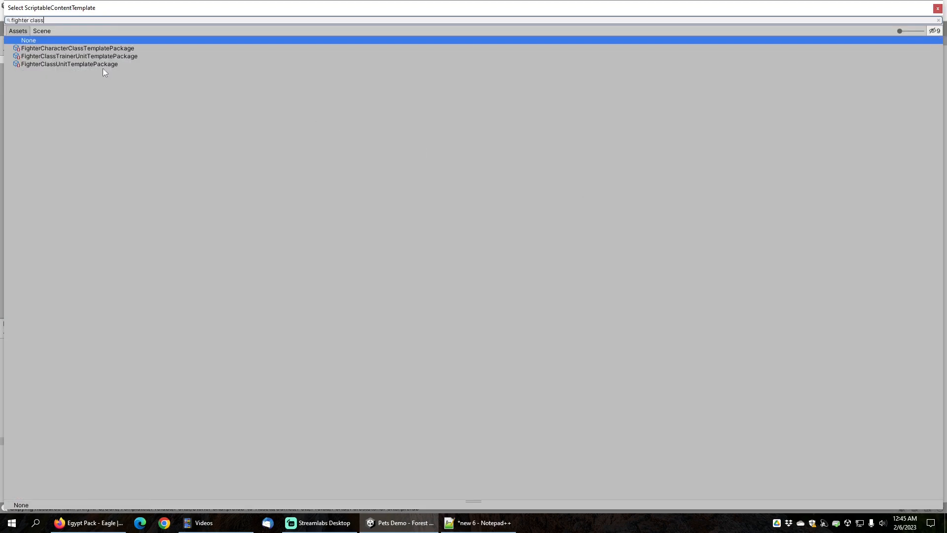
left_click(64, 49)
double_click(63, 49)
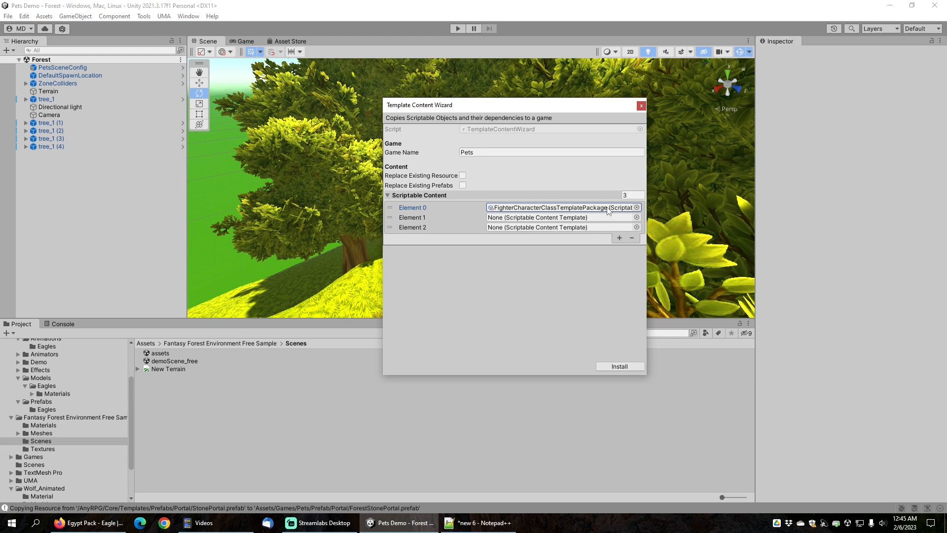
Assign RangerClassSpecializationTemplatePackage to Element 1 of the Scriptable Content list
left_click(636, 217)
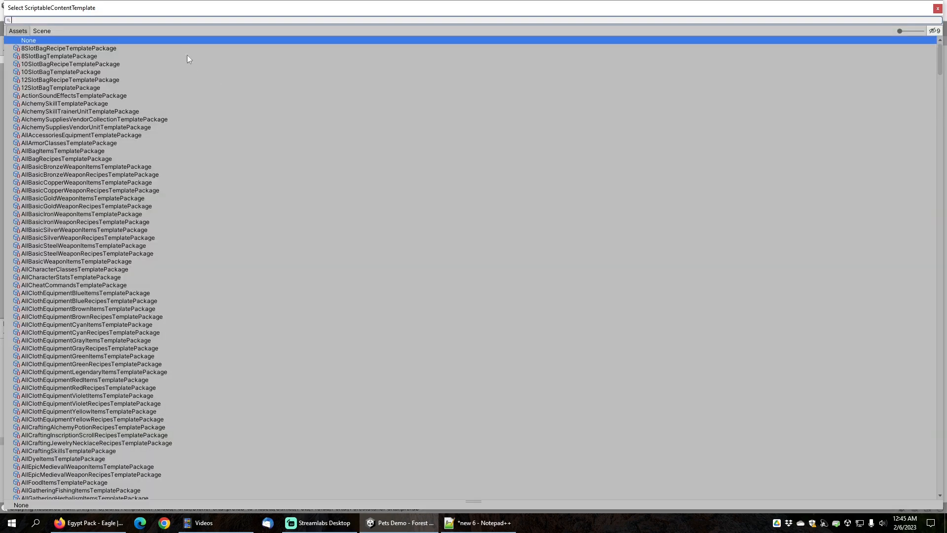
type("ranger spec")
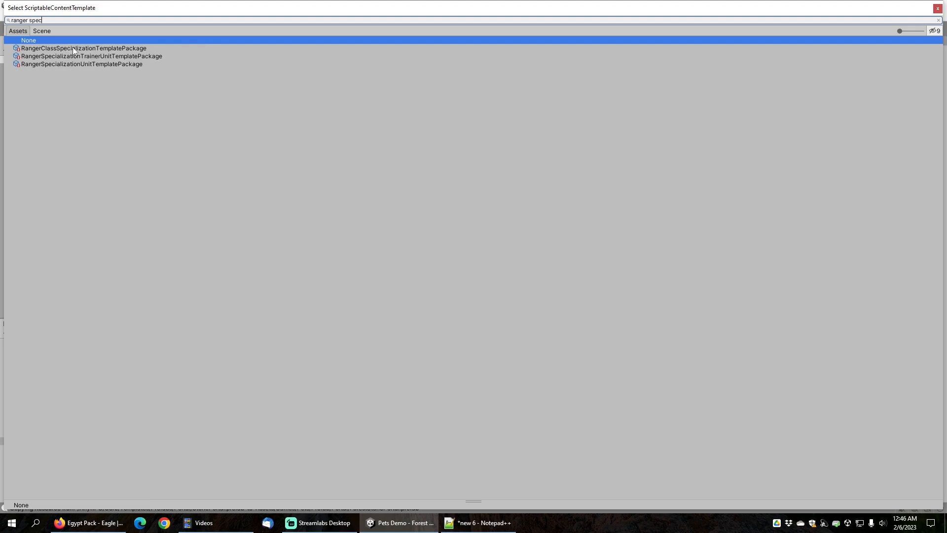
double_click(73, 47)
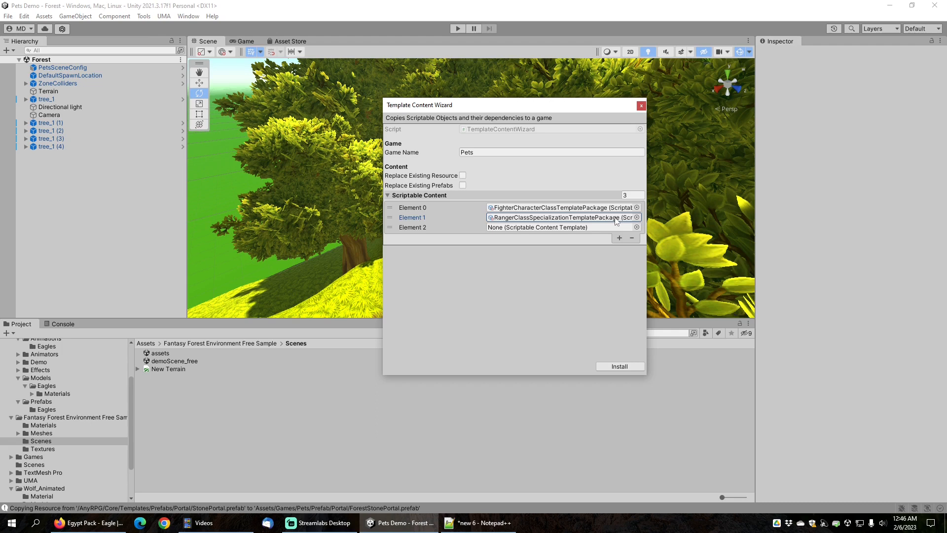
Assign EnemyFactionTemplatePackage to Element 2 and install the template content into the Pets game
left_click(636, 227)
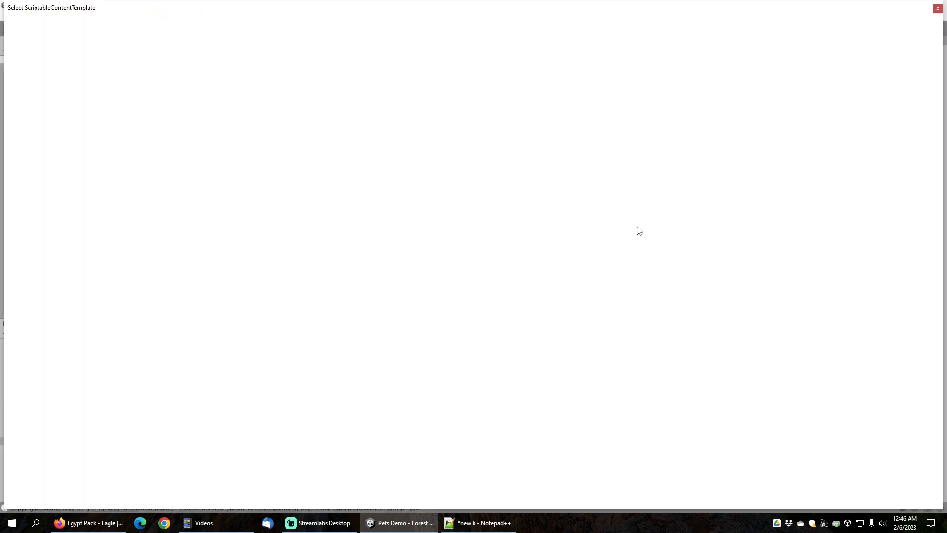
type("enemy")
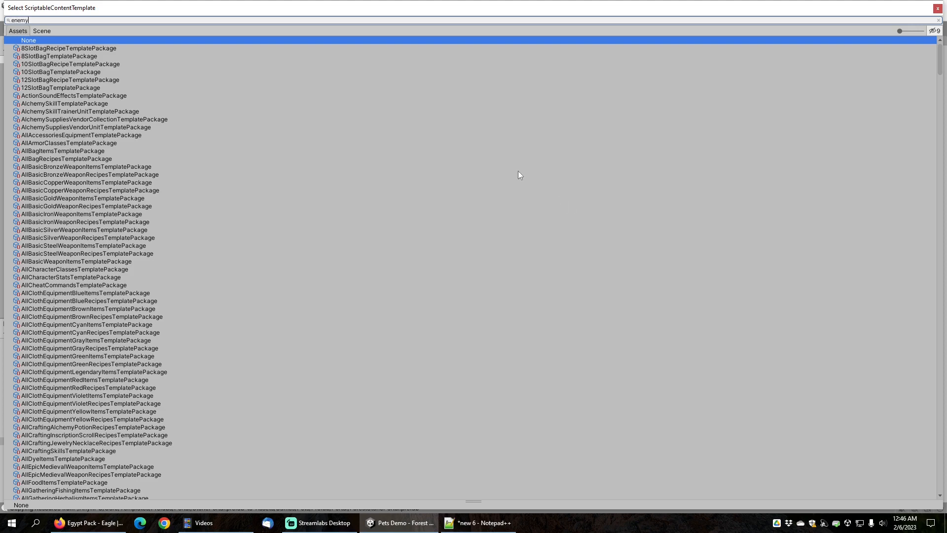
double_click(65, 47)
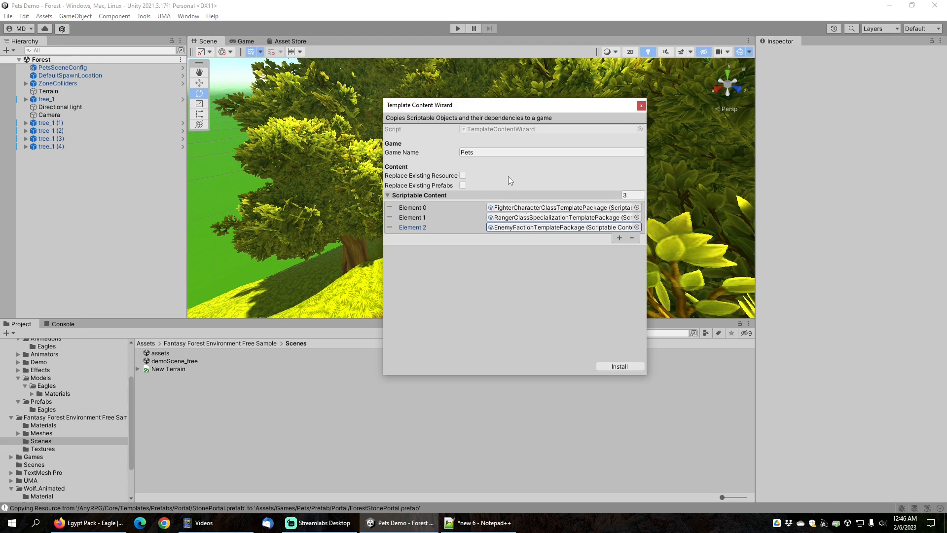
left_click(615, 366)
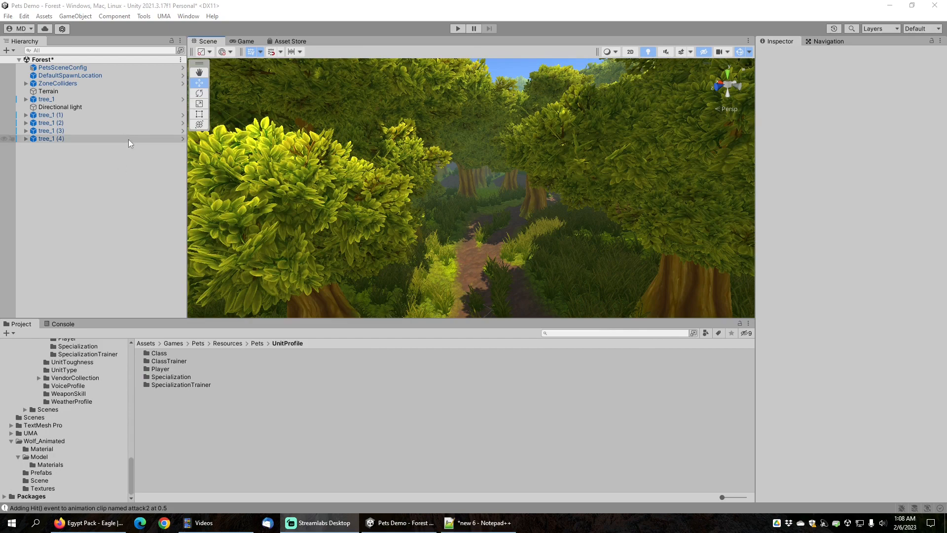
Open the AnyRPG New Character Wizard, set the Wolf_breathes prefab as Character Model, and enable Create Unit Spawn Node
left_click(144, 16)
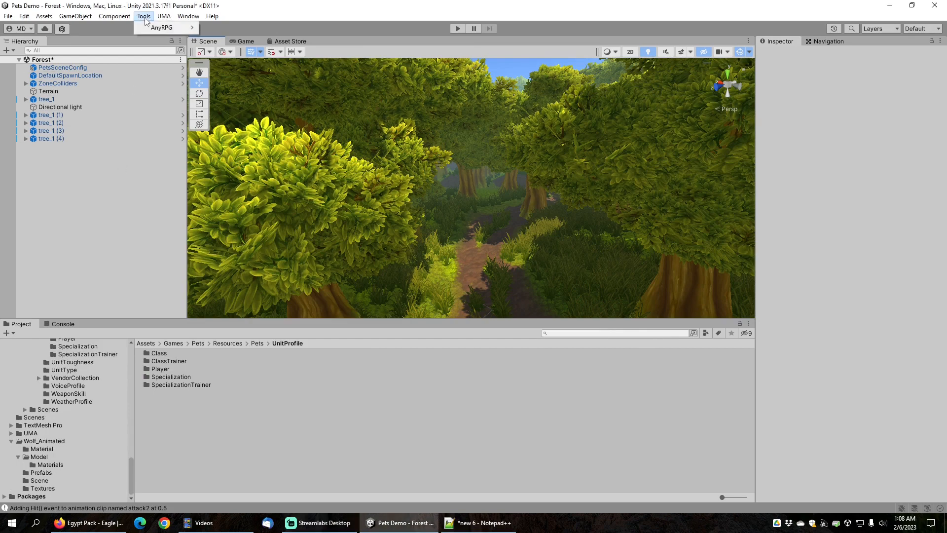
mouse_move(162, 27)
mouse_move(237, 78)
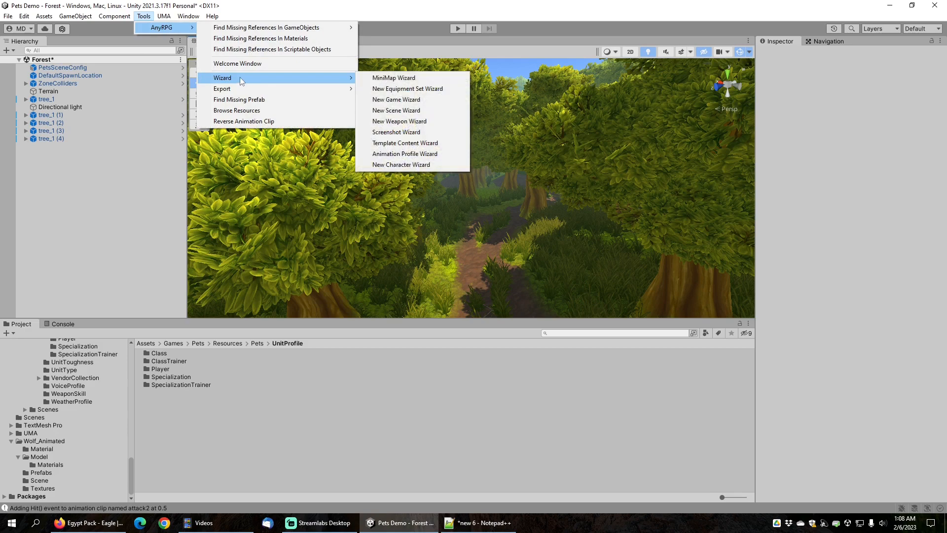
left_click(405, 167)
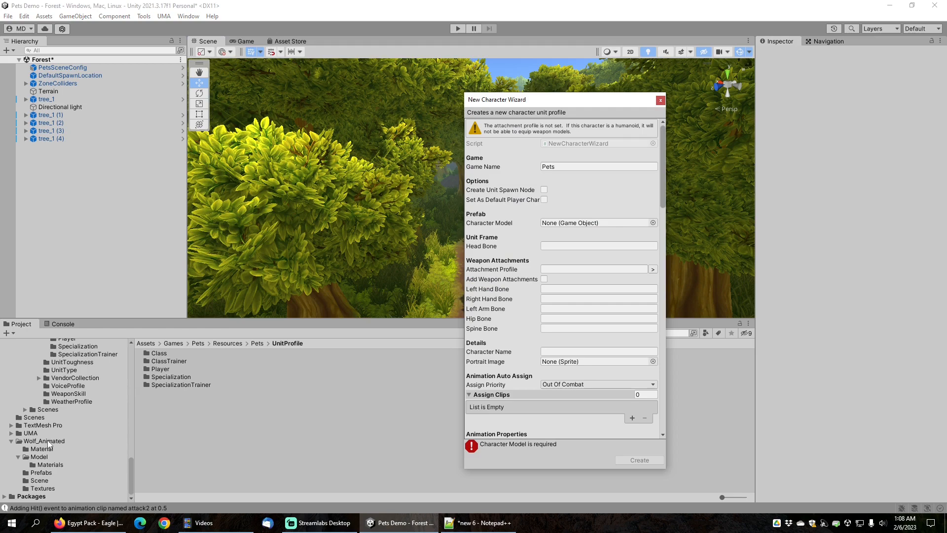
left_click(41, 472)
left_click_drag(179, 363, 560, 224)
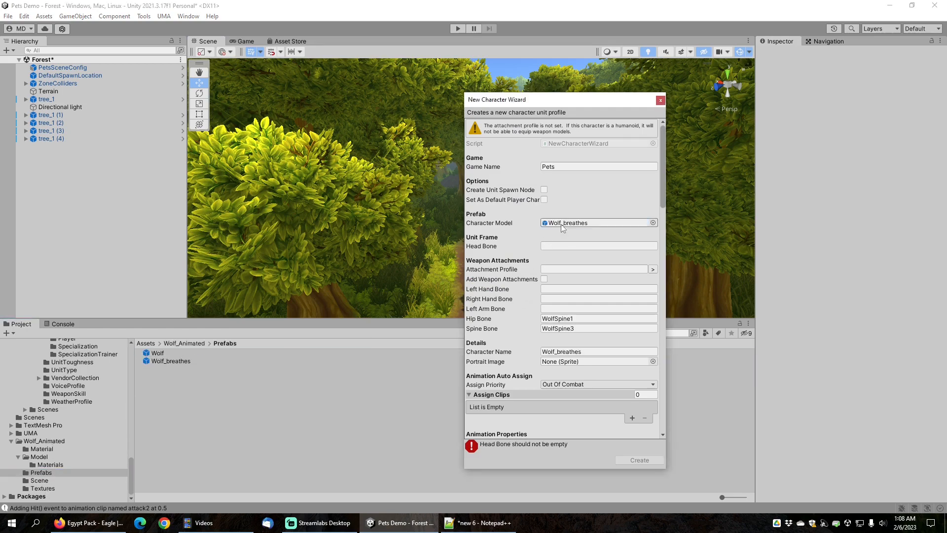
left_click(545, 189)
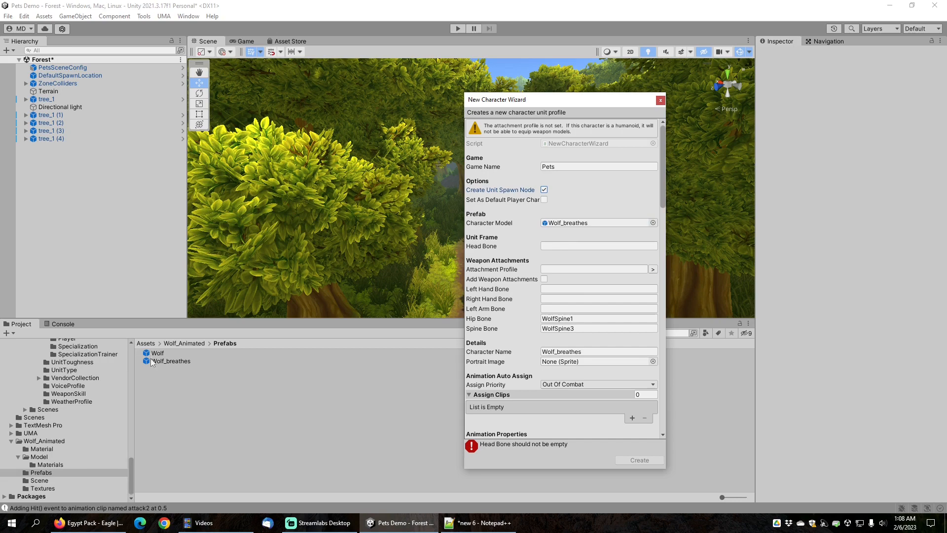
Open the Wolf_breathes prefab, copy the name of its WolfHub005 head bone, and enter it as the wizard's Head Bone
double_click(170, 362)
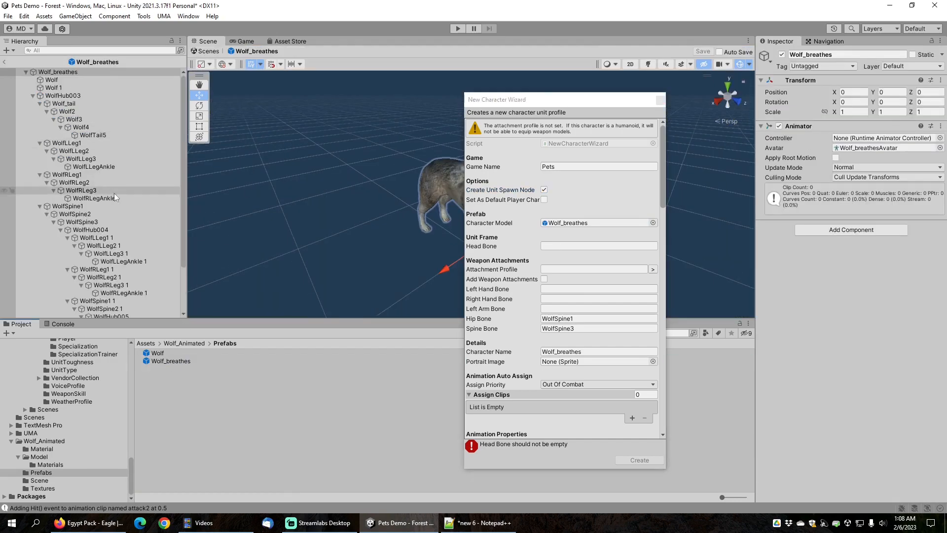
scroll(114, 202, "down", 1)
left_click(111, 258)
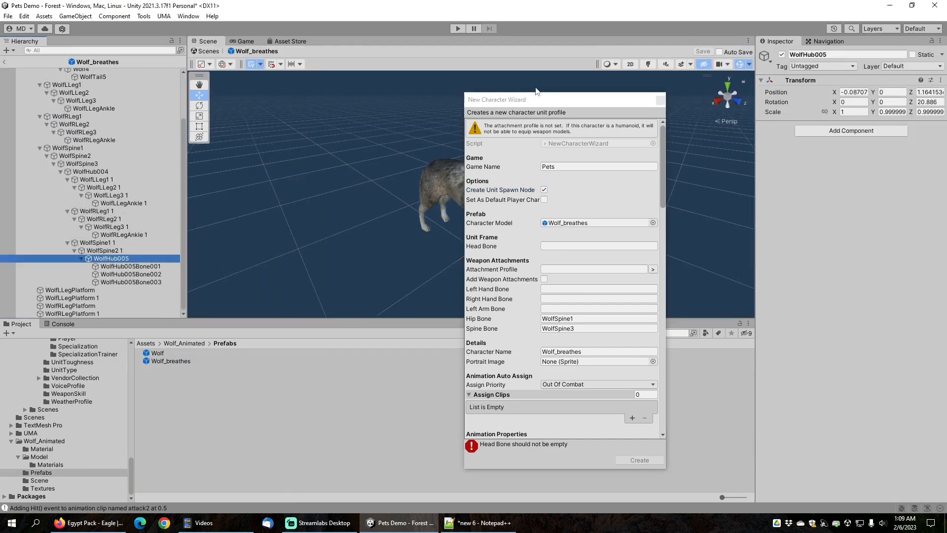
left_click(543, 102)
left_click_drag(542, 102, 747, 119)
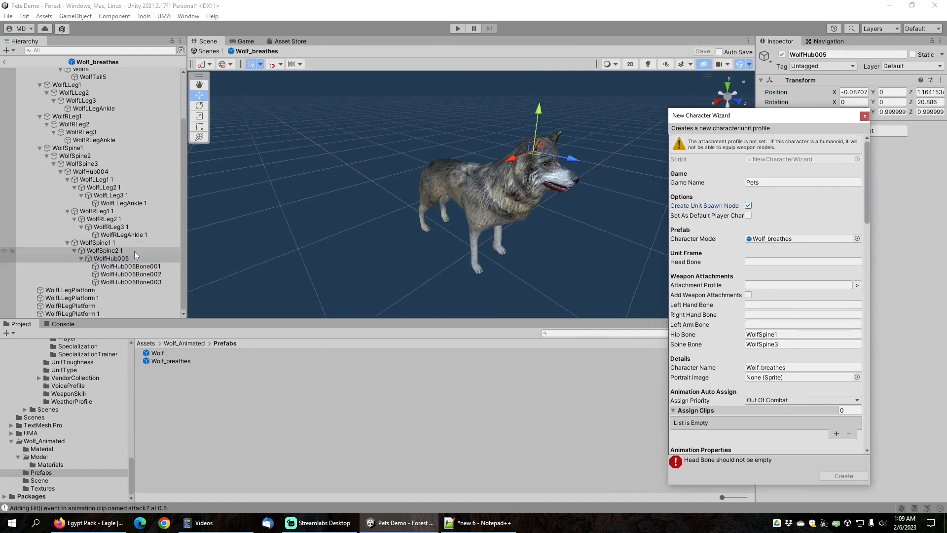
left_click(123, 262)
left_click(123, 259)
key("ctrl+c")
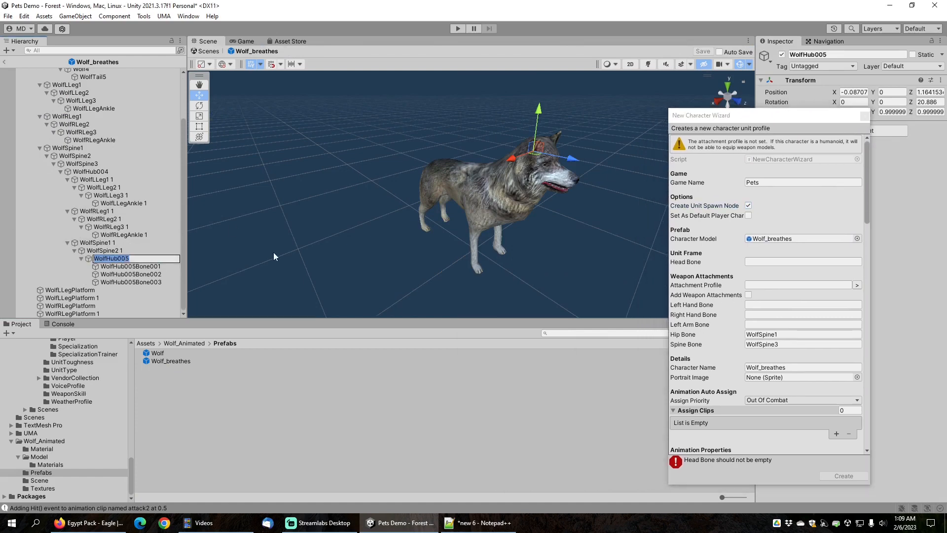
key("Escape")
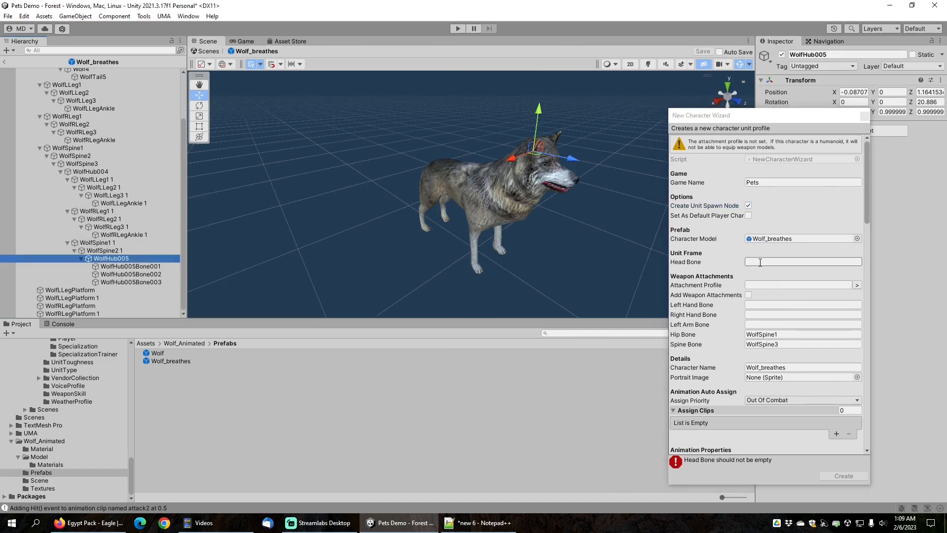
left_click(760, 262)
key("ctrl+v")
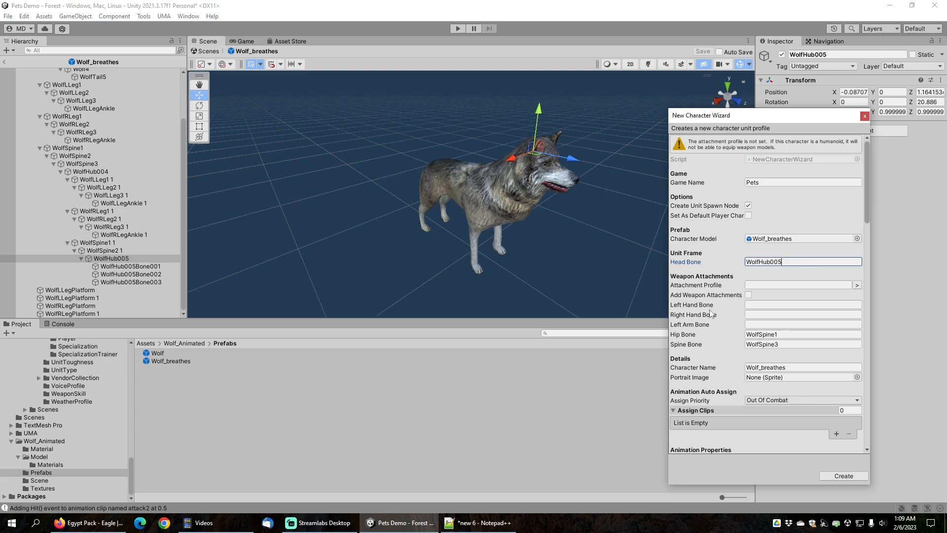
Filter the Wolf_Animated Model folder by t:AnimationClip and auto-assign all clips from attack1 to walk through Assign Clips
scroll(713, 306, "down", 4)
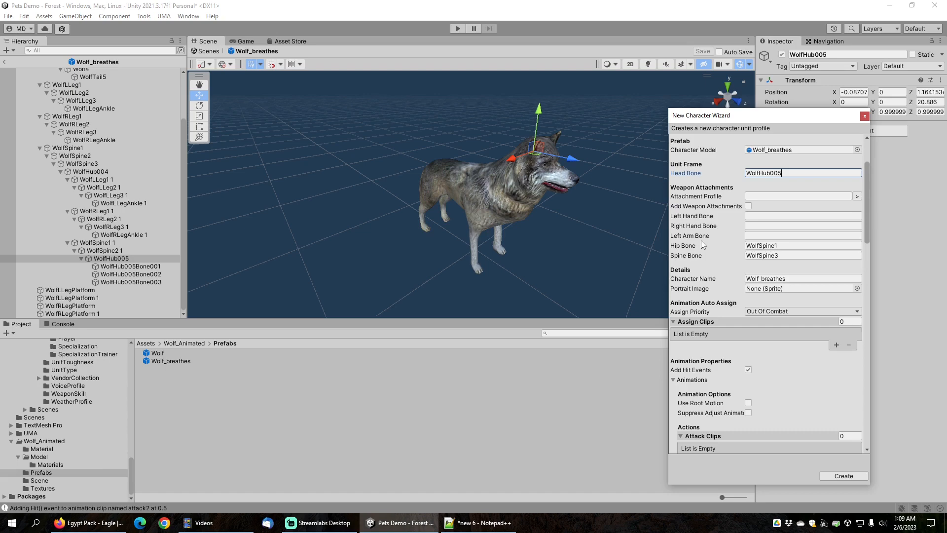
scroll(701, 242, "down", 4)
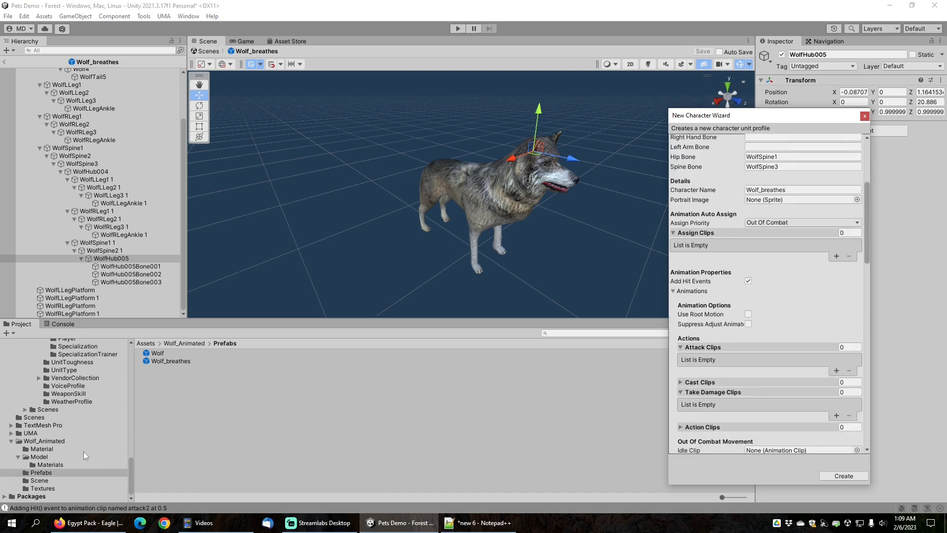
left_click(40, 457)
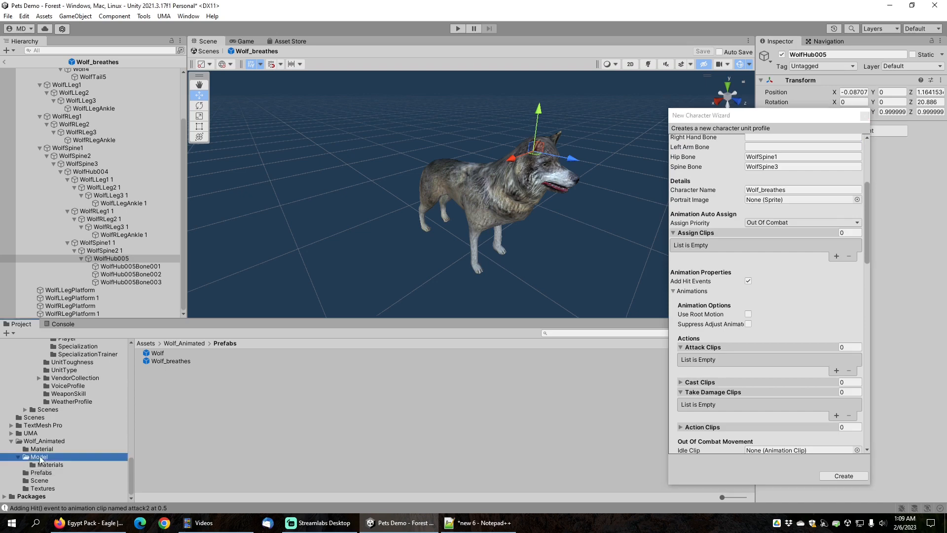
left_click(563, 333)
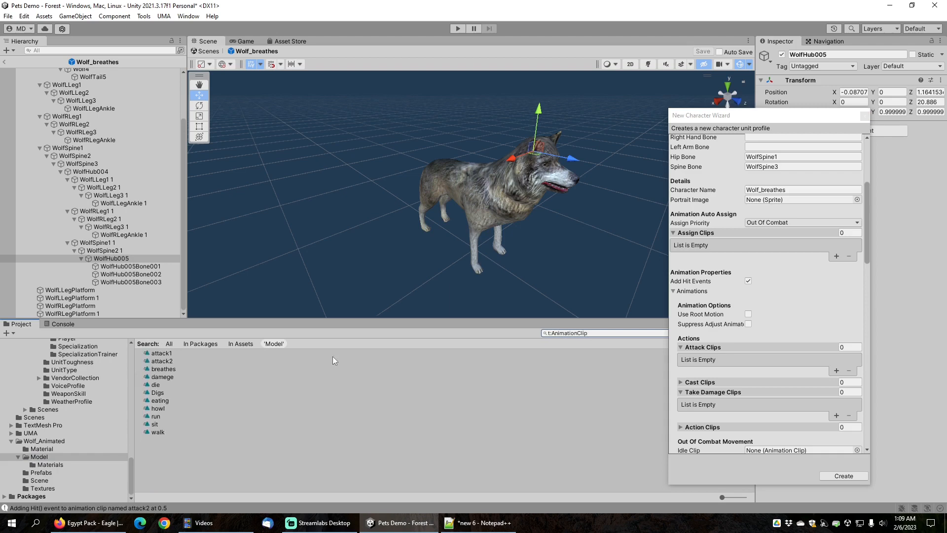
left_click(162, 353)
left_click(163, 432, "shift")
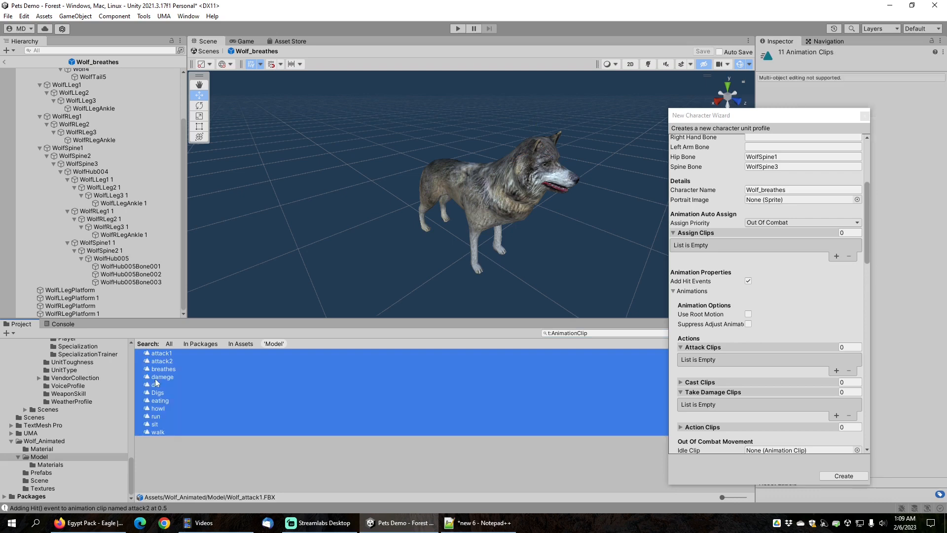
left_click_drag(154, 378, 701, 232)
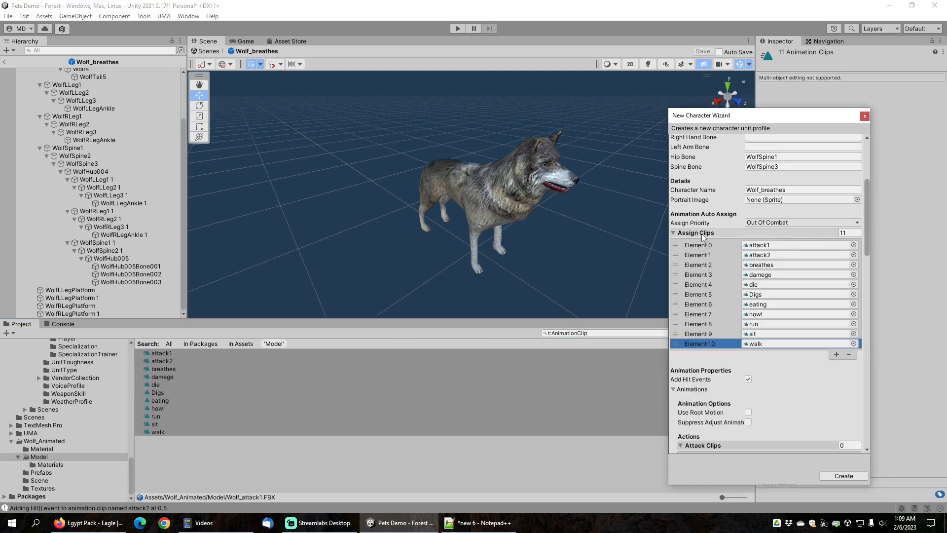
left_click(759, 144)
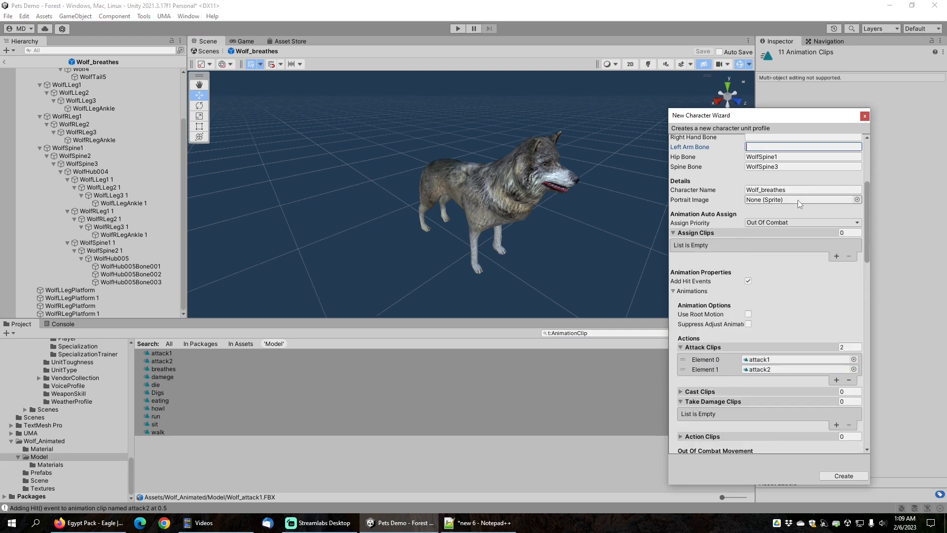
Add the damege animation clip to the wolf's Take Damage Clips list
scroll(740, 321, "down", 3)
scroll(737, 325, "down", 2)
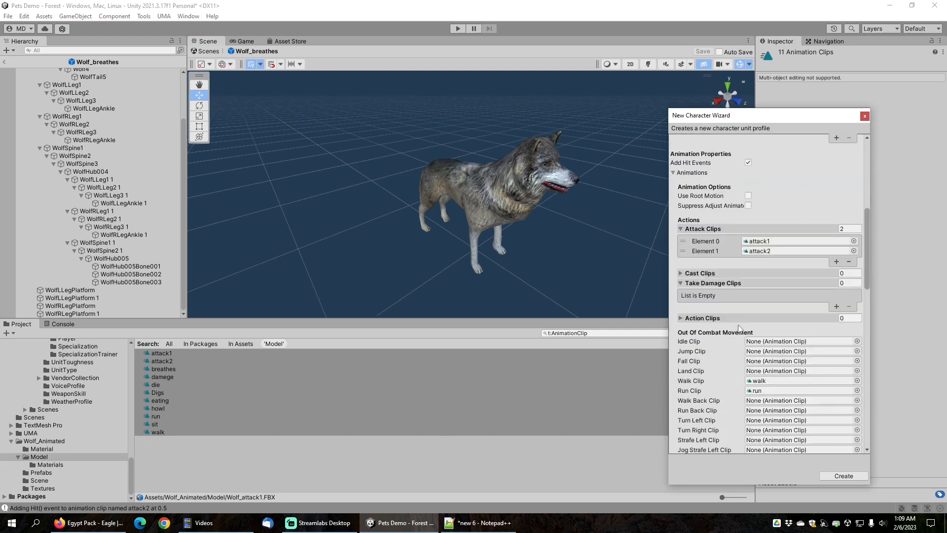
left_click(291, 455)
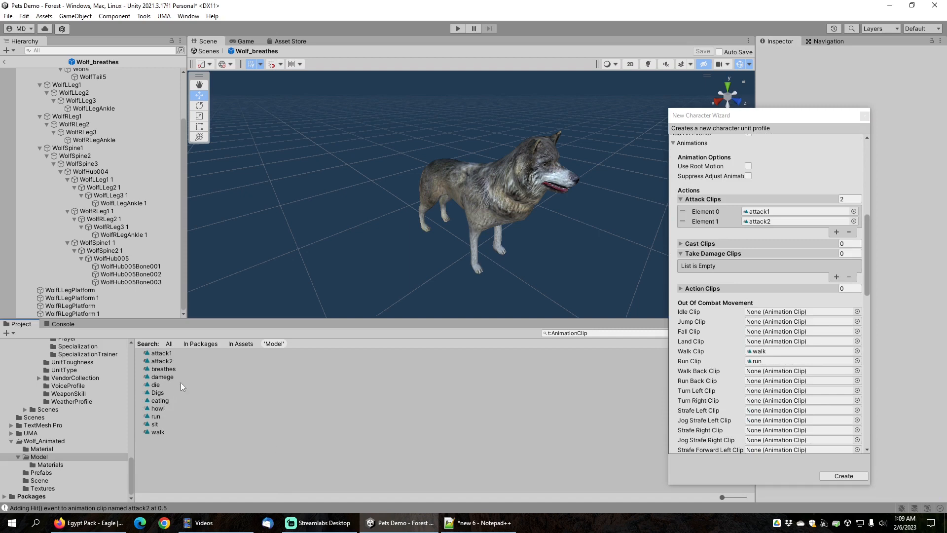
left_click_drag(164, 377, 723, 256)
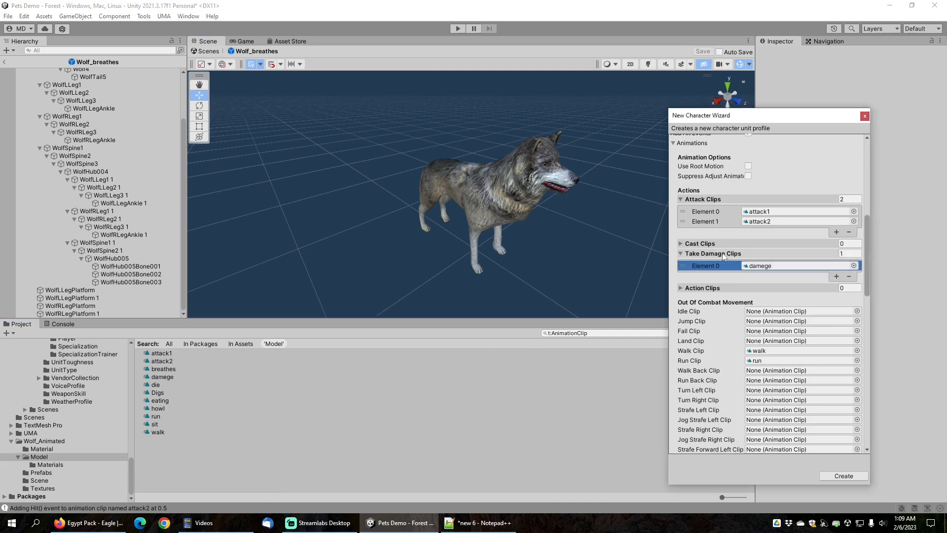
Set breathes as the out-of-combat Idle Clip and enable Full Combat Mirror under Combat Movement
scroll(707, 314, "down", 1)
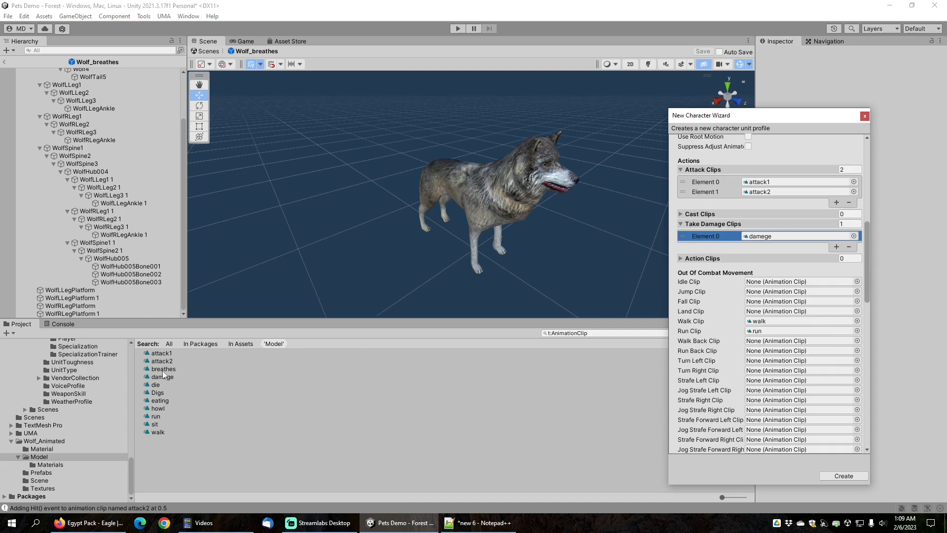
left_click_drag(164, 371, 767, 283)
scroll(739, 328, "down", 7)
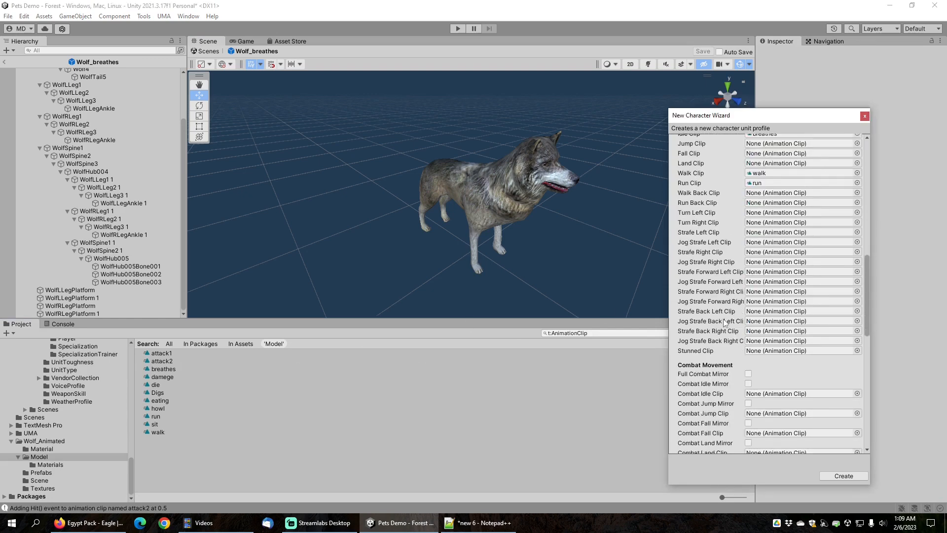
left_click(748, 314)
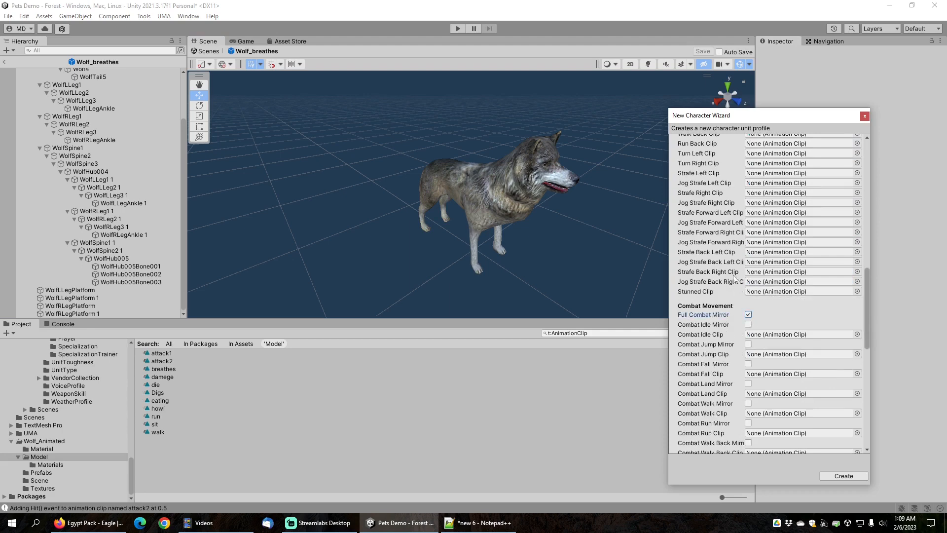
scroll(719, 269, "up", 4)
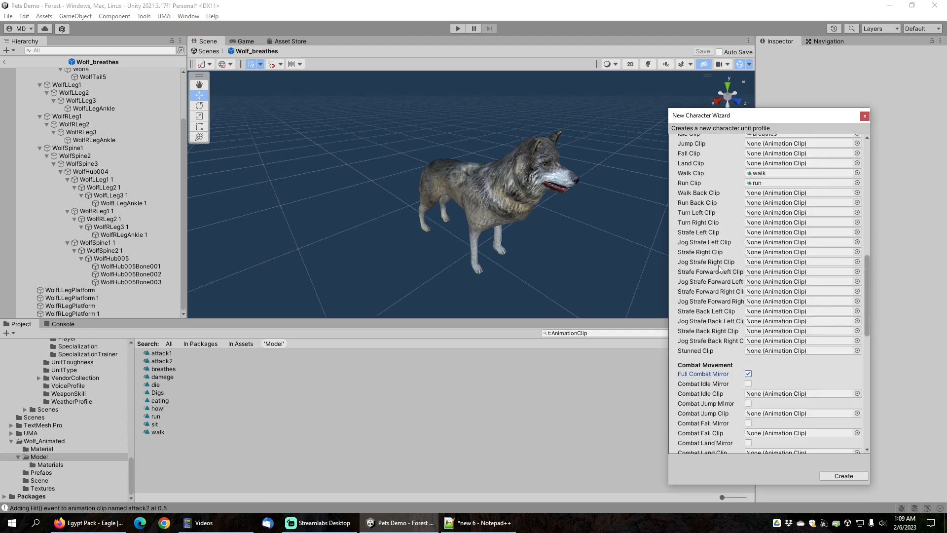
Check the wolf's remaining movement and common animation clips and create its character unit profile
scroll(768, 192, "down", 12)
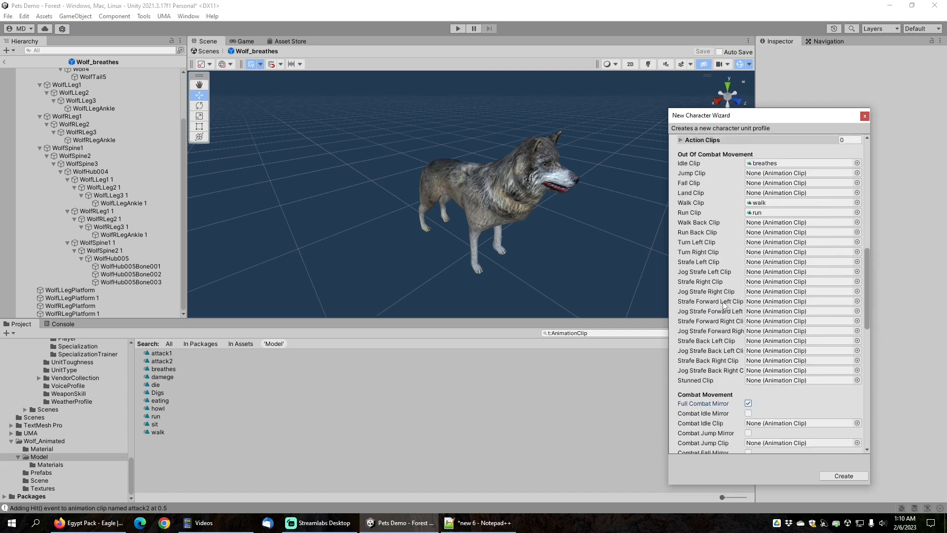
scroll(723, 306, "down", 5)
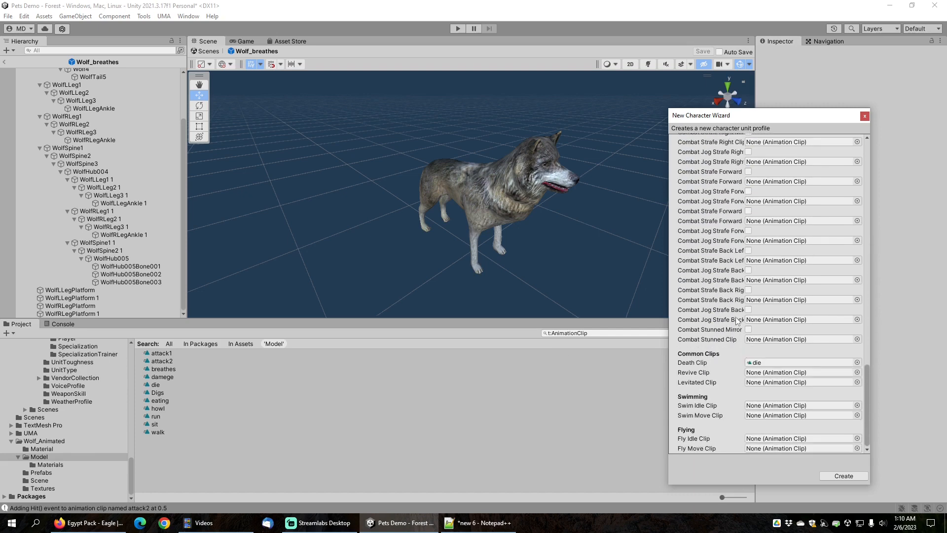
scroll(724, 305, "up", 9)
scroll(723, 316, "up", 8)
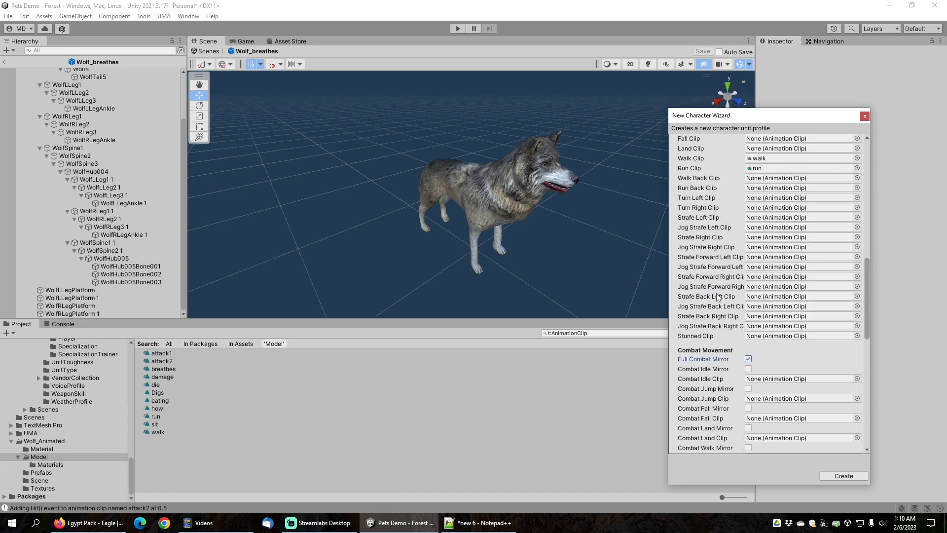
left_click(843, 475)
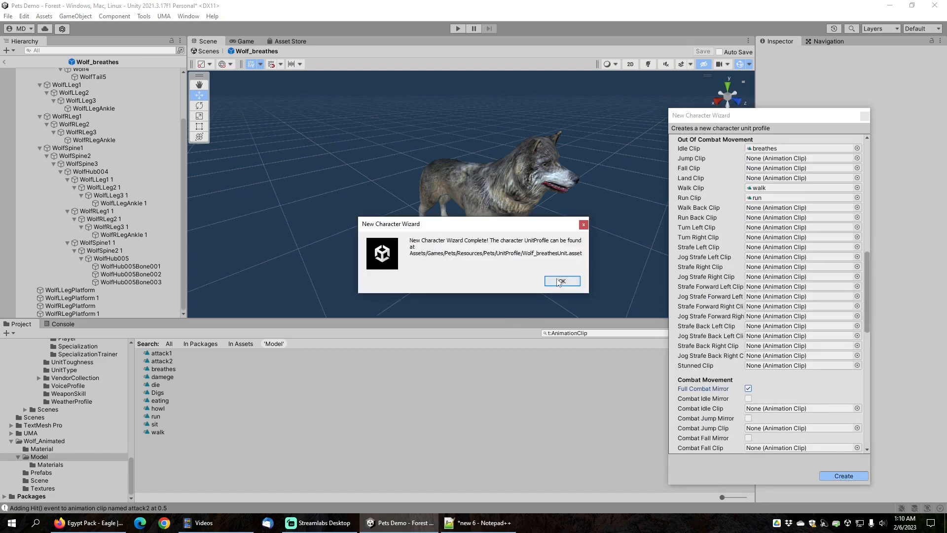
left_click(559, 281)
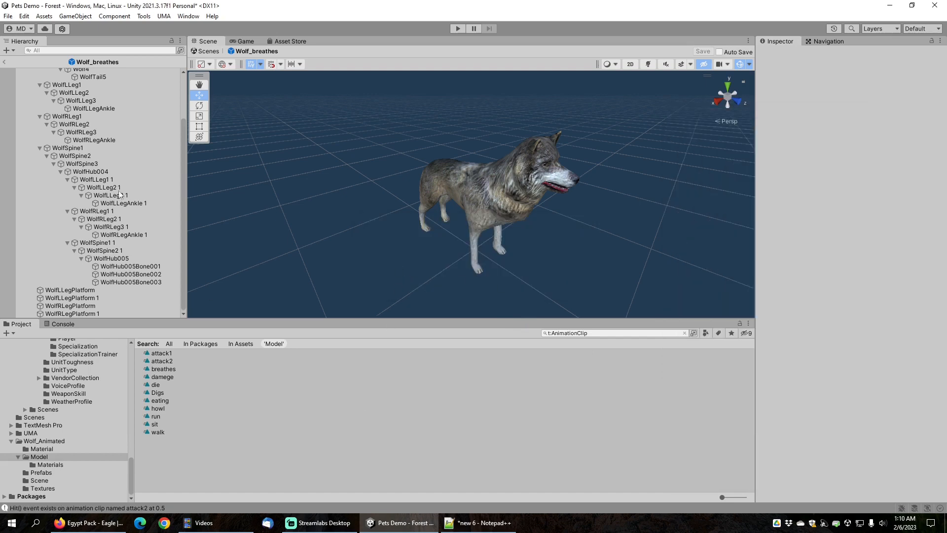
Leave the Wolf_breathes prefab and start a fresh New Character Wizard for the Pets game
left_click(4, 62)
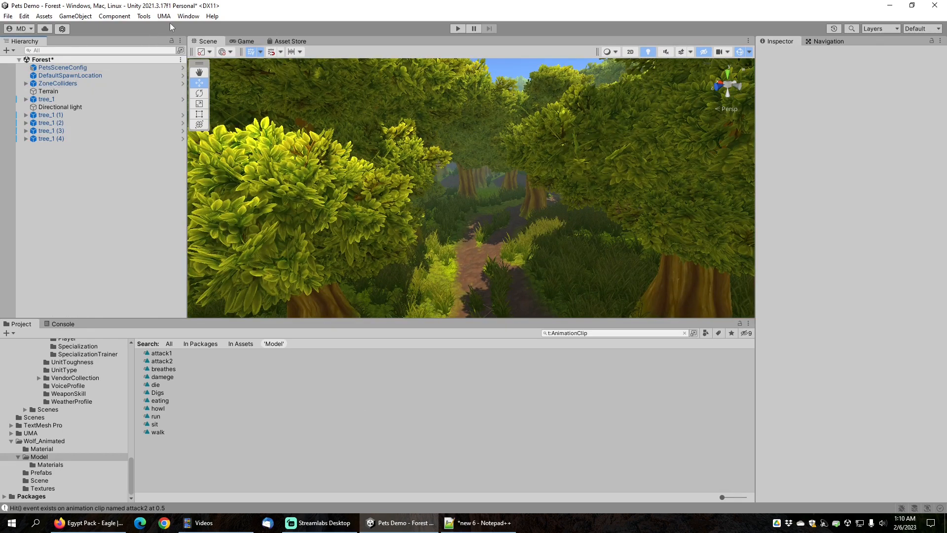
left_click(143, 16)
mouse_move(163, 28)
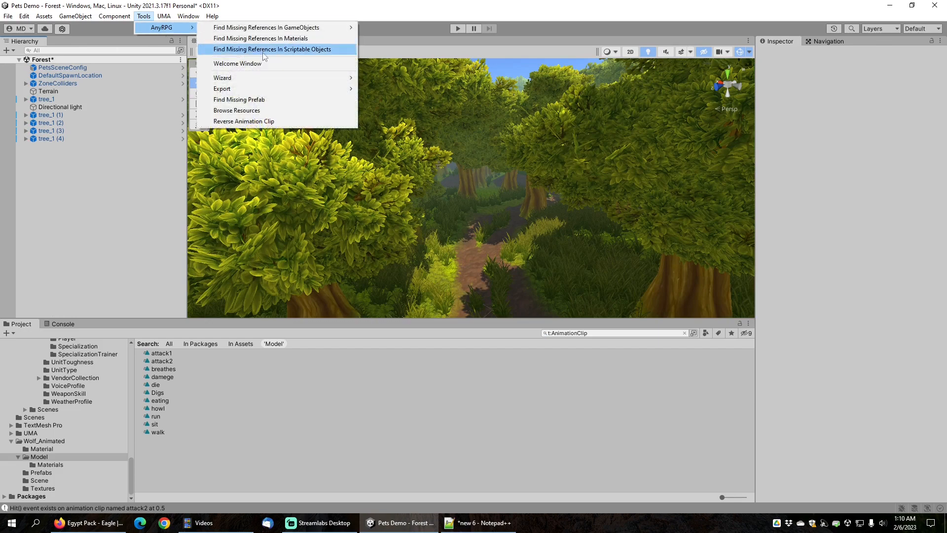
mouse_move(254, 77)
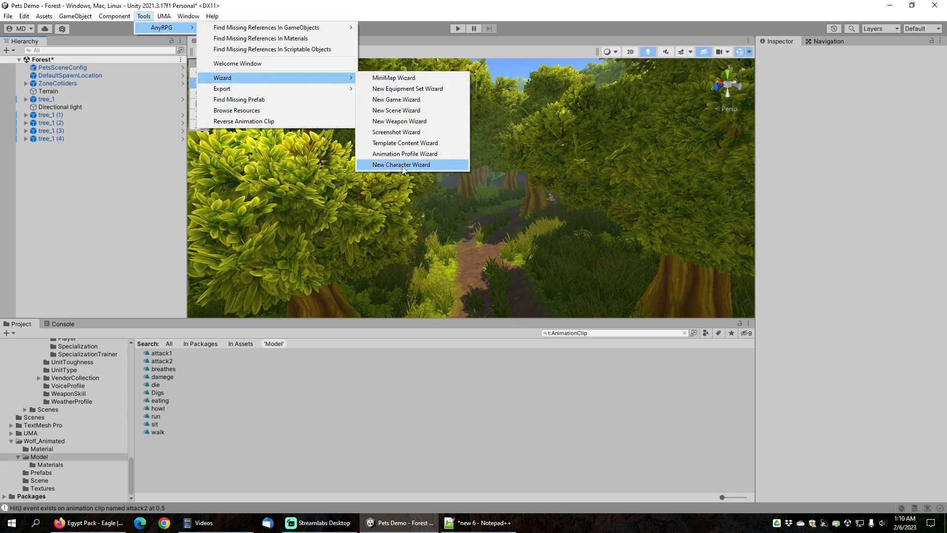
left_click(402, 165)
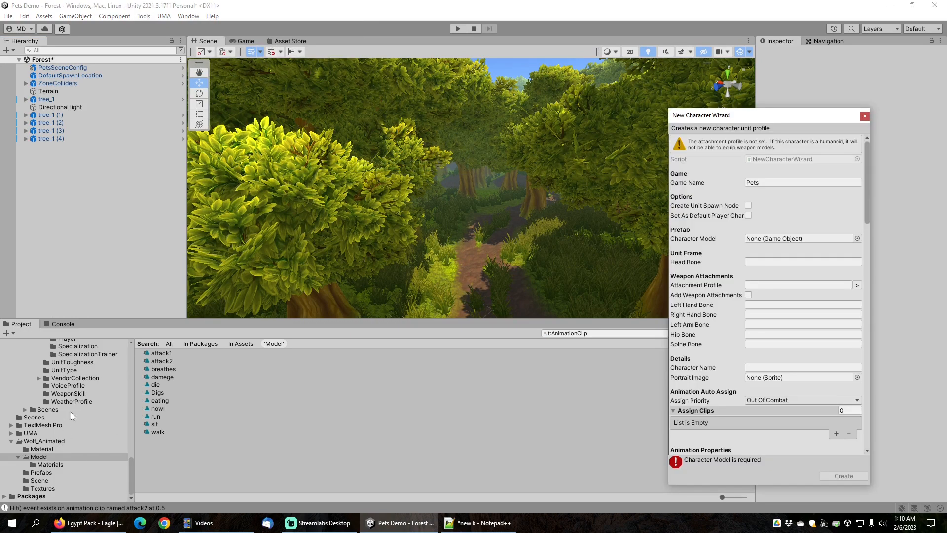
Assign the Eagle_Normal prefab from EgyptMonsters/Prefabs/Eagles as the Character Model and enable Create Unit Spawn Node
scroll(72, 416, "up", 15)
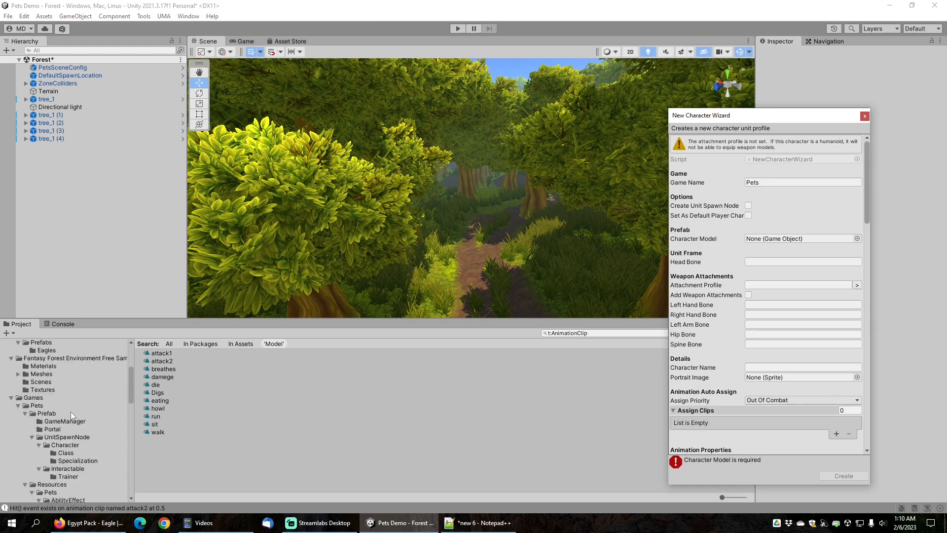
scroll(70, 411, "up", 4)
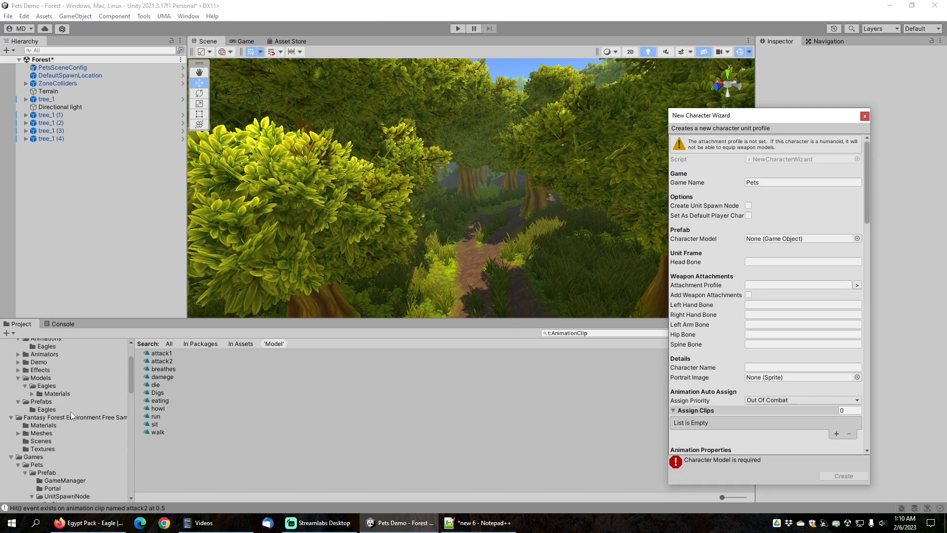
left_click(48, 410)
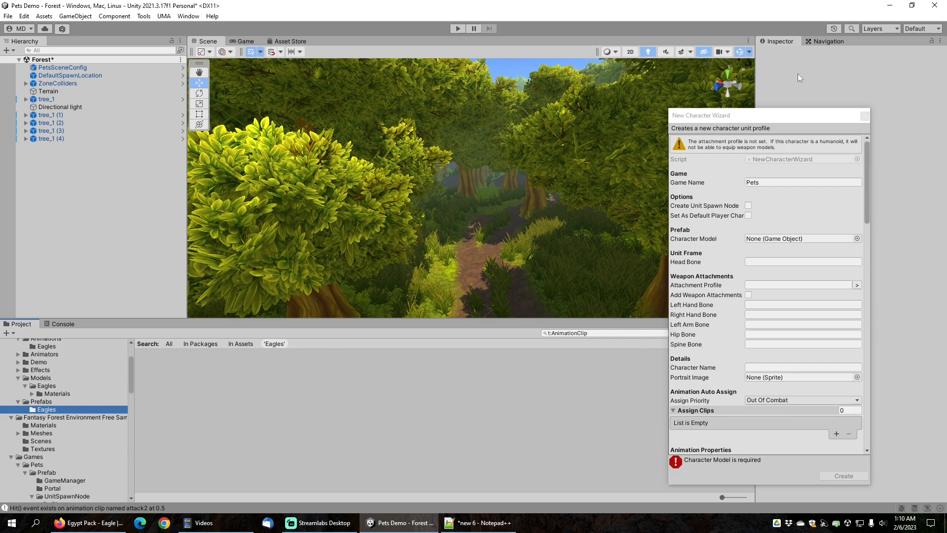
left_click_drag(780, 119, 809, 108)
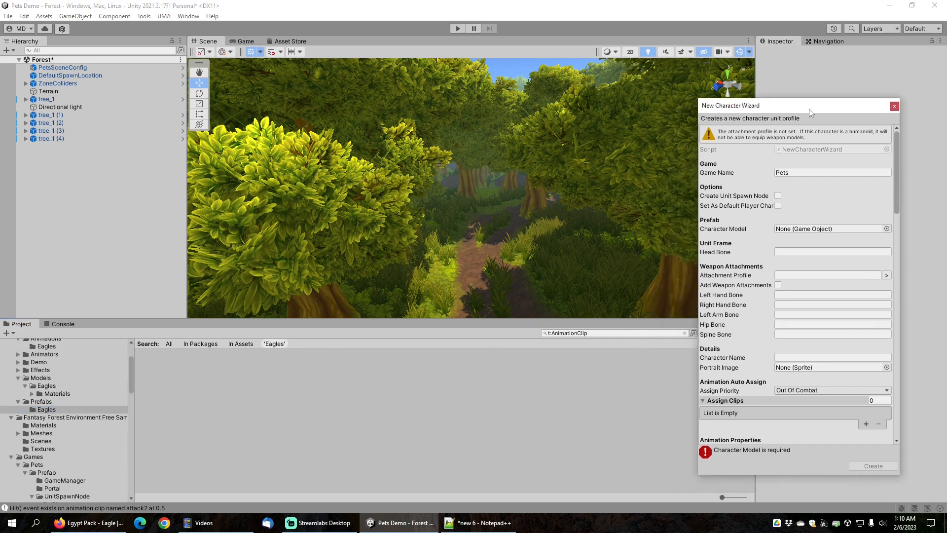
left_click(685, 333)
left_click_drag(147, 362, 789, 228)
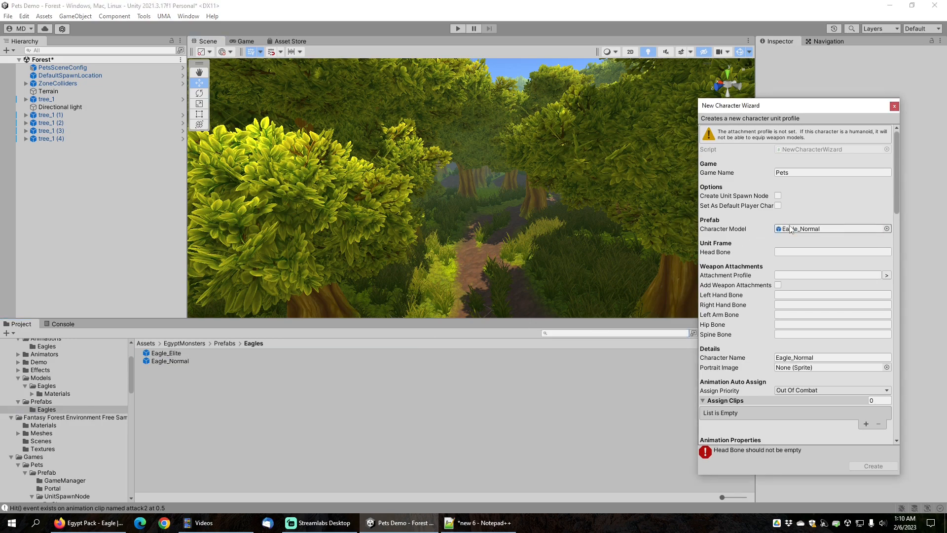
left_click(777, 196)
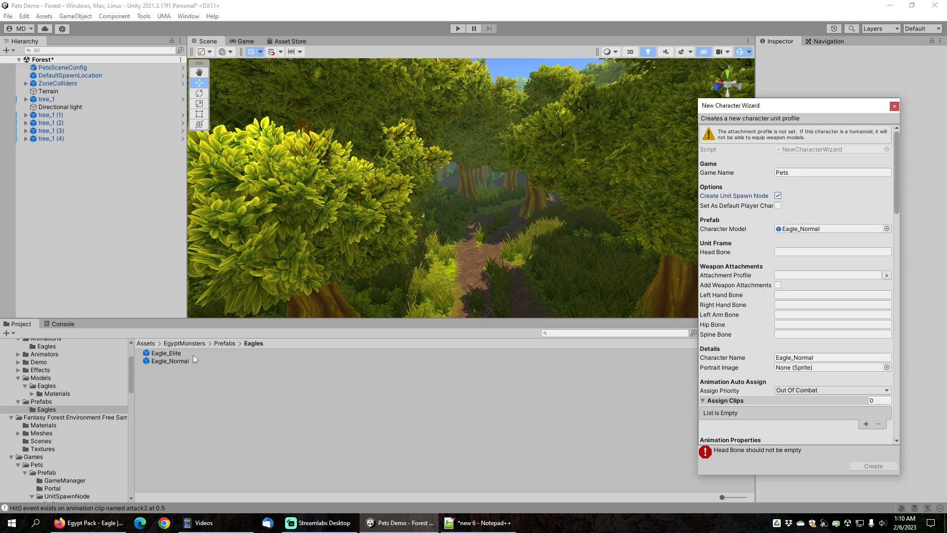
Open the Eagle_Normal prefab and go through its joints to select the head bone joint15
double_click(176, 360)
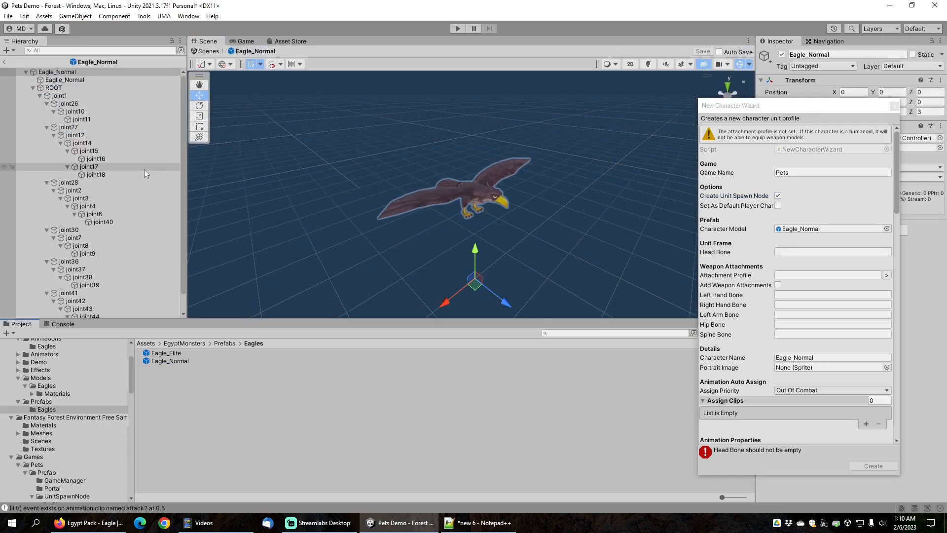
left_click(72, 105)
key("Down")
key("Down")
key("Down")
key("Down")
key("Down")
key("Down")
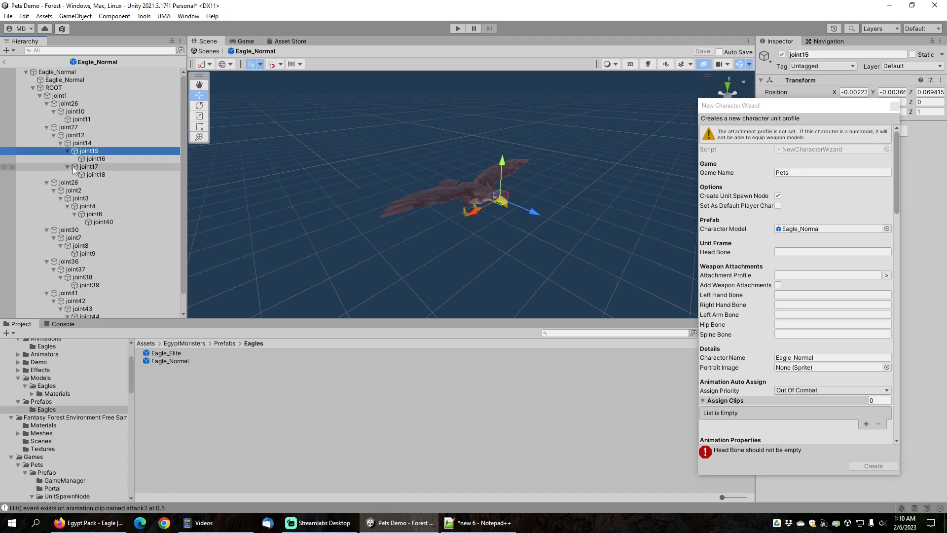
Copy the name of joint15 and enter it as the wizard's Head Bone
left_click(96, 151)
key("ctrl+c")
key("Return")
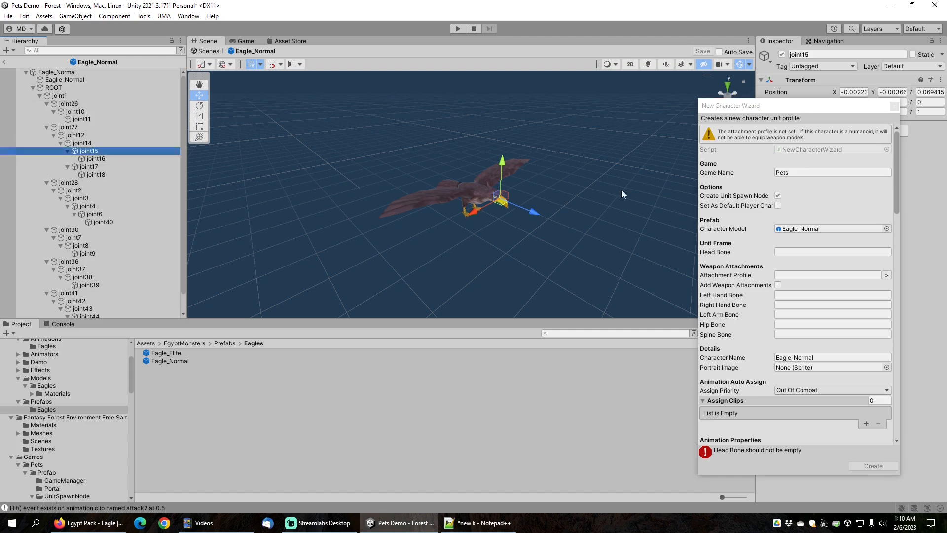
left_click(786, 252)
left_click(787, 252)
key("ctrl+v")
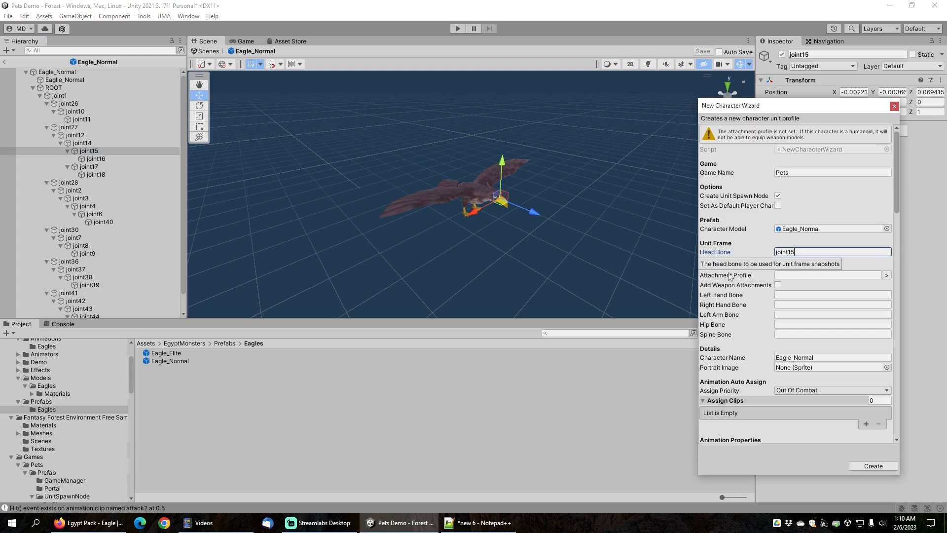
Filter the EgyptMonsters/Animations/Eagles folder by t:AnimationClip
scroll(735, 324, "down", 4)
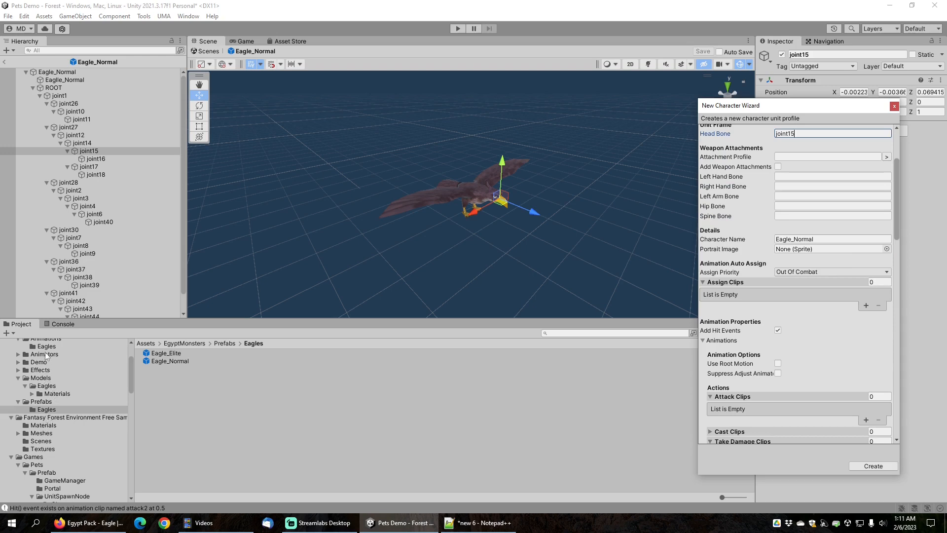
scroll(50, 369, "up", 3)
left_click(46, 369)
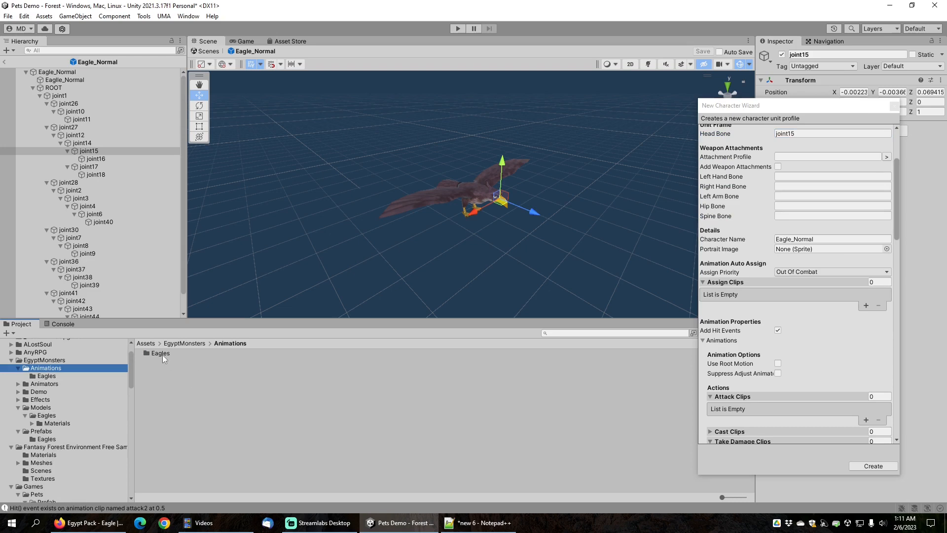
left_click(47, 378)
left_click(591, 334)
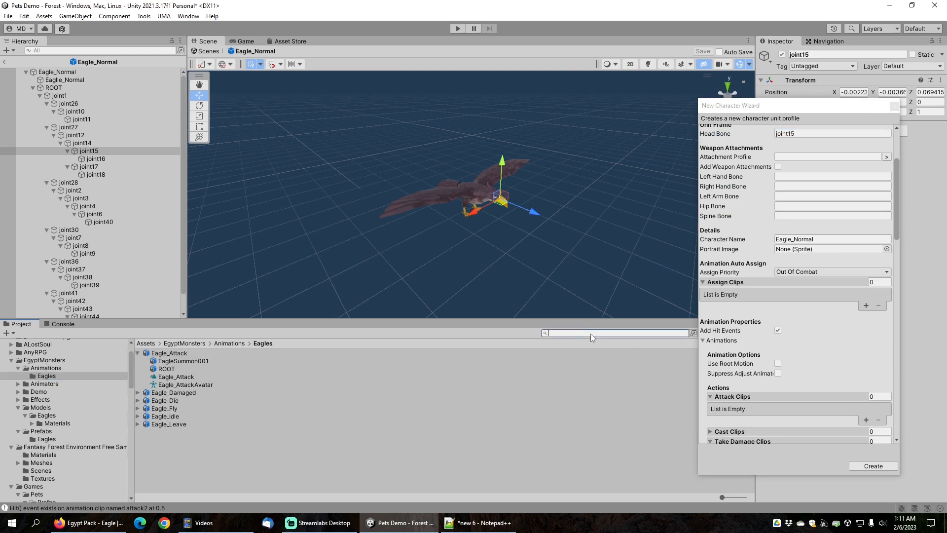
type("t:Ani")
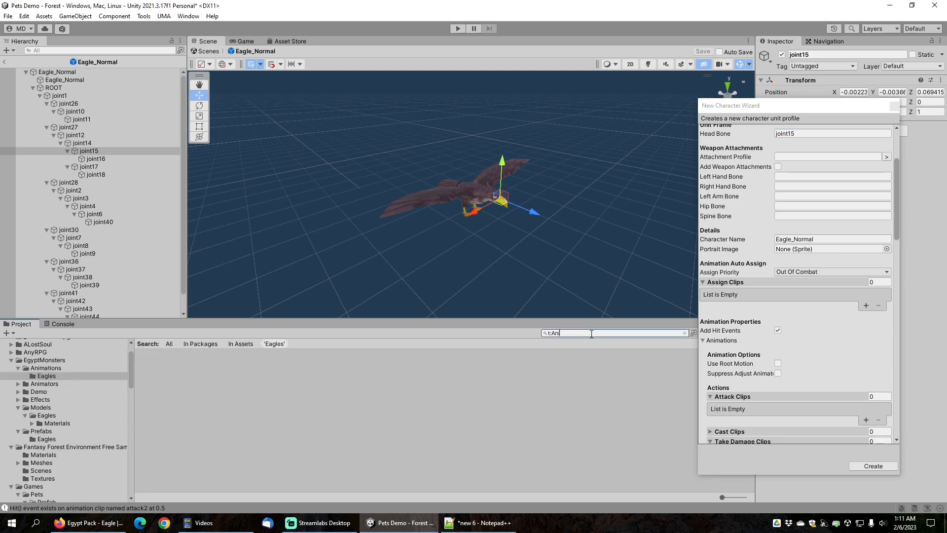
type("mationClip")
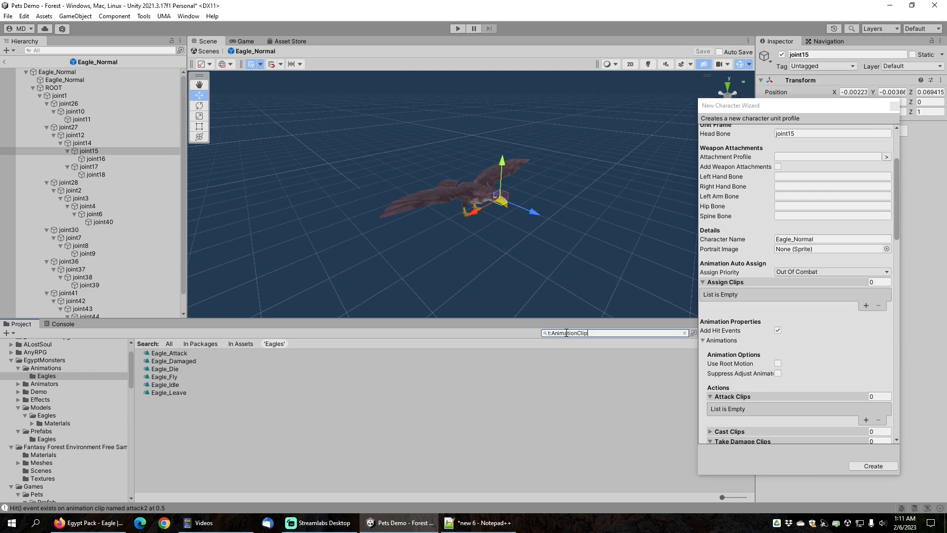
Auto-assign all clips from Eagle_Attack to Eagle_Leave through Assign Clips, entering s as the Spine Bone to refresh the wizard
left_click(176, 355)
left_click(170, 393, "shift")
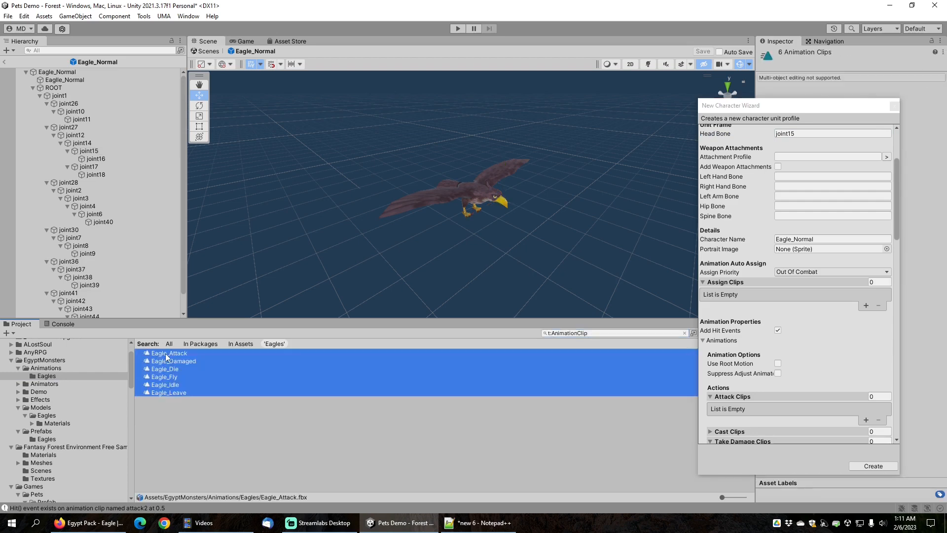
left_click_drag(167, 374, 734, 282)
left_click(791, 215)
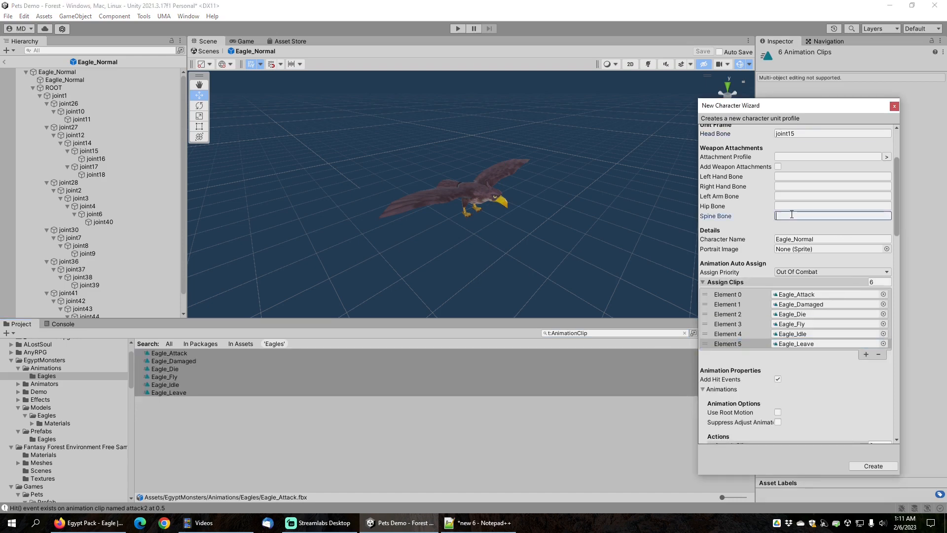
type("s")
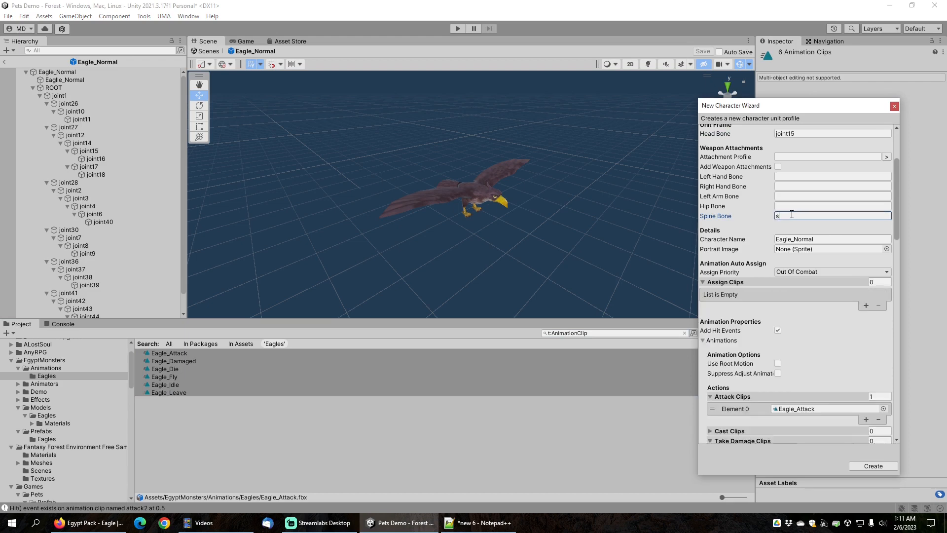
Set Eagle_Fly as both the out-of-combat Run Clip and Walk Clip
scroll(759, 302, "down", 4)
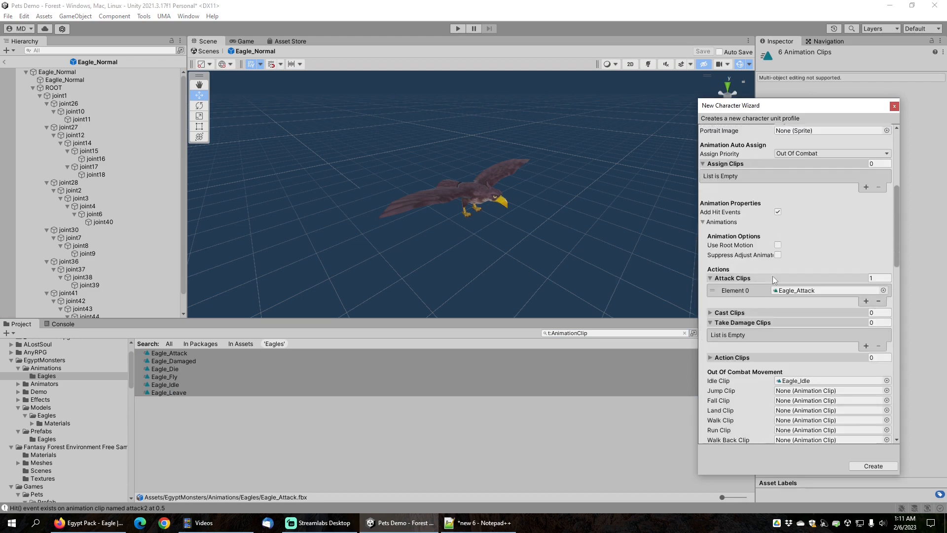
scroll(751, 288, "down", 3)
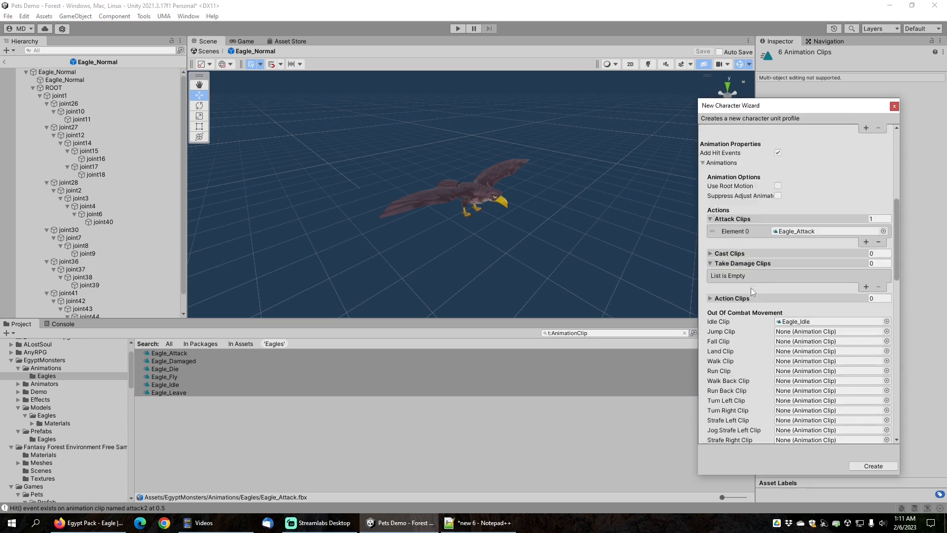
scroll(751, 288, "down", 2)
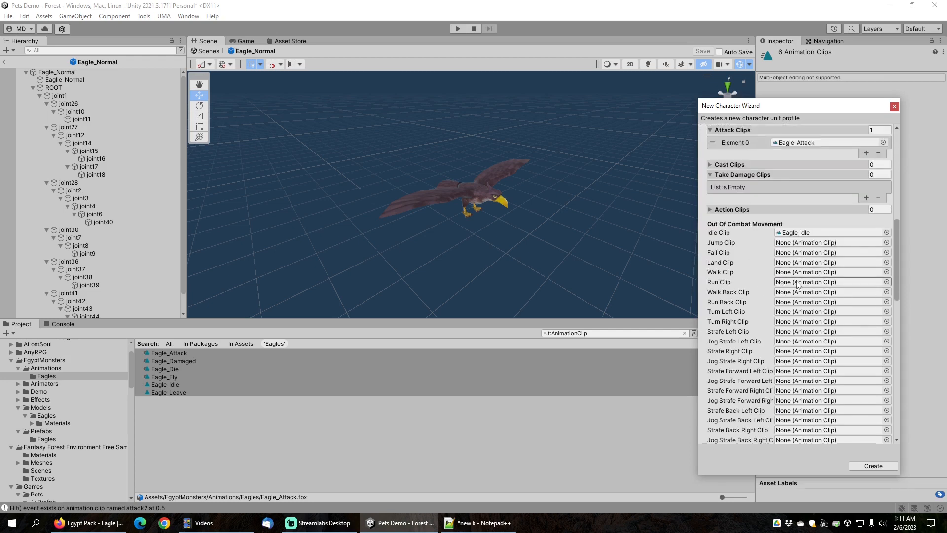
left_click(175, 408)
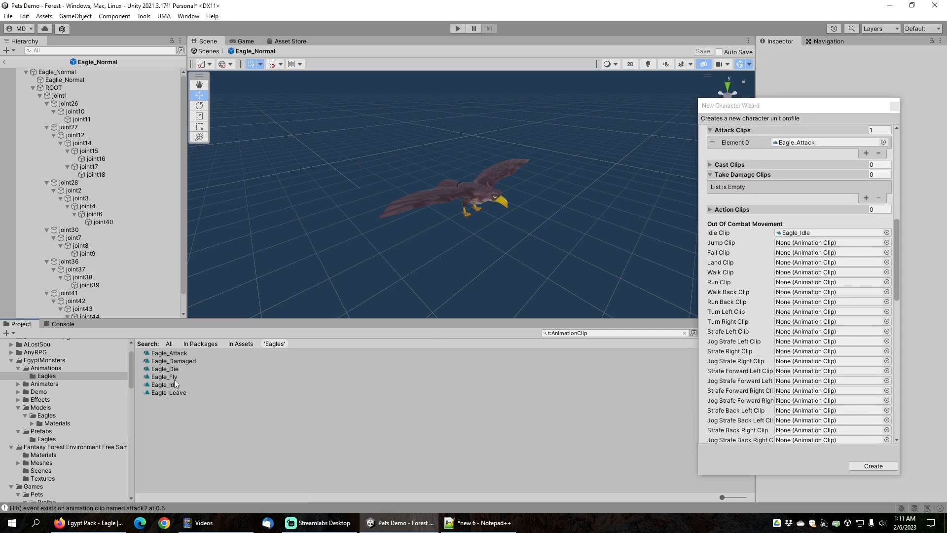
left_click_drag(174, 379, 797, 280)
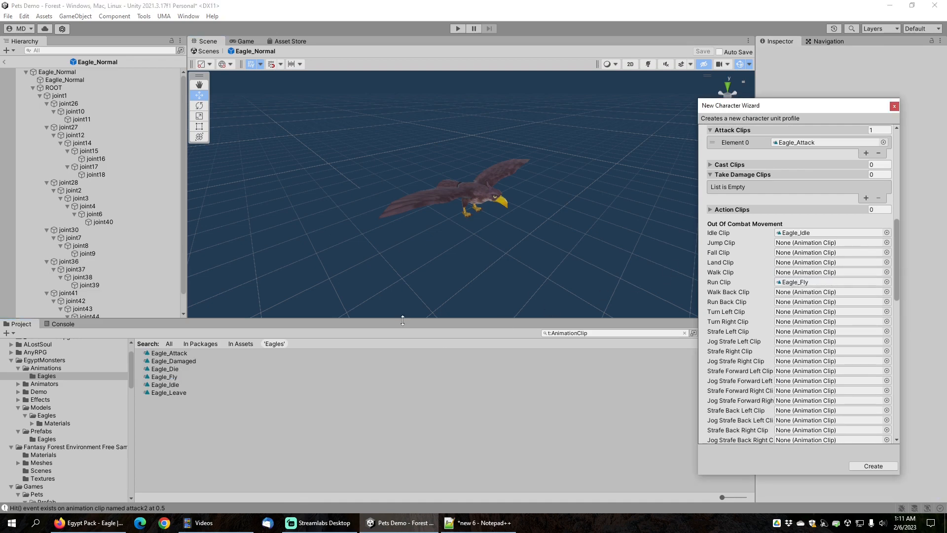
left_click_drag(165, 387, 799, 273)
Add the Eagle_Damaged animation clip to the eagle's Take Damage Clips list
scroll(745, 247, "up", 1)
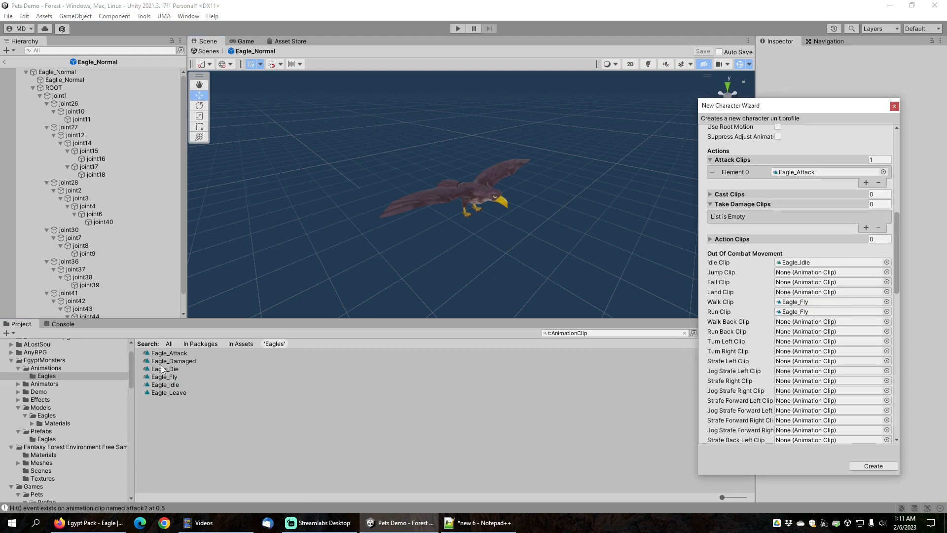
left_click_drag(162, 362, 752, 205)
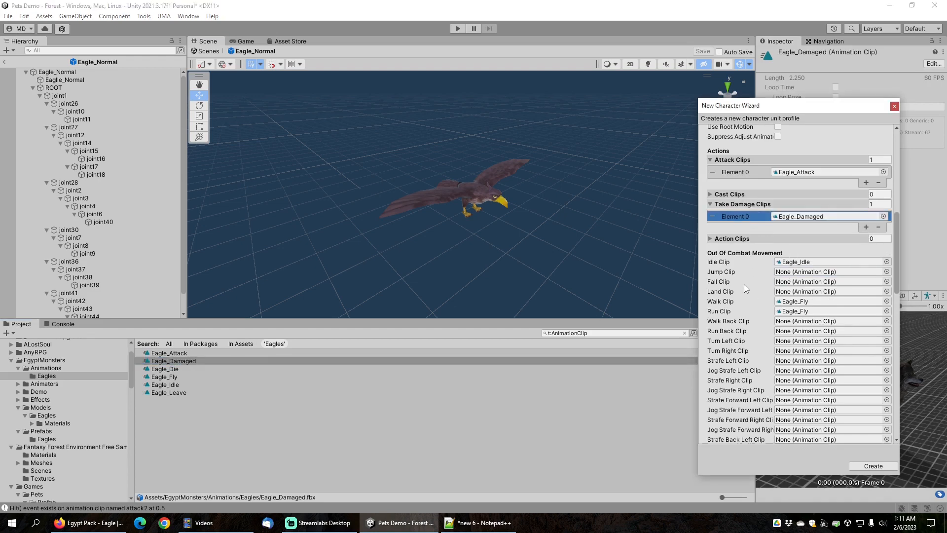
scroll(745, 288, "down", 6)
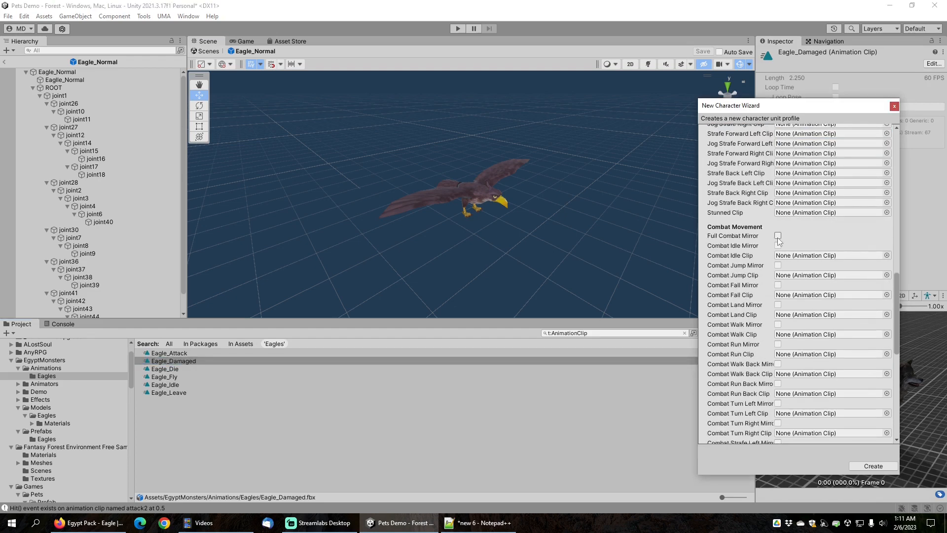
Create the eagle's unit profile from the configured New Character Wizard and dismiss the completion message
left_click(778, 236)
scroll(748, 288, "down", 10)
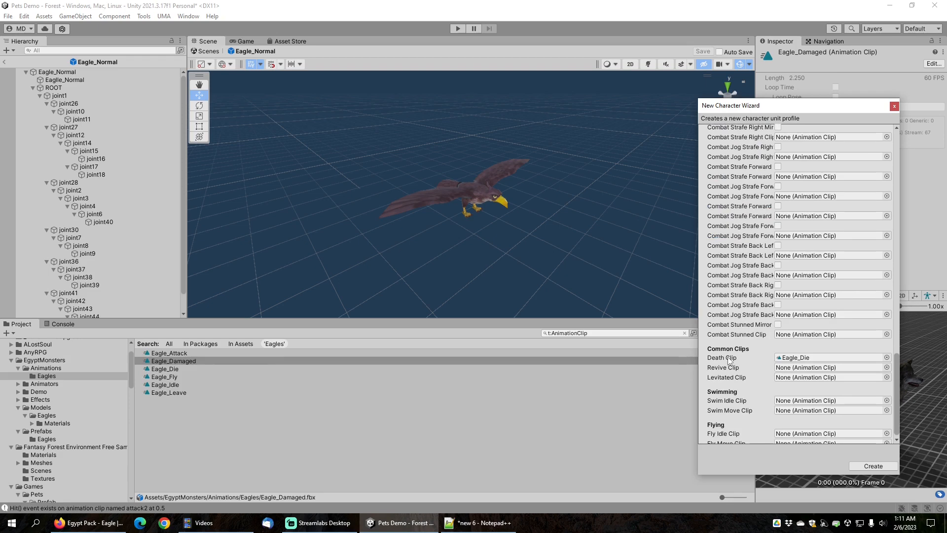
left_click(884, 466)
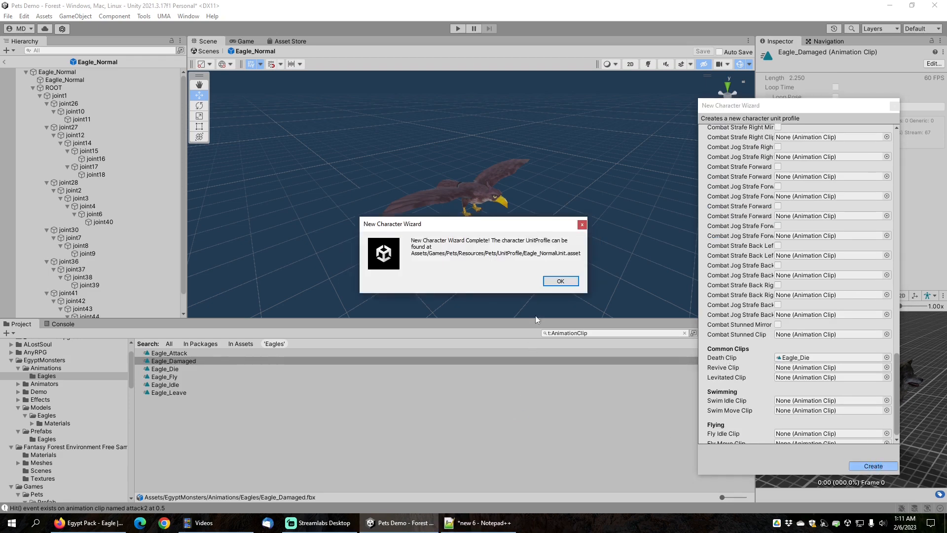
left_click(560, 281)
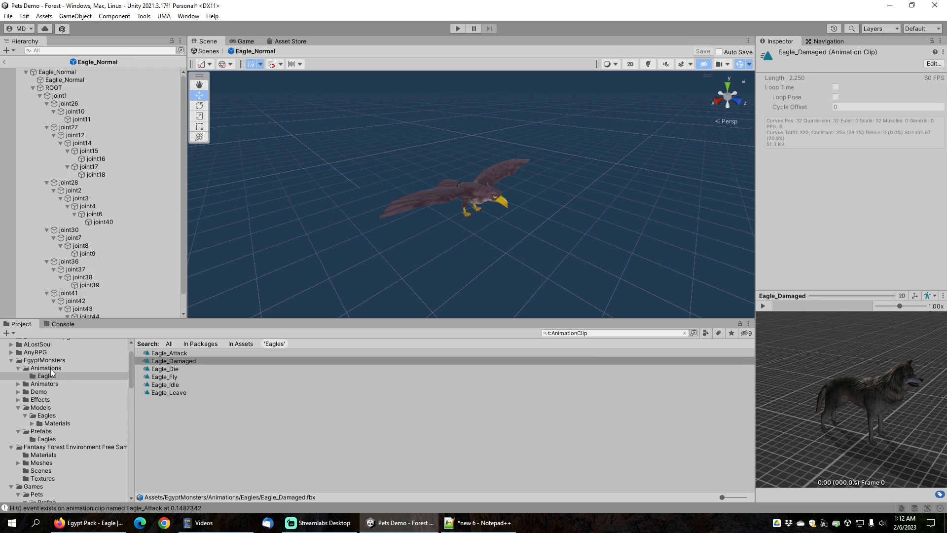
Clear the asset search filter, open the Eagle_Attack import settings and use the Eagle_Normal prefab as the animation preview model
left_click(684, 333)
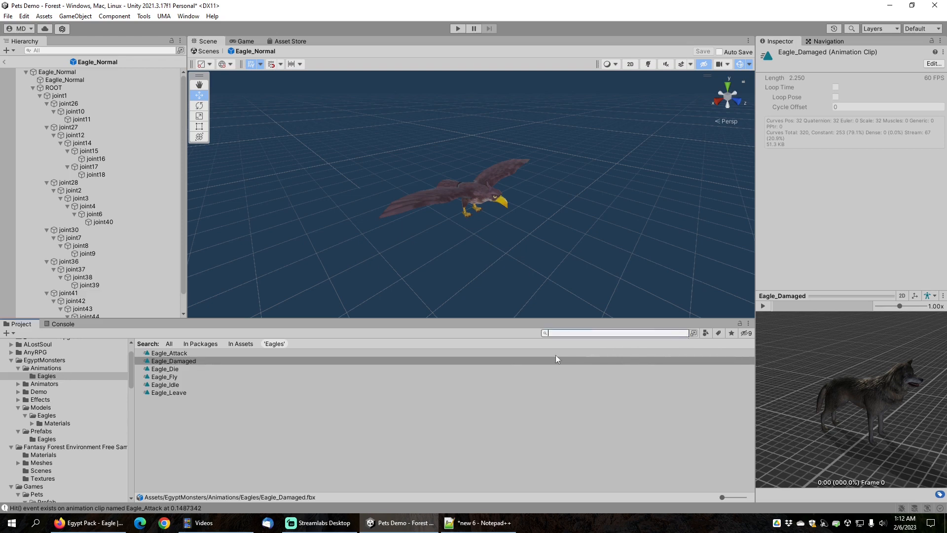
left_click(175, 353)
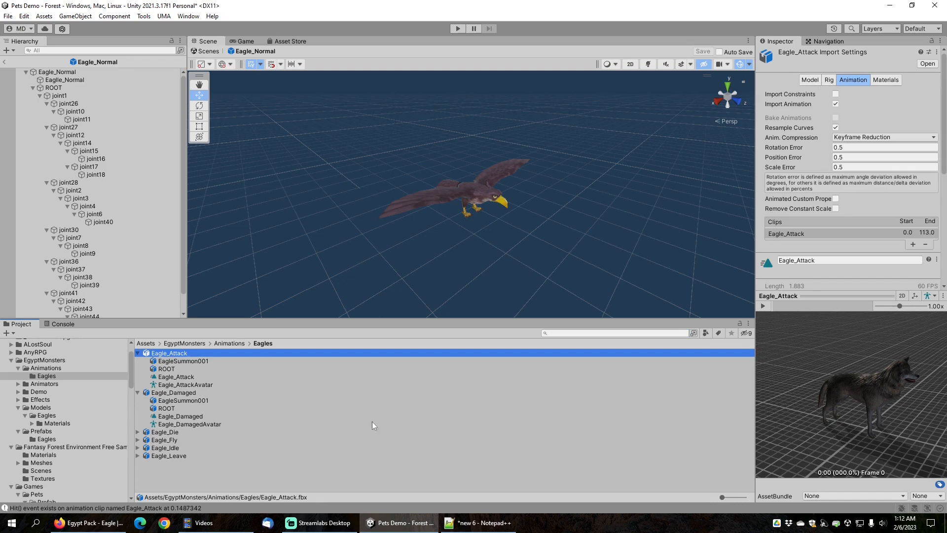
left_click(79, 443)
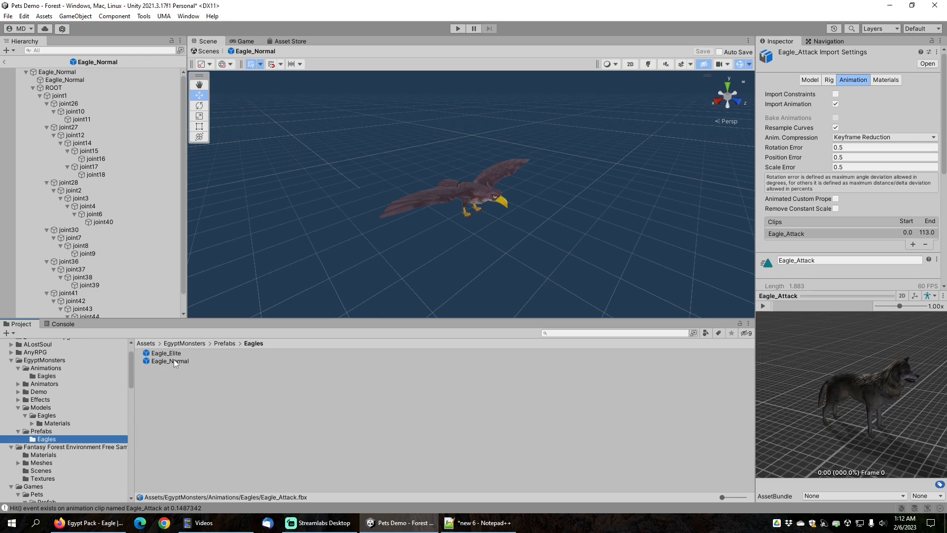
left_click_drag(173, 359, 878, 385)
scroll(861, 387, "down", 5)
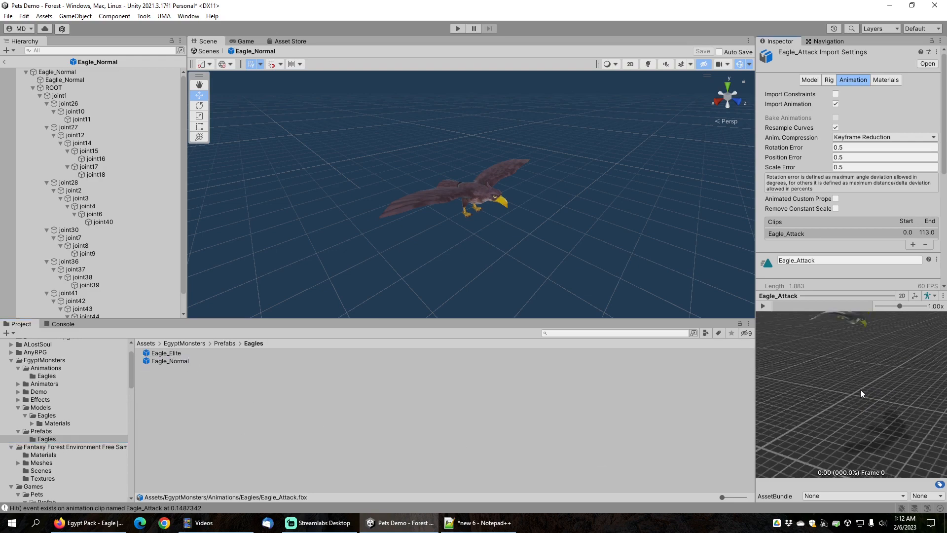
middle_click_drag(861, 386, 852, 369)
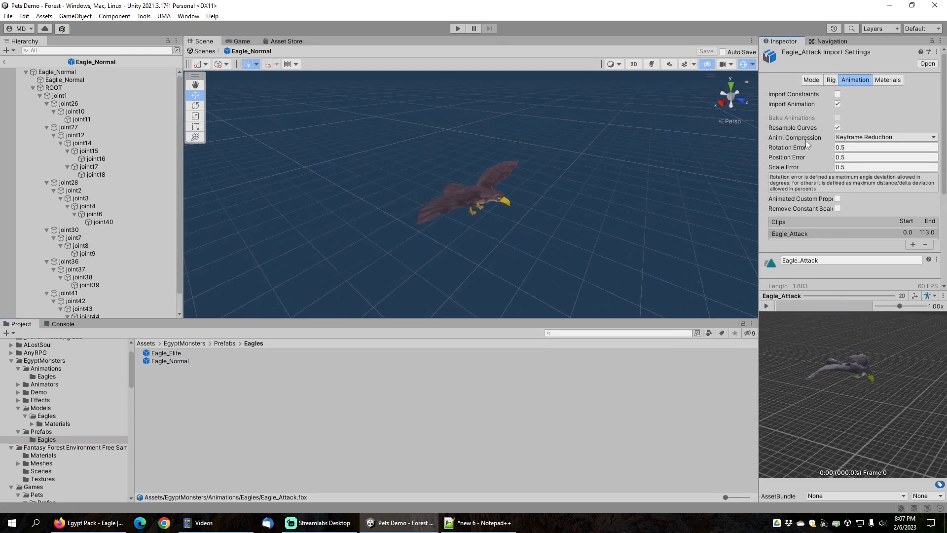
Move the Eagle_Attack clip's Hit event to match the strike at about frame 15 and apply the import settings
scroll(802, 162, "down", 4)
scroll(794, 218, "down", 2)
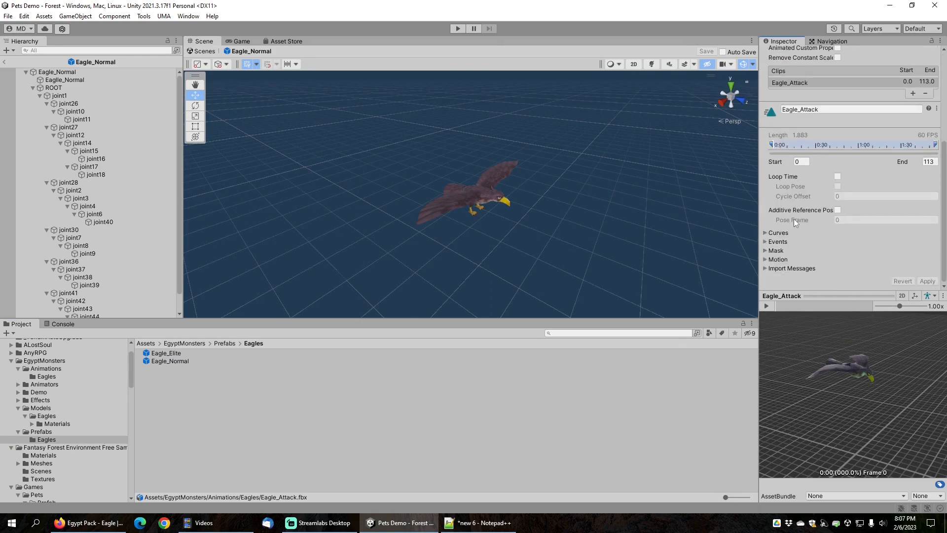
left_click(765, 241)
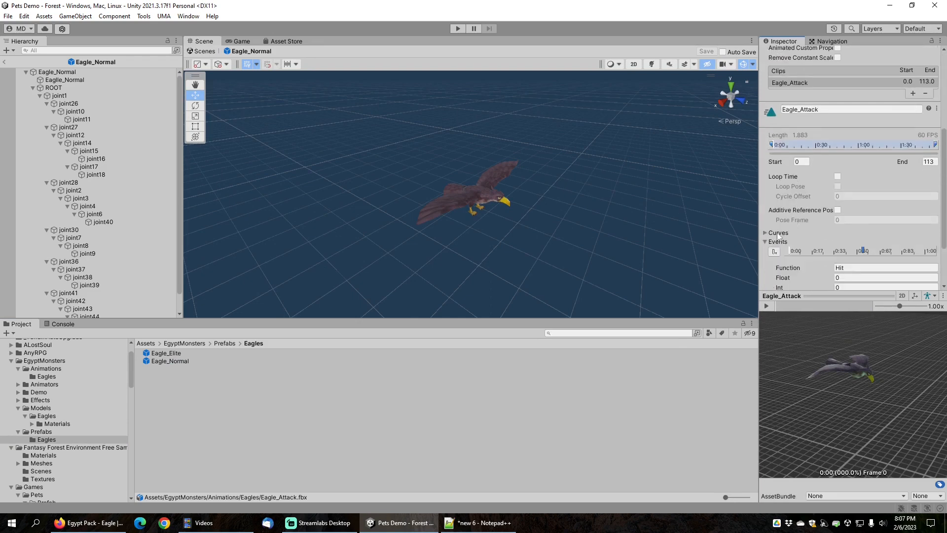
scroll(795, 220, "down", 3)
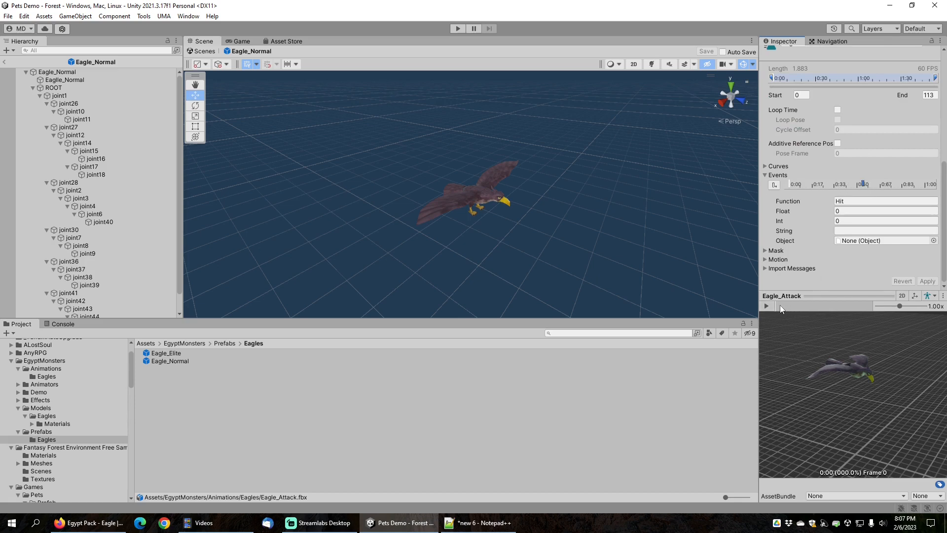
left_click_drag(780, 304, 789, 303)
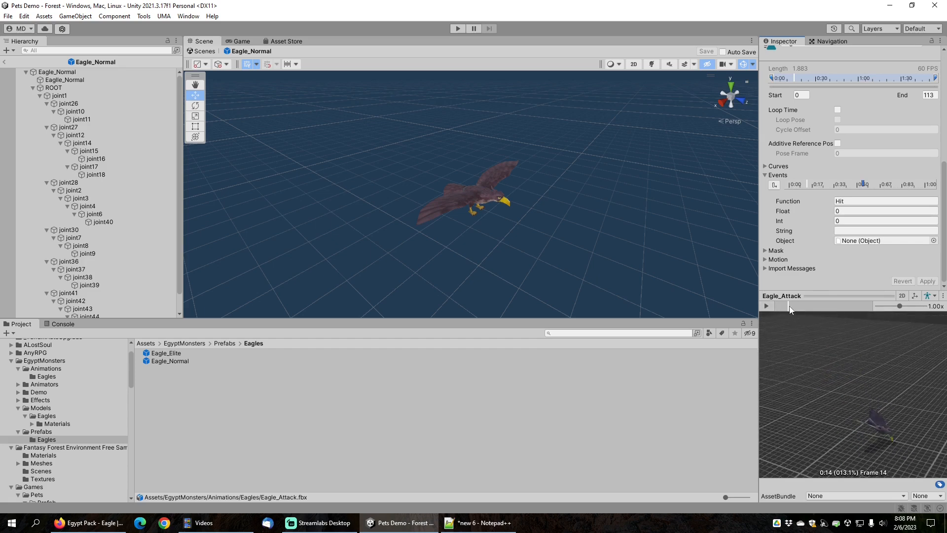
left_click(787, 306)
mouse_move(787, 308)
left_mouse_down()
mouse_move(829, 305)
mouse_move(789, 297)
left_mouse_up()
left_click_drag(862, 183, 854, 185)
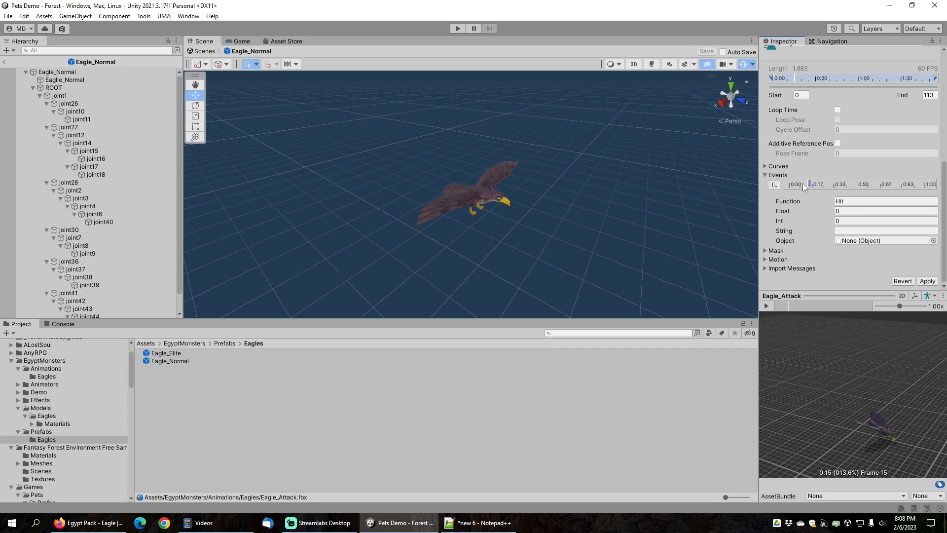
left_click(926, 281)
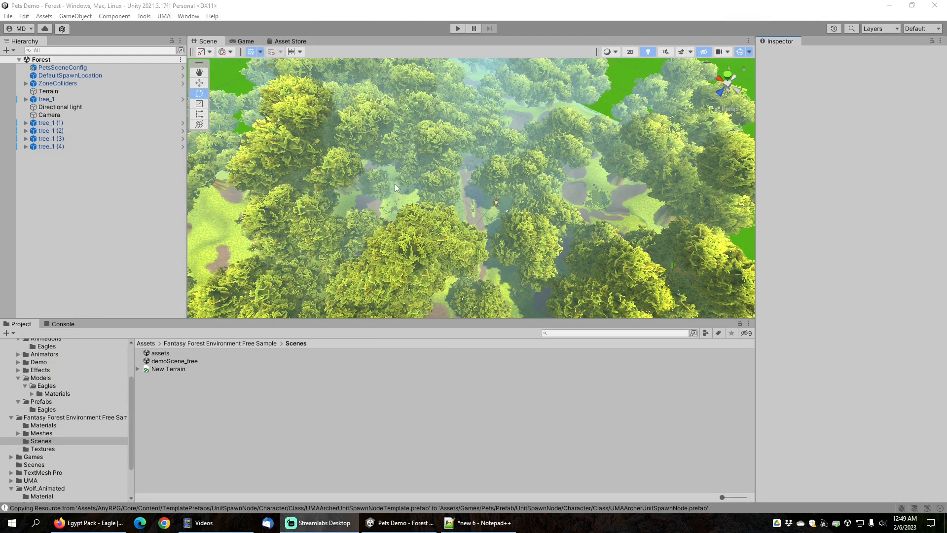
Delete the Camera from the Forest scene and set the Directional light's intensity to 1.5
left_click(51, 115)
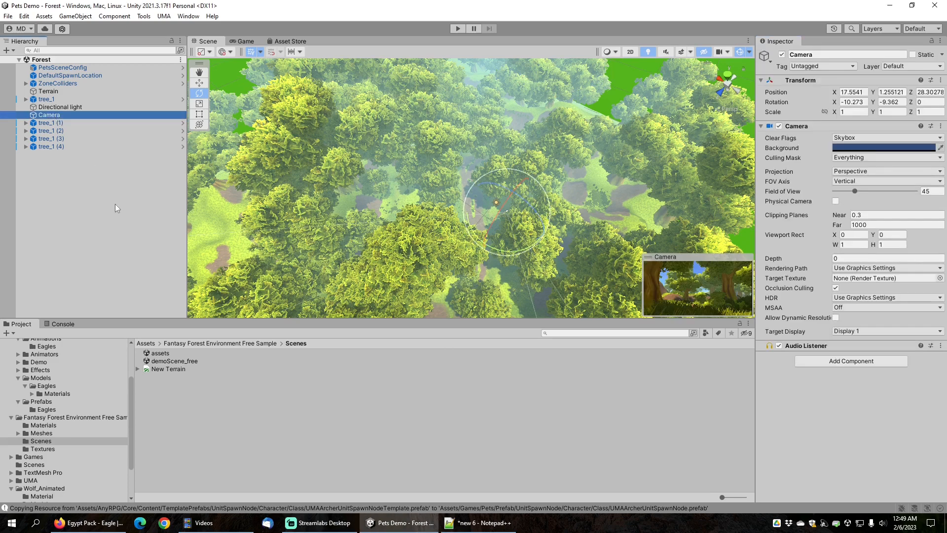
key("Delete")
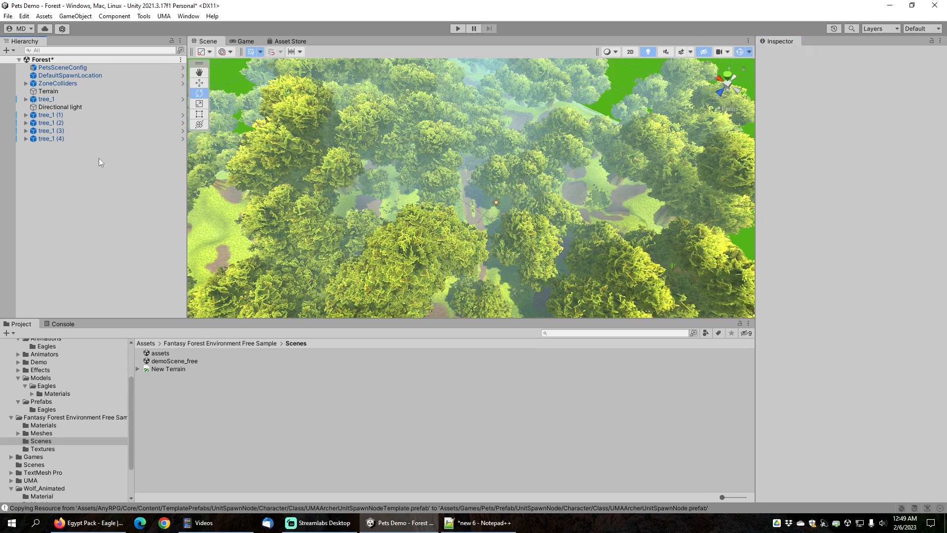
left_click(67, 108)
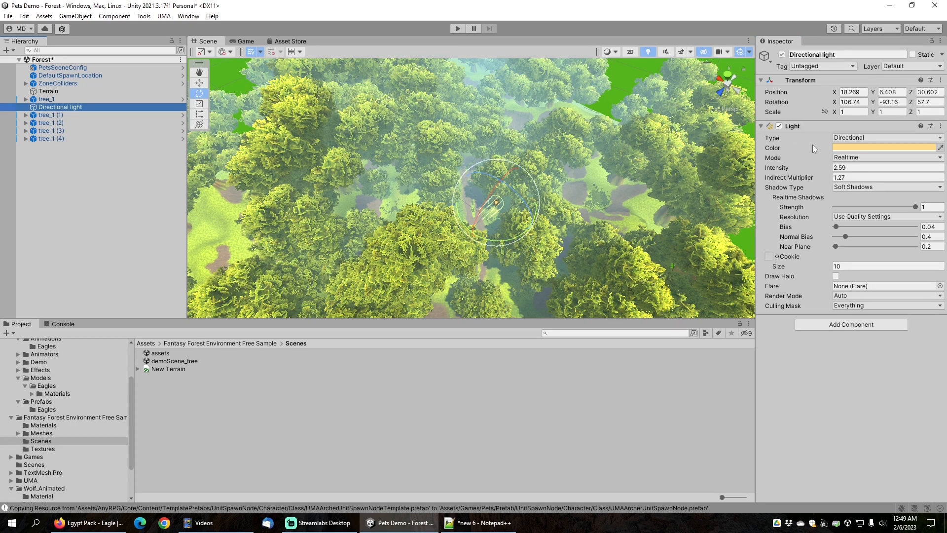
left_click(807, 166)
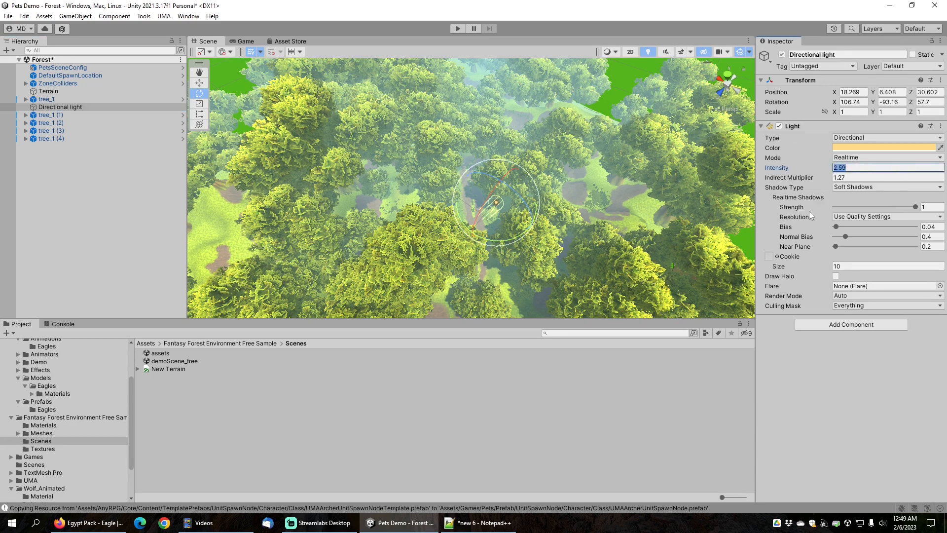
type("1.5")
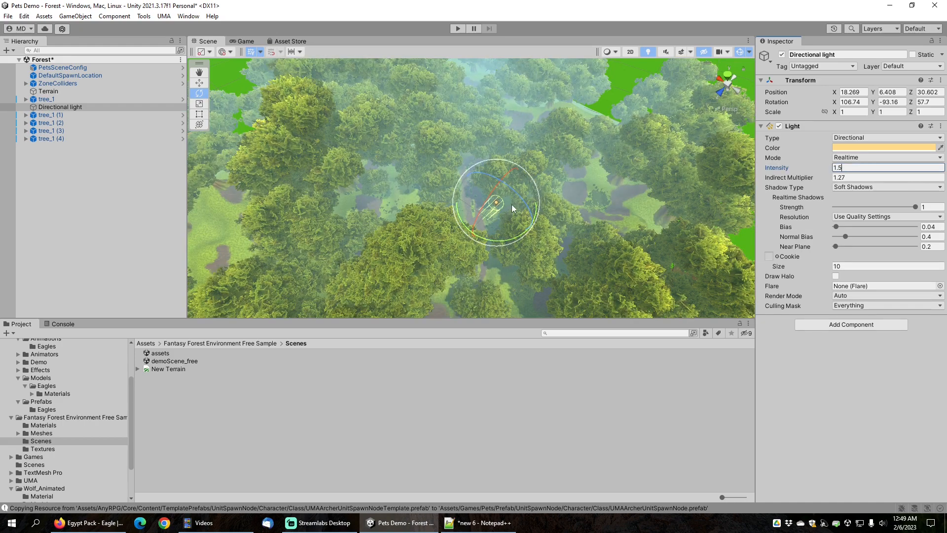
Select the Terrain and bake a navigation mesh for the Forest scene with the existing agent settings
left_click(50, 91)
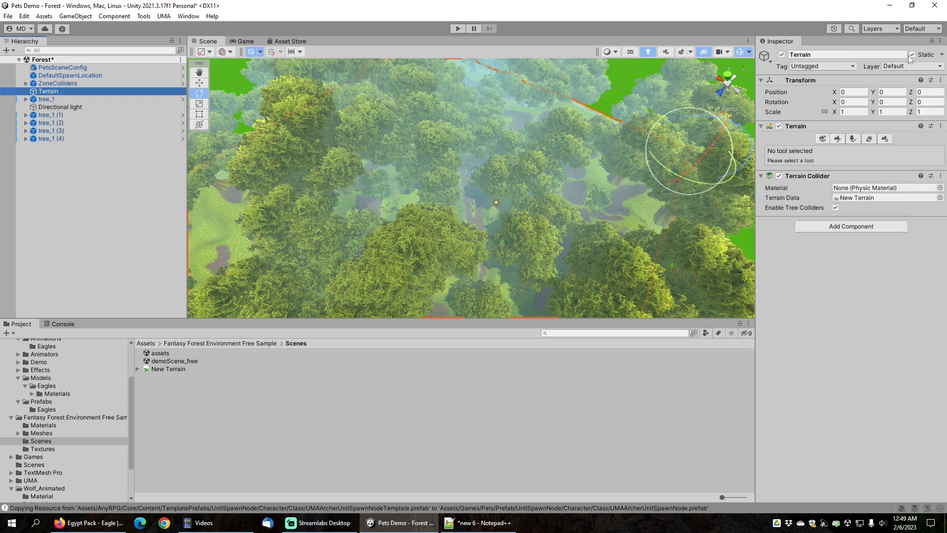
left_click(188, 16)
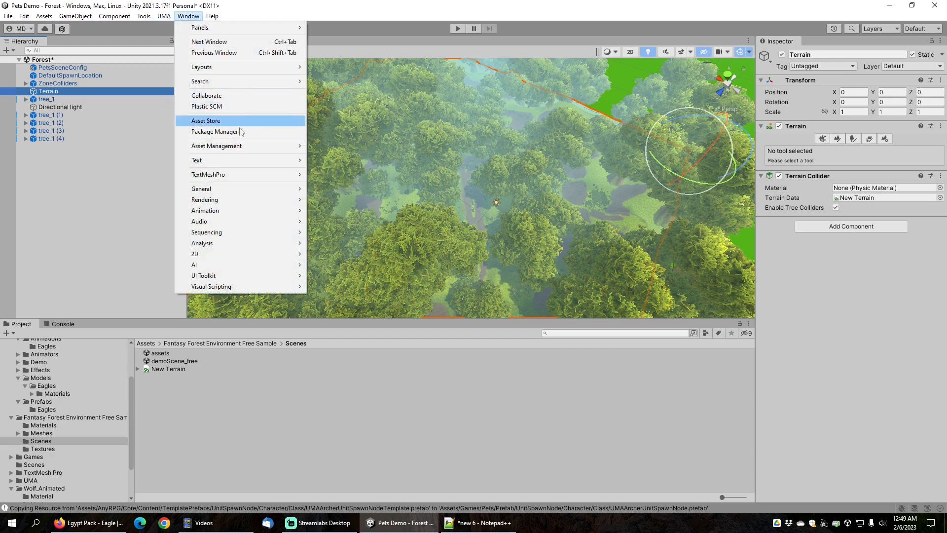
mouse_move(222, 264)
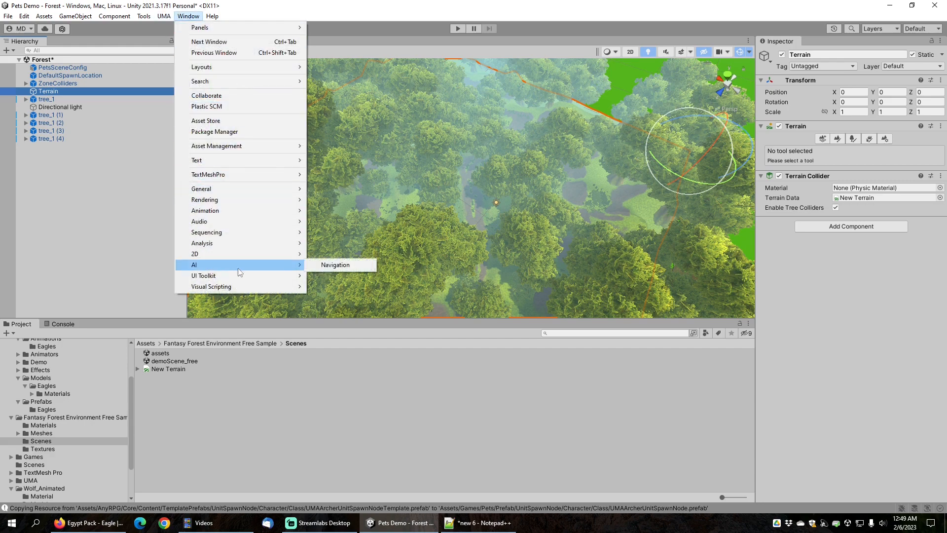
left_click(348, 264)
left_click(860, 55)
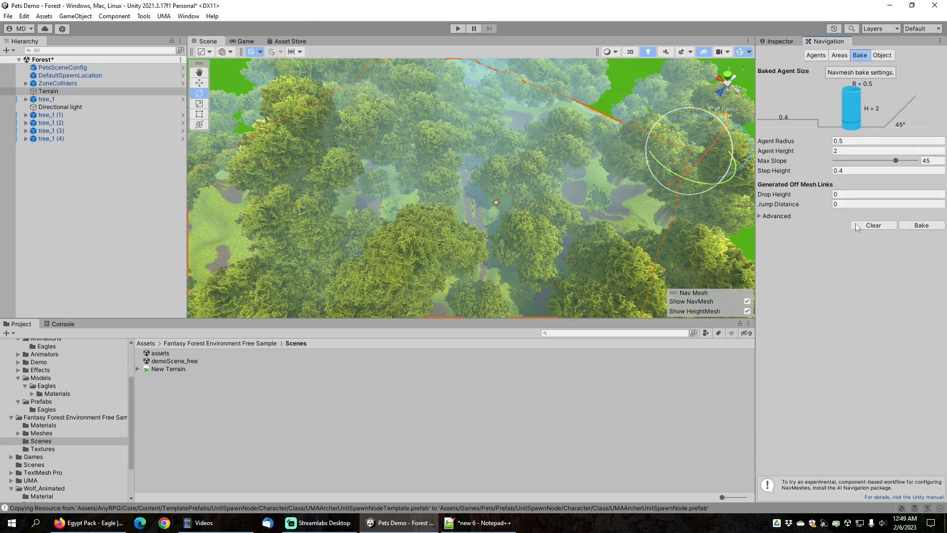
left_click(921, 226)
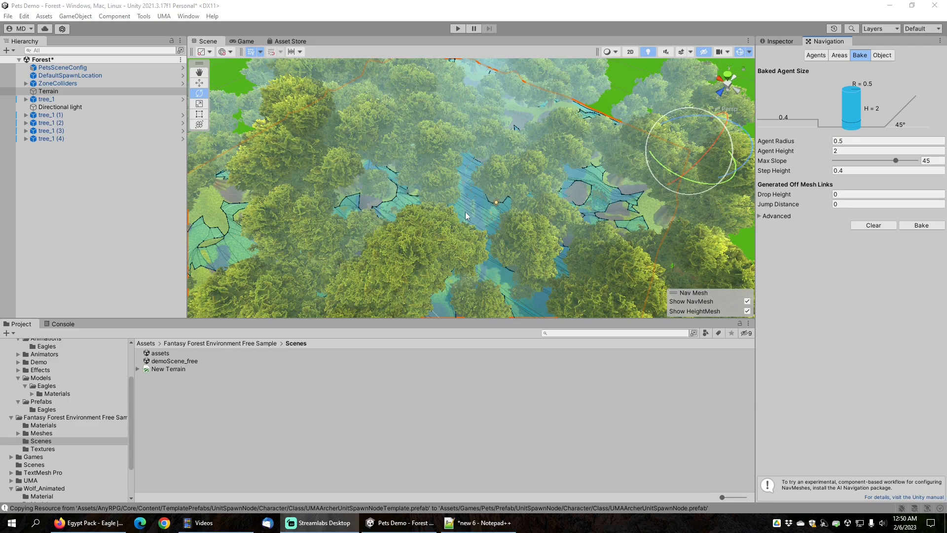
Place the DefaultSpawnLocation on the stone path between the trees in the Forest scene
middle_click_drag(437, 160, 435, 185)
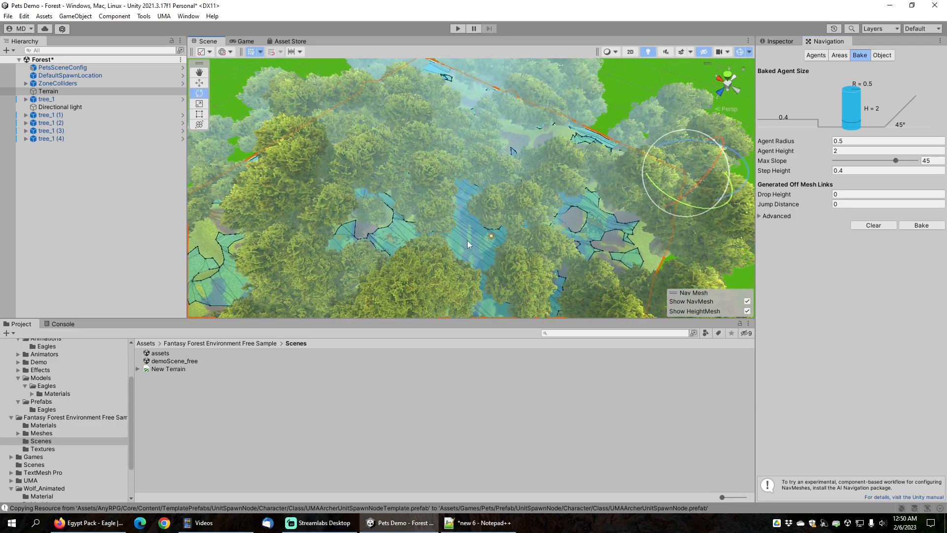
scroll(472, 238, "up", 6)
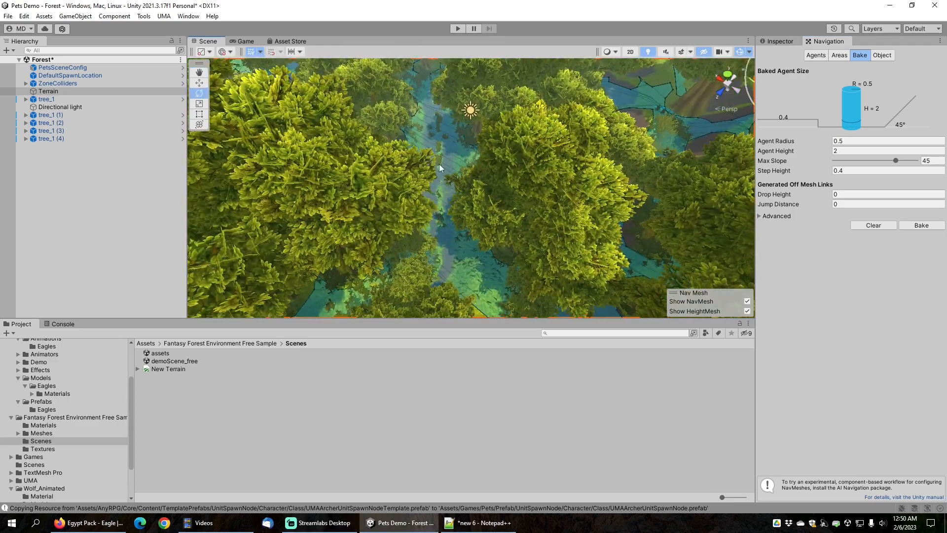
scroll(439, 164, "up", 8)
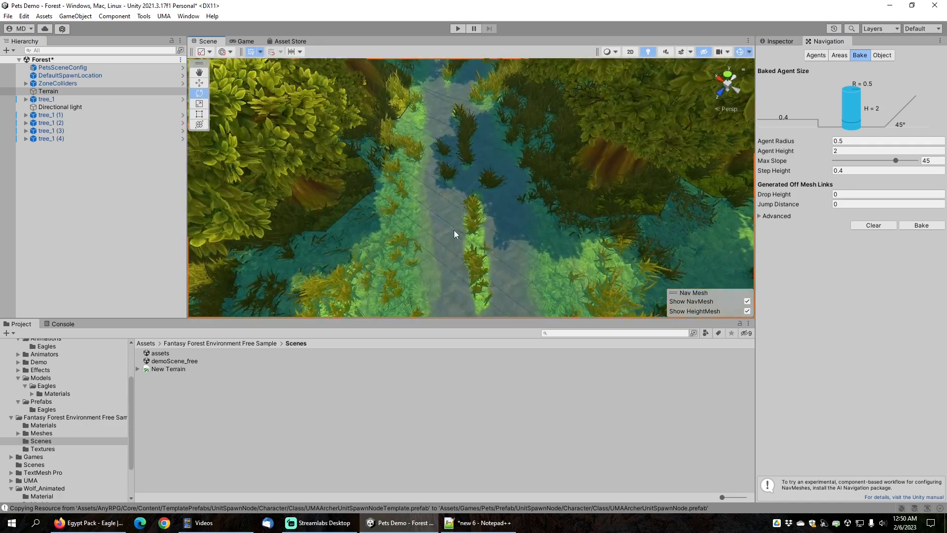
scroll(453, 222, "up", 8)
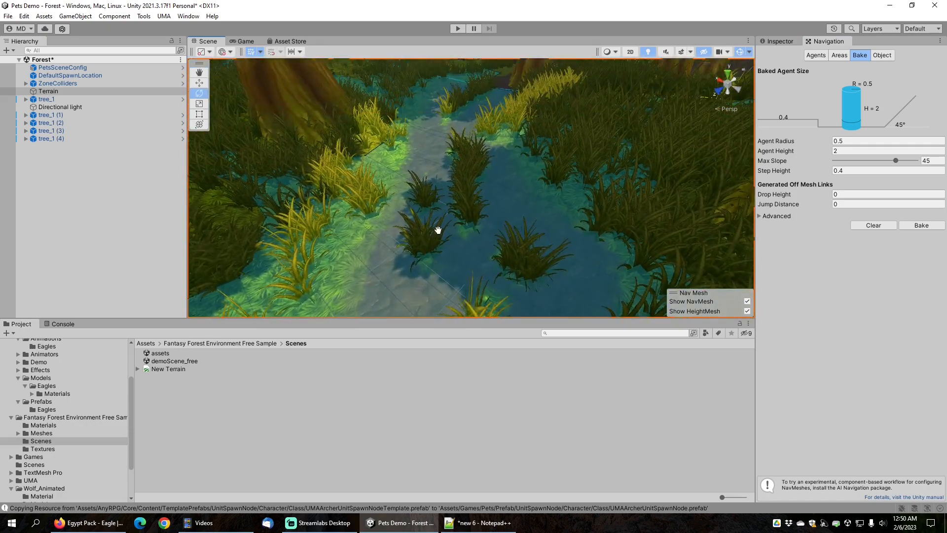
scroll(437, 229, "up", 4)
scroll(441, 226, "up", 4)
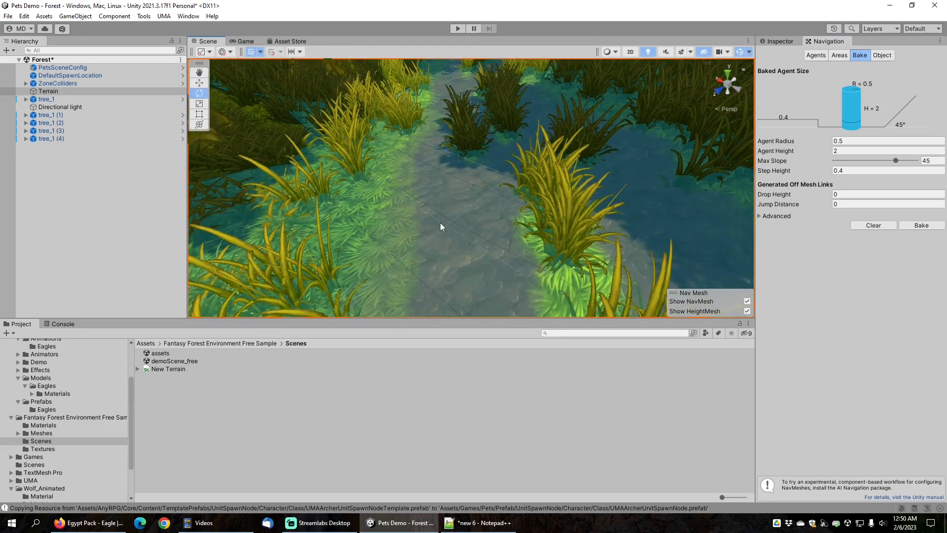
left_click(66, 75)
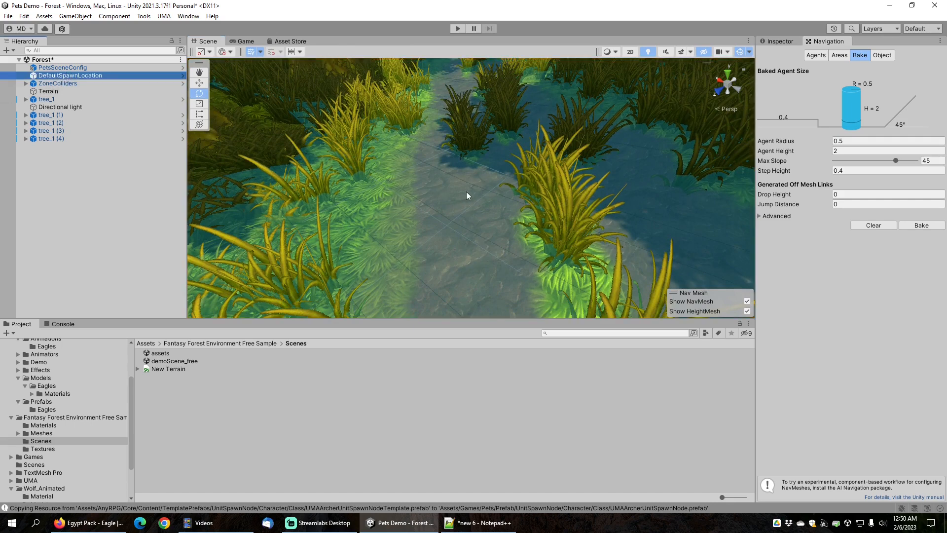
key("q")
key("e")
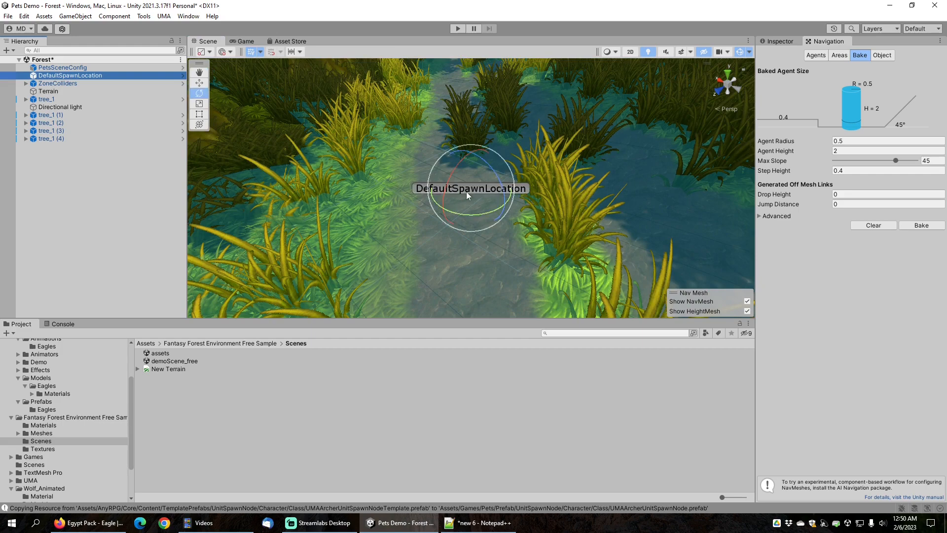
key("w")
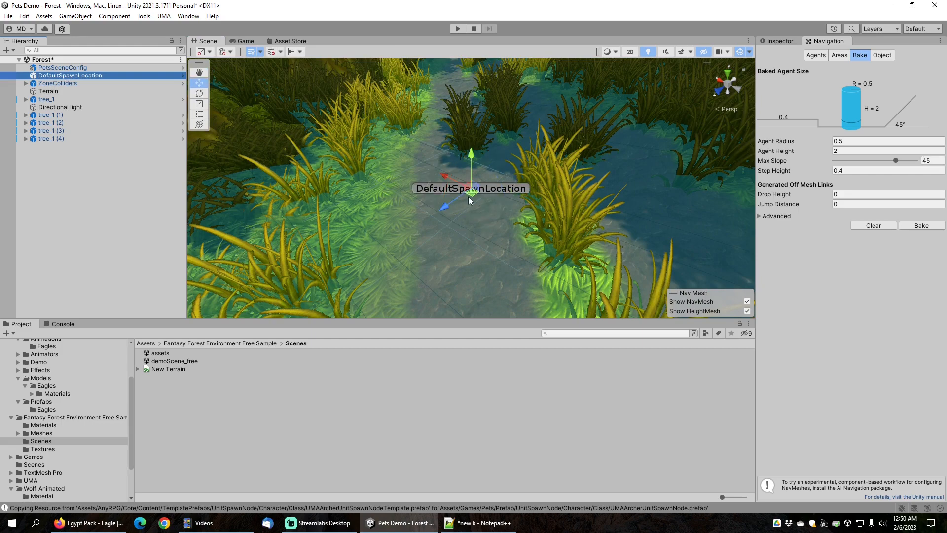
scroll(468, 196, "down", 5)
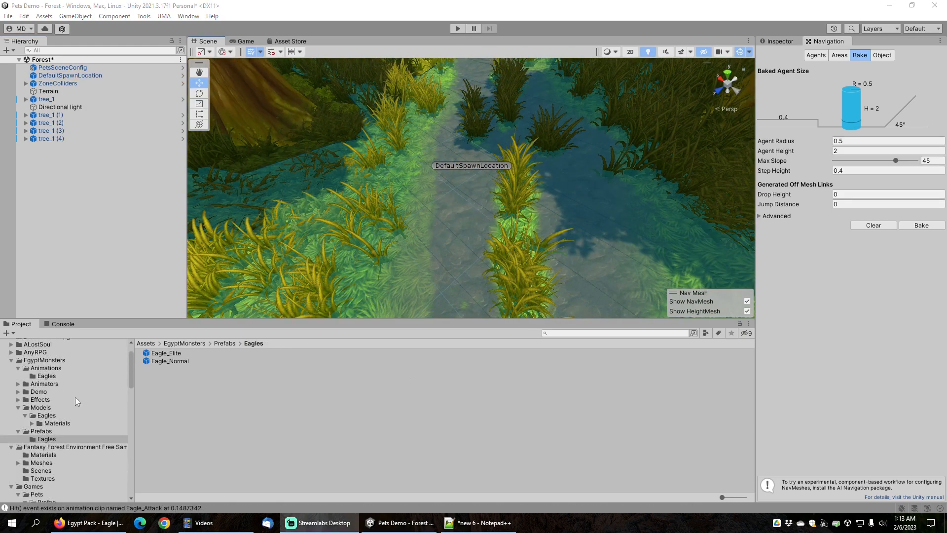
Place an Eagle_NormalUnitSpawnNode from the Pets prefabs on the walkable ground beside the tall grass near the trees
scroll(69, 401, "down", 3)
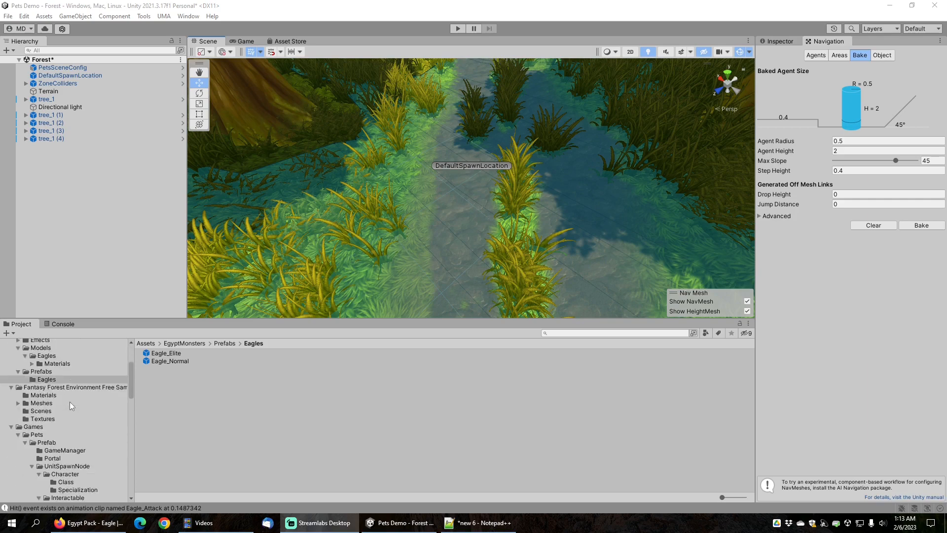
scroll(62, 404, "down", 3)
left_click(43, 383)
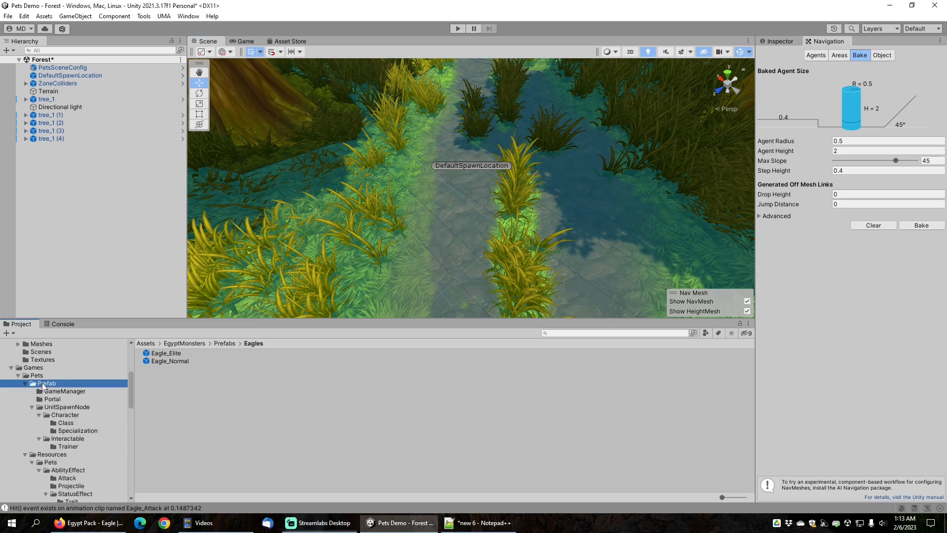
left_click(65, 408)
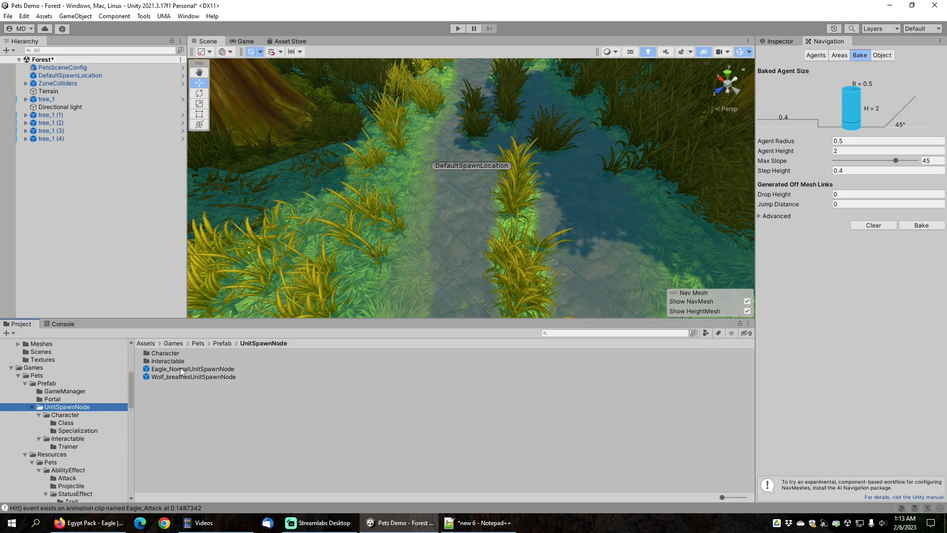
right_click_drag(515, 217, 499, 155)
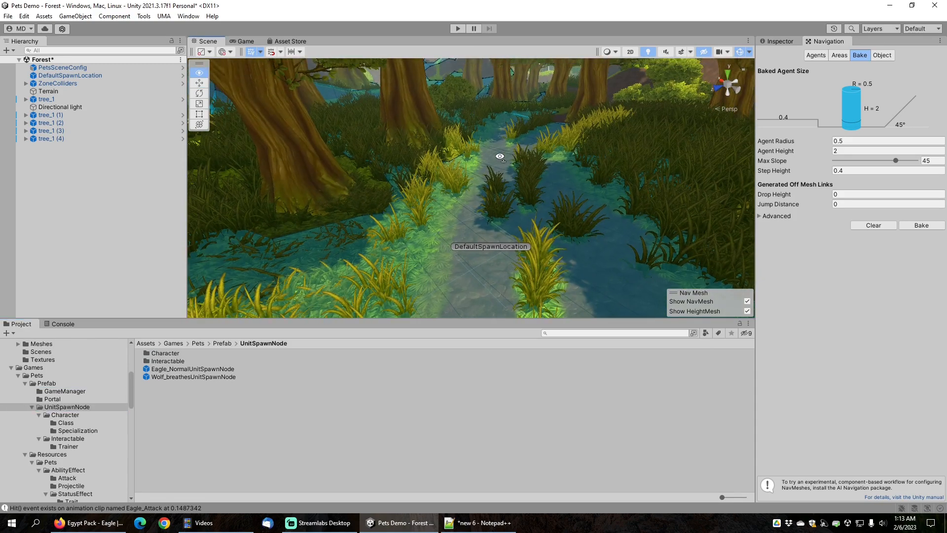
middle_click_drag(501, 126, 492, 218)
scroll(486, 154, "down", 4)
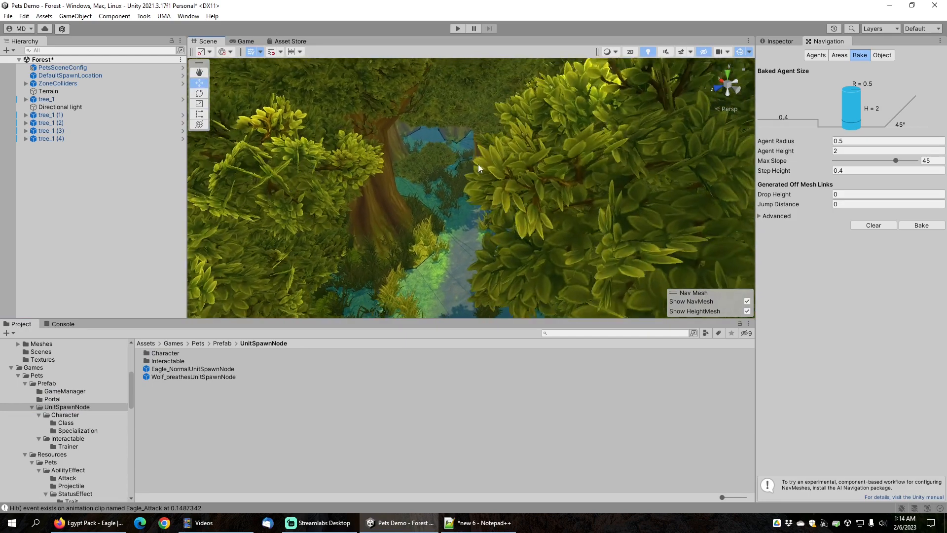
scroll(472, 180, "up", 10)
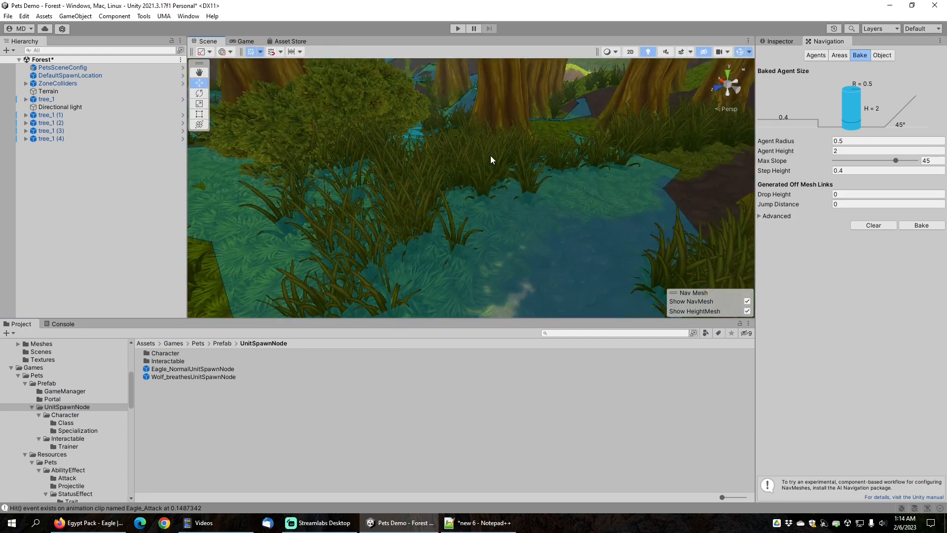
middle_click_drag(490, 156, 471, 148)
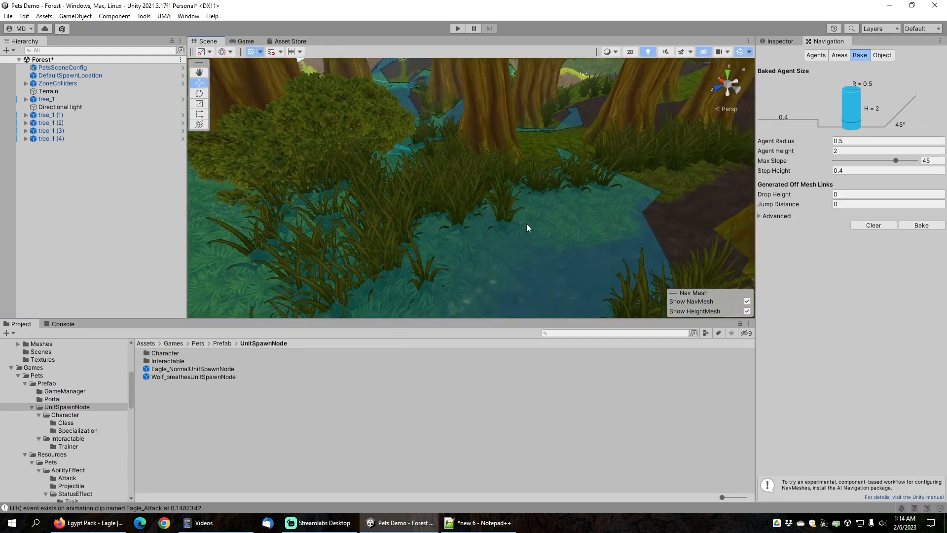
left_click(188, 369)
left_click_drag(188, 371, 572, 202)
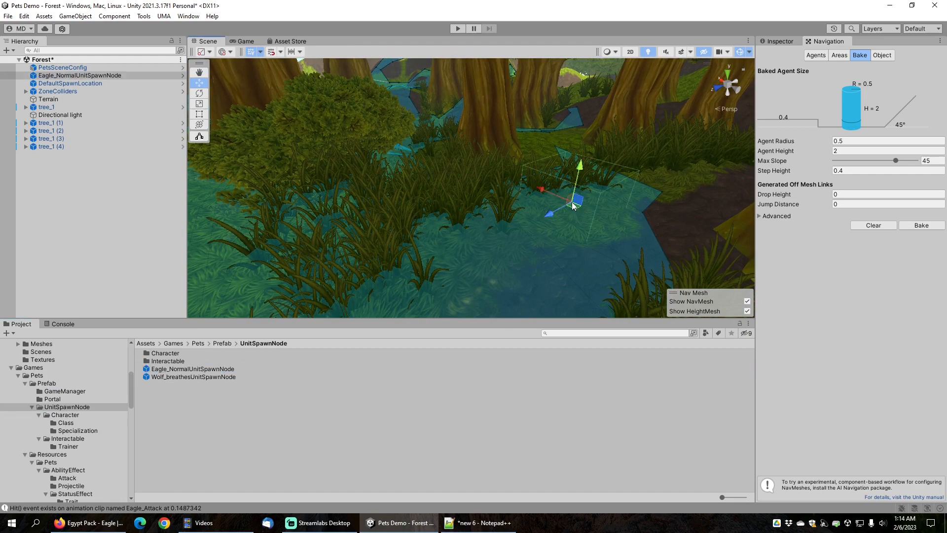
Place a Wolf_breathesUnitSpawnNode on the grassy clearing facing the large brown rocks
right_click_drag(540, 233, 466, 194)
middle_click_drag(466, 194, 476, 244)
scroll(468, 256, "up", 2)
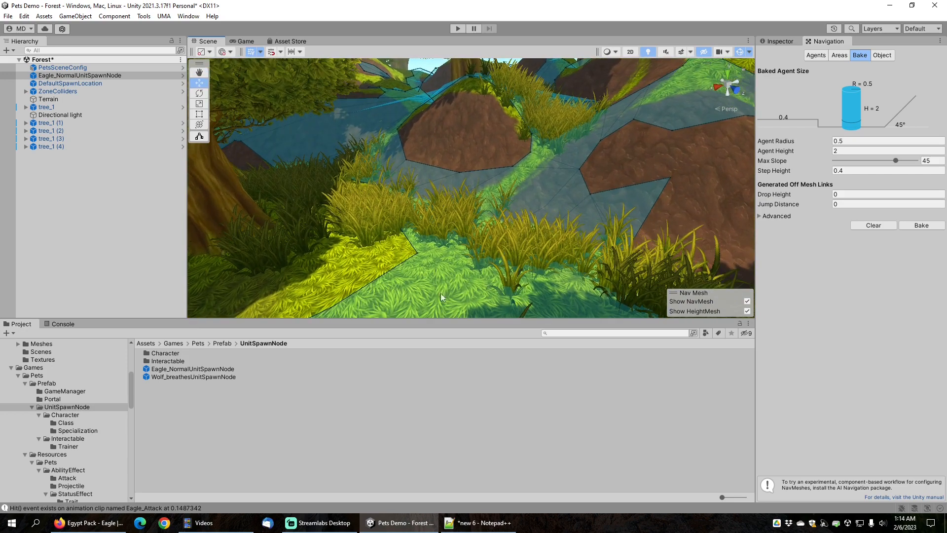
left_click_drag(188, 379, 483, 270)
Add a second Eagle_NormalUnitSpawnNode to the Forest scene among the yellow grass beside the open clearing
right_click_drag(442, 226, 535, 165)
middle_click_drag(571, 85, 404, 300)
scroll(452, 227, "up", 3)
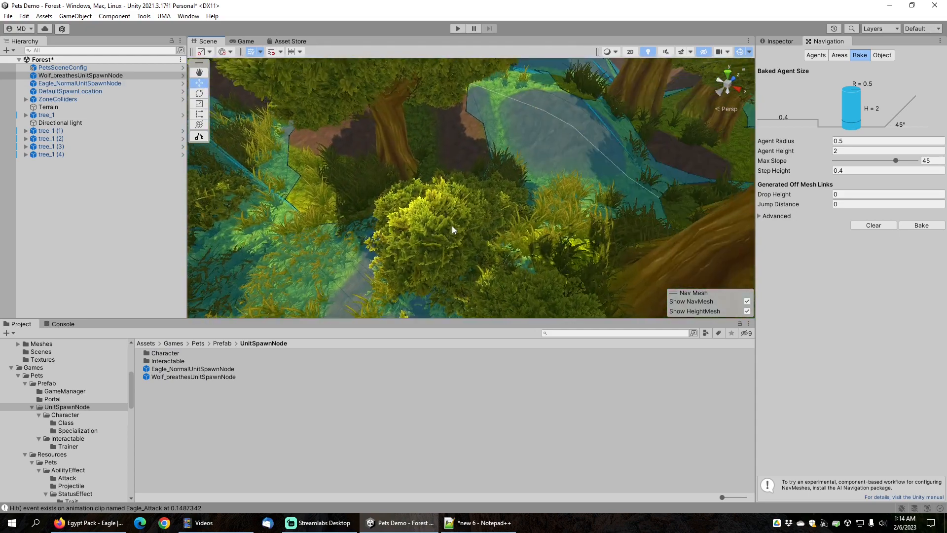
middle_click_drag(452, 227, 428, 266)
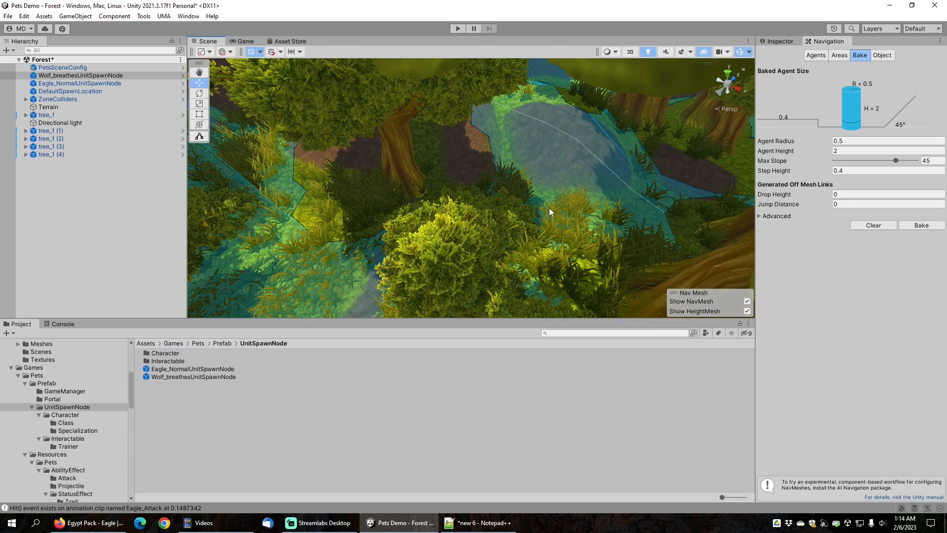
scroll(550, 202, "up", 2)
scroll(551, 199, "up", 5)
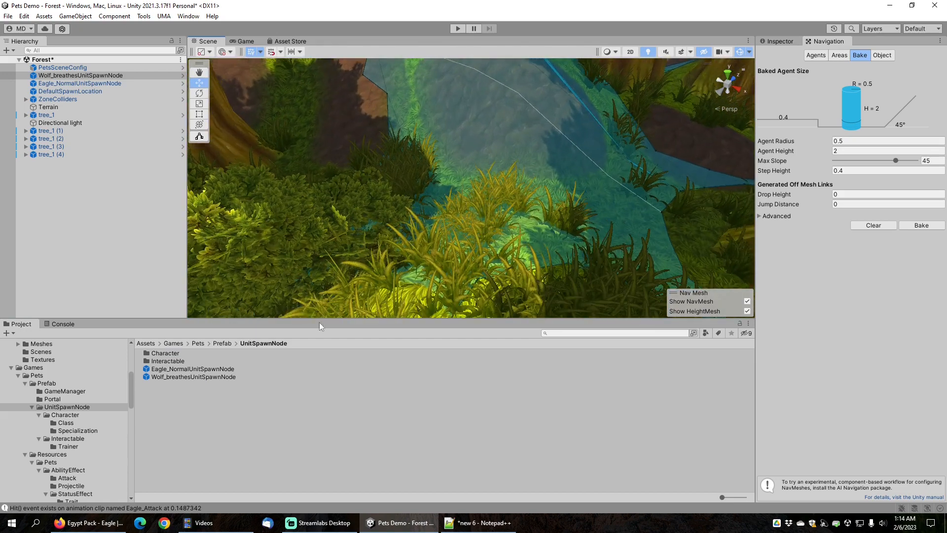
left_click_drag(213, 373, 498, 219)
Add a third Eagle_NormalUnitSpawnNode on the grassy slope below the narrow passage between the rocks
right_click_drag(498, 219, 676, 154)
middle_click_drag(676, 153, 468, 206)
scroll(443, 148, "down", 4)
scroll(526, 143, "up", 5)
right_click_drag(468, 205, 500, 198)
middle_click_drag(528, 182, 474, 188)
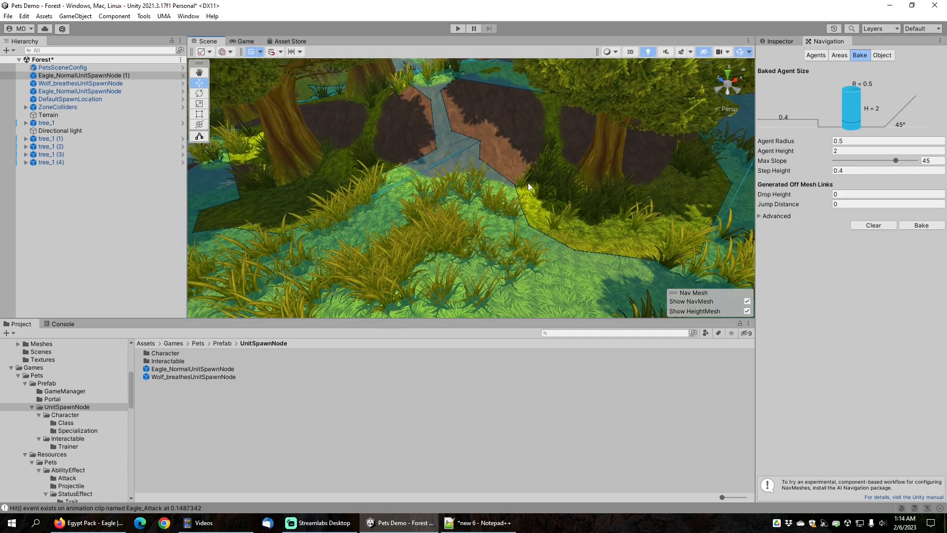
left_click_drag(173, 376, 387, 248)
left_click_drag(459, 190, 691, 175)
Switch the transform handle orientation to local, keeping the Move tool active
key("e")
key("w")
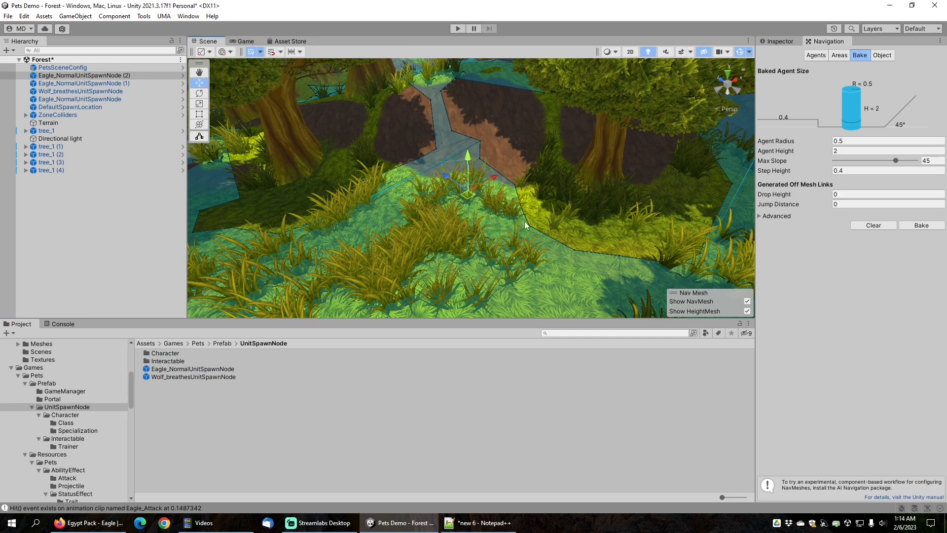
left_click(228, 52)
left_click(240, 75)
right_click_drag(476, 220, 567, 205)
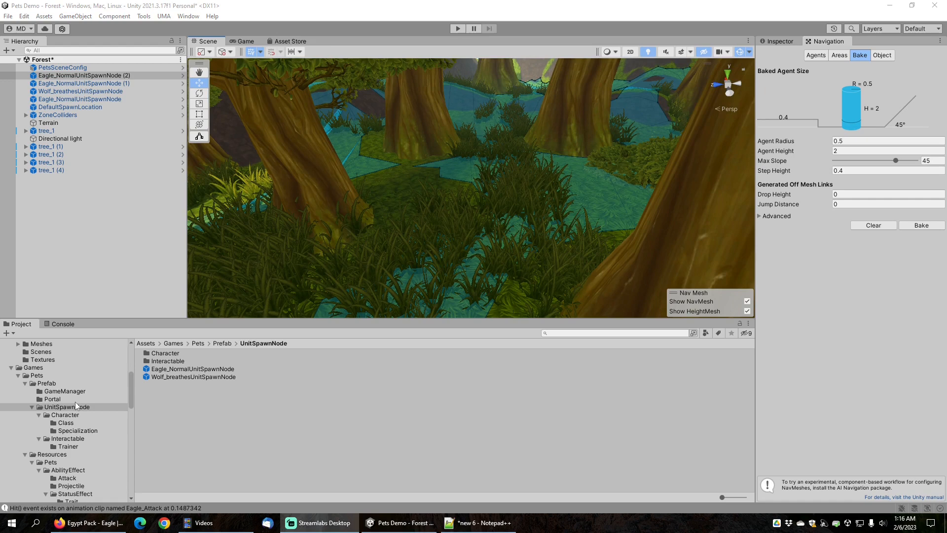
Open the Eagle_Normal prefab from the EgyptMonsters Eagles prefabs for editing
scroll(75, 401, "up", 5)
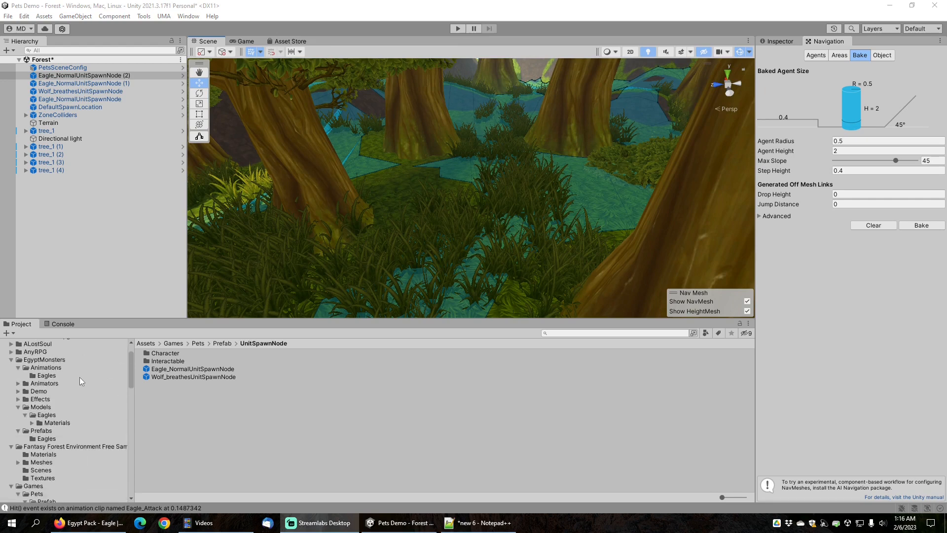
scroll(80, 378, "up", 1)
scroll(75, 382, "down", 1)
left_click(47, 431)
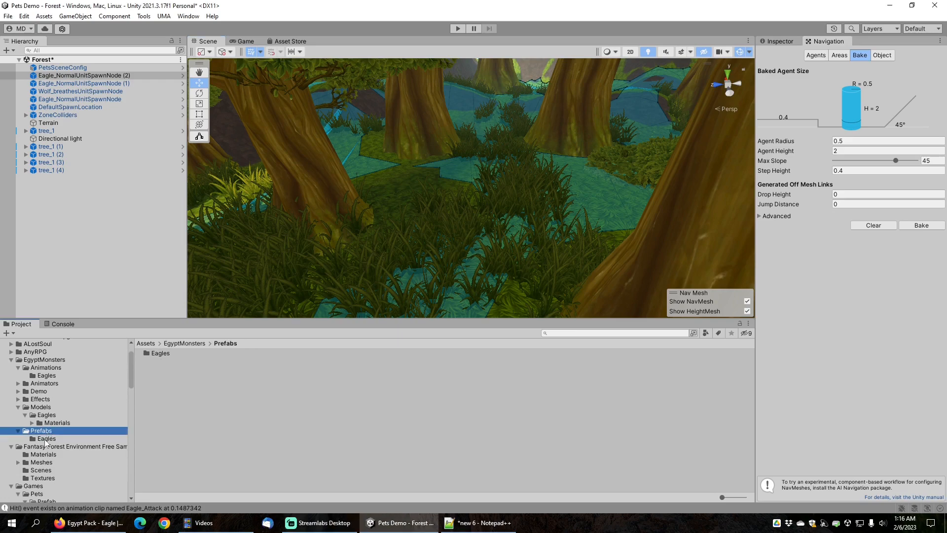
left_click(47, 438)
double_click(174, 362)
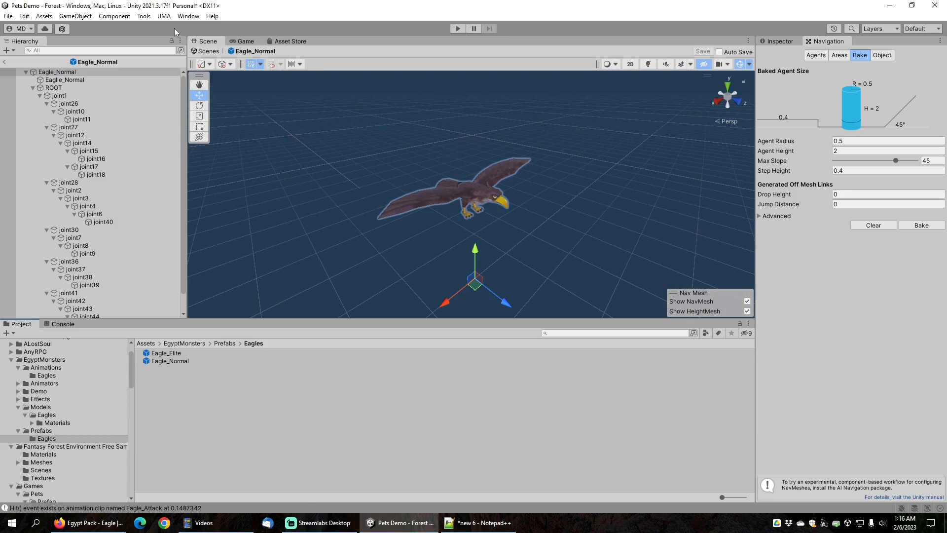
Create a 256 by 256 screenshot of the framed Eagle_Normal model with the AnyRPG Screenshot Wizard
left_click(143, 16)
mouse_move(168, 29)
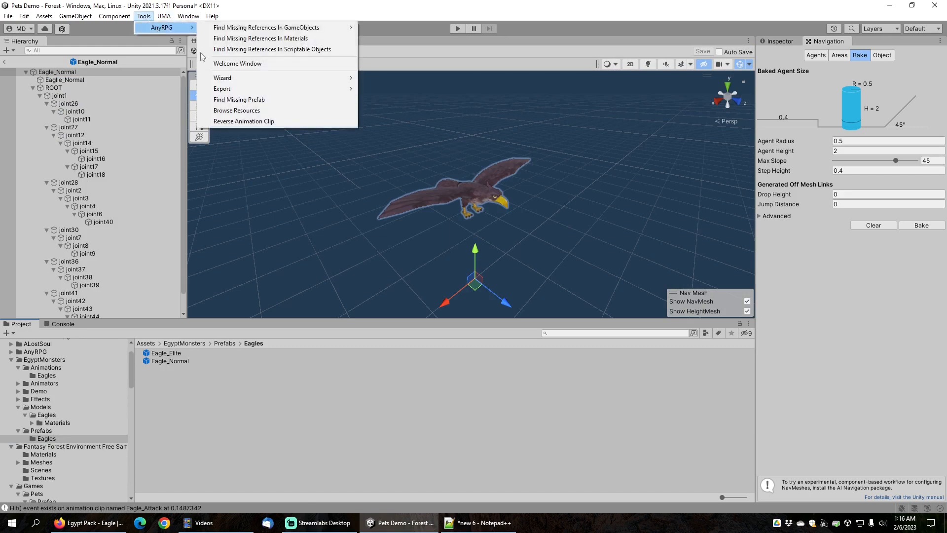
mouse_move(235, 79)
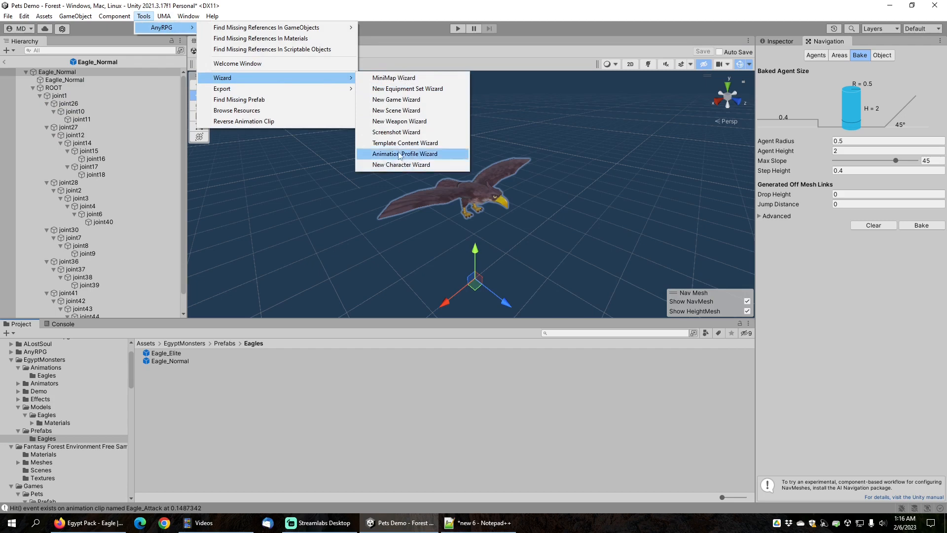
left_click(419, 132)
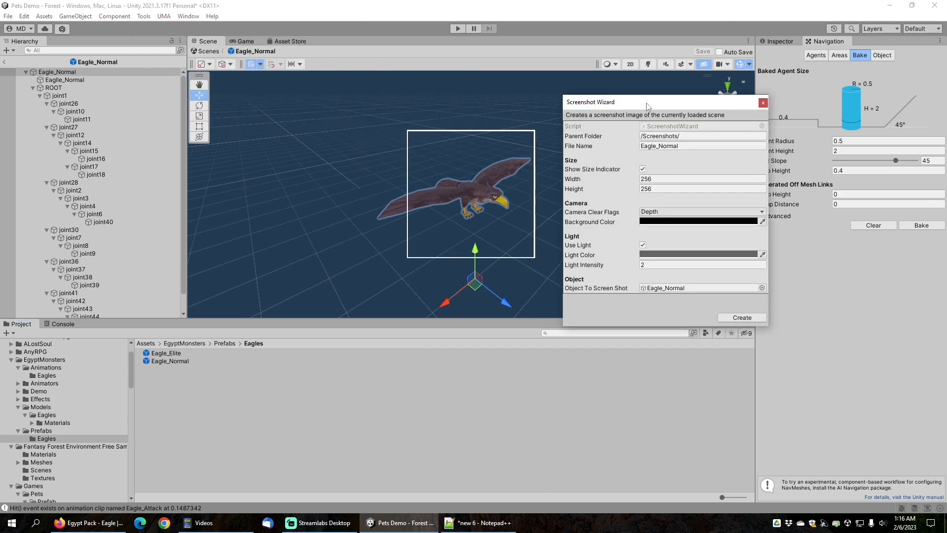
left_click_drag(646, 106, 674, 101)
left_click_drag(457, 190, 491, 193, "alt")
left_click(777, 313)
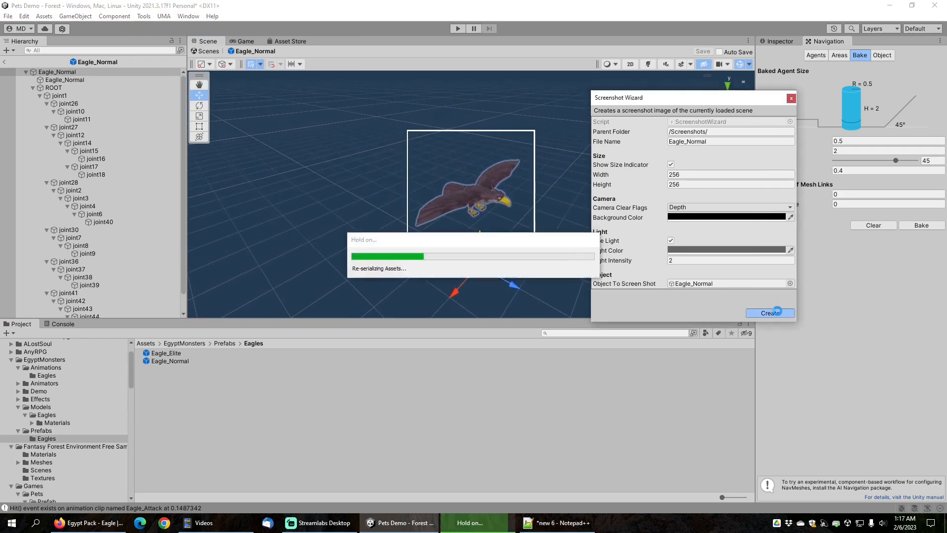
left_click(541, 281)
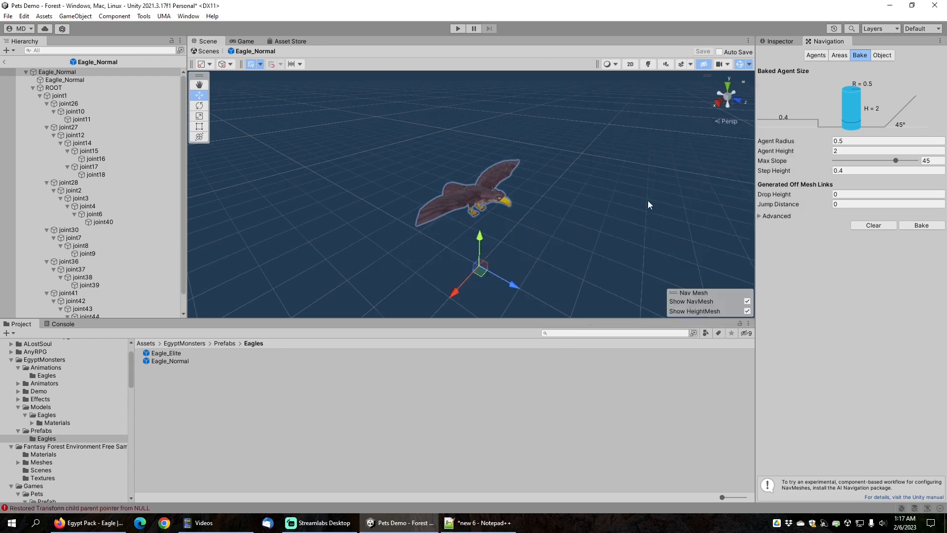
Set the texture type of the Eagle_Normal image in Screenshots to Sprite (2D and UI) and apply the import settings
scroll(54, 448, "down", 5)
scroll(49, 445, "down", 10)
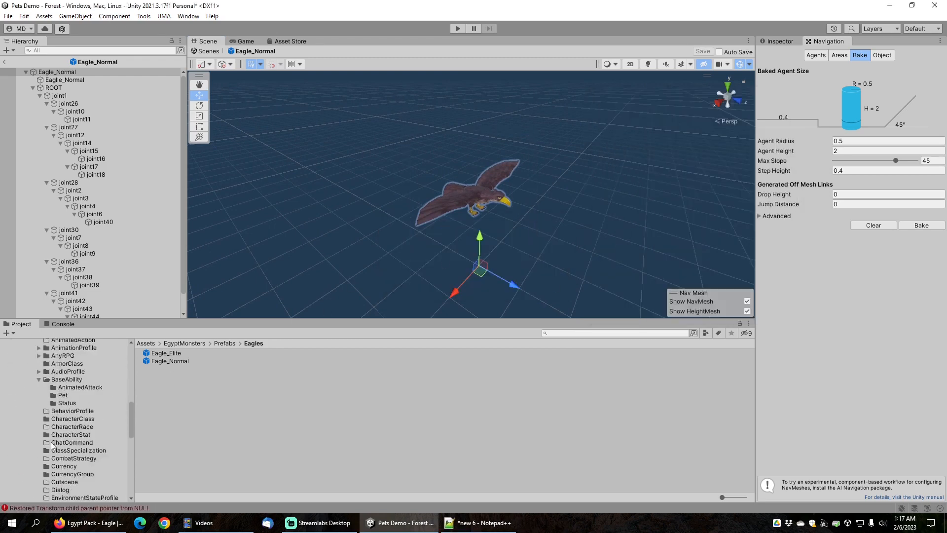
left_click(41, 425)
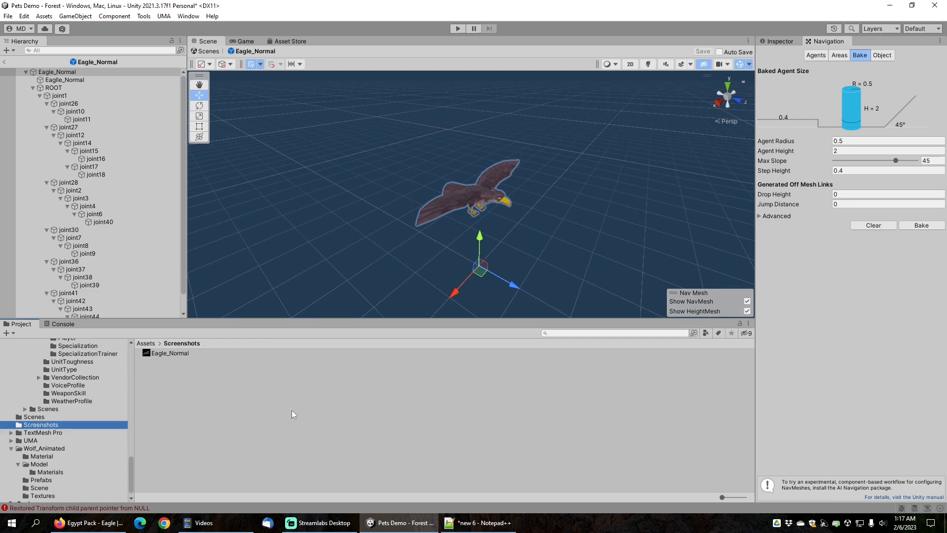
left_click(158, 353)
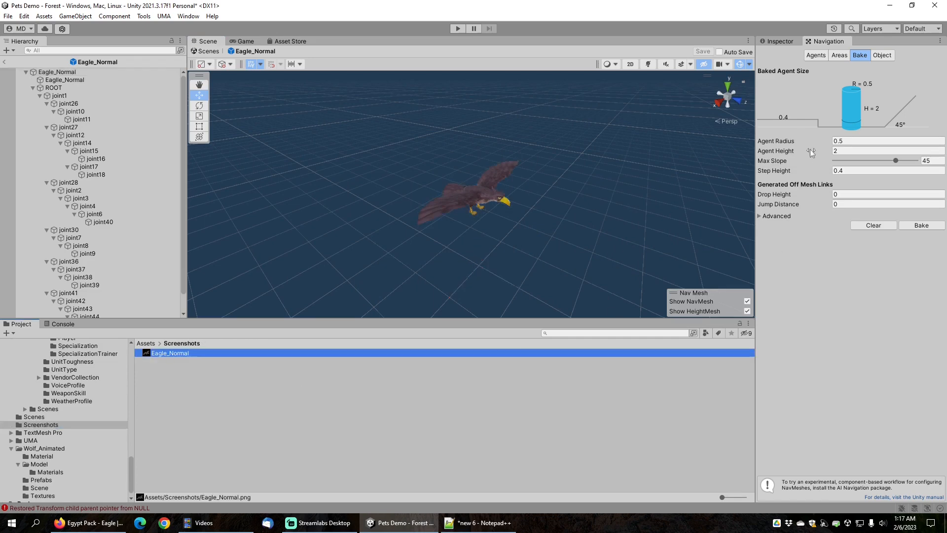
left_click(779, 42)
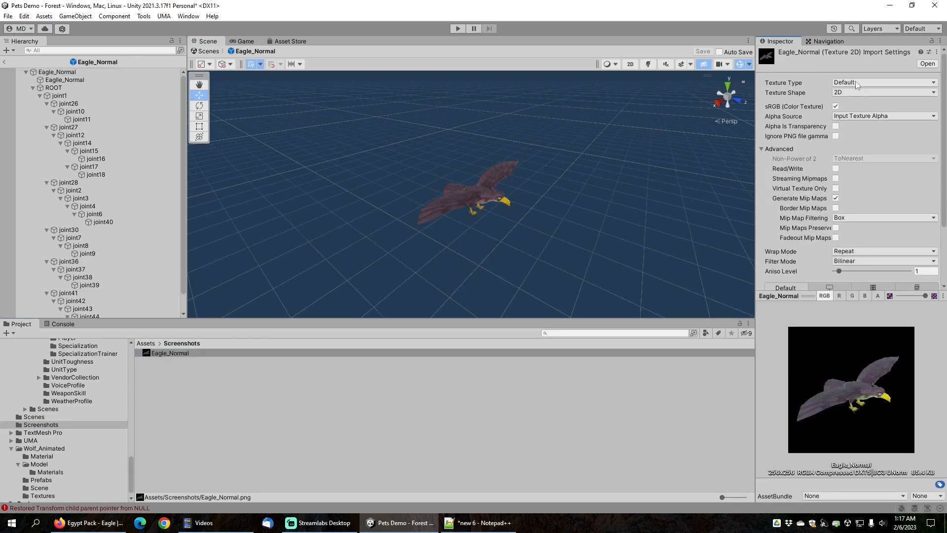
left_click(860, 83)
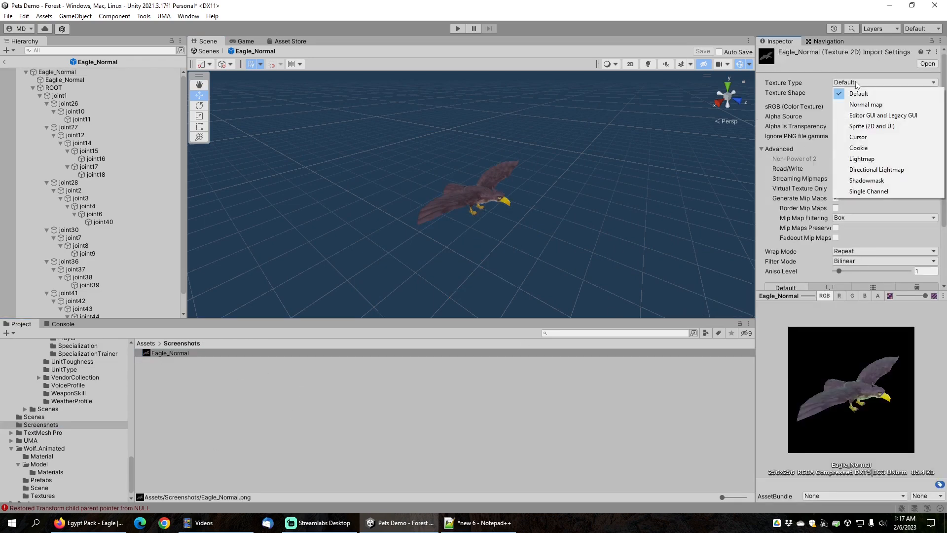
left_click(871, 126)
scroll(877, 217, "down", 3)
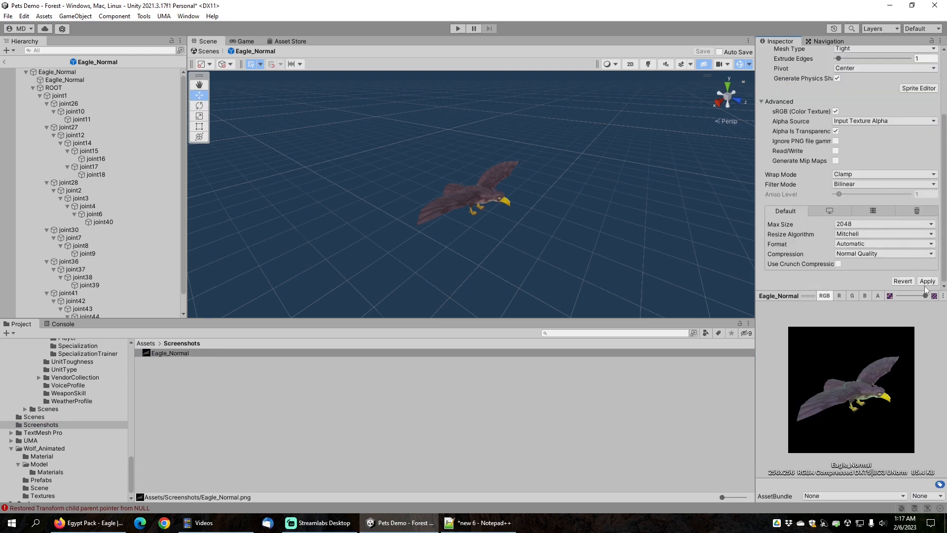
left_click(927, 281)
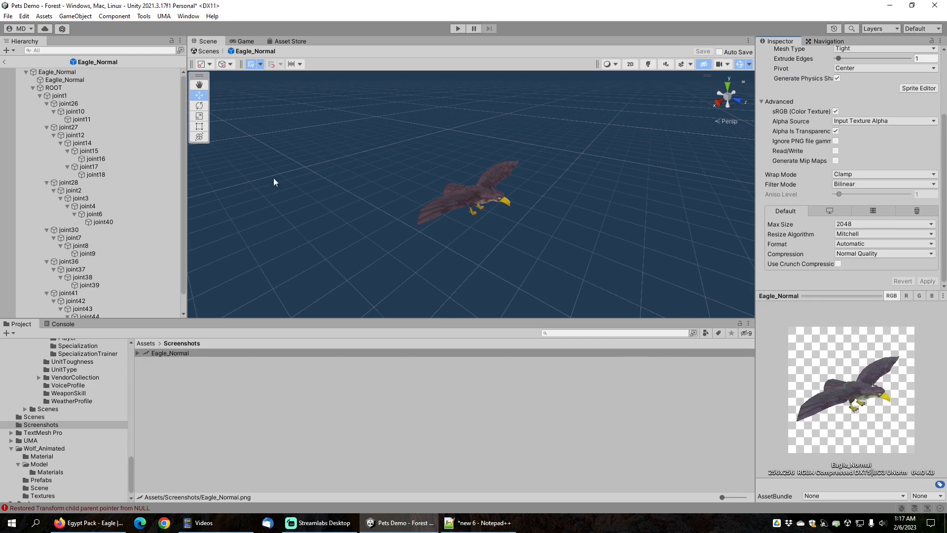
Assign the Eagle_Normal sprite as the icon of the Eagle_NormalUnit unit profile
scroll(72, 410, "up", 2)
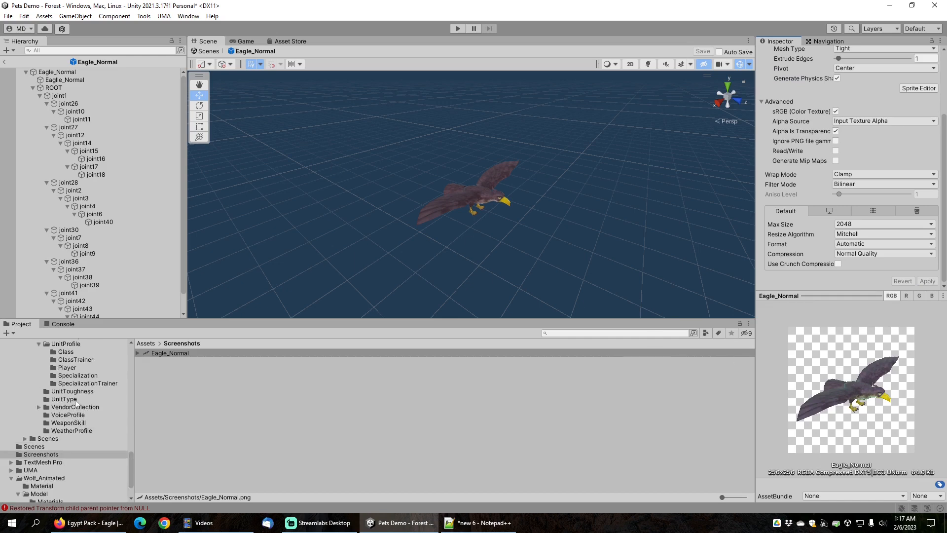
left_click(65, 344)
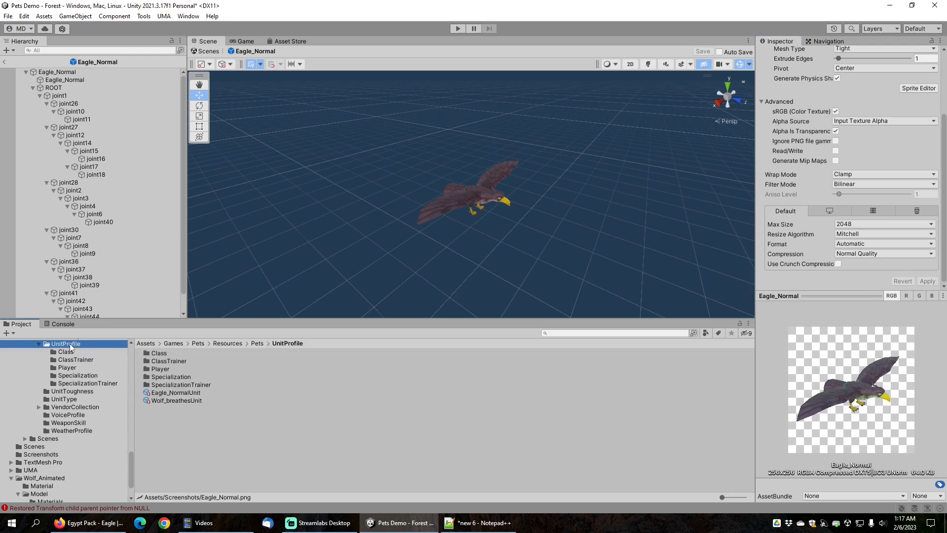
left_click(179, 392)
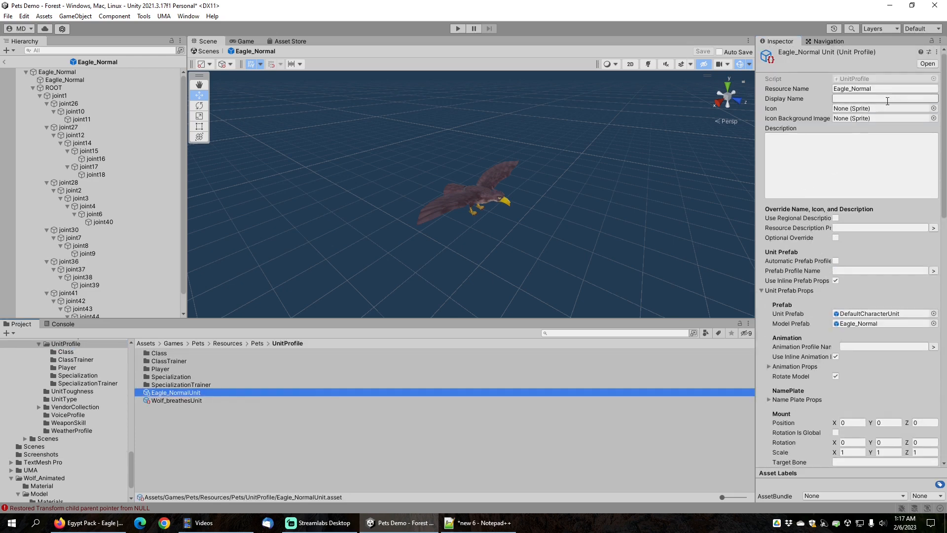
left_click(932, 108)
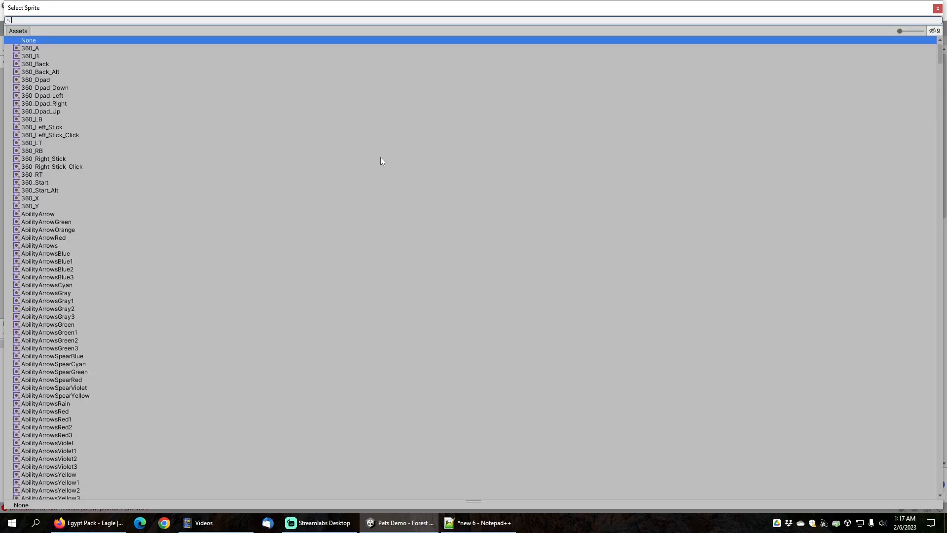
type("eag")
double_click(41, 48)
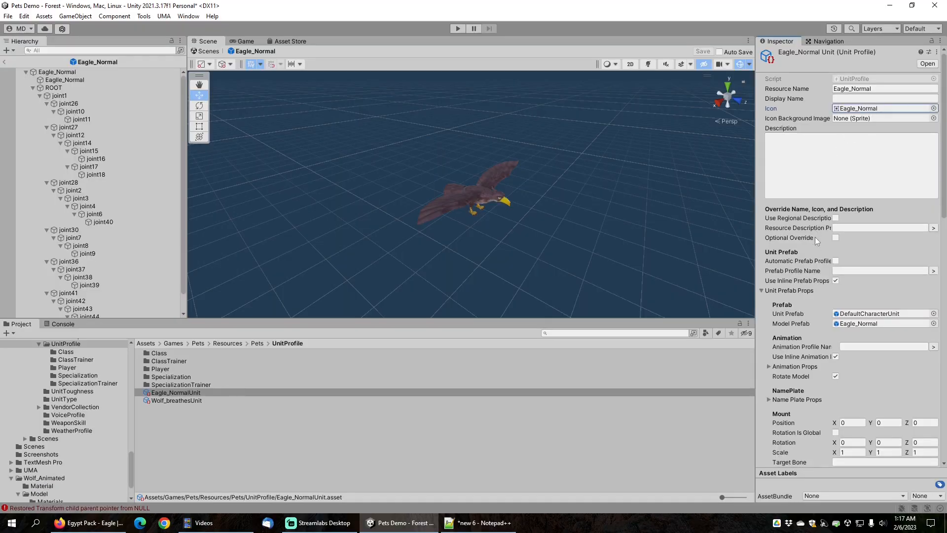
Set the character class of the Eagle_NormalUnit unit profile to Fighter
scroll(803, 277, "down", 8)
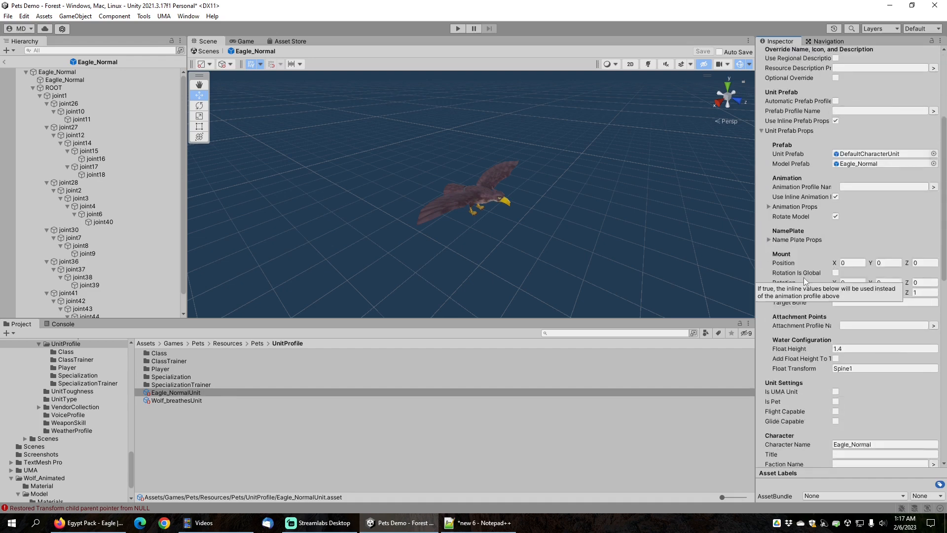
scroll(798, 286, "down", 4)
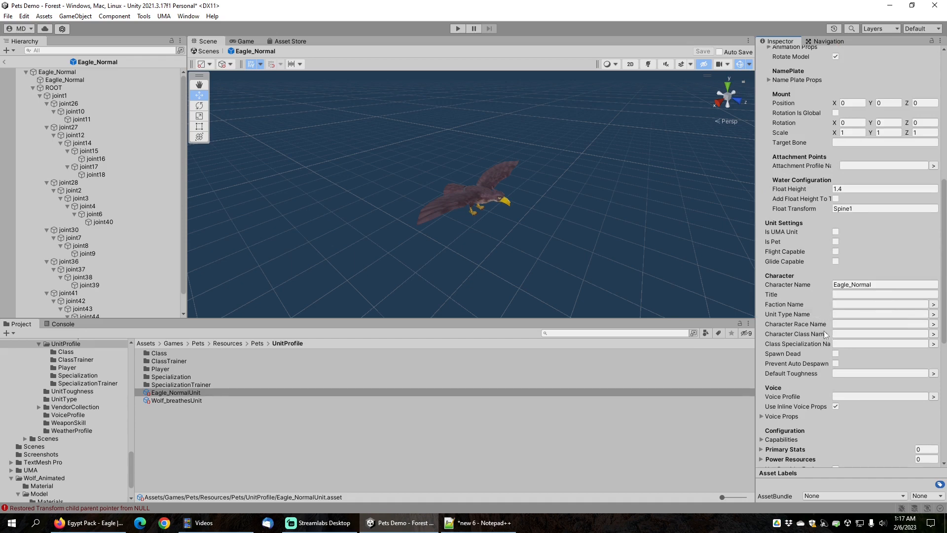
left_click(933, 334)
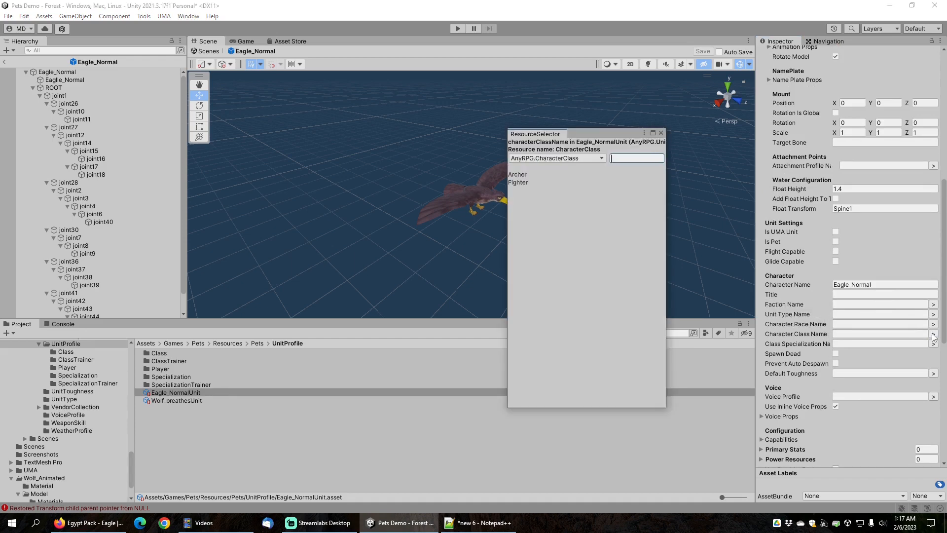
left_click(527, 183)
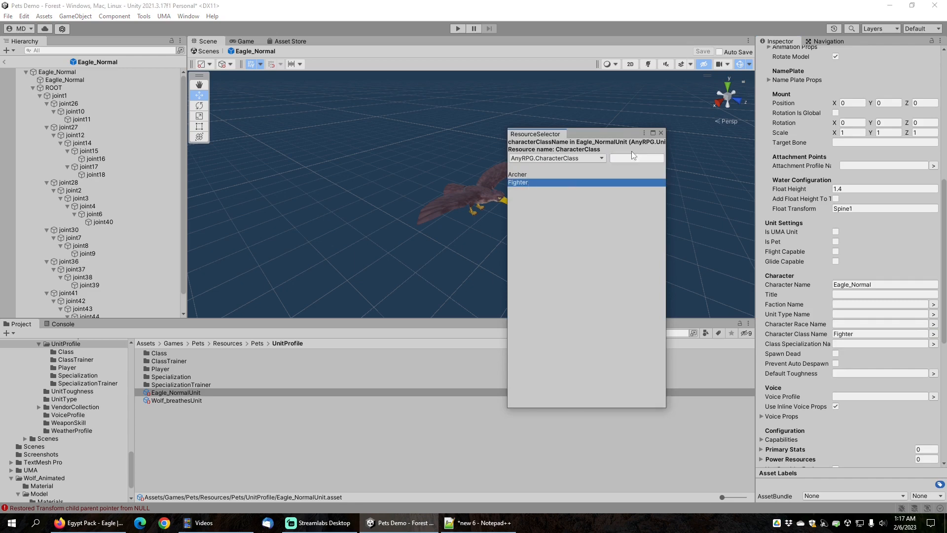
left_click(660, 132)
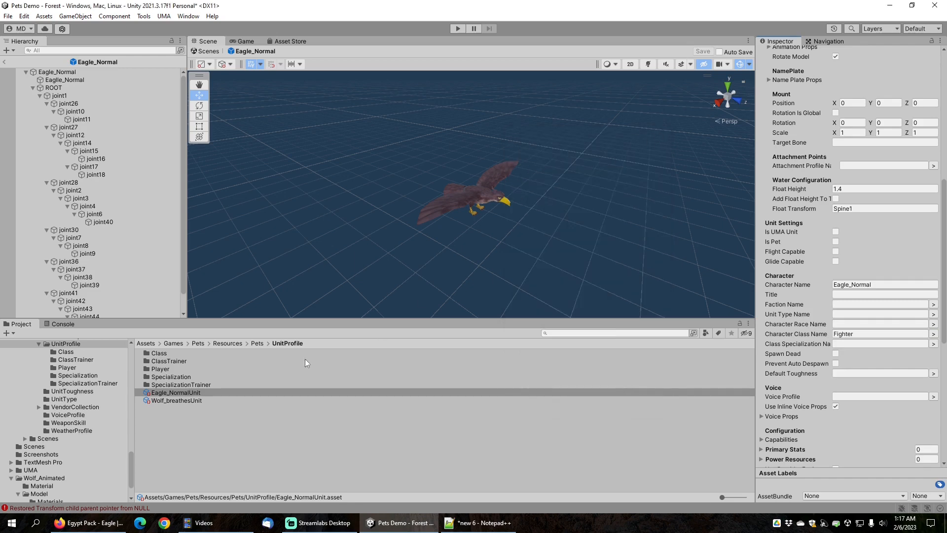
Set the character class of the Wolf_breathesUnit unit profile to Fighter
left_click(194, 400)
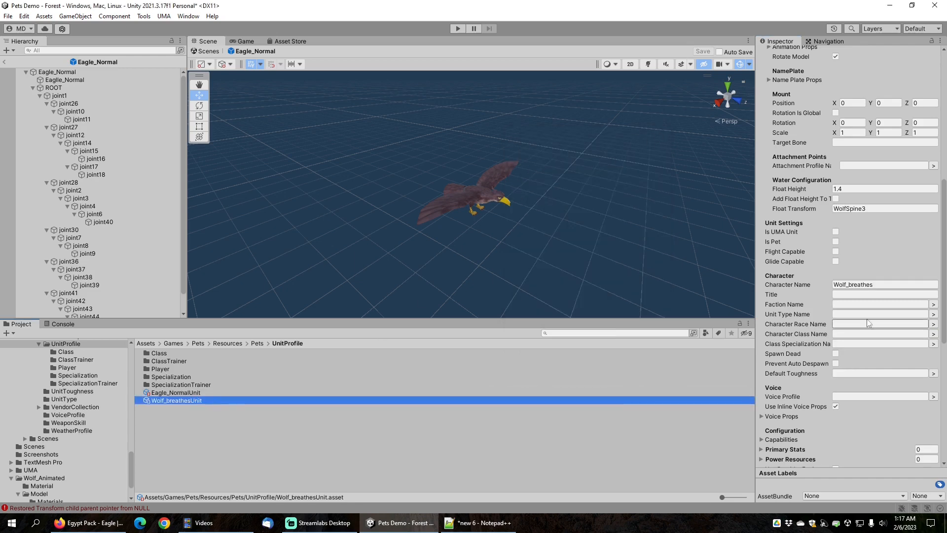
left_click(933, 323)
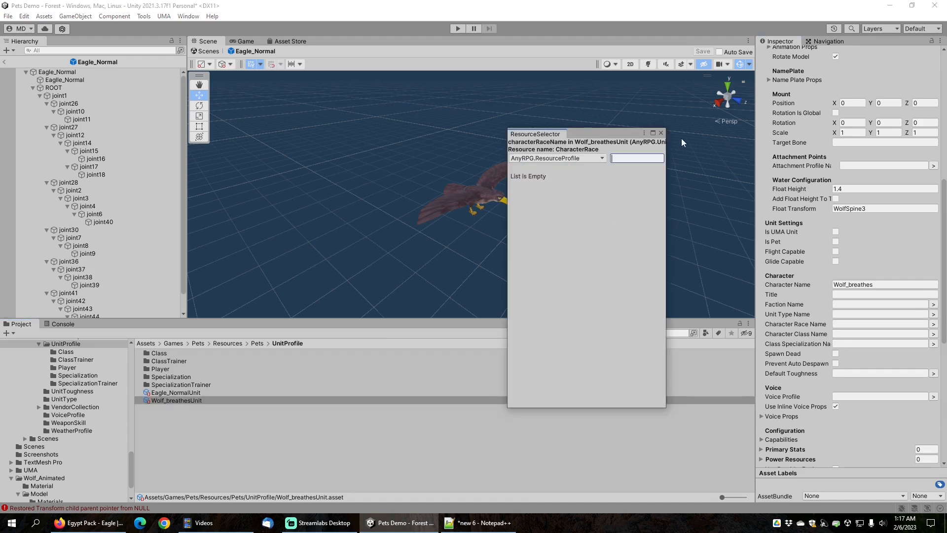
left_click(661, 133)
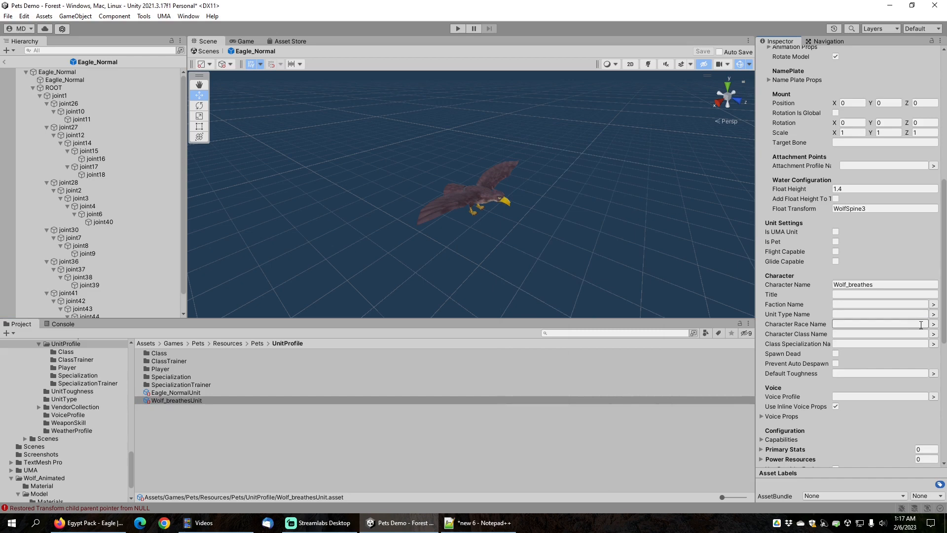
left_click(933, 333)
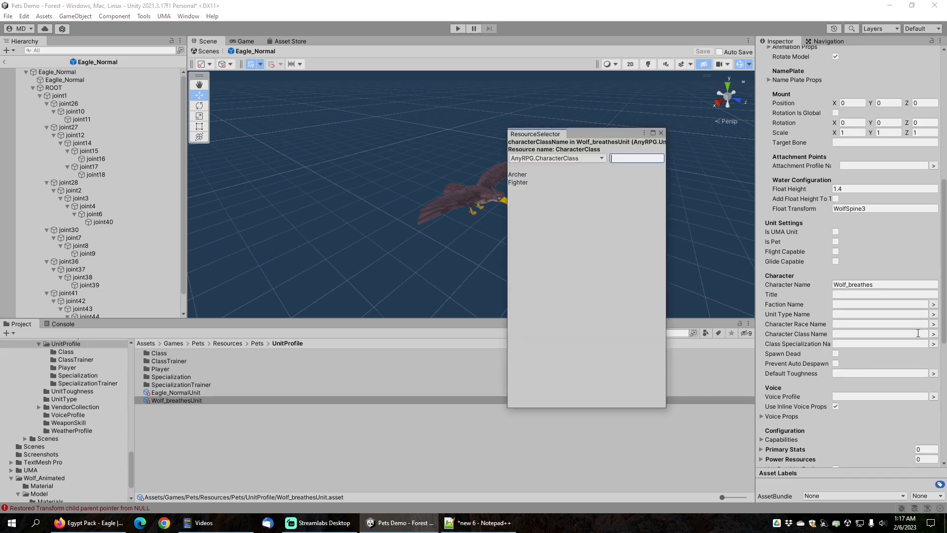
left_click(525, 182)
left_click(661, 132)
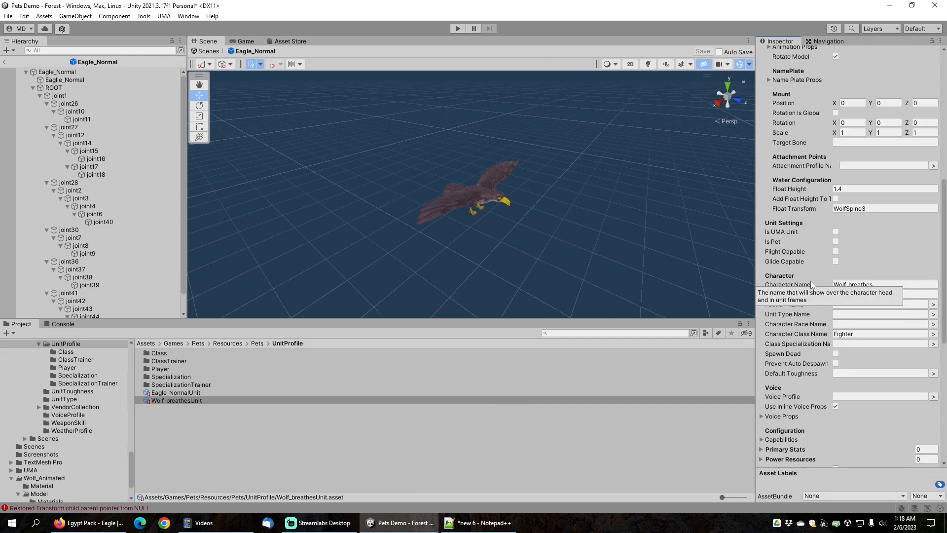
Assign the Enemy faction to the Wolf_breathesUnit unit profile
left_click(933, 304)
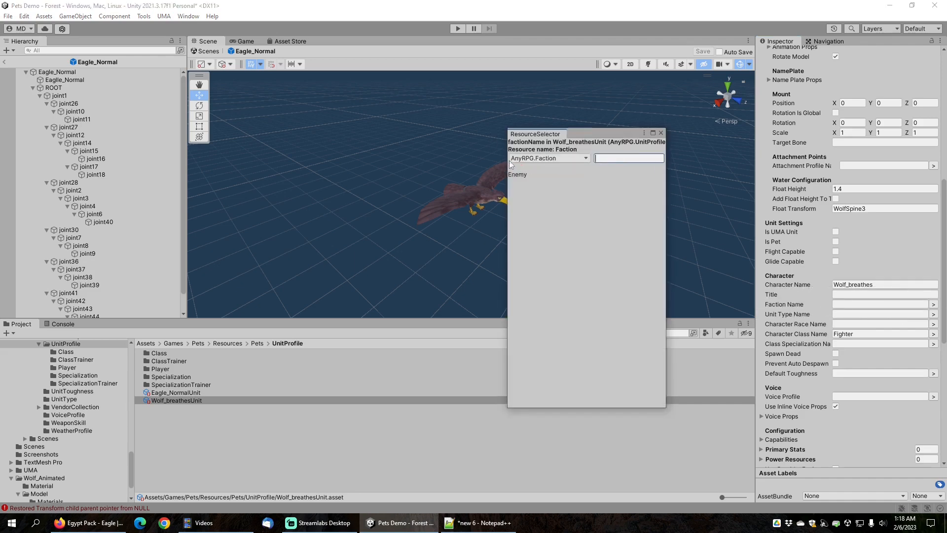
left_click(522, 175)
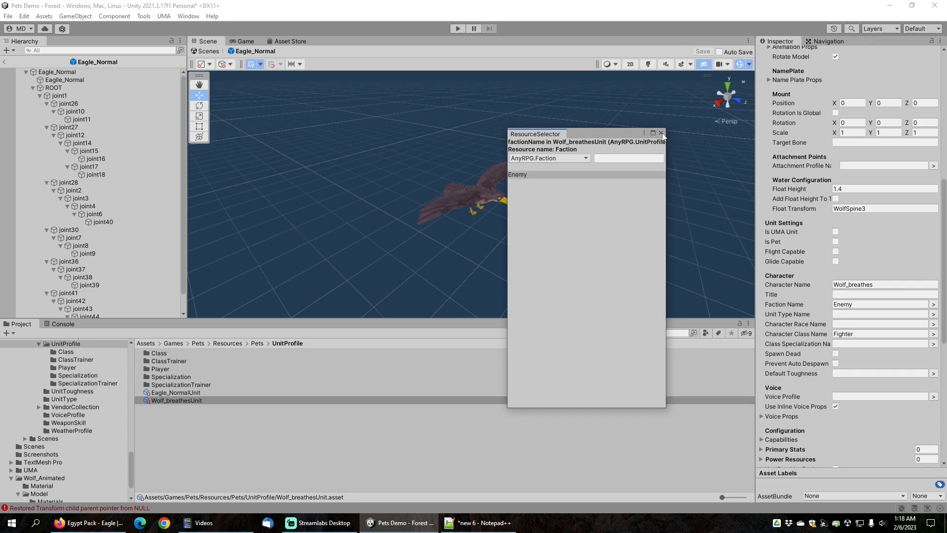
left_click(661, 133)
Assign the Enemy faction to the Eagle_NormalUnit unit profile
left_click(182, 389)
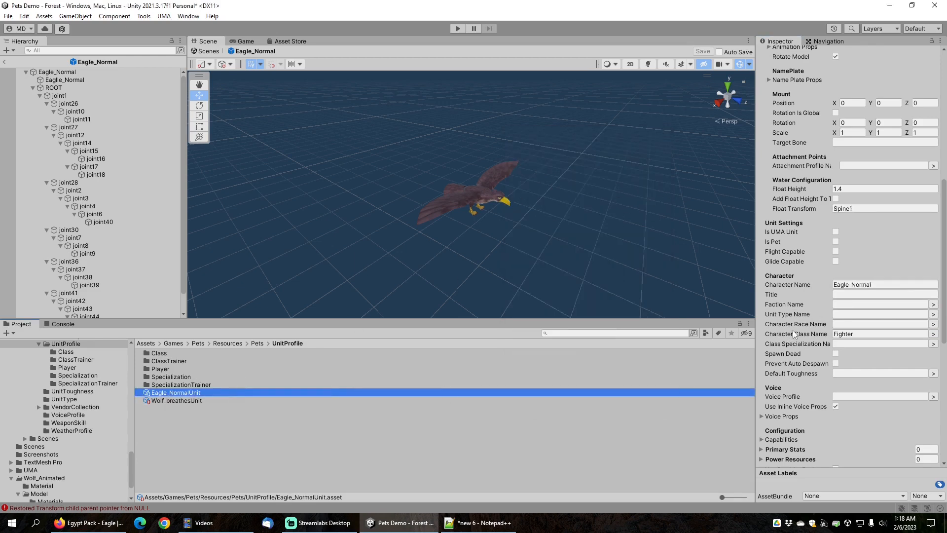
left_click(933, 305)
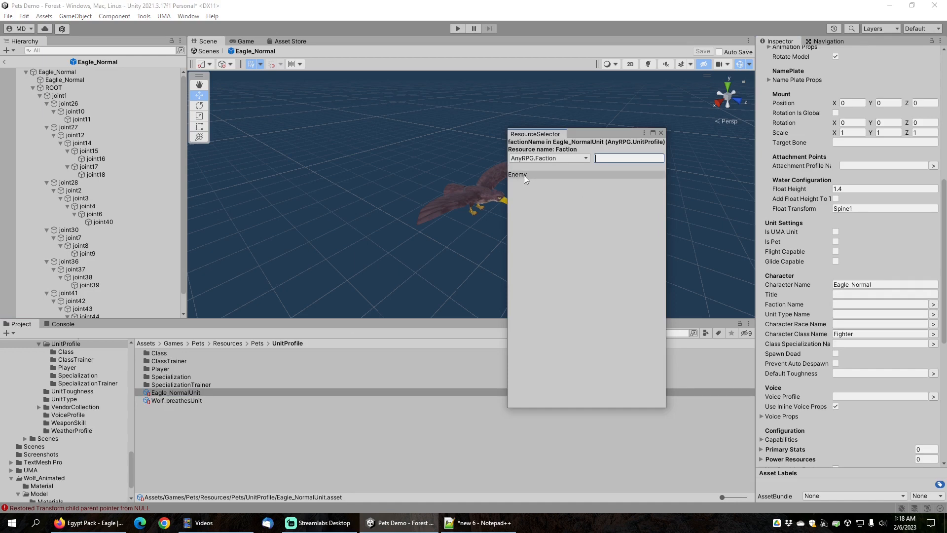
left_click(522, 175)
left_click(661, 133)
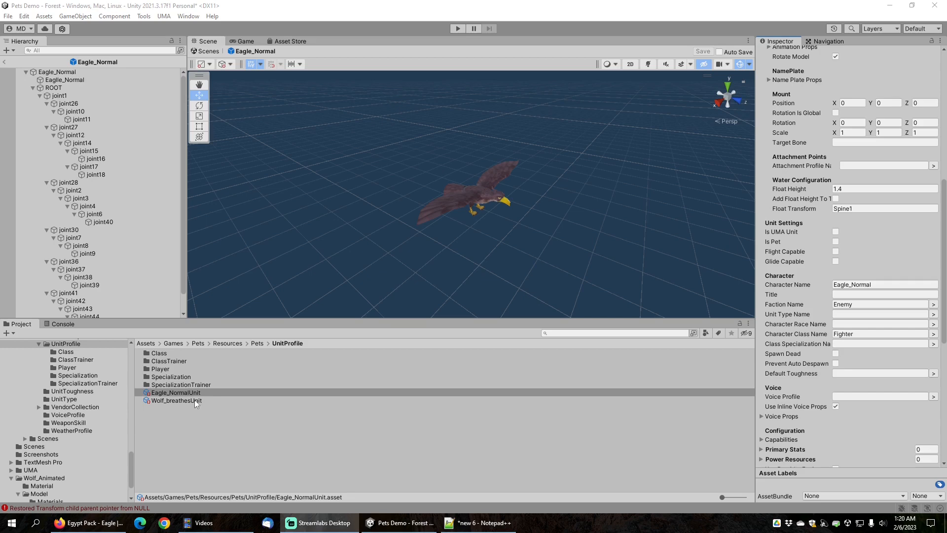
Set the aggro radius of both the Eagle_NormalUnit and Wolf_breathesUnit profiles to 10
left_click(195, 399, "shift")
scroll(809, 345, "down", 10)
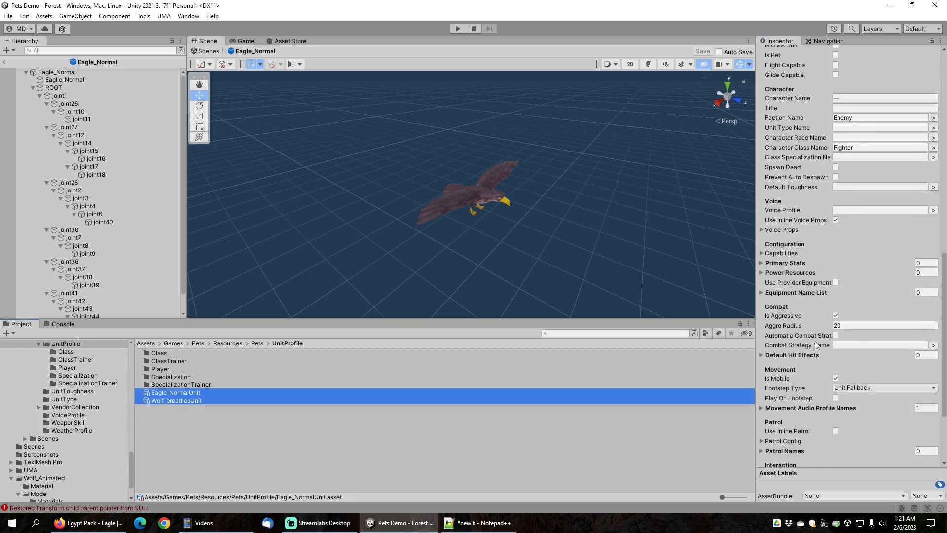
left_click(841, 325)
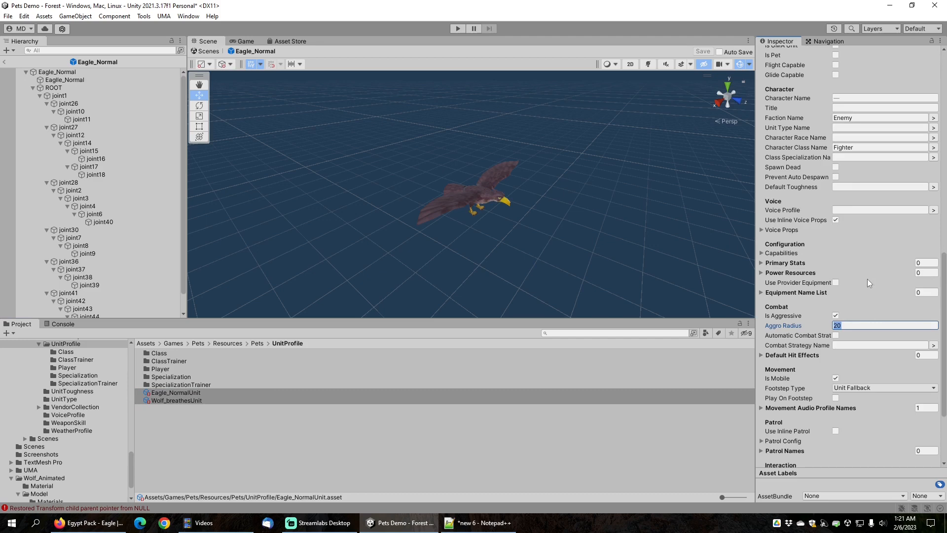
type("10")
key("Tab")
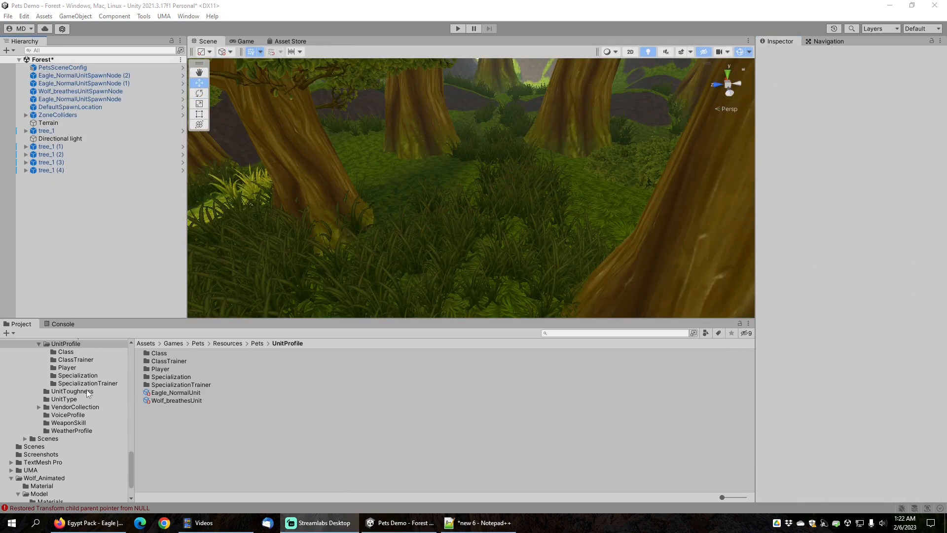
Enable New Game Option on the RangerSpecialization asset in the ClassSpecialization folder of the Pets resources
scroll(79, 393, "up", 3)
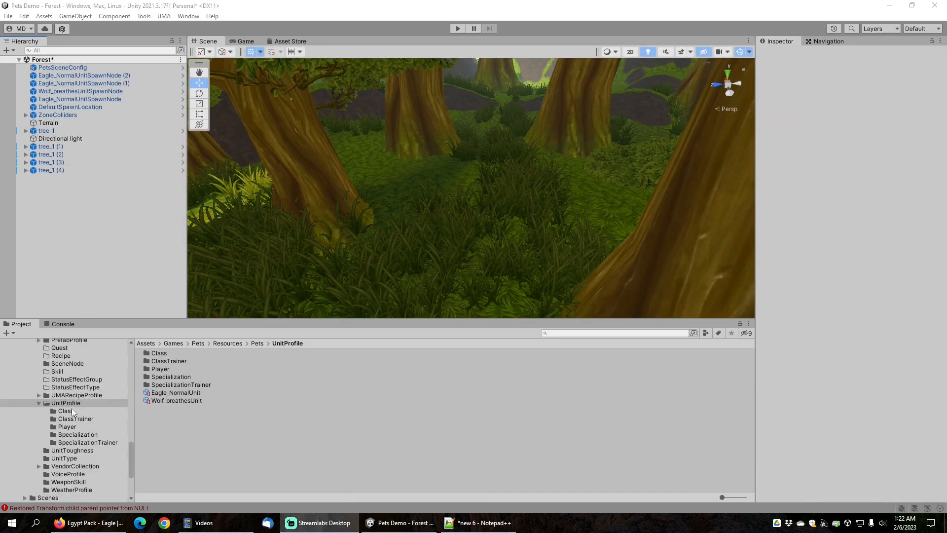
scroll(72, 411, "up", 7)
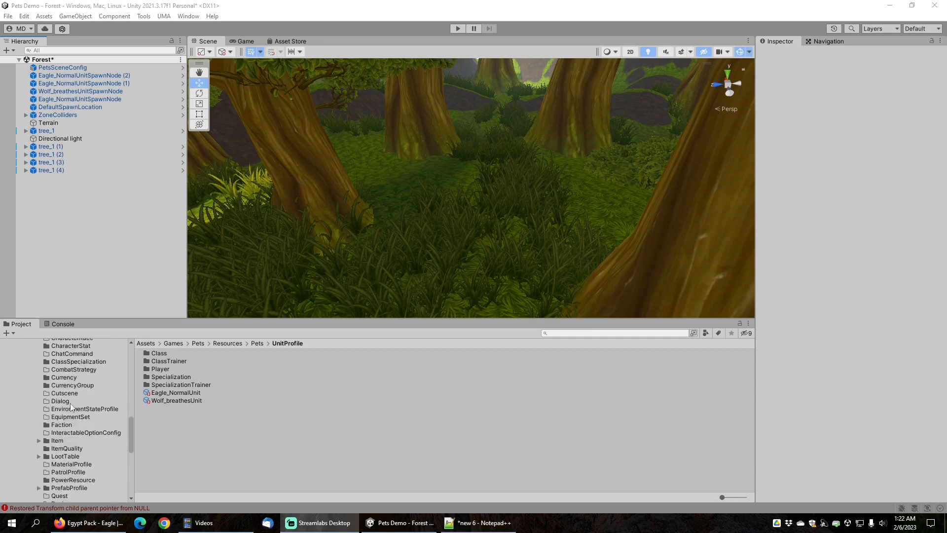
scroll(70, 404, "up", 2)
left_click(81, 390)
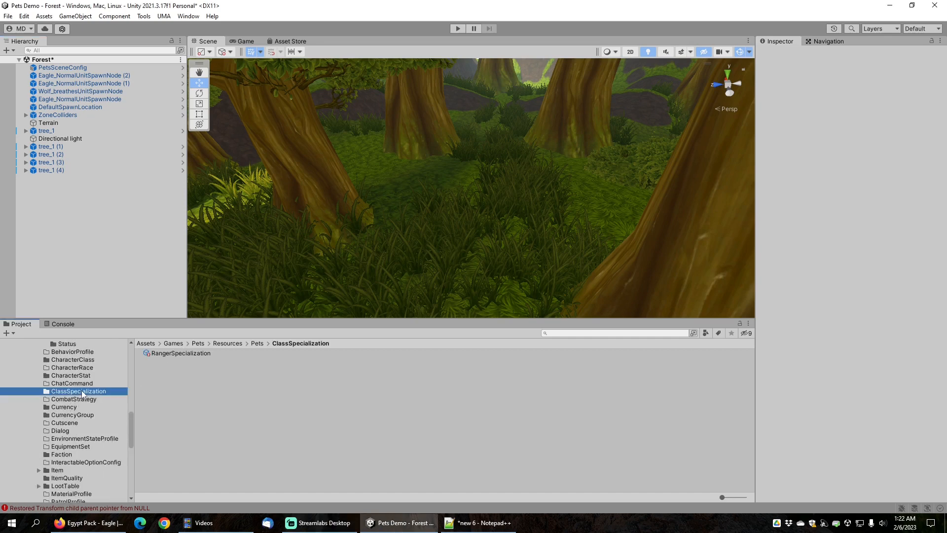
left_click(181, 353)
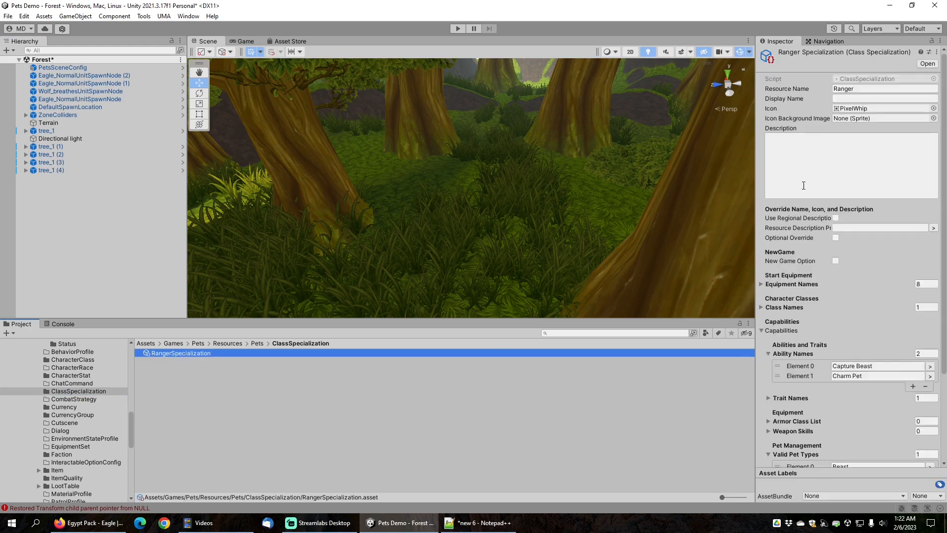
left_click(836, 260)
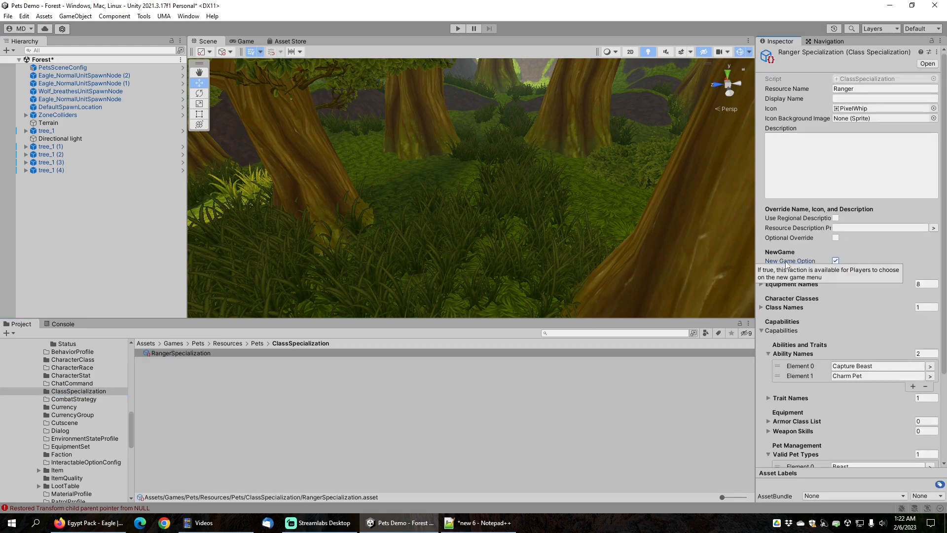
mouse_move(797, 262)
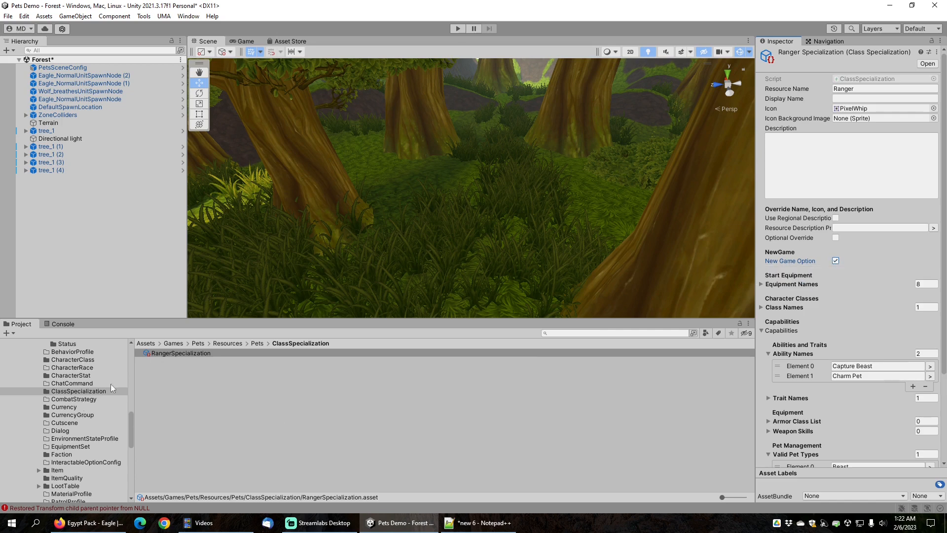
Disable New Game Option on the FighterCharacterClass asset in the CharacterClass folder
left_click(74, 359)
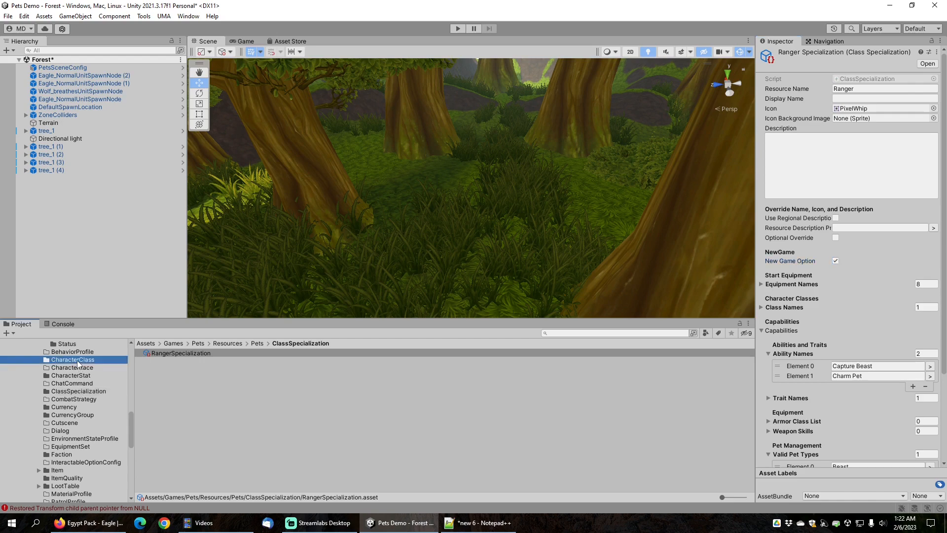
left_click(177, 363)
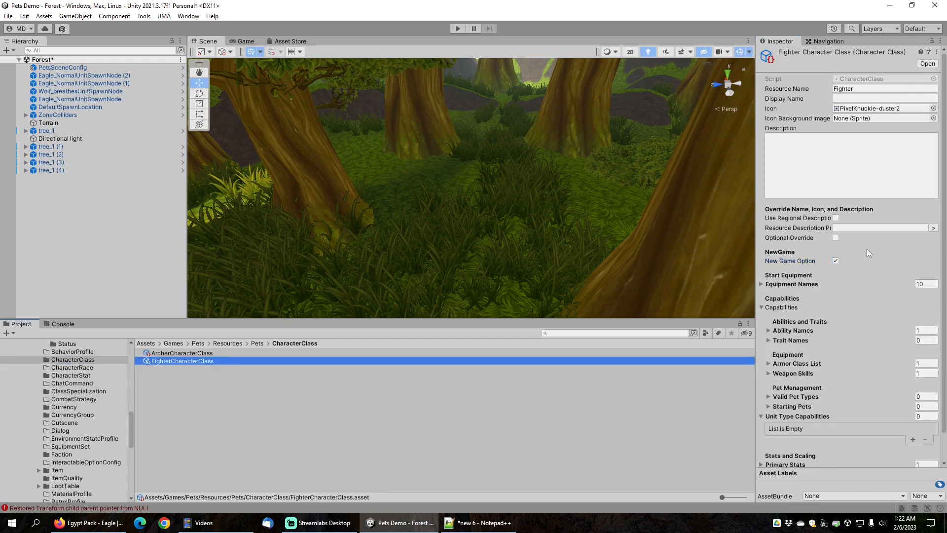
left_click(835, 261)
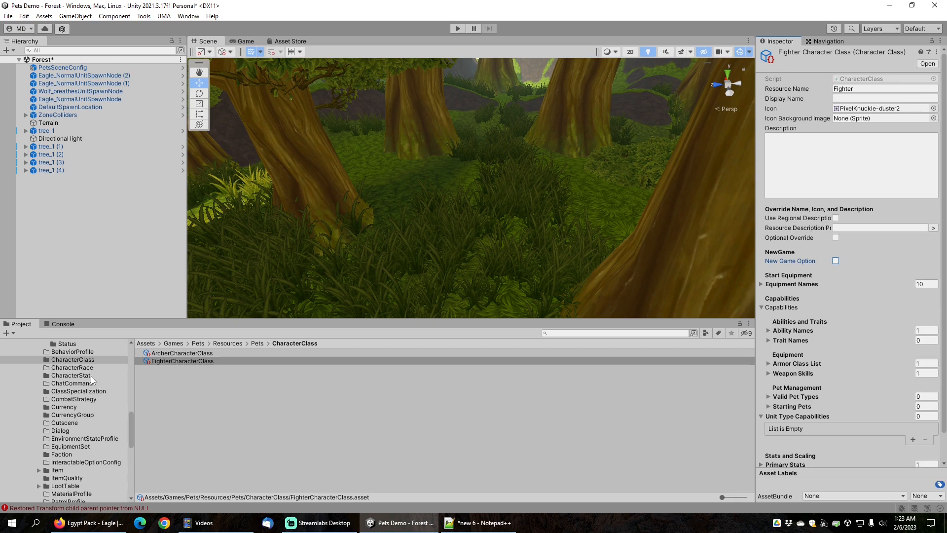
Open the UnitType folder of the Pets resources
scroll(85, 423, "down", 5)
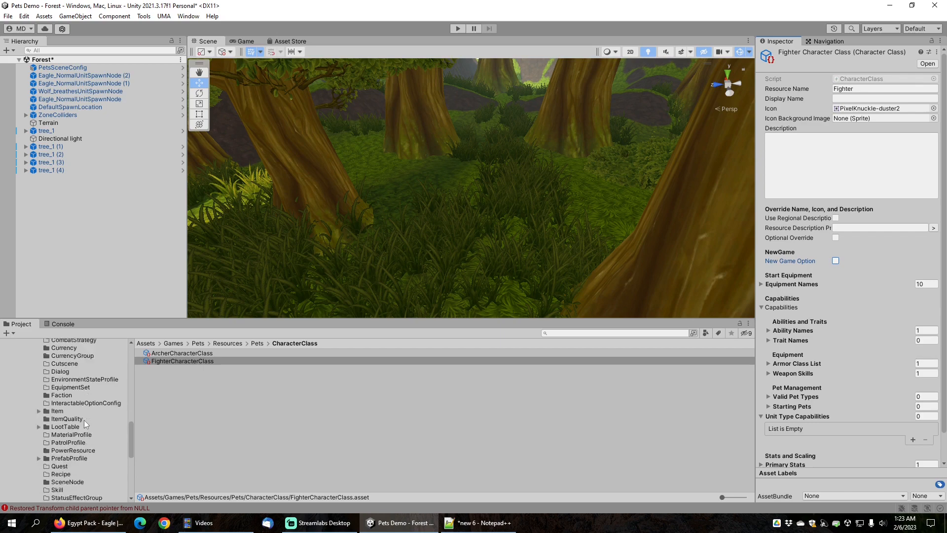
scroll(85, 424, "down", 2)
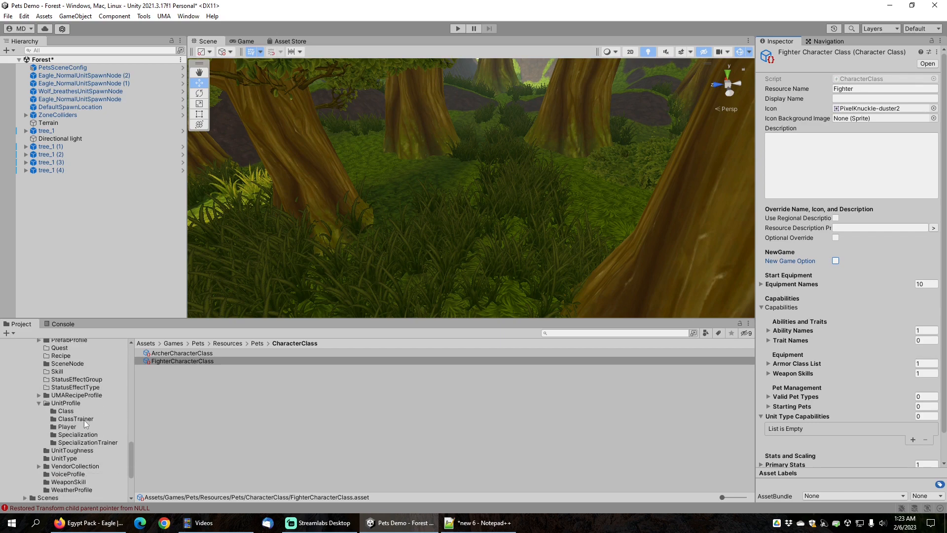
left_click(74, 458)
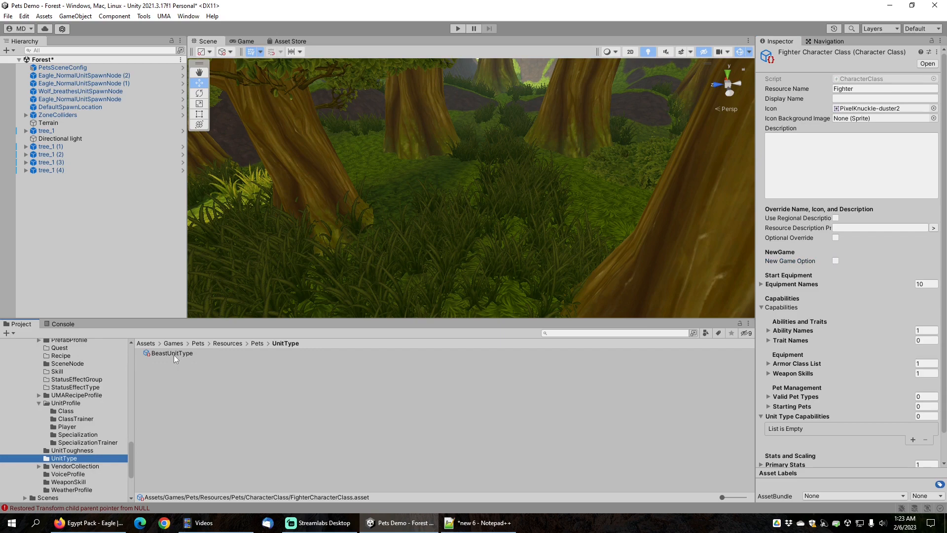
right_click(158, 381)
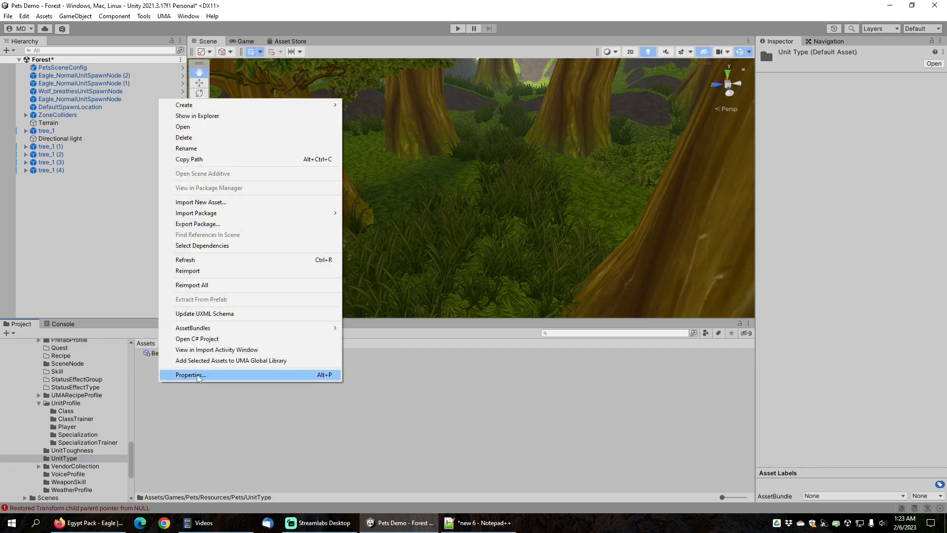
mouse_move(207, 108)
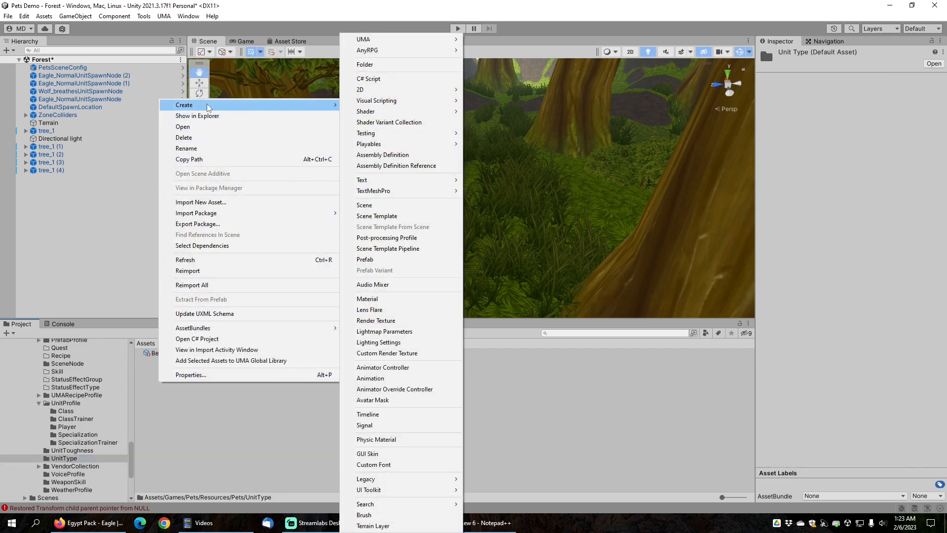
left_click(196, 416)
Duplicate the BeastUnitType asset and rename the copy HumanoidUnitType
left_click(170, 353)
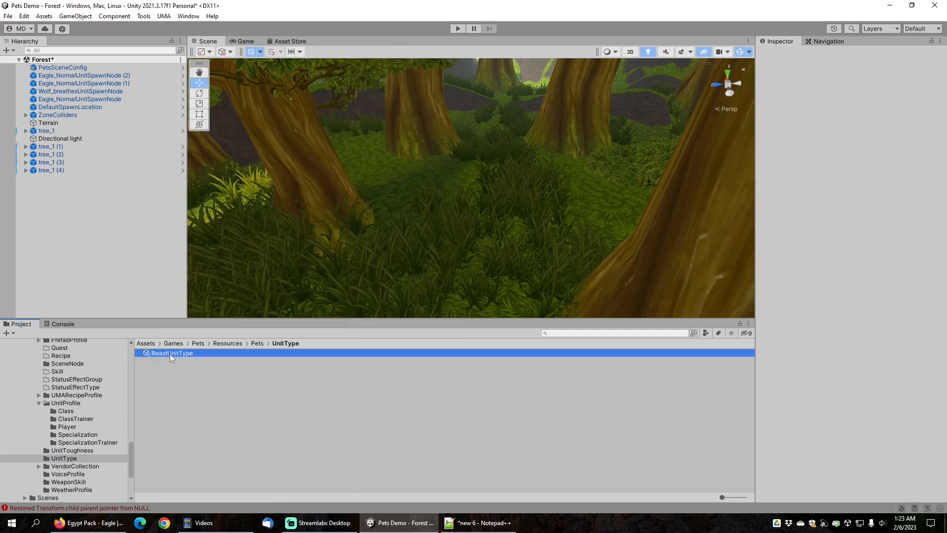
key("ctrl+d")
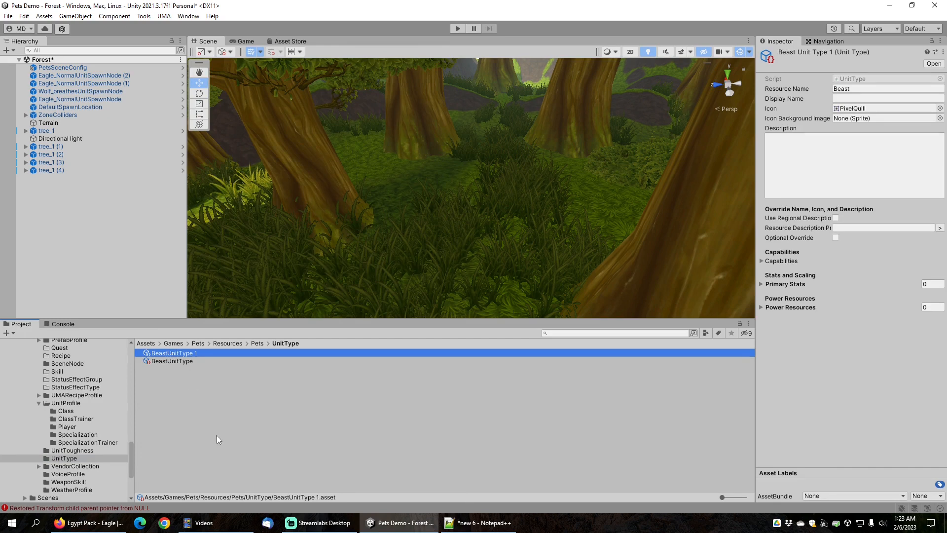
key("F2")
key("End")
key("shift+Left")
key("shift+Left")
key("BackSpace")
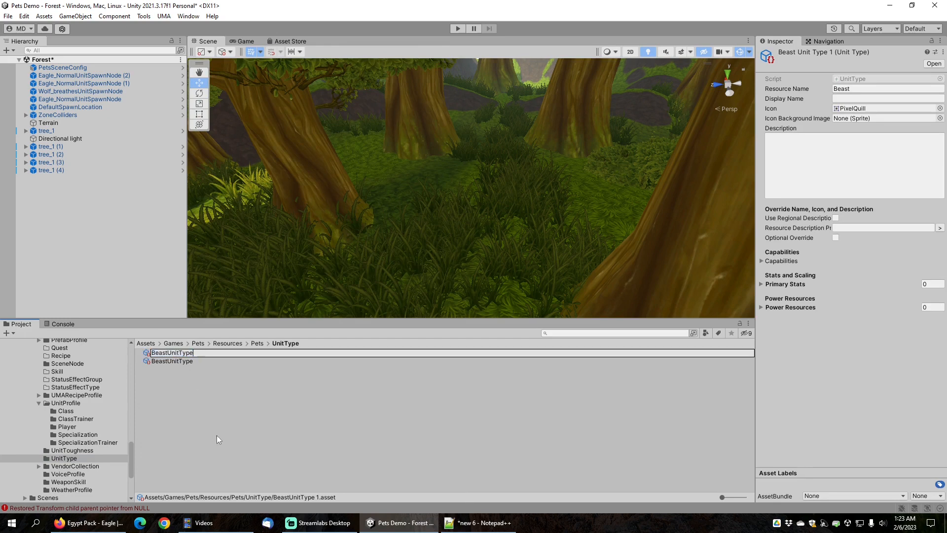
key("Home")
key("shift+Right")
key("shift+Right")
key("shift+Right")
key("shift+Right")
key("shift+Right")
key("shift+Right")
key("shift+Left")
type("Humanoid")
key("Return")
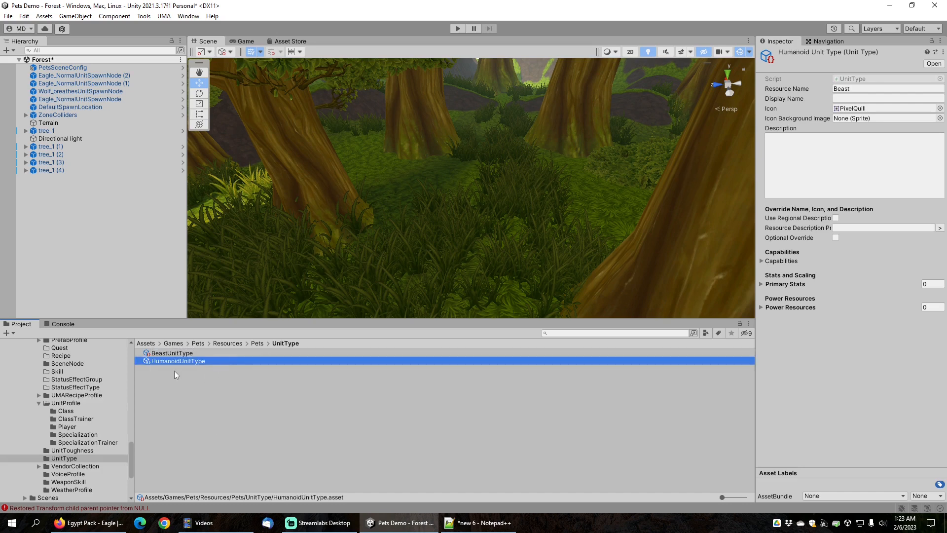
Set the resource name of HumanoidUnitType to Humanoid and expand its Capabilities section
left_click(861, 88)
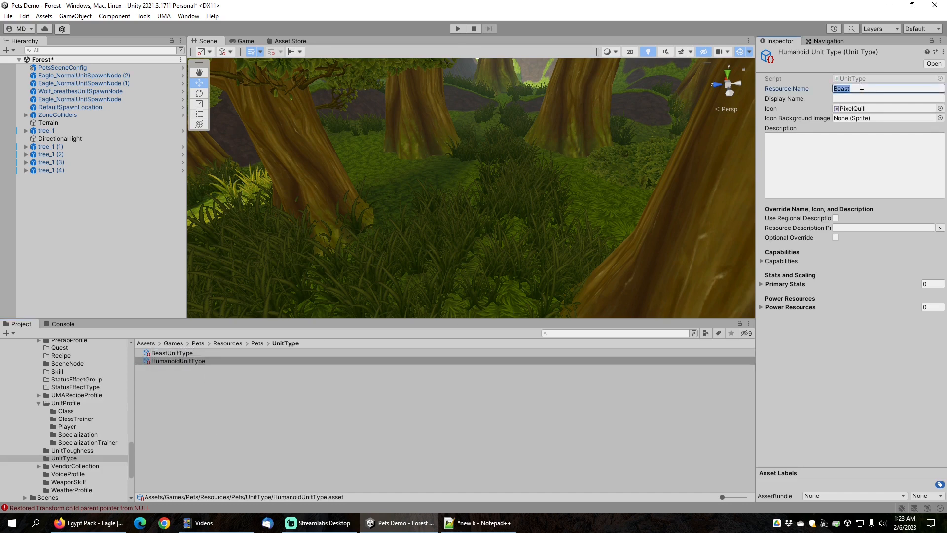
type("Humanoid")
key("Tab")
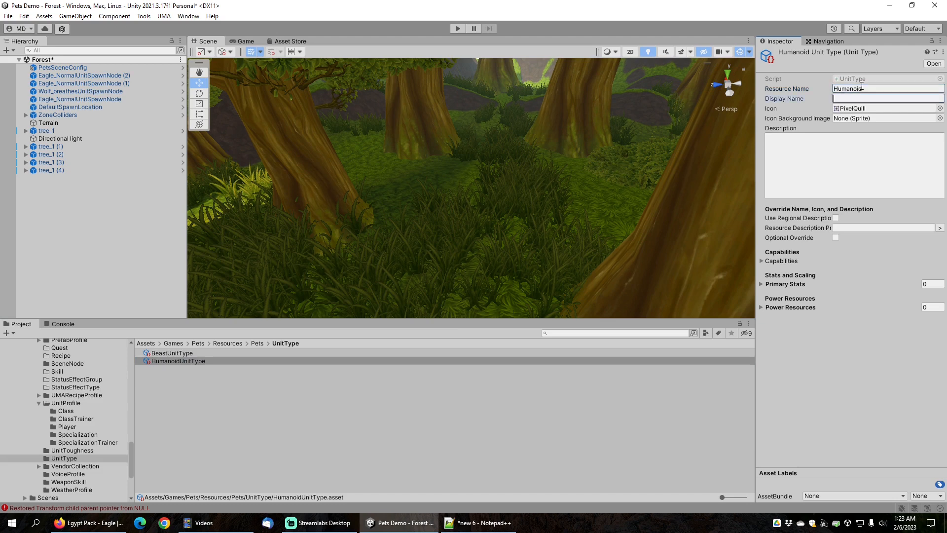
left_click(762, 262)
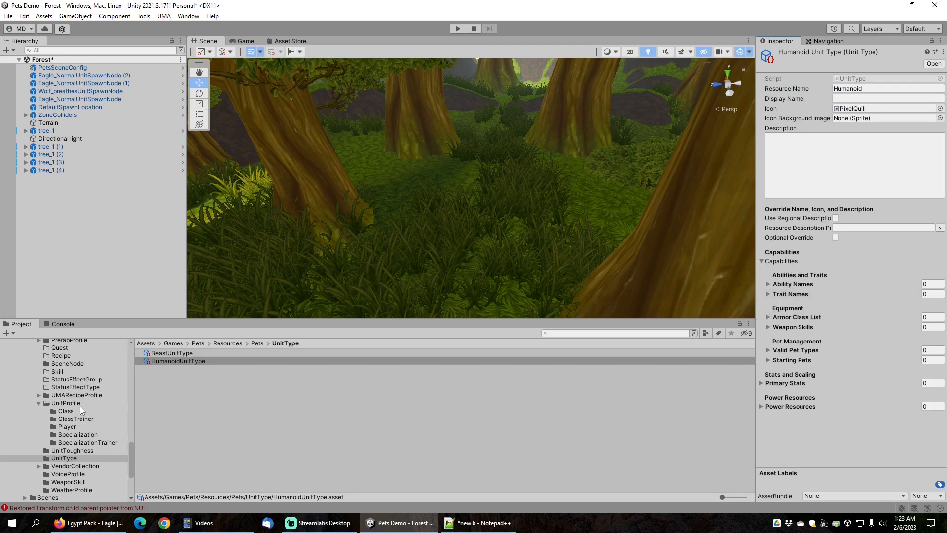
Locate the CharacterClass and ClassSpecialization folders in the Pets resources
scroll(80, 406, "up", 9)
scroll(81, 410, "up", 6)
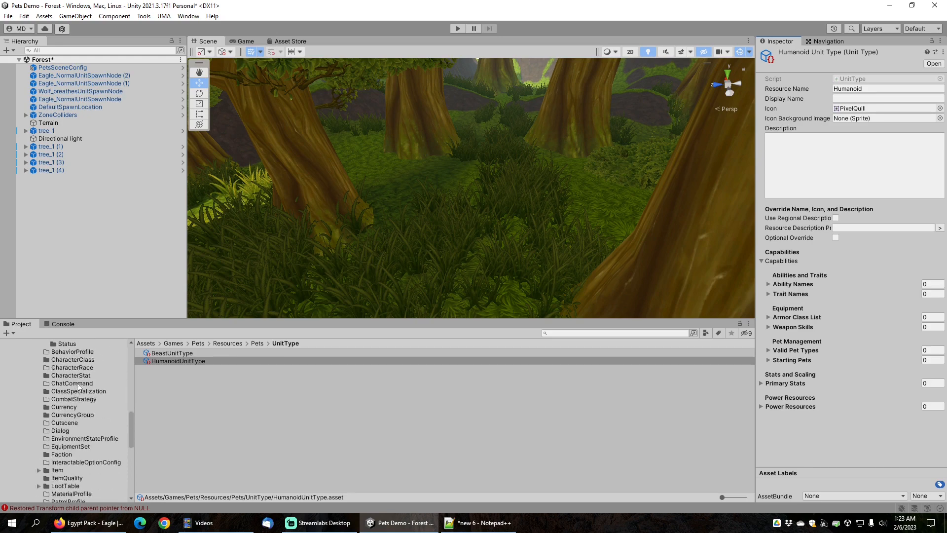
Expand the ability, armor class and weapon skill lists of the FighterCharacterClass asset and copy its Capabilities block
left_click(73, 360)
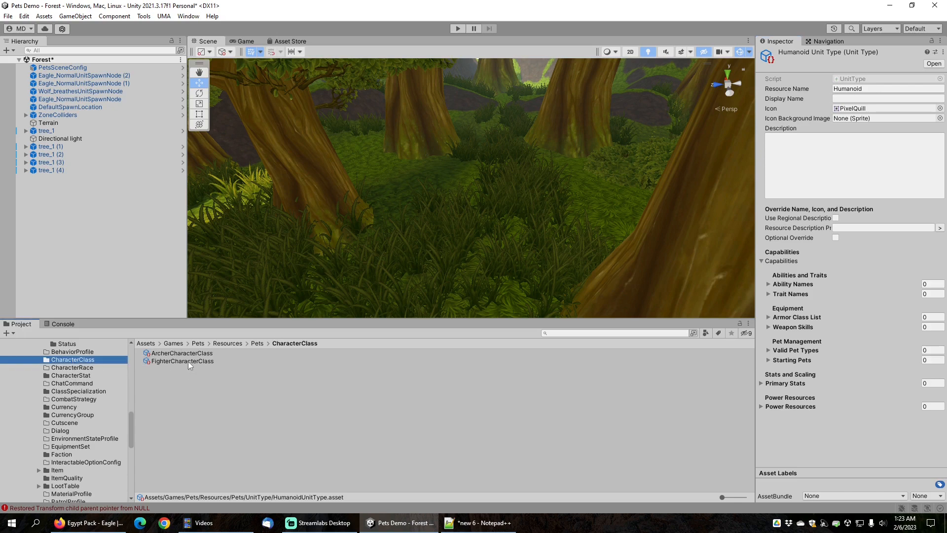
left_click(188, 361)
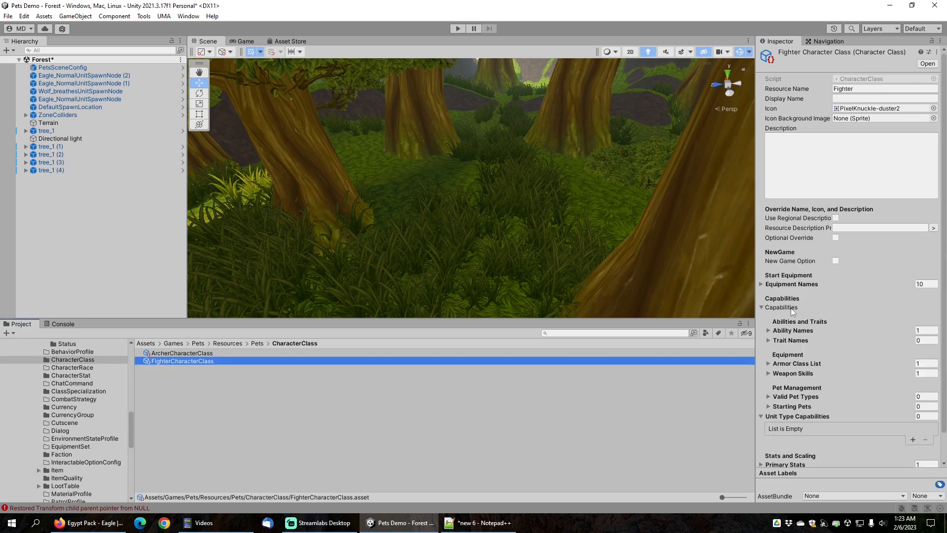
scroll(798, 359, "down", 1)
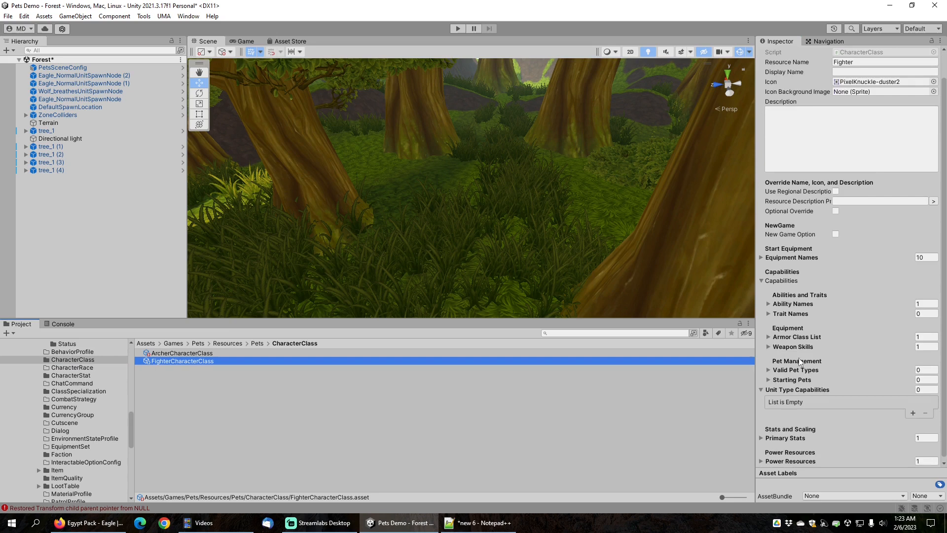
left_click(768, 303)
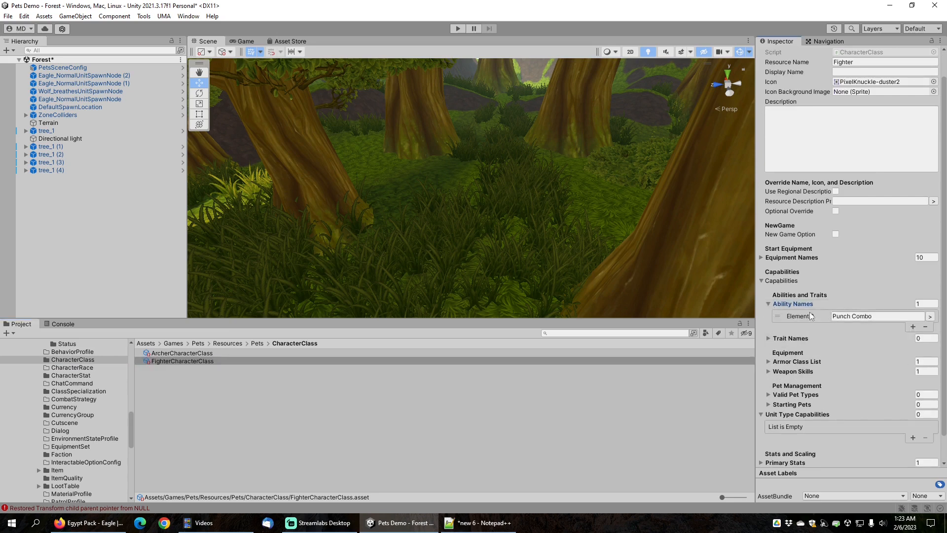
scroll(799, 314, "down", 1)
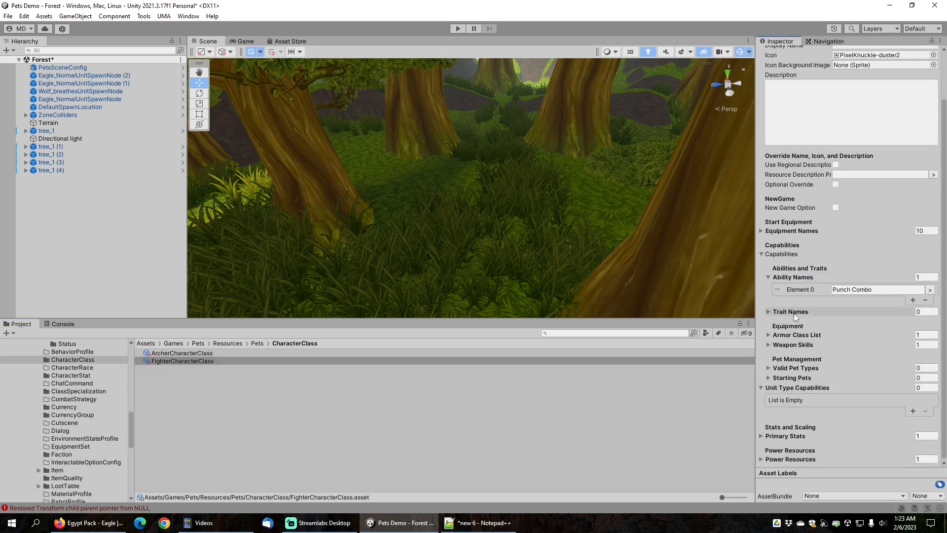
left_click(767, 334)
scroll(803, 318, "down", 1)
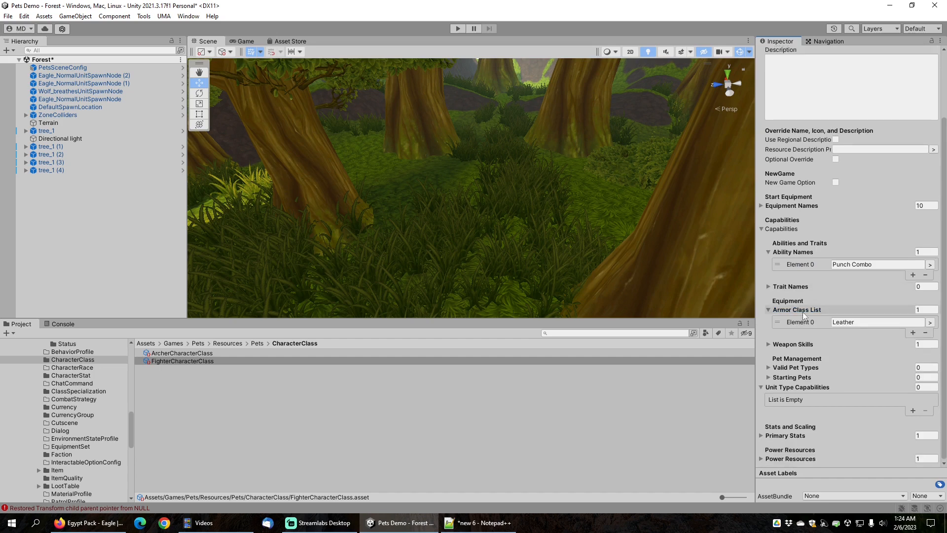
left_click(768, 344)
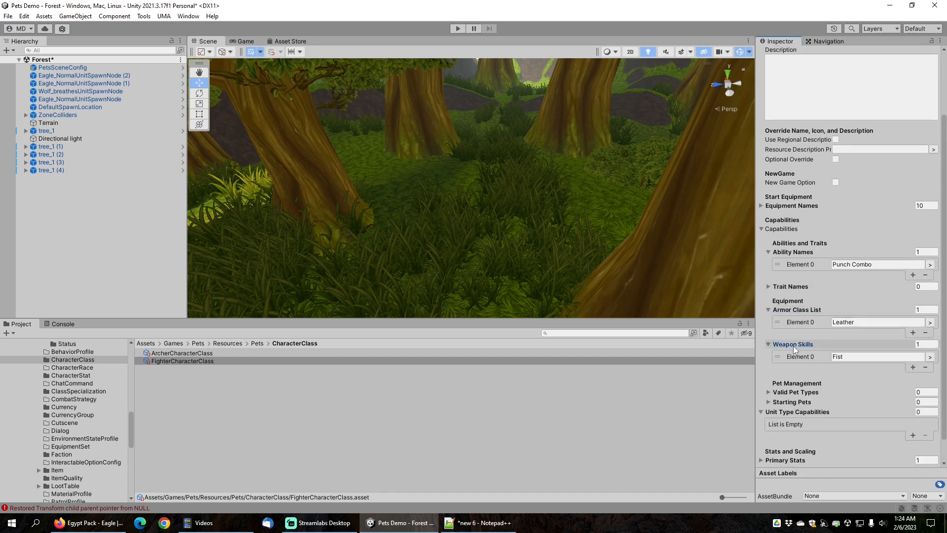
right_click(783, 228)
left_click(809, 250)
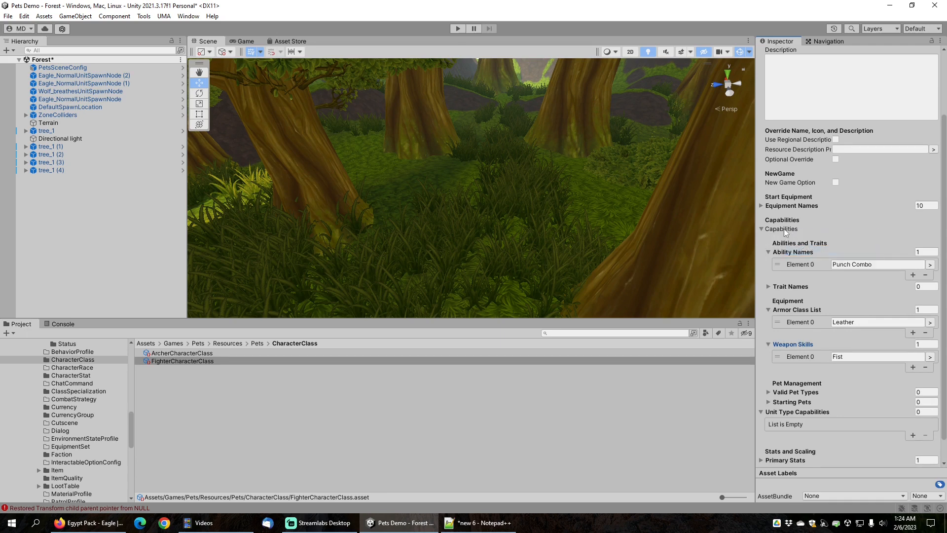
Add a Unit Type Capabilities entry for the Humanoid unit type and paste the copied capabilities into it
scroll(790, 280, "down", 1)
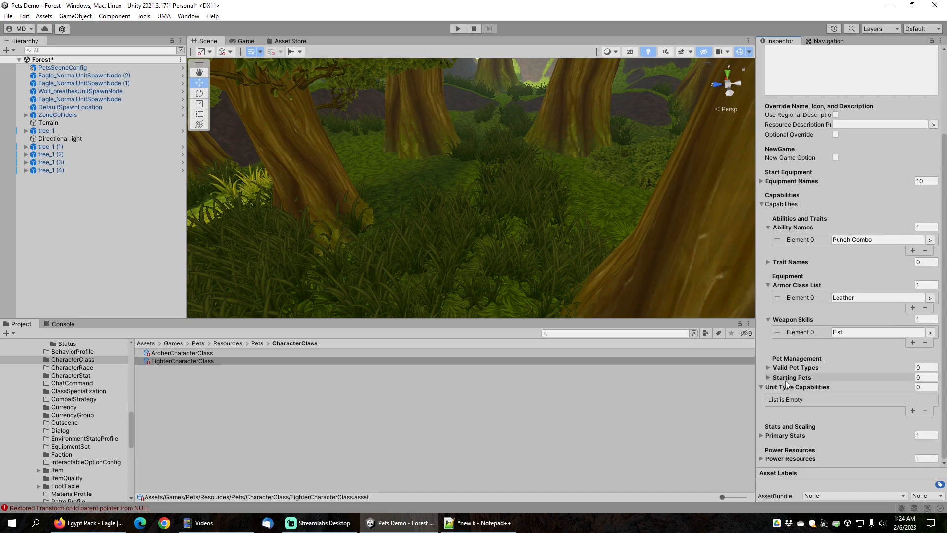
left_click(912, 411)
scroll(843, 395, "down", 4)
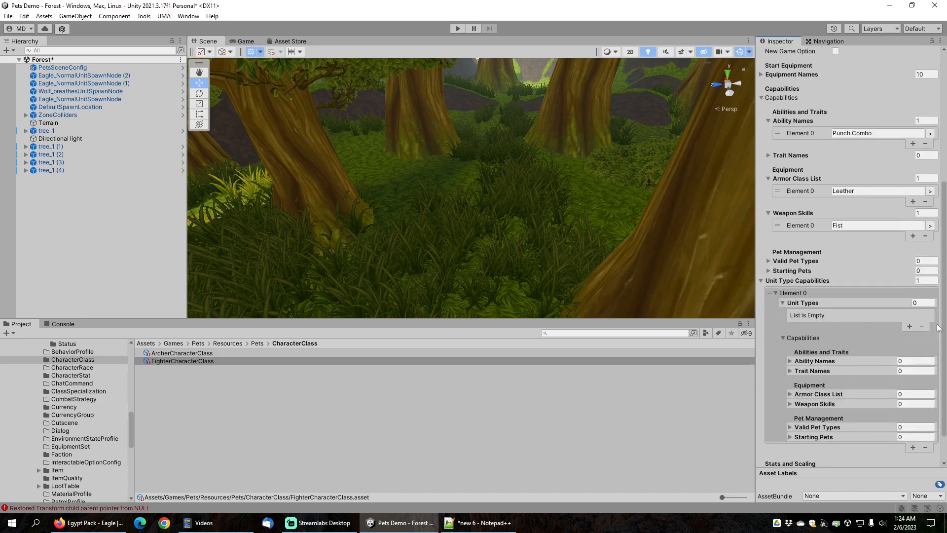
left_click(909, 325)
left_click(926, 315)
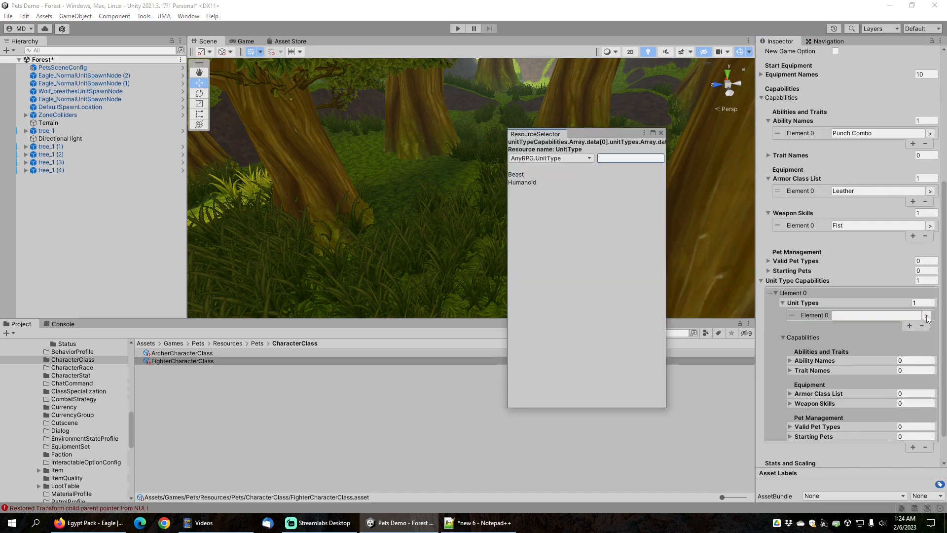
left_click(523, 182)
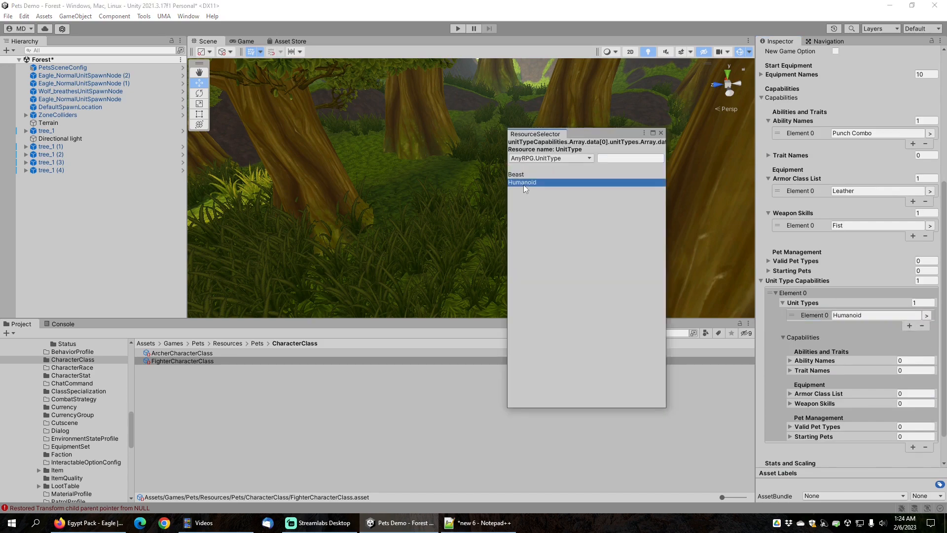
left_click(661, 133)
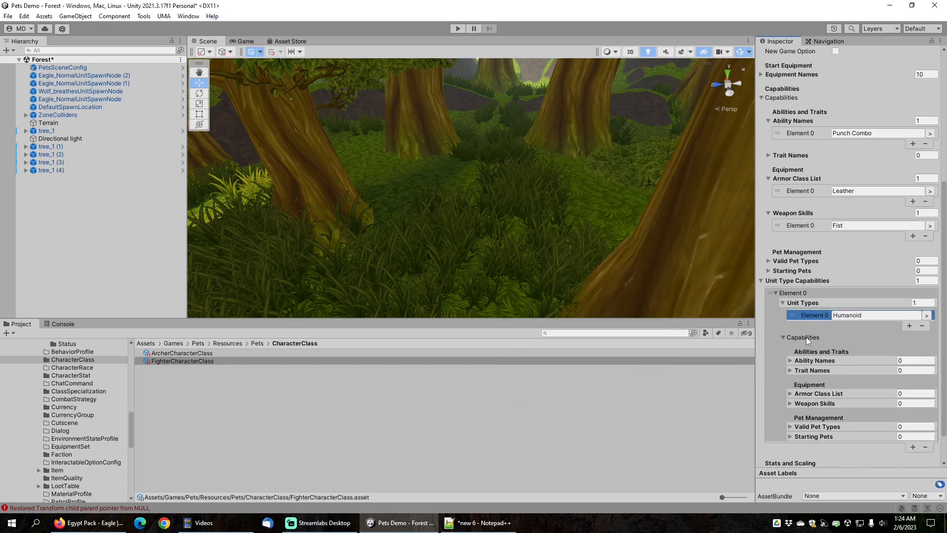
right_click(806, 336)
left_click(833, 369)
Empty the fighter's class-level Ability Names, Armor Class List and Weapon Skills lists by setting each size to 0
left_click(924, 120)
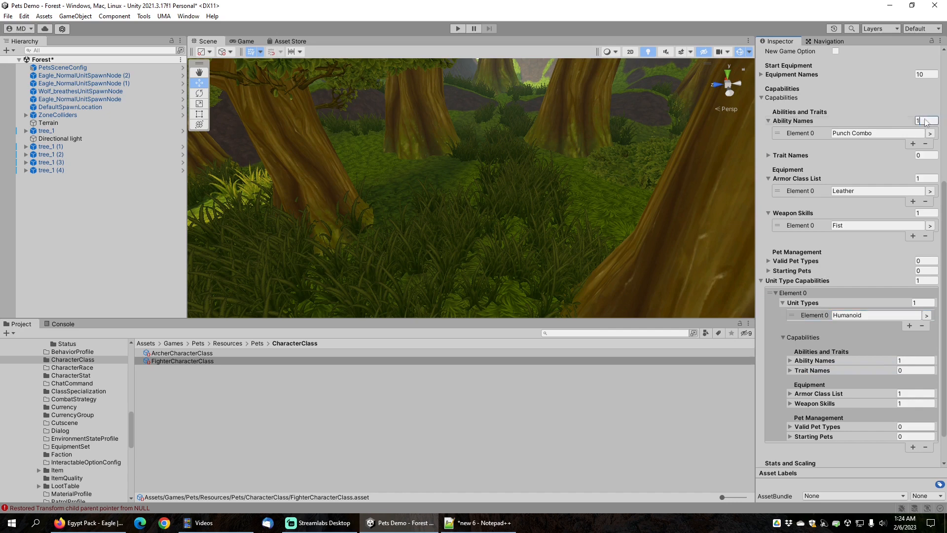
type("0")
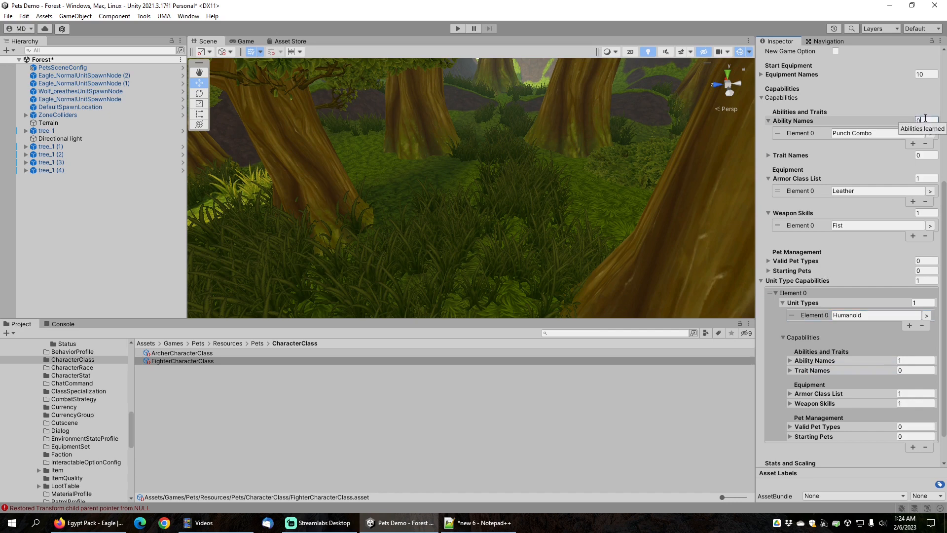
left_click(923, 178)
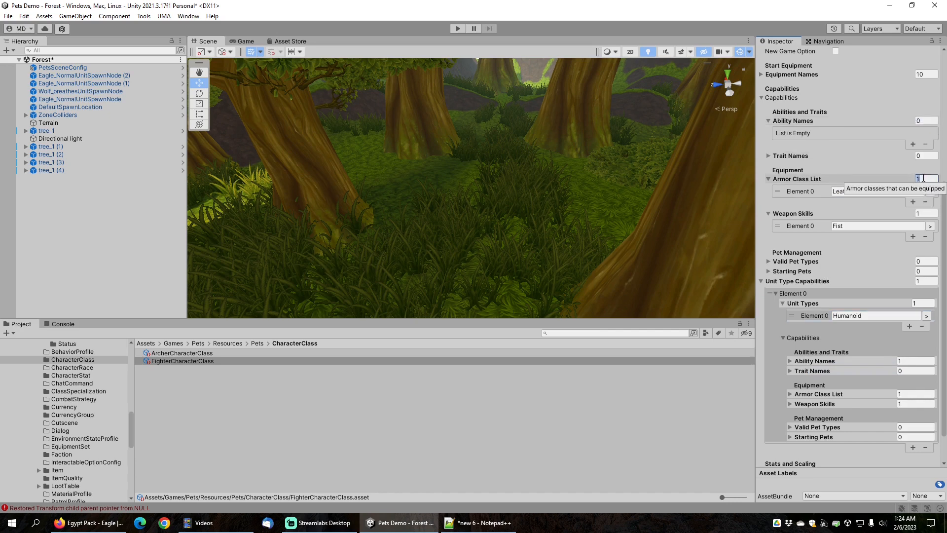
type("0")
left_click(926, 214)
type("0")
key("Return")
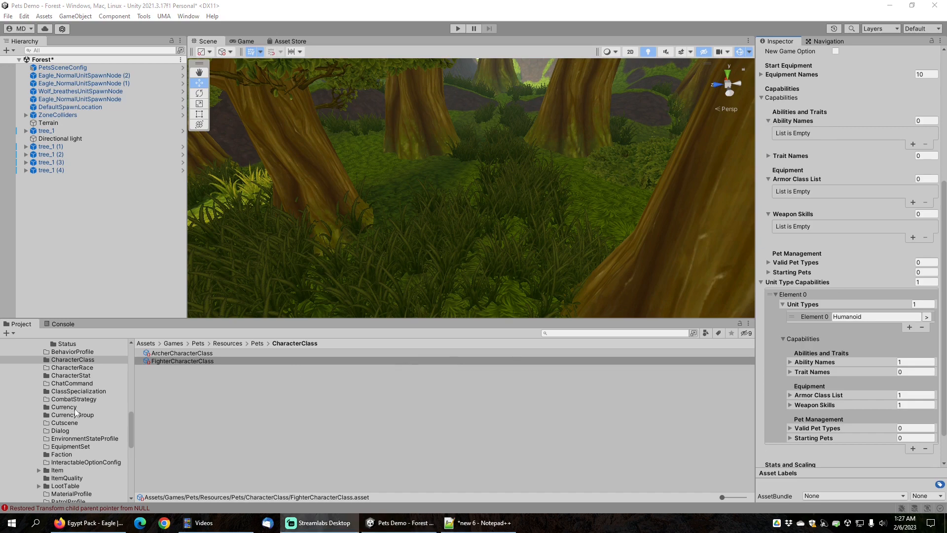
Set the Unit Type Name of the UMAPlayerUnit profile in UnitProfile/Player to Humanoid
scroll(77, 411, "down", 5)
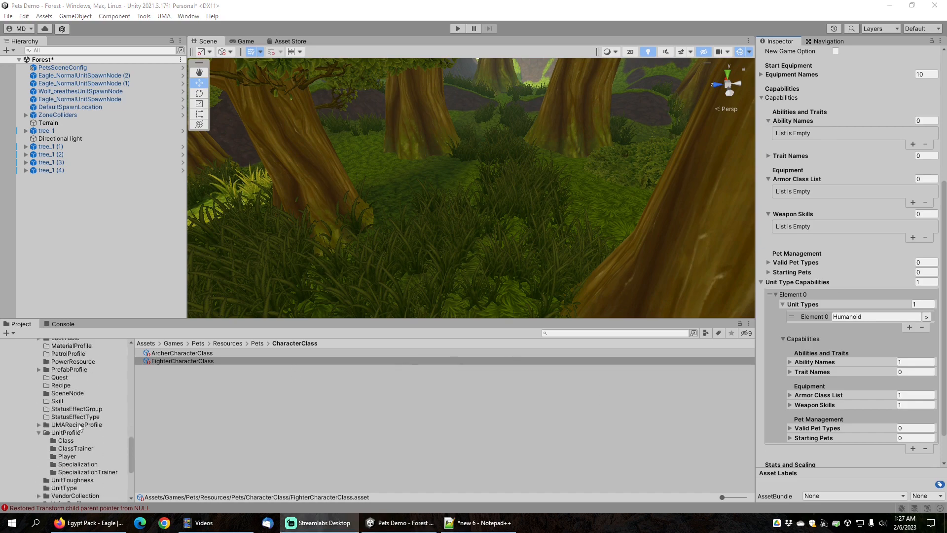
left_click(65, 432)
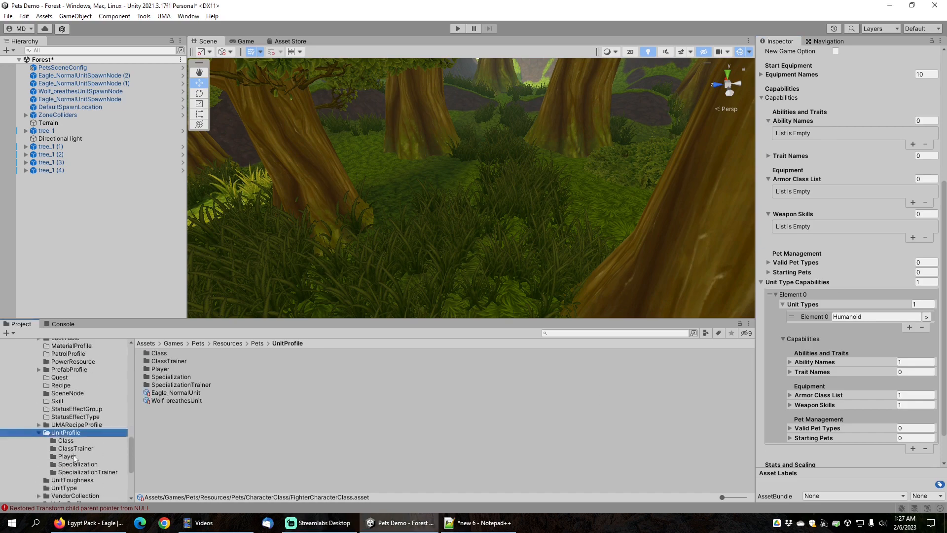
left_click(67, 455)
left_click(173, 361)
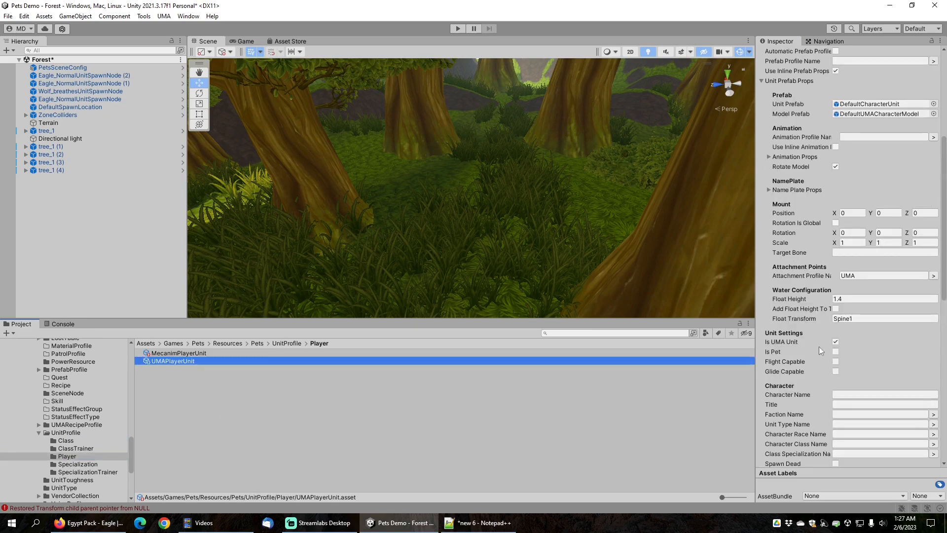
scroll(812, 347, "down", 5)
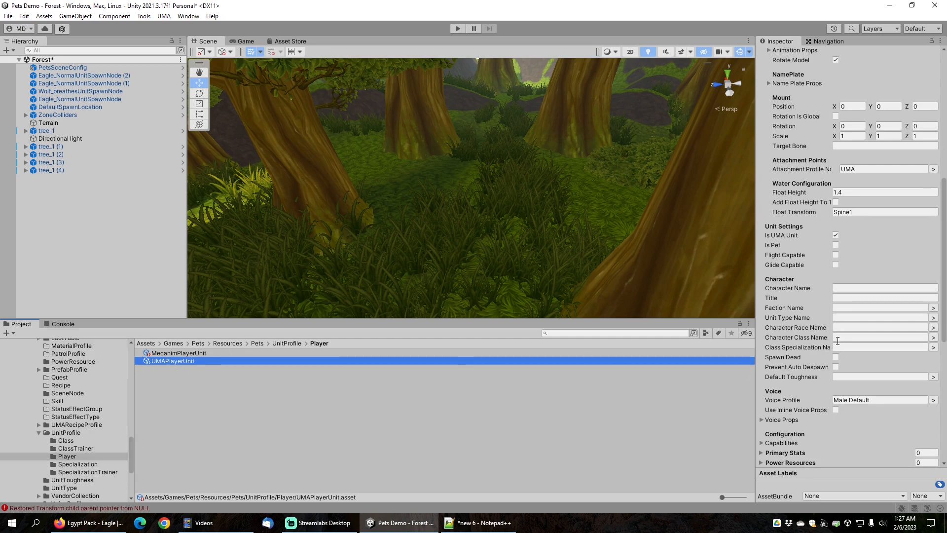
left_click(859, 317)
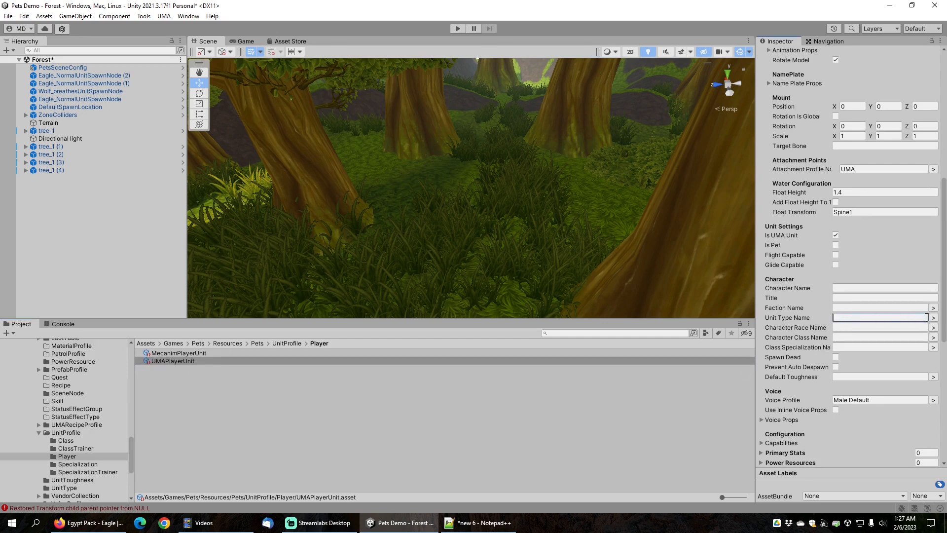
left_click(933, 318)
left_click(531, 183)
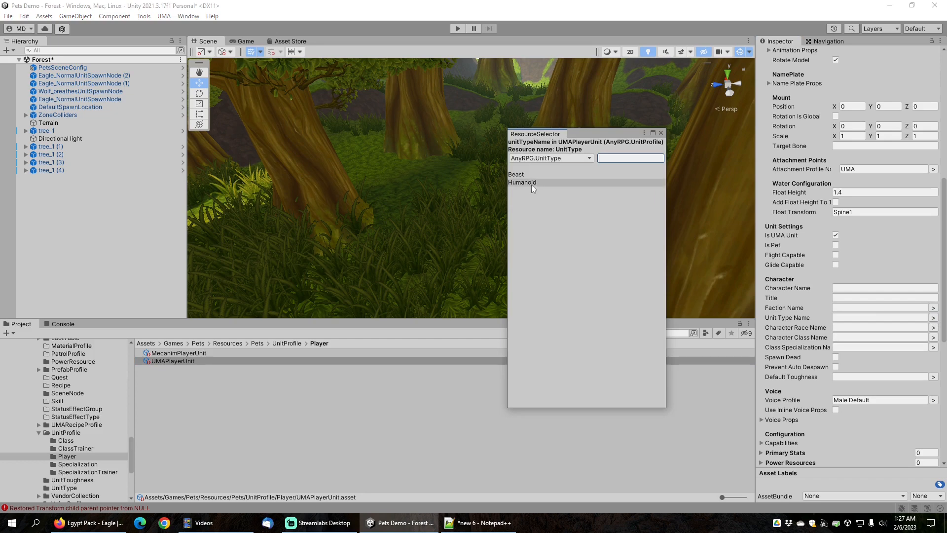
left_click(661, 133)
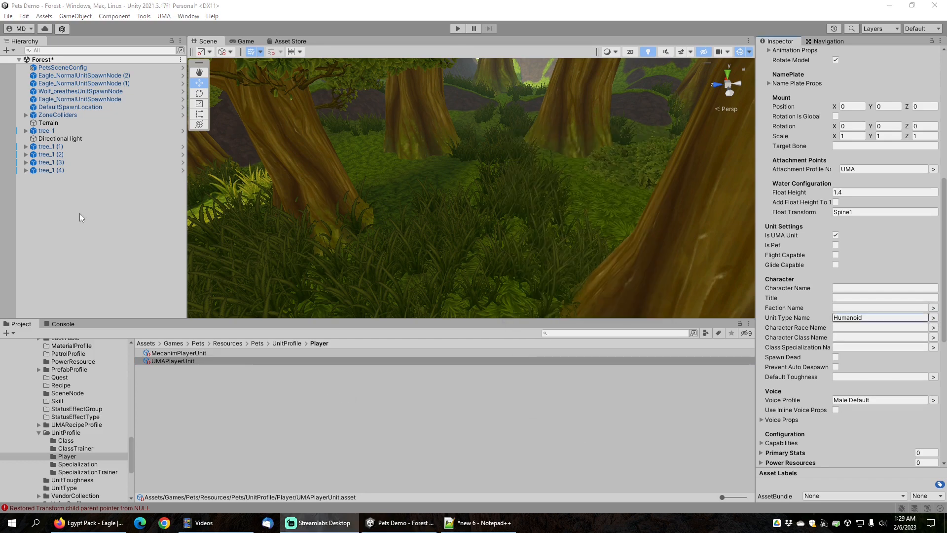
Save the Forest scene and run the game in Play mode
left_click(8, 16)
left_click(27, 63)
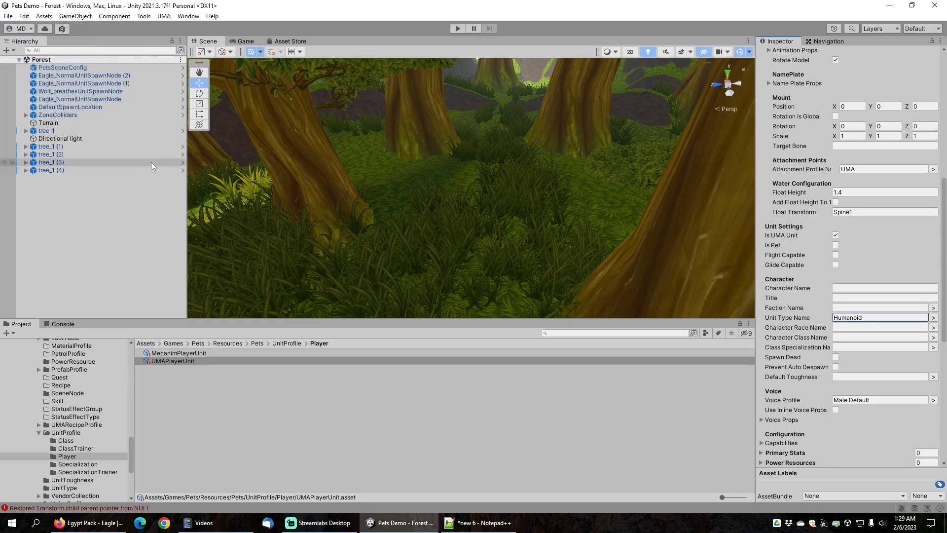
left_click(457, 28)
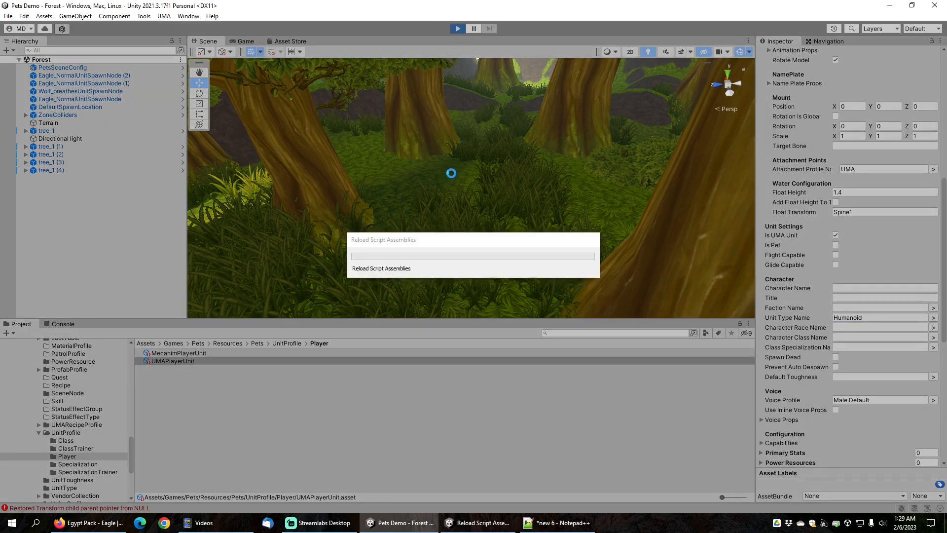
Start a new game from the main menu with the preset Archer Ranger character
left_click(232, 324)
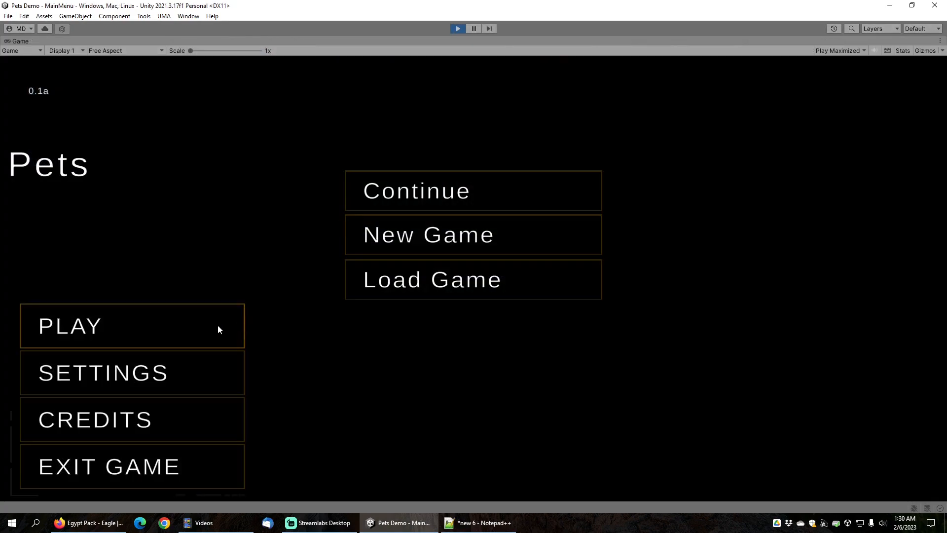
left_click(432, 237)
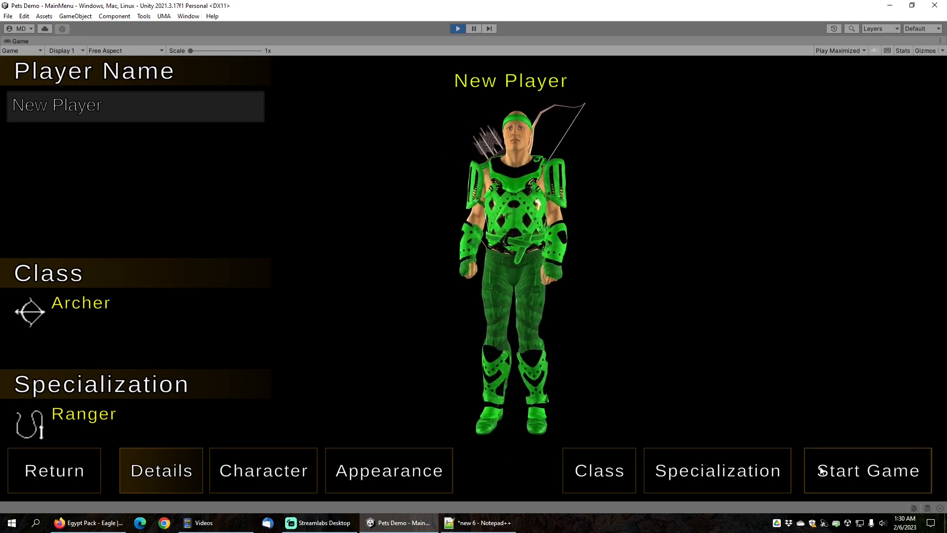
left_click(846, 476)
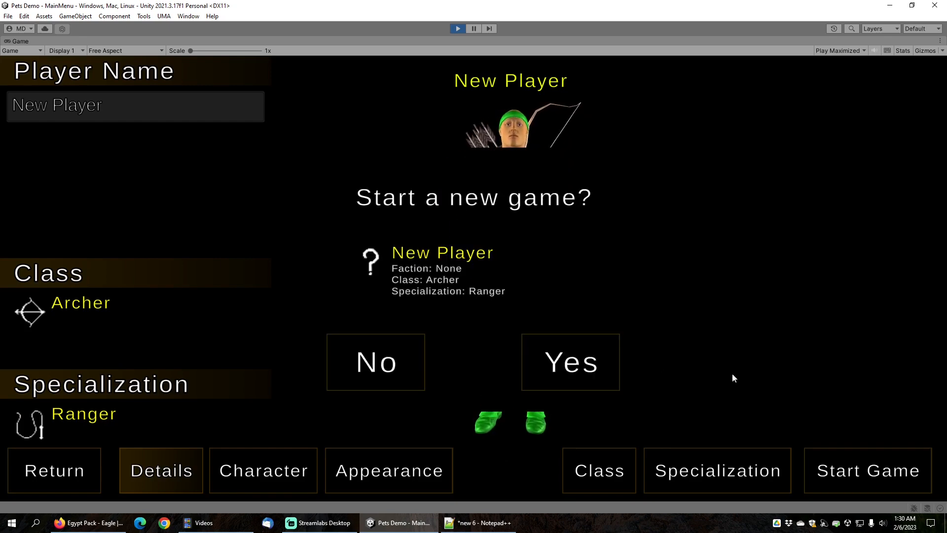
left_click(575, 362)
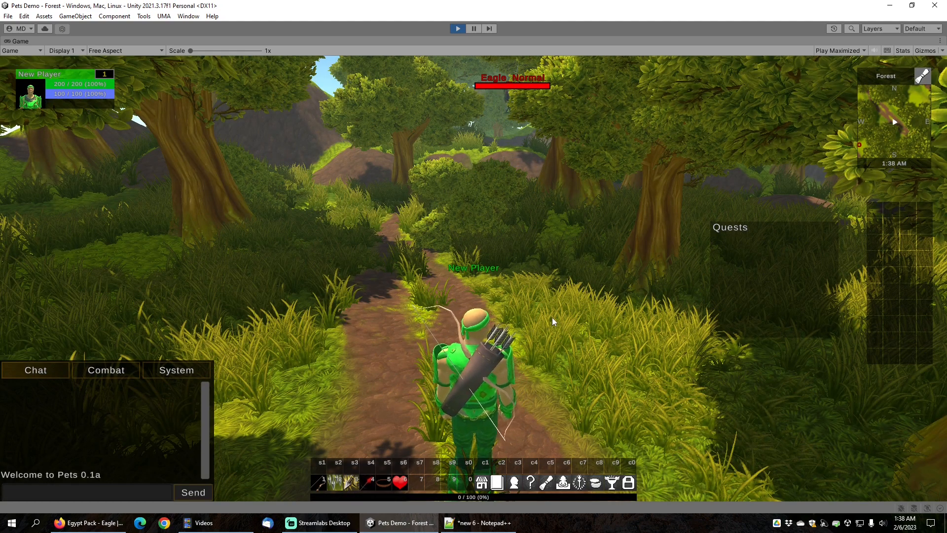
Target the Eagle_Normal enemy, check the Capture Beast ability, walk the player towards the eagle, and exit Play mode
mouse_move(401, 486)
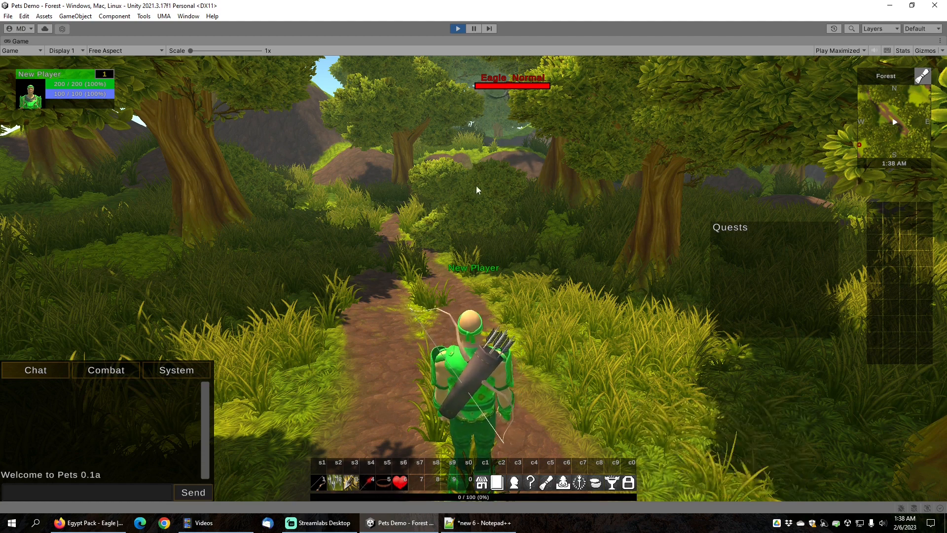
left_click(506, 87)
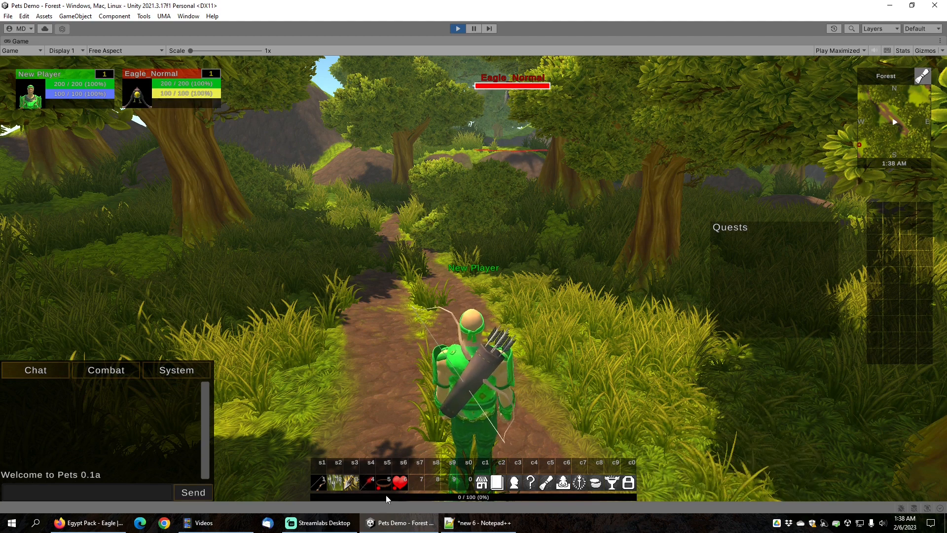
mouse_move(401, 490)
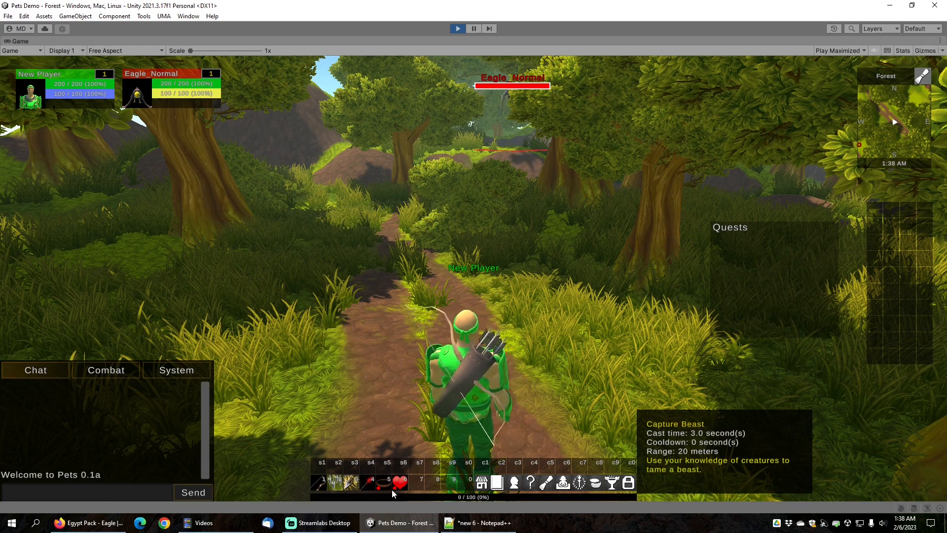
key("w")
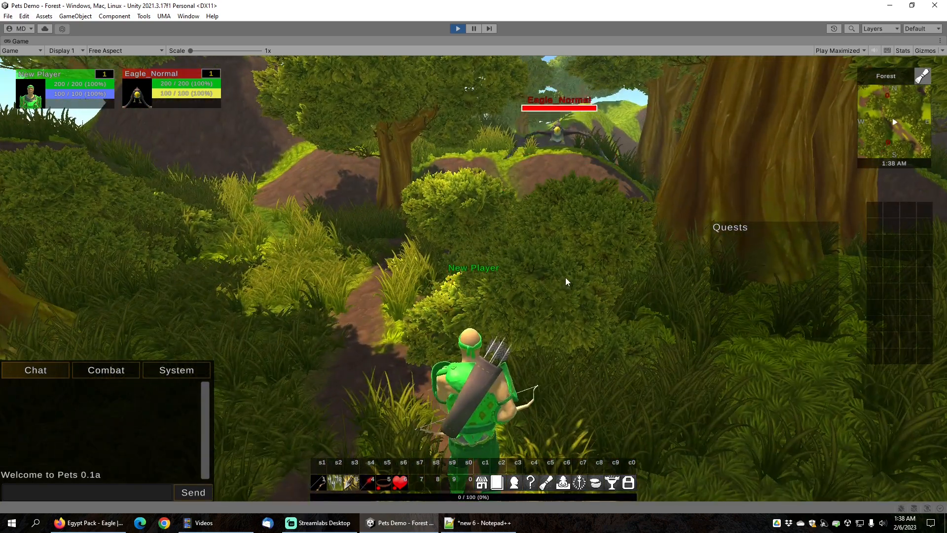
left_click(544, 286)
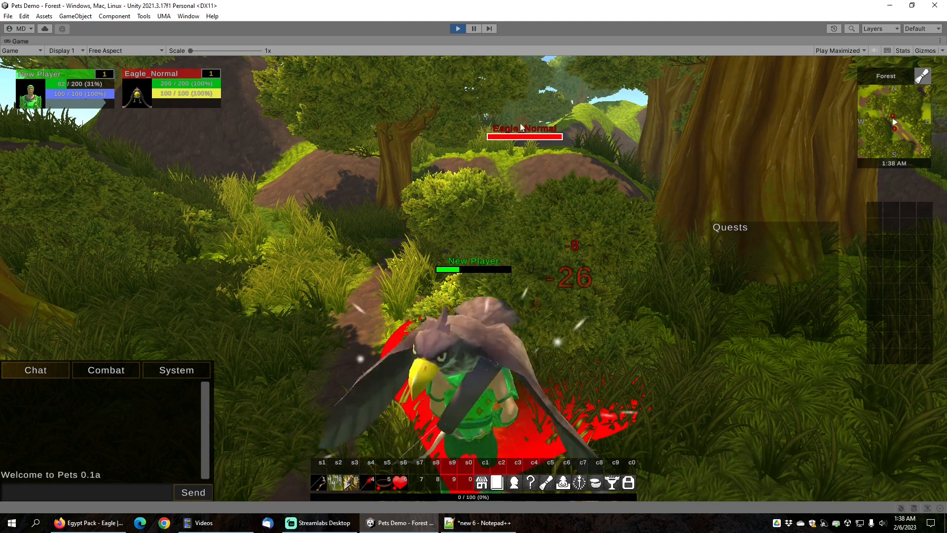
left_click(459, 28)
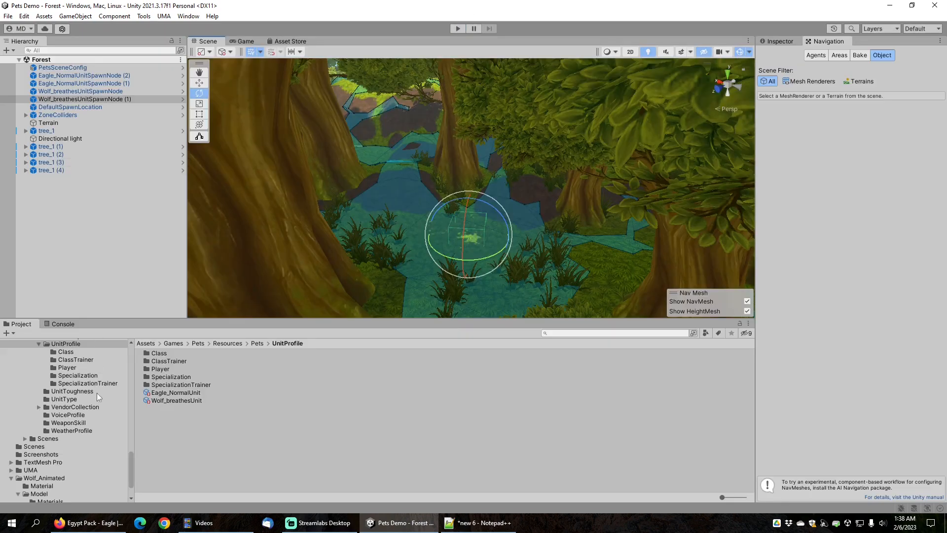
Open CharmPetAbility in BaseAbility/Status and examine its casting, target and ability effect settings
scroll(97, 401, "up", 8)
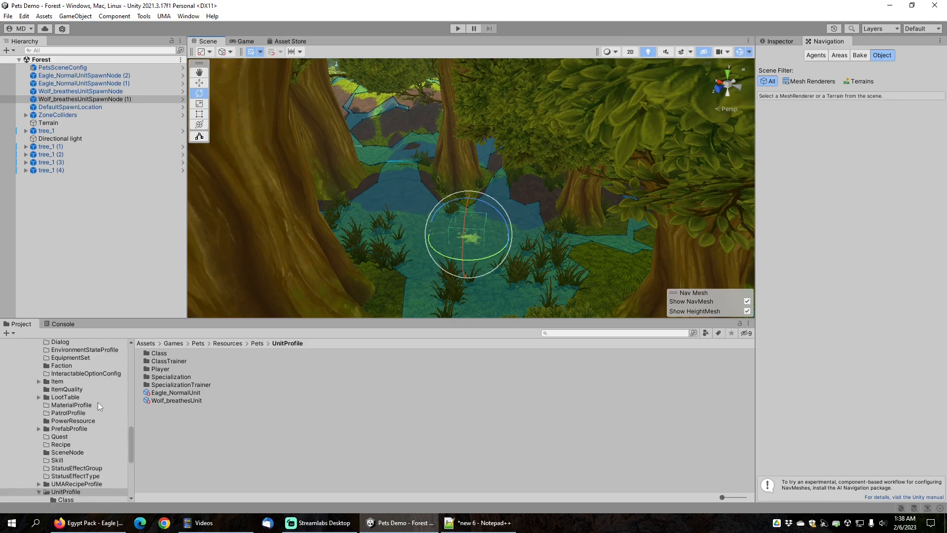
scroll(101, 393, "up", 5)
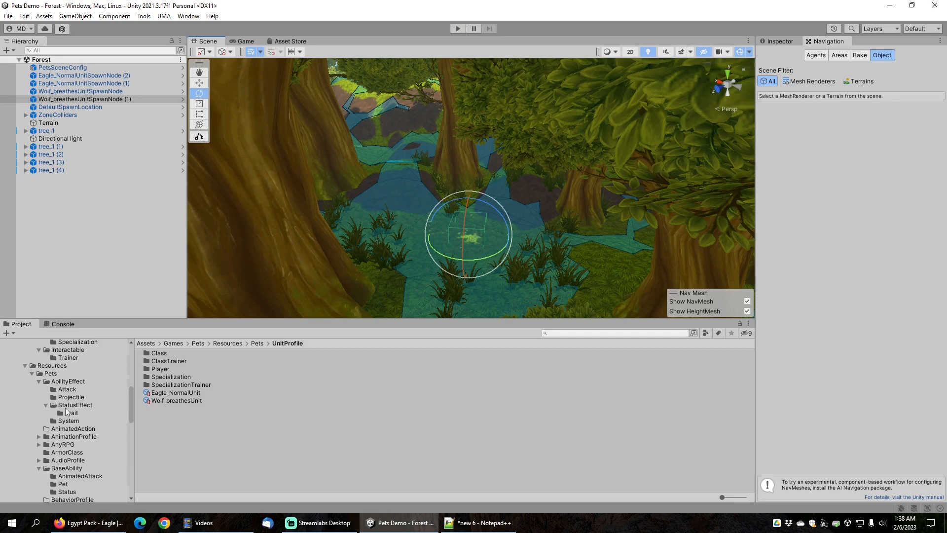
left_click(39, 381)
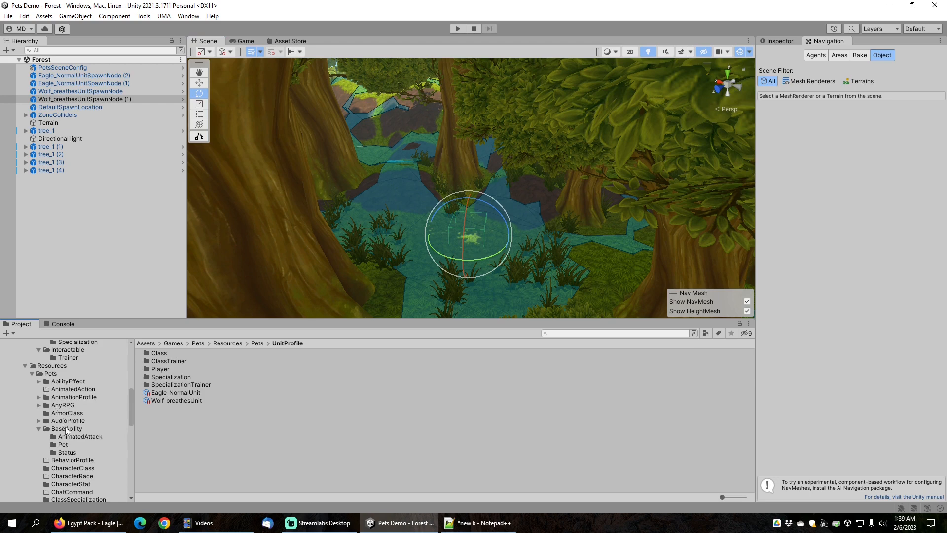
left_click(67, 429)
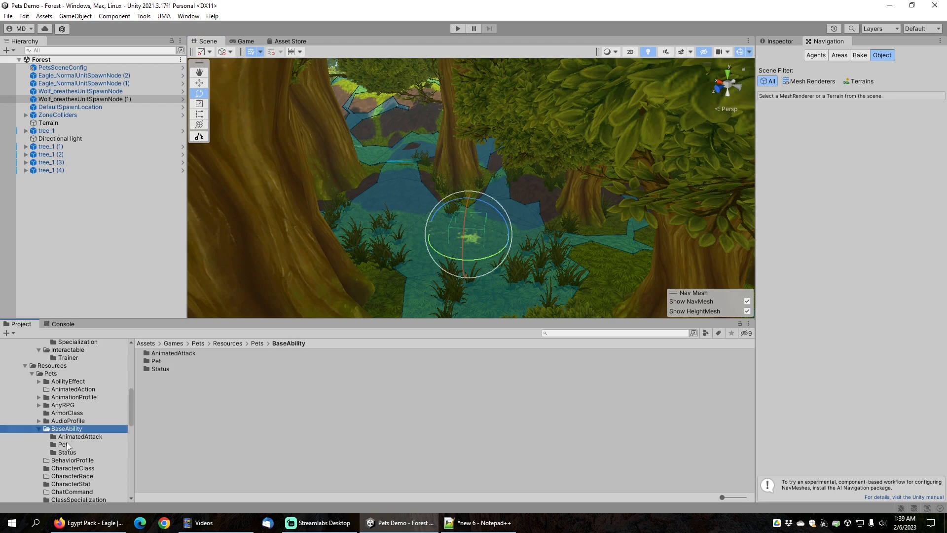
left_click(64, 444)
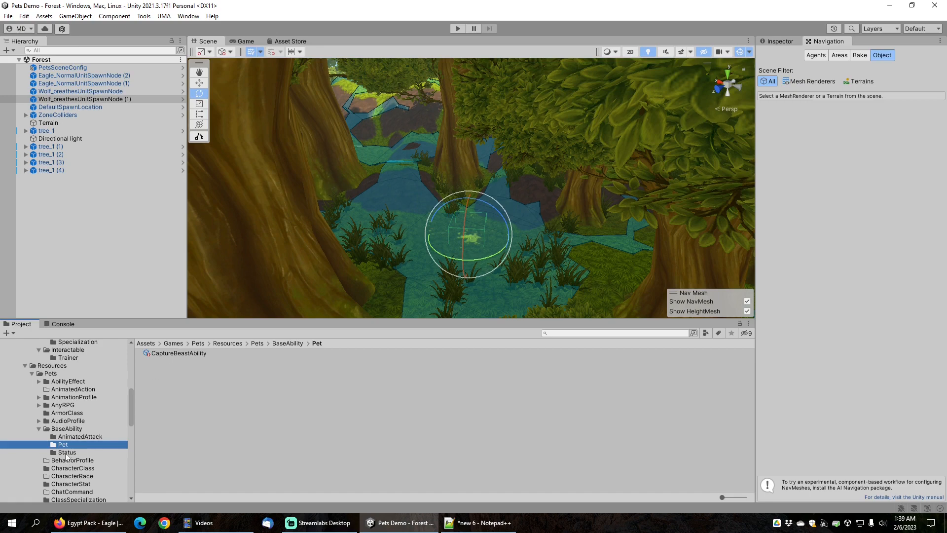
left_click(66, 453)
left_click(173, 353)
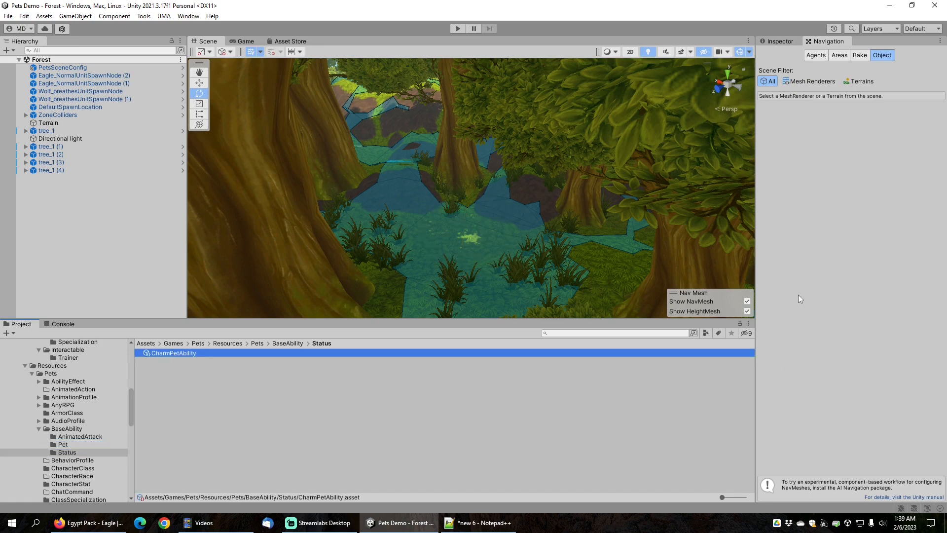
left_click(778, 41)
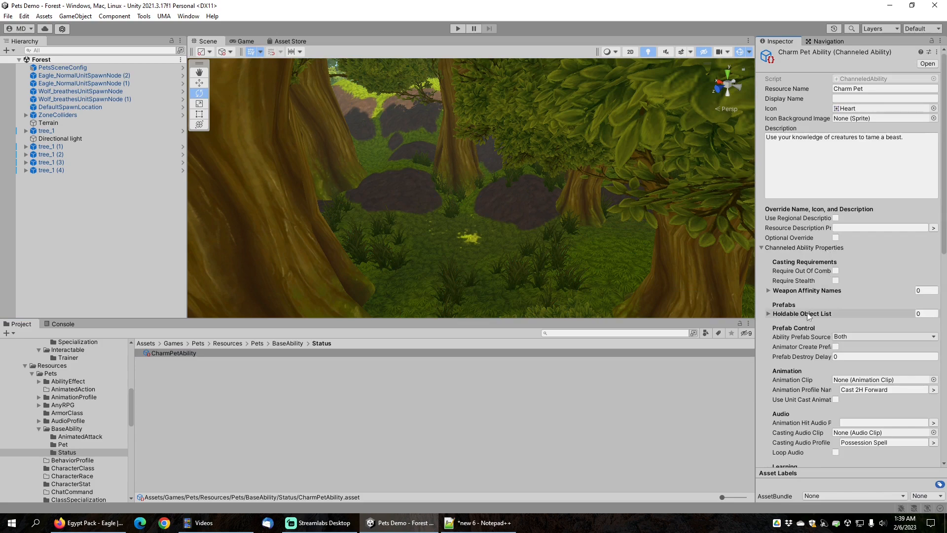
scroll(794, 313, "down", 5)
scroll(795, 311, "down", 9)
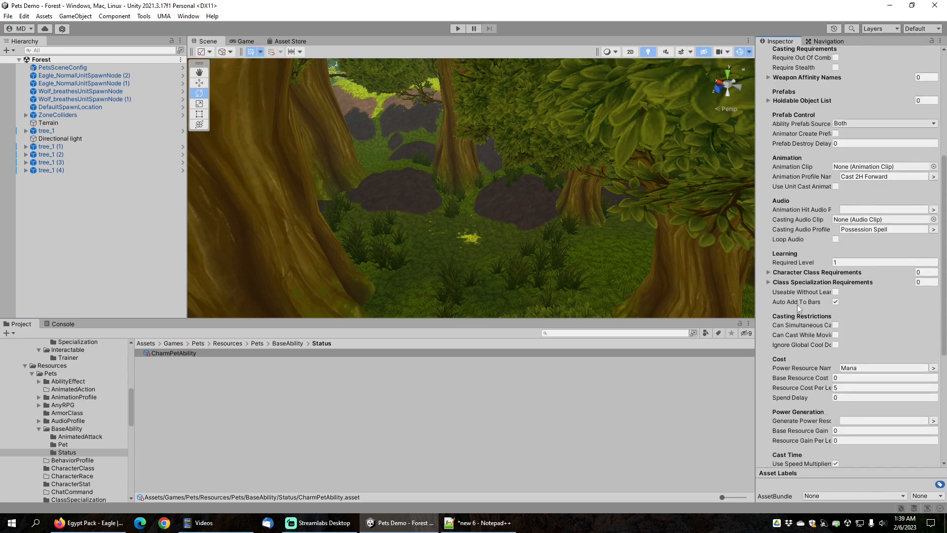
scroll(796, 321, "down", 5)
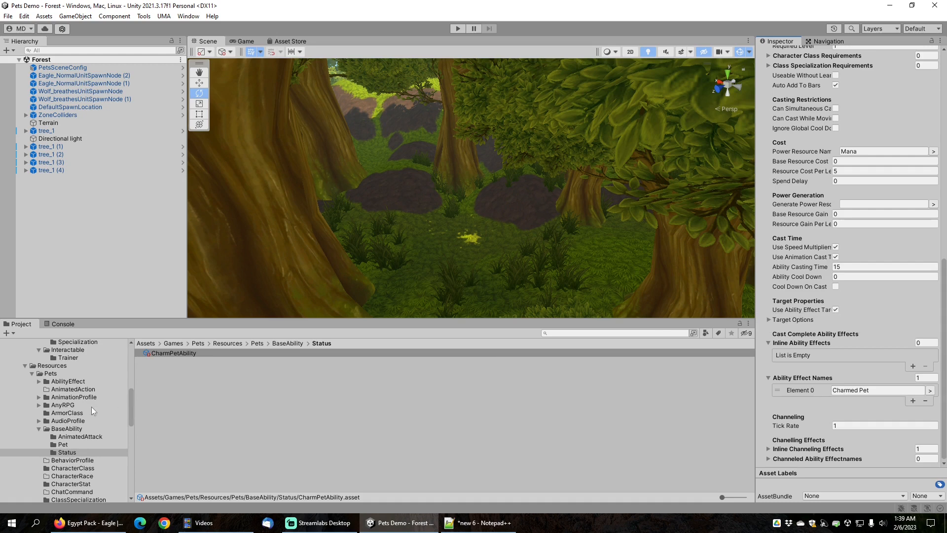
Open CharmedPetEffect in AbilityEffect/StatusEffect and examine its target options and Unit Type Restrictions
double_click(63, 382)
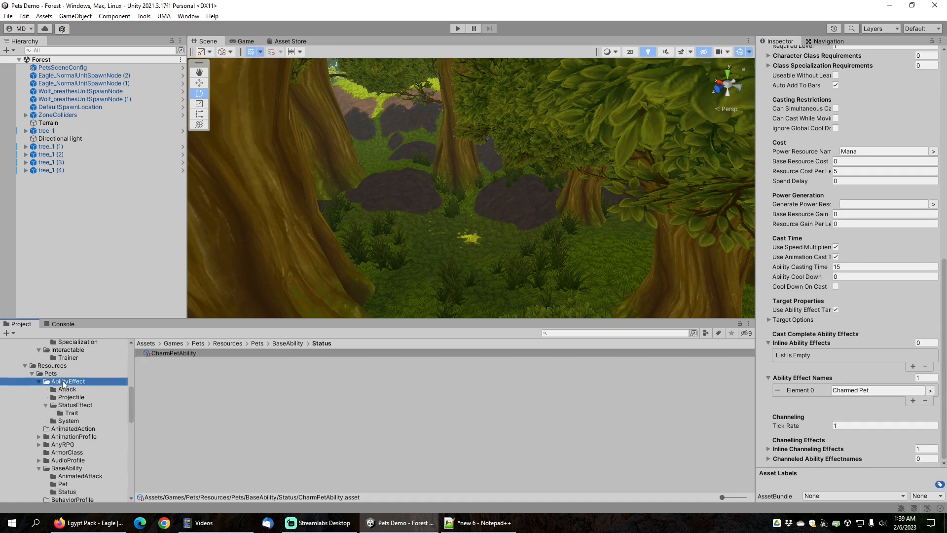
left_click(78, 405)
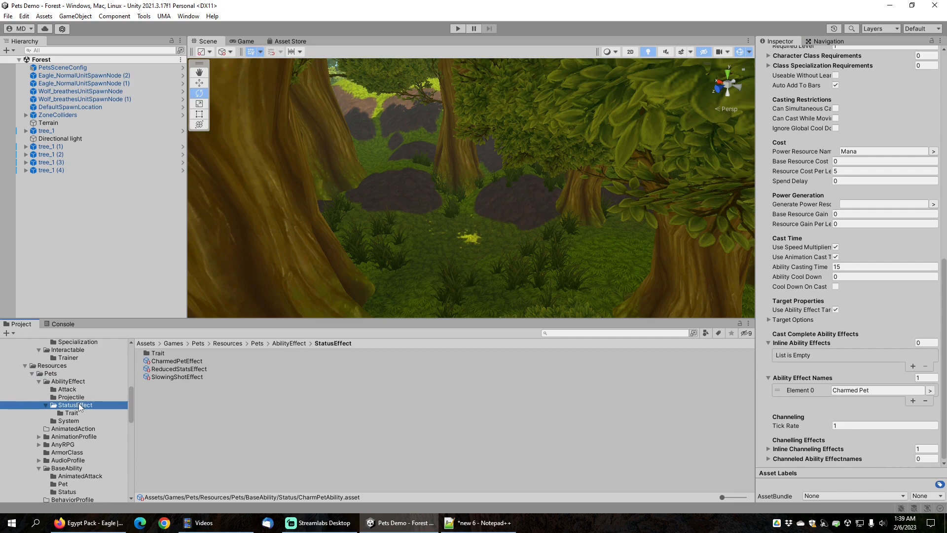
left_click(182, 361)
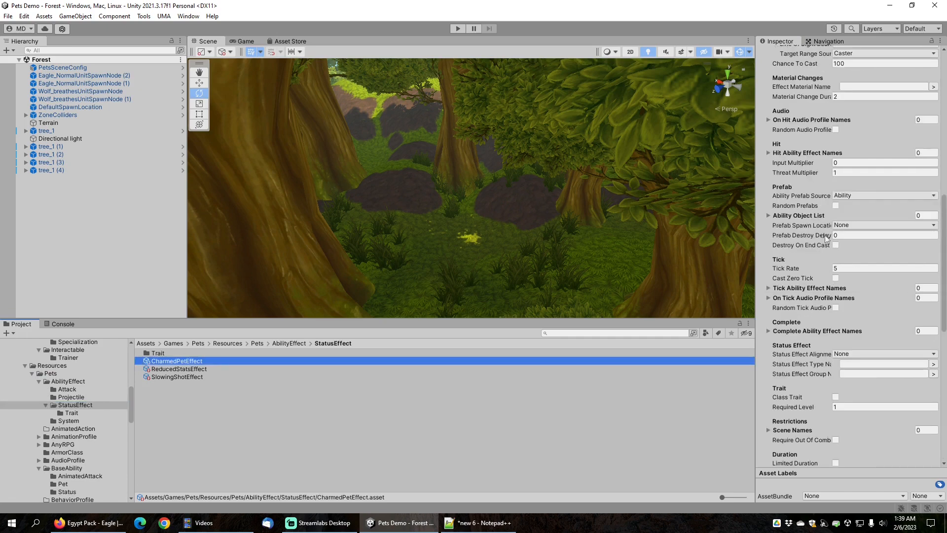
scroll(799, 200, "up", 4)
scroll(798, 201, "up", 5)
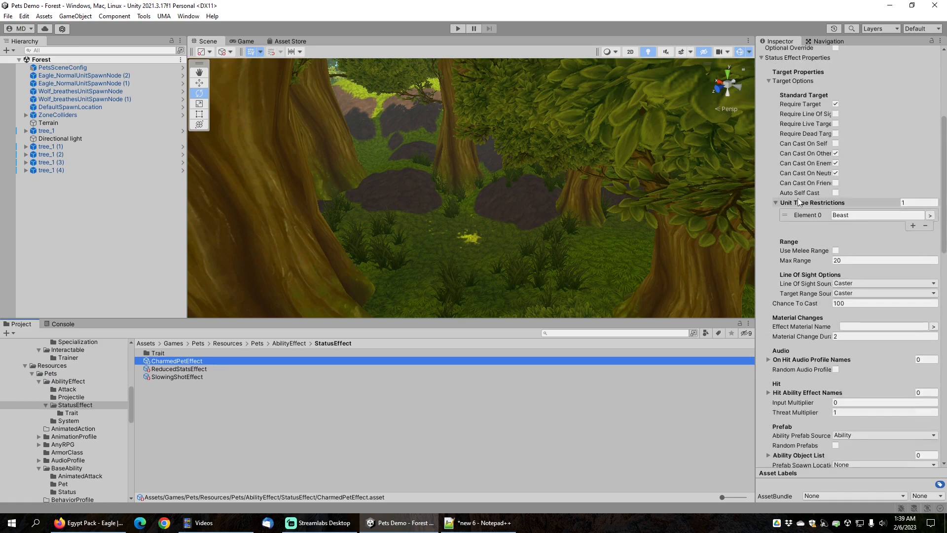
scroll(799, 200, "up", 1)
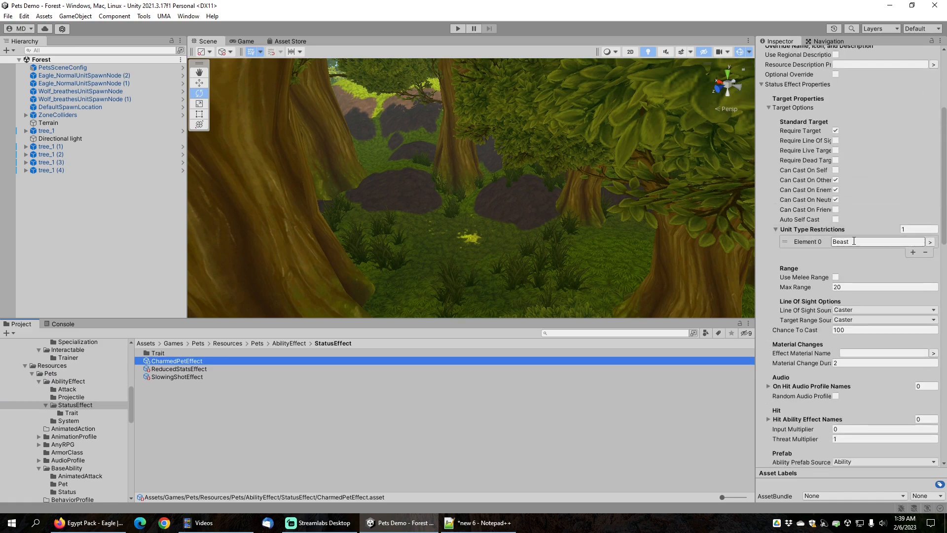
left_click(848, 241)
Open CaptureBeastAbility in BaseAbility/Pet and examine the Unit Type Restrictions of its inline capture pet effect
scroll(99, 437, "down", 3)
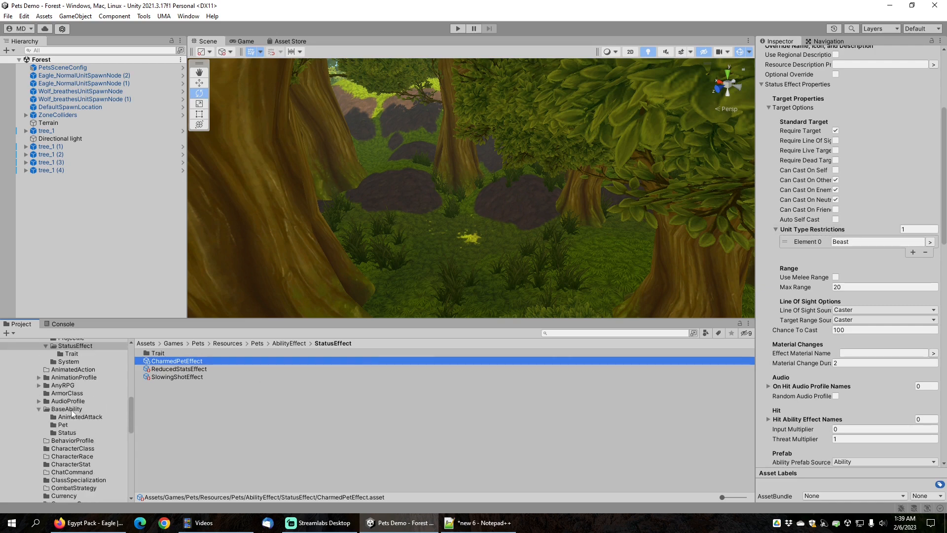
left_click(71, 410)
left_click(69, 417)
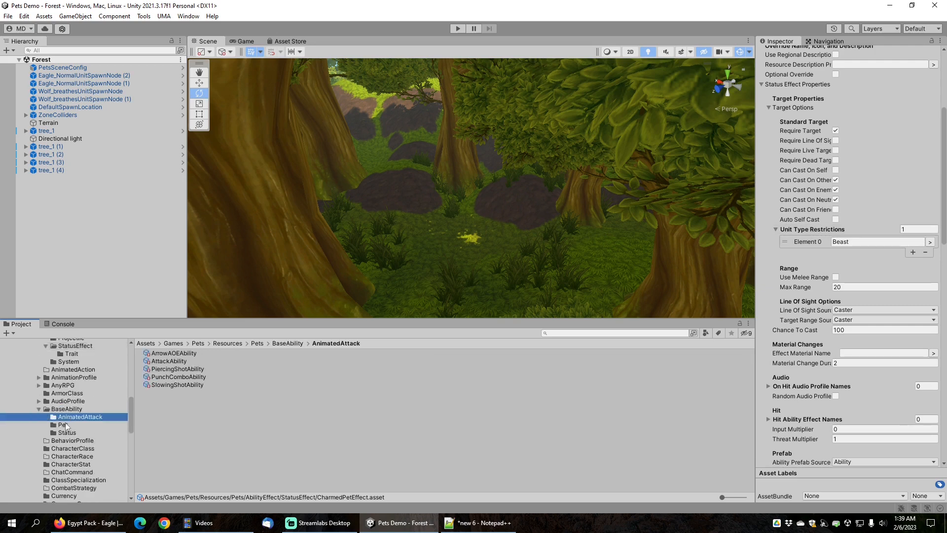
left_click(63, 425)
left_click(182, 353)
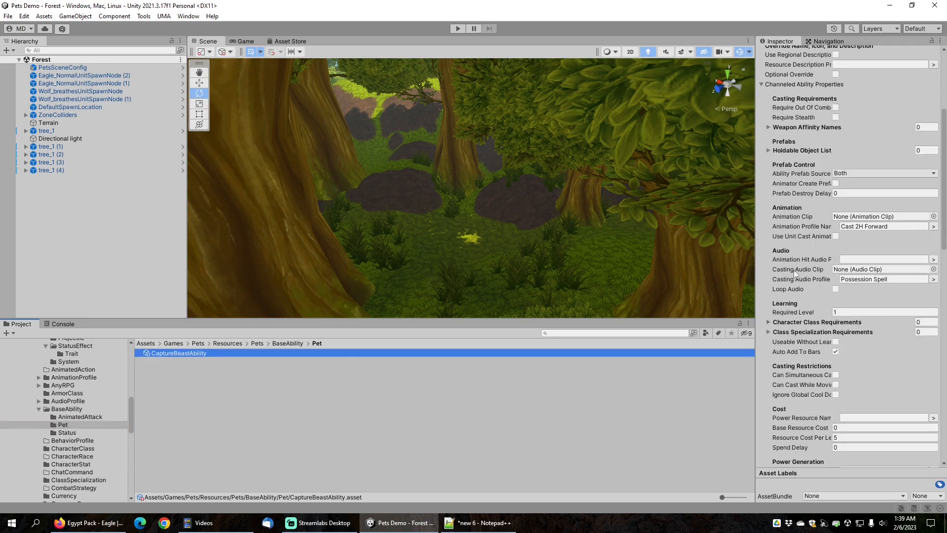
scroll(803, 276, "down", 12)
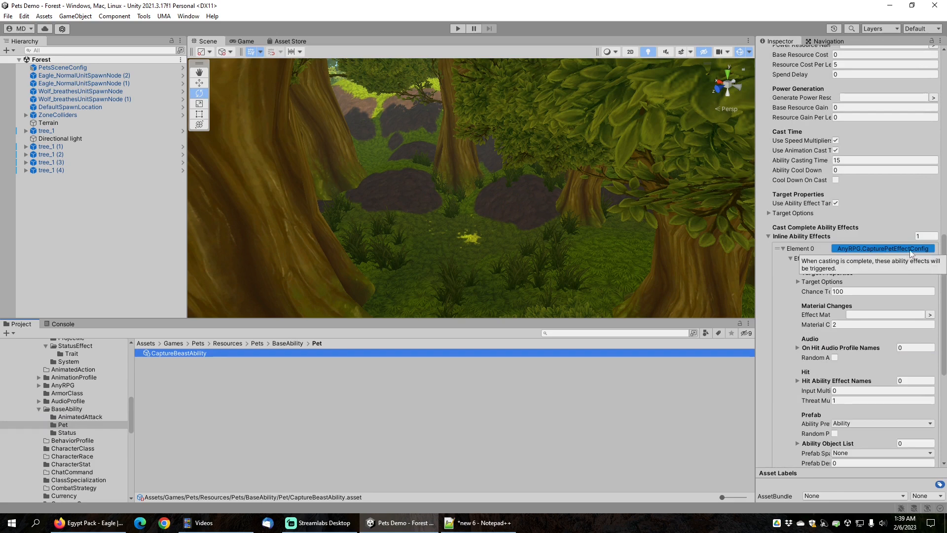
scroll(791, 292, "down", 5)
scroll(791, 292, "down", 5)
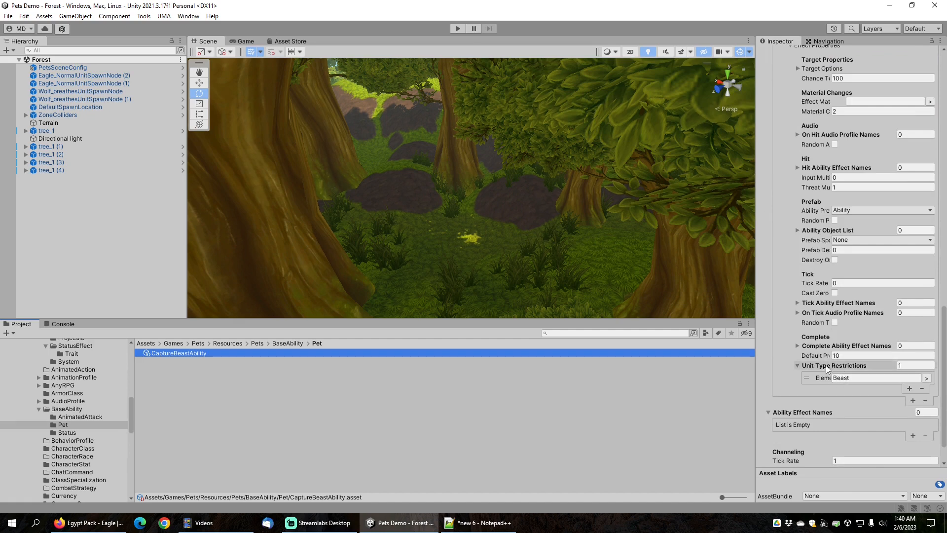
Set the Unit Type Name of both the Eagle_NormalUnit and Wolf_breathesUnit profiles in UnitProfile to Beast
scroll(94, 400, "up", 5)
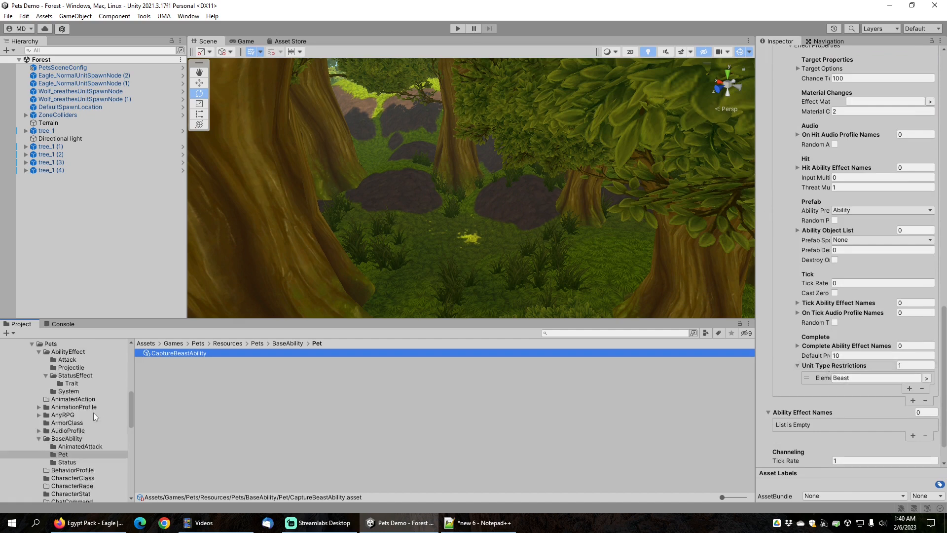
scroll(101, 407, "up", 1)
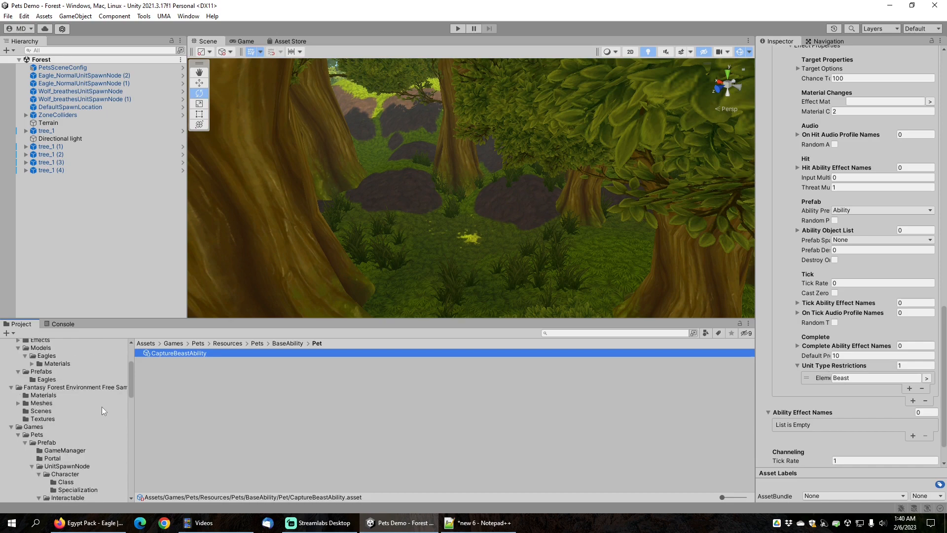
scroll(78, 419, "down", 4)
scroll(73, 400, "down", 6)
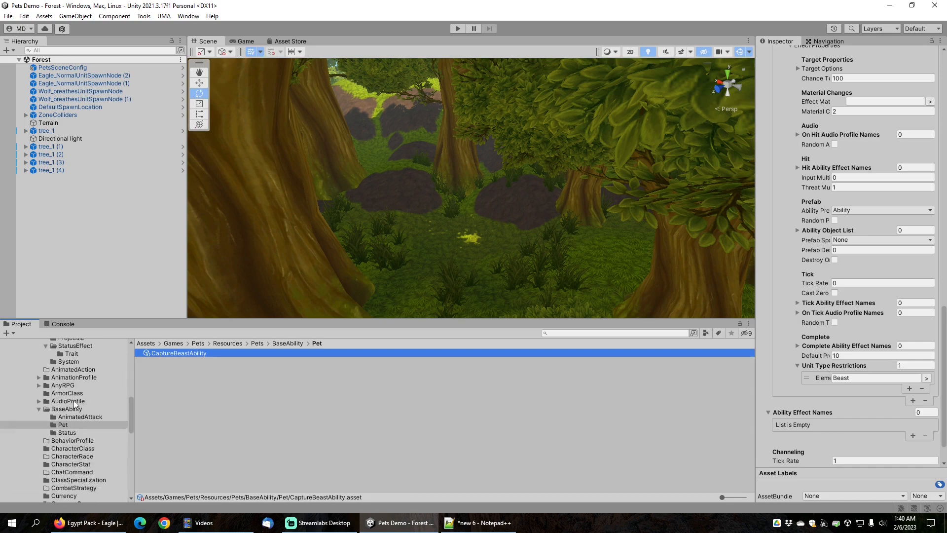
scroll(81, 414, "down", 6)
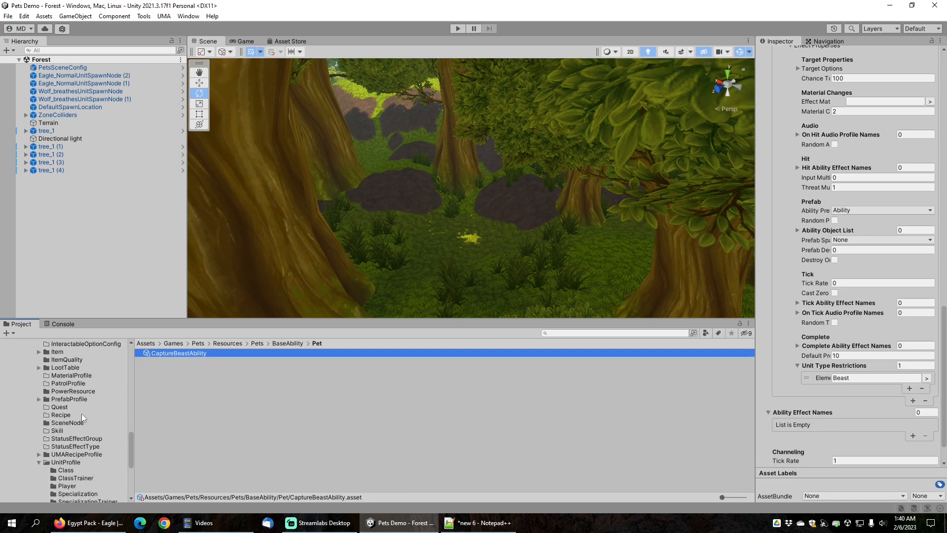
left_click(73, 402)
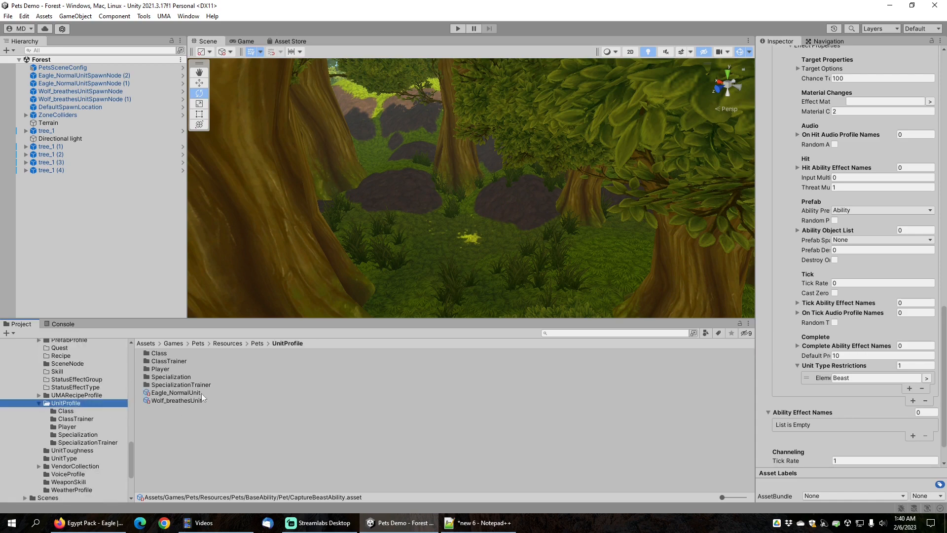
left_click(182, 393)
left_click(177, 400, "shift")
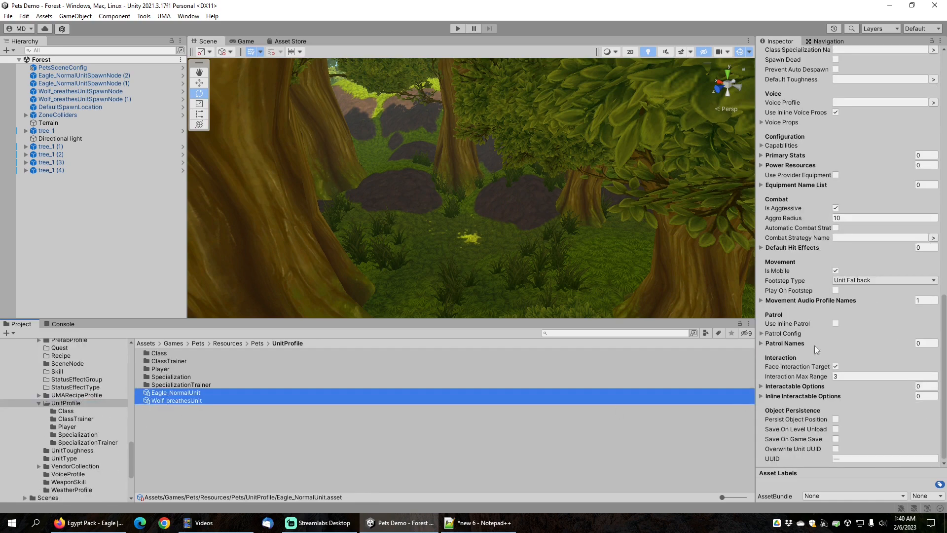
scroll(812, 244, "up", 7)
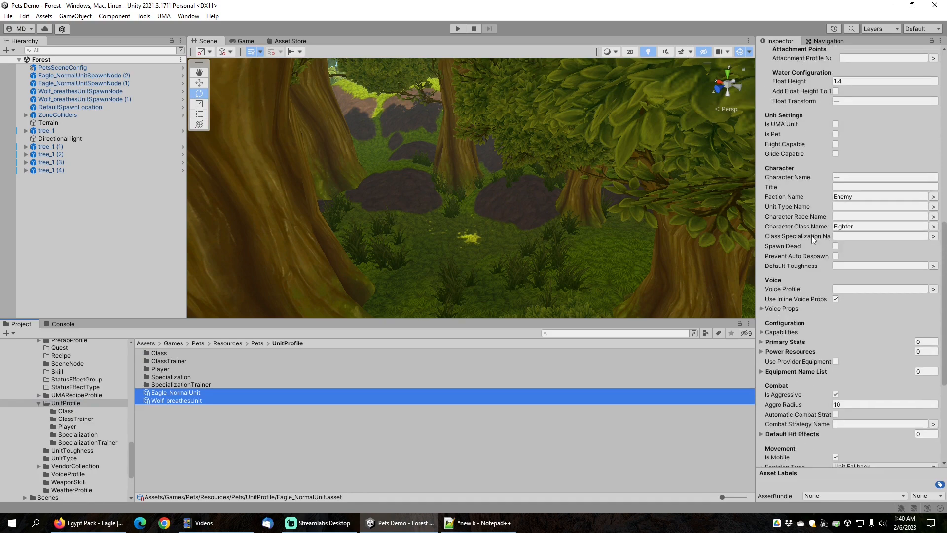
left_click(933, 206)
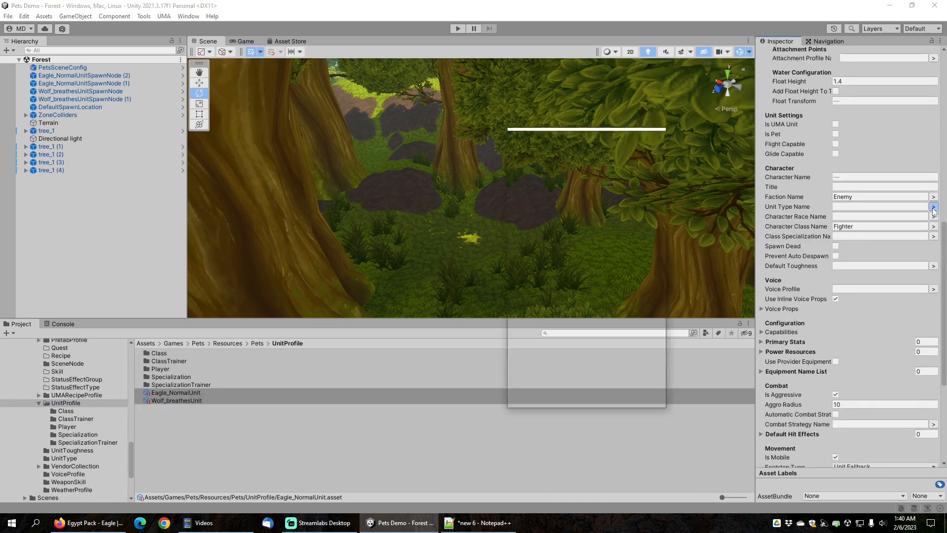
left_click(518, 175)
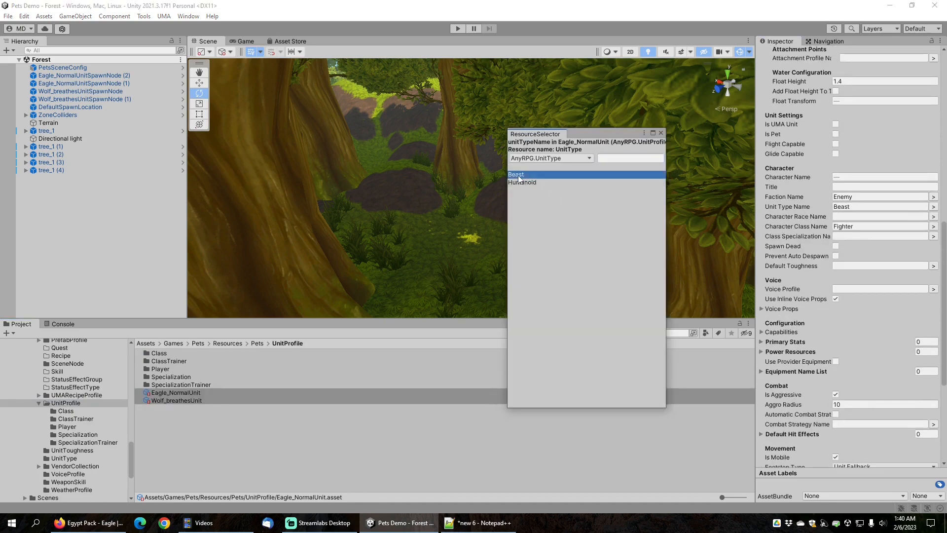
left_click(659, 132)
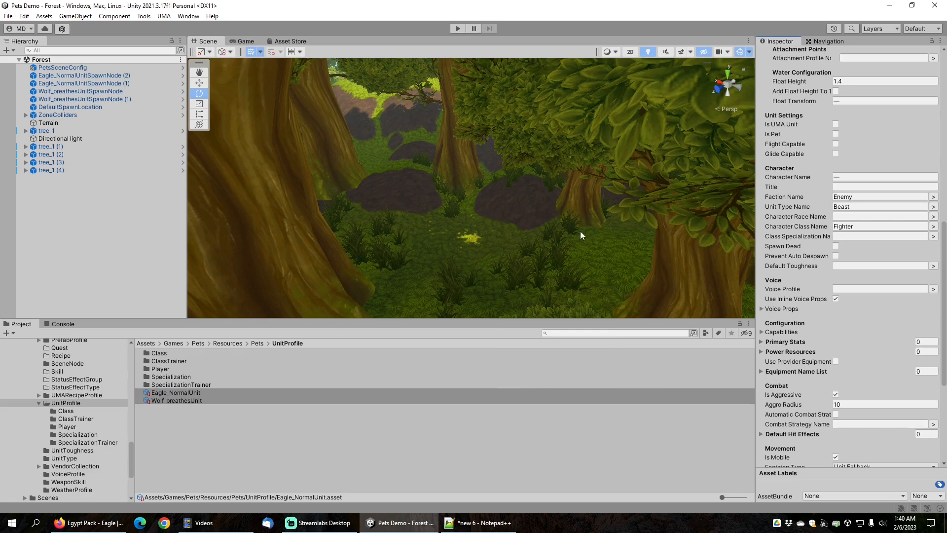
Run the Forest scene, target the Eagle_Normal enemy and cast Charm Pet on it
left_click(459, 28)
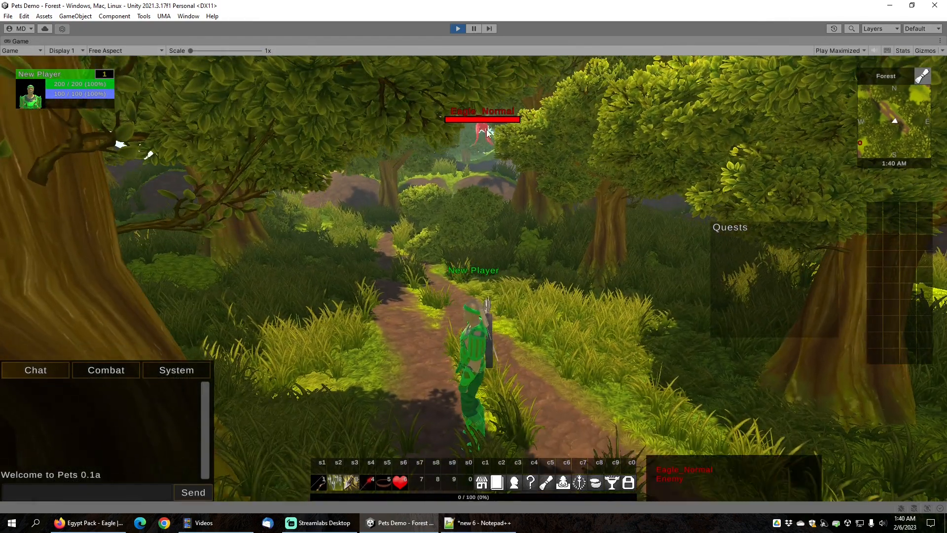
left_click(486, 130)
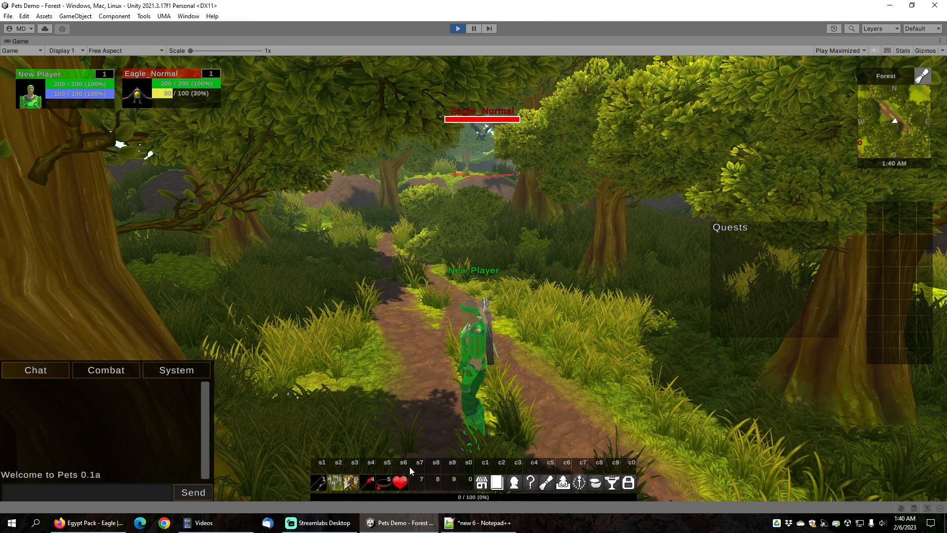
scroll(510, 317, "up", 3)
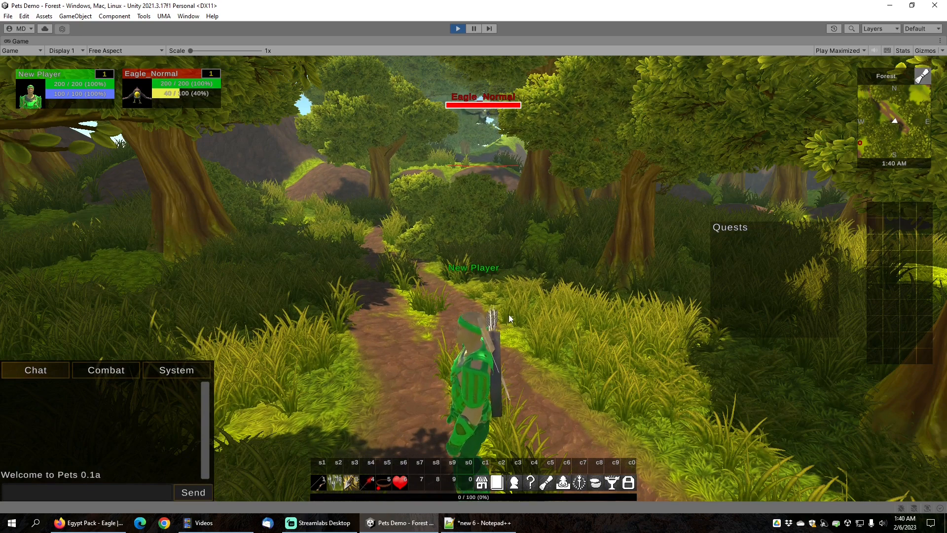
left_click(403, 485)
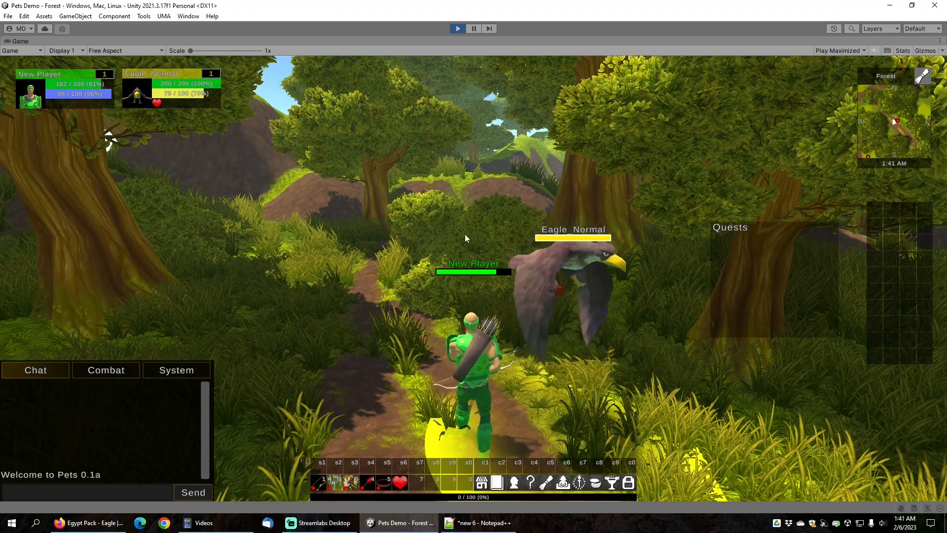
right_click_drag(465, 234, 599, 291)
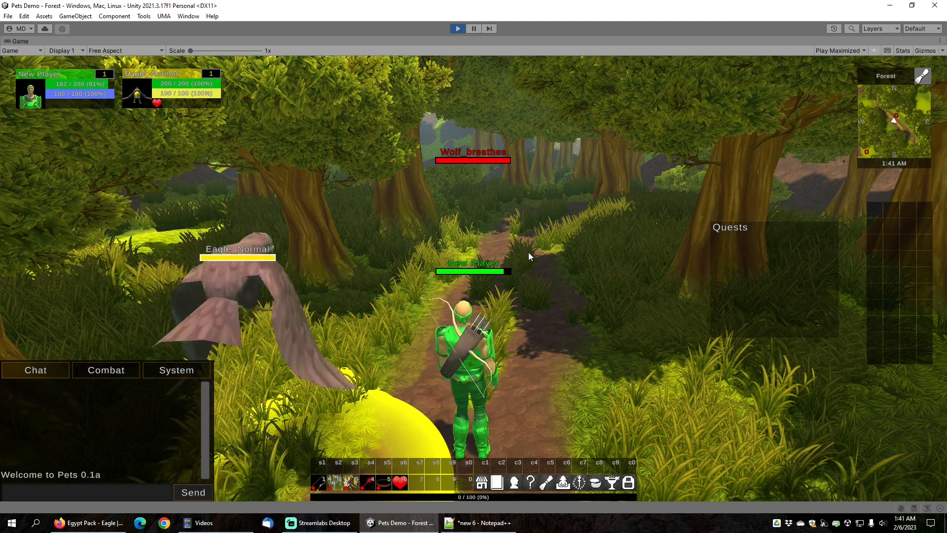
Check the player's pet list from the character sheet, return to the forest and clear the eagle target
key("c")
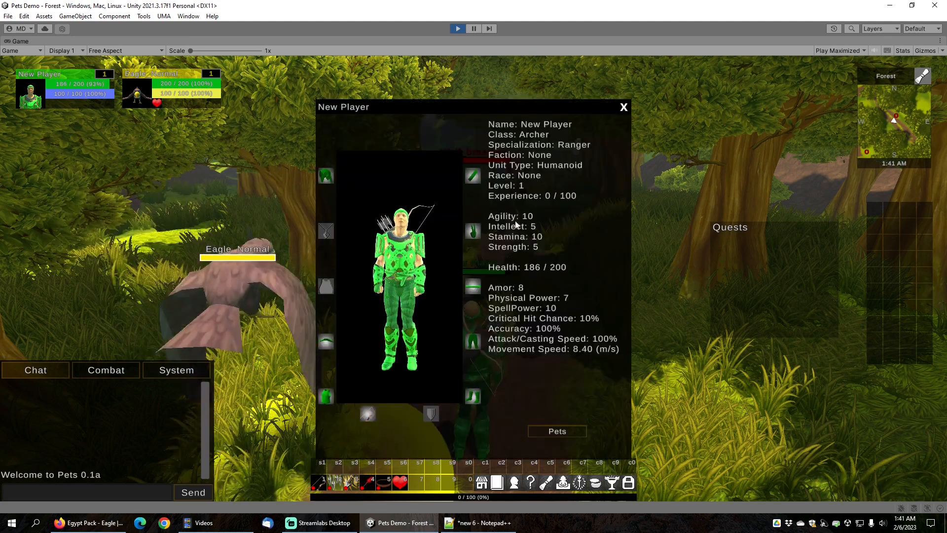
left_click(556, 430)
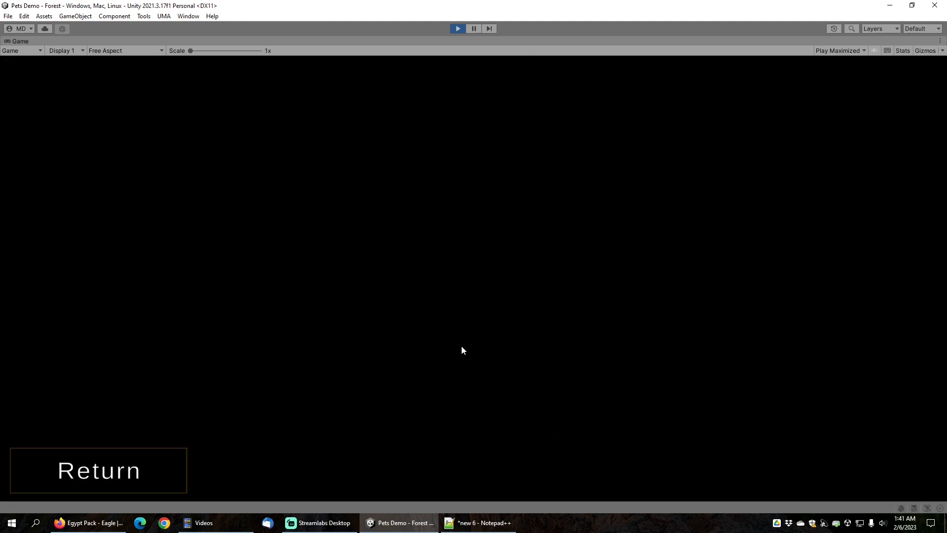
left_click(134, 472)
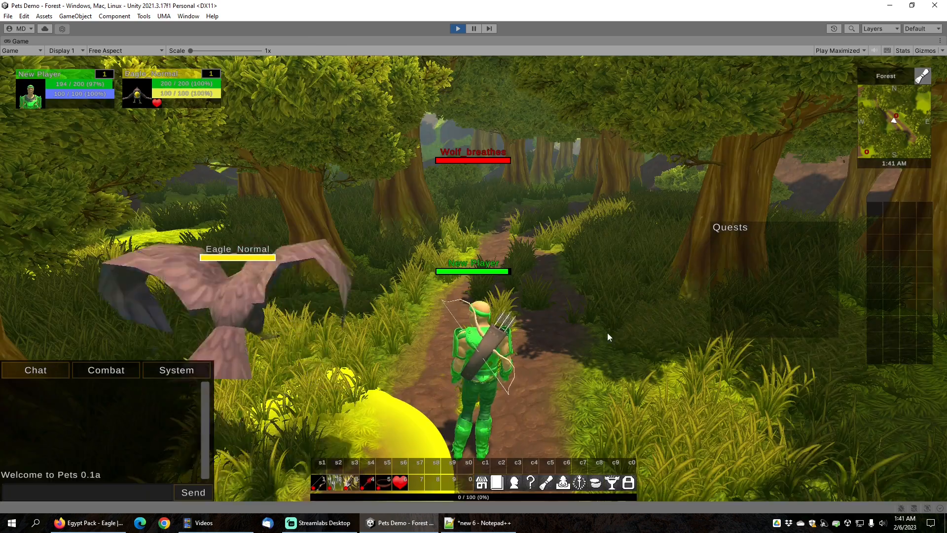
left_click(543, 309)
mouse_move(395, 485)
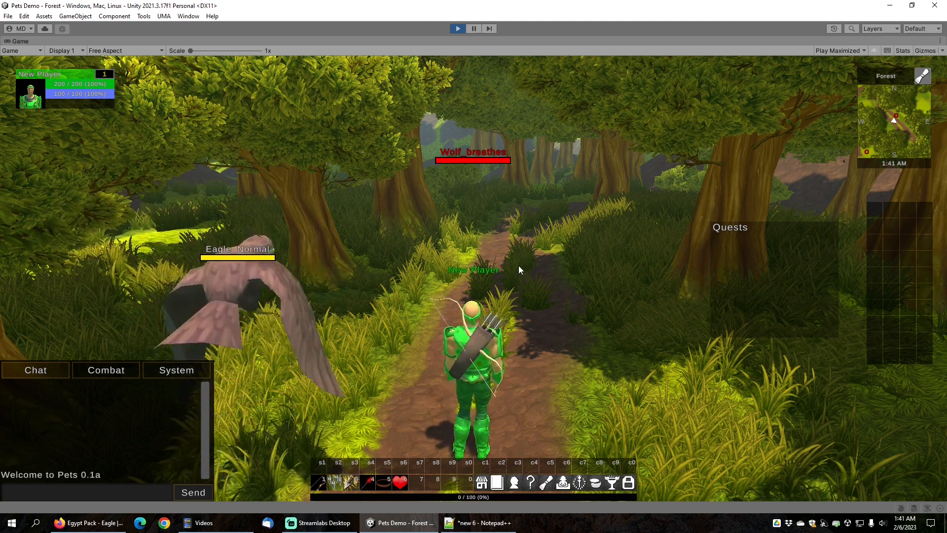
Stop the game and enable Is Pet on both the Eagle_NormalUnit and Wolf_breathesUnit profiles
left_click(458, 29)
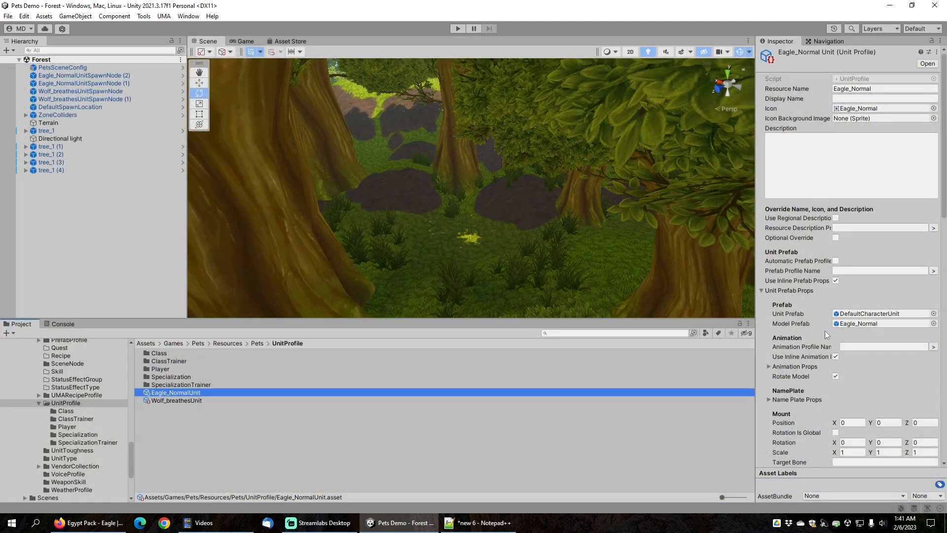
scroll(808, 354, "down", 9)
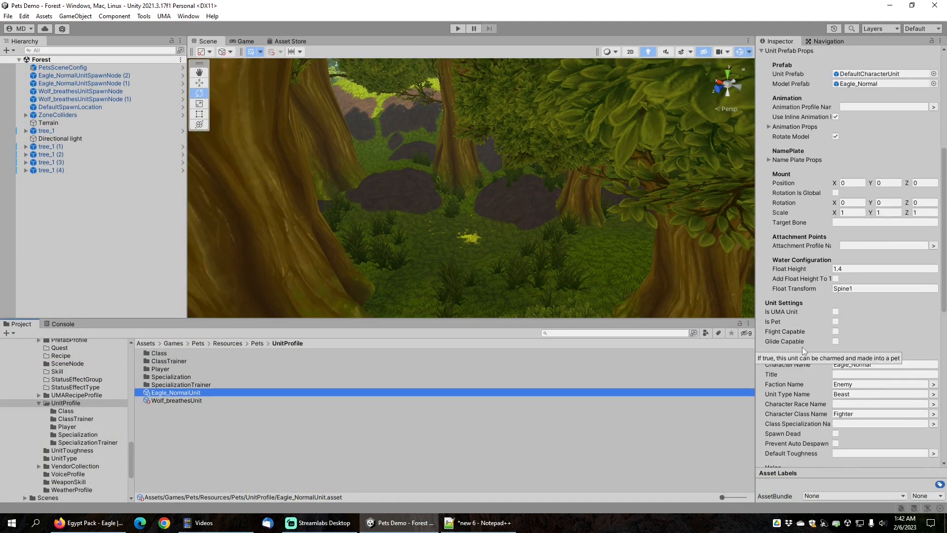
left_click(835, 322)
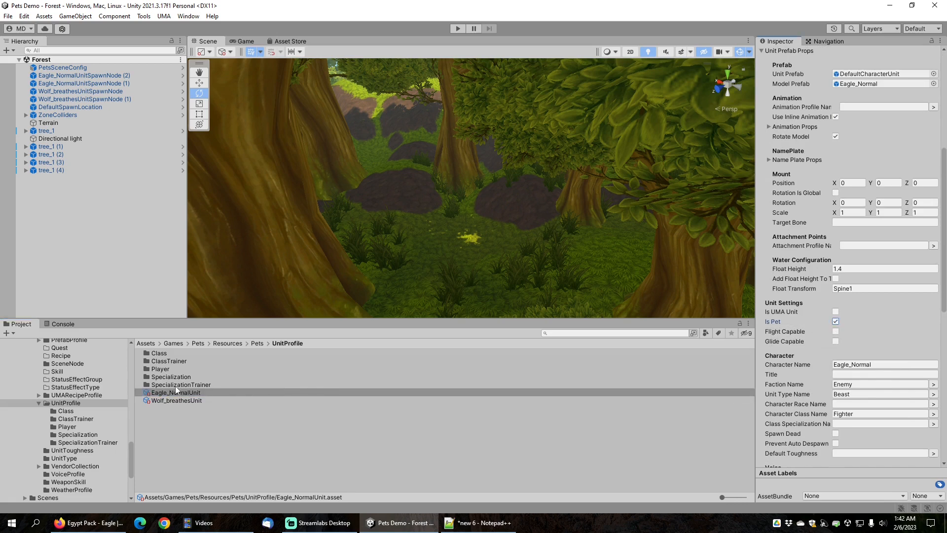
left_click(179, 401)
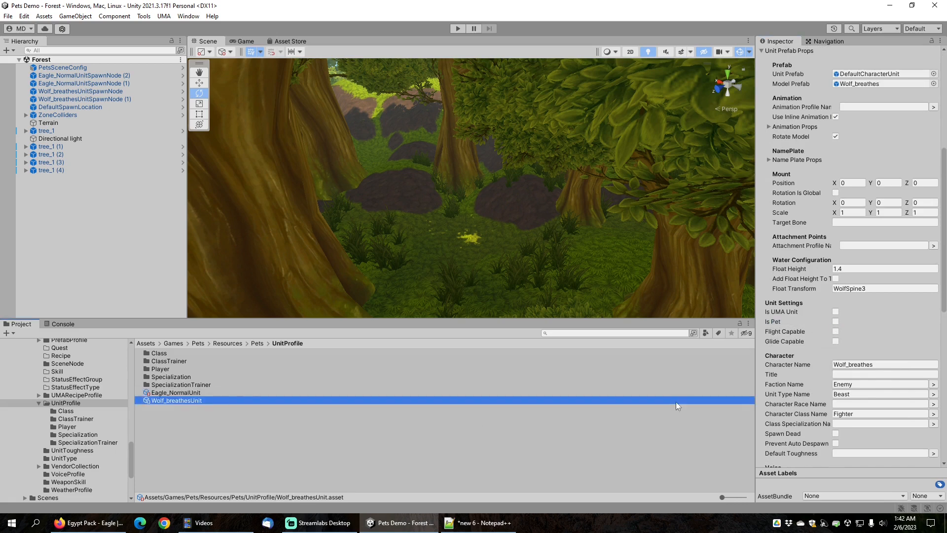
left_click(835, 321)
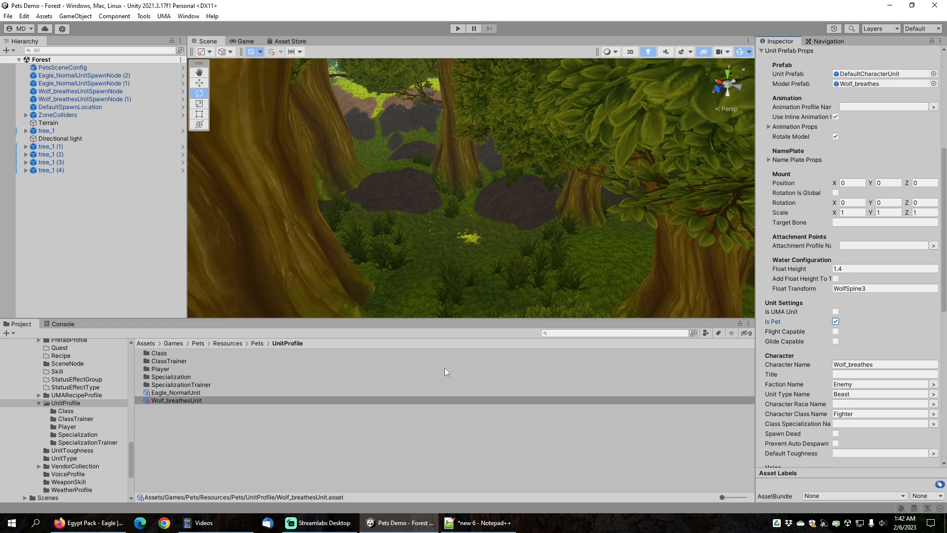
Run the Forest scene again, approach the targeted Eagle_Normal enemy and cast Capture Beast on it
left_click(458, 28)
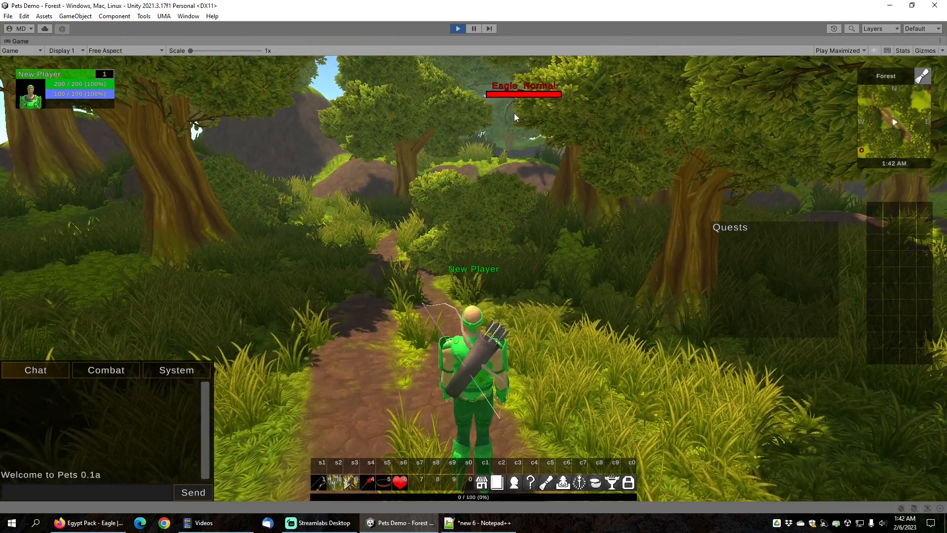
left_click(513, 95)
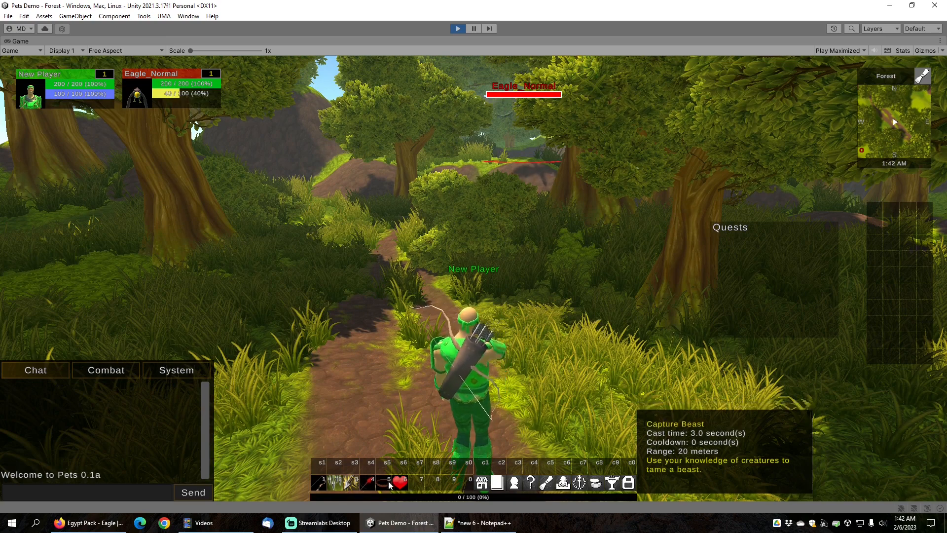
key("w")
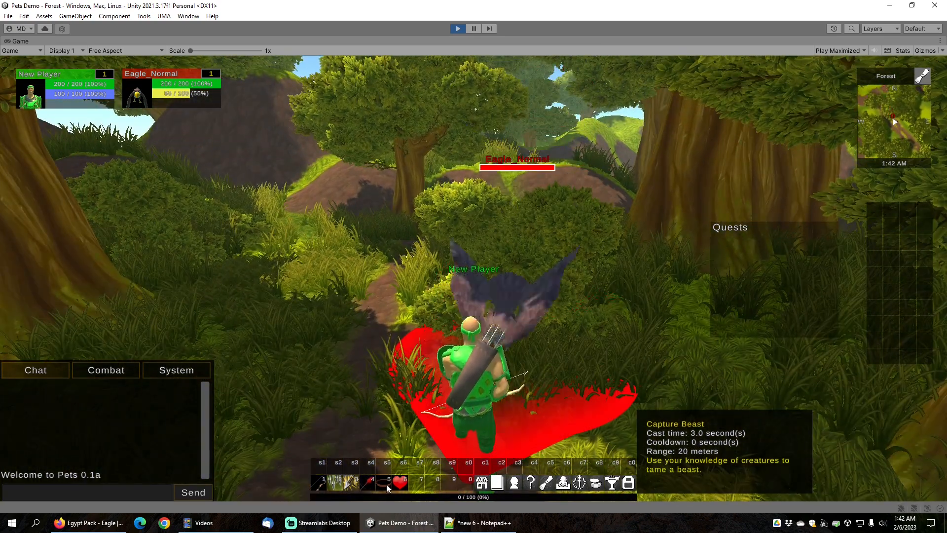
left_click(385, 483)
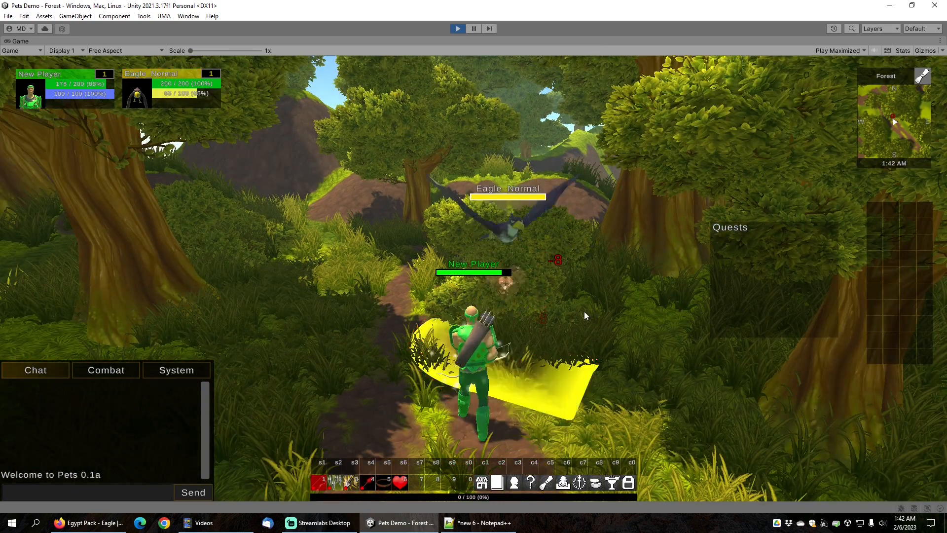
right_click_drag(489, 211, 508, 213)
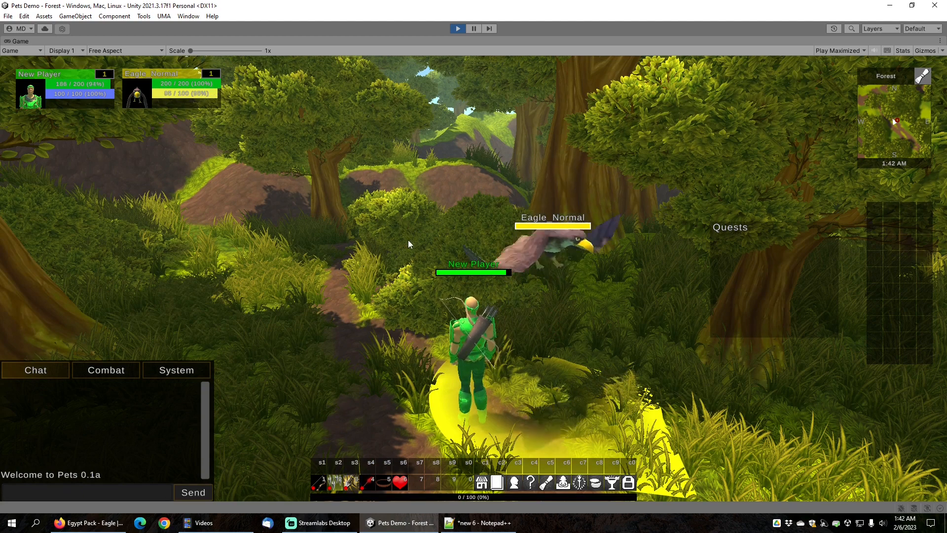
Check the player's pet list for the captured eagle, preview its model and return to the forest
key("c")
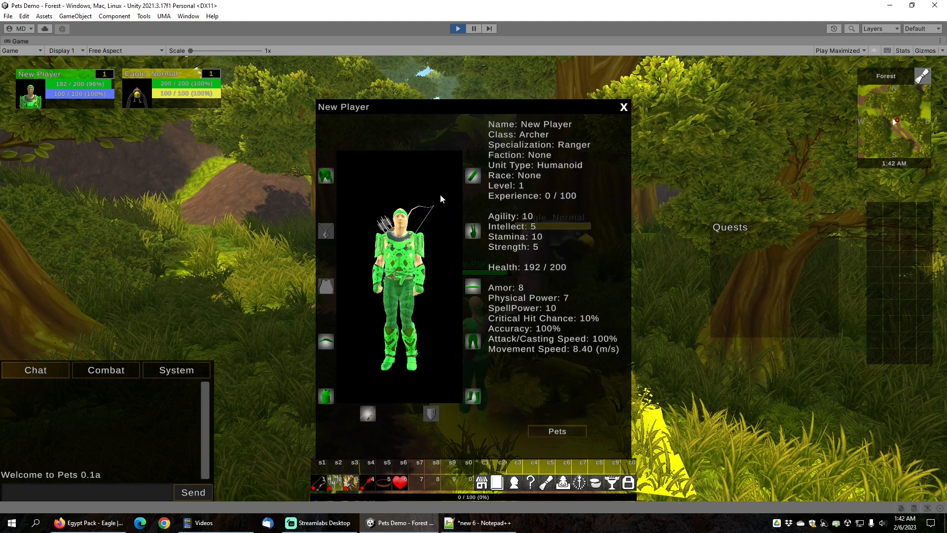
left_click(551, 433)
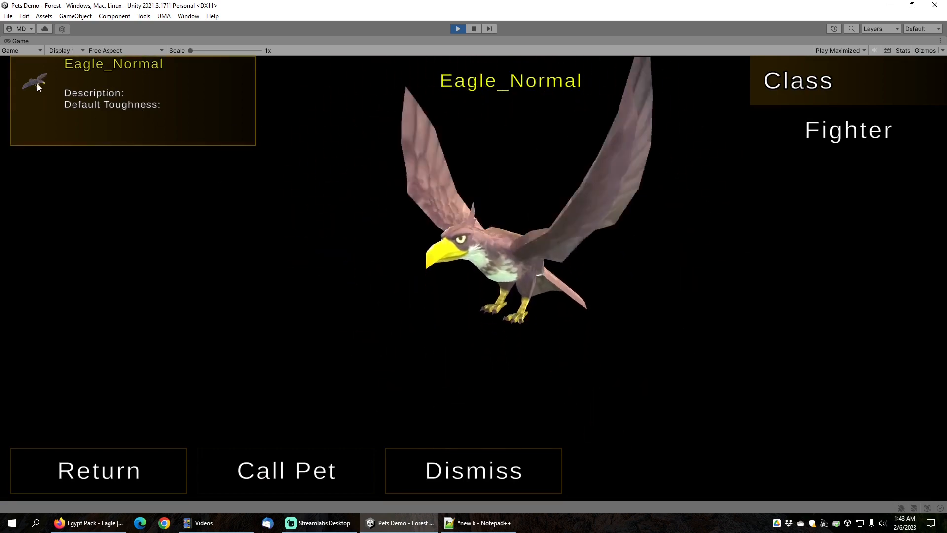
left_click(134, 468)
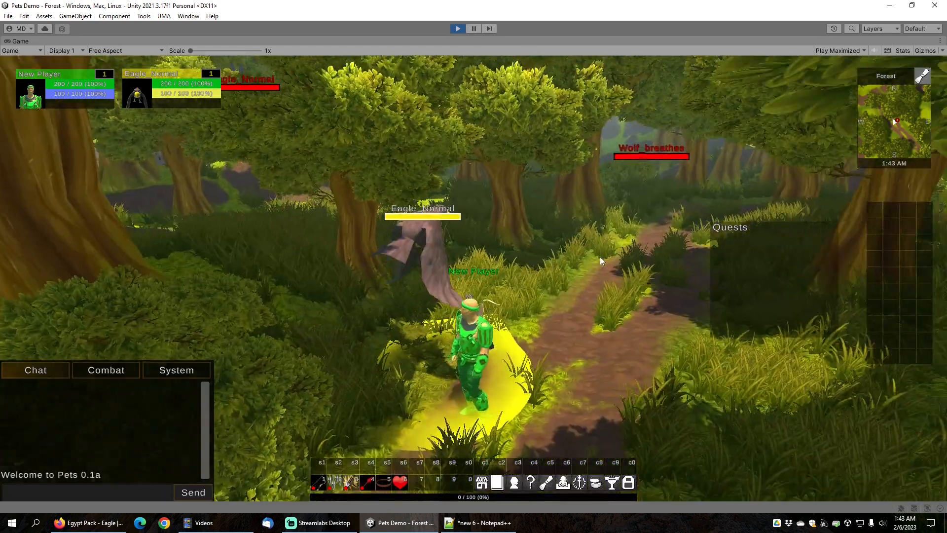
Run along the path to the Wolf_breathes enemy, target it and cast Capture Beast on it
right_click_drag(599, 256, 626, 255)
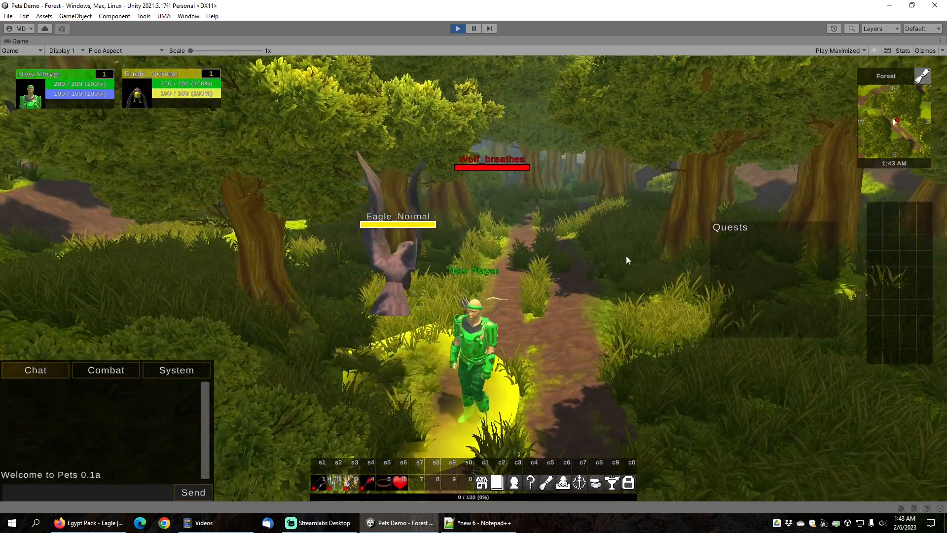
key("w")
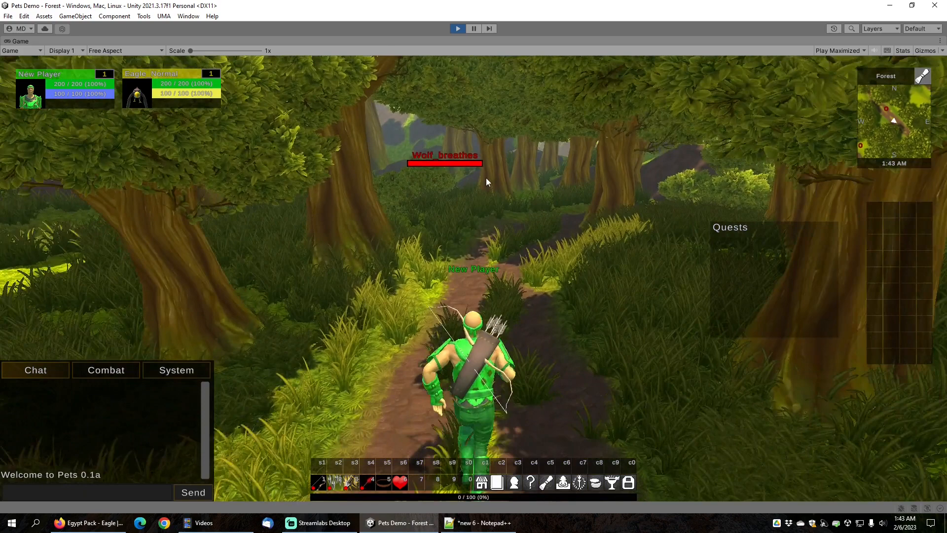
left_click(448, 170)
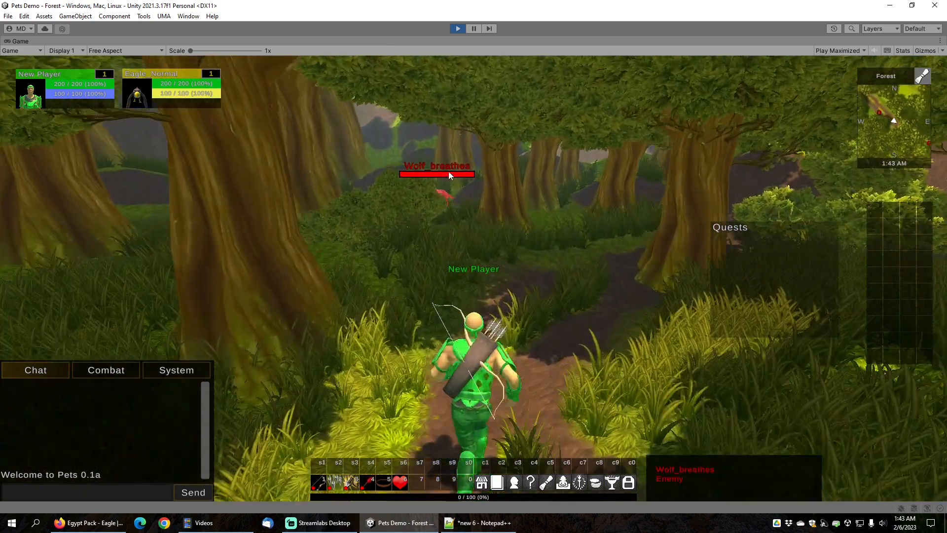
left_click(448, 176)
key("w")
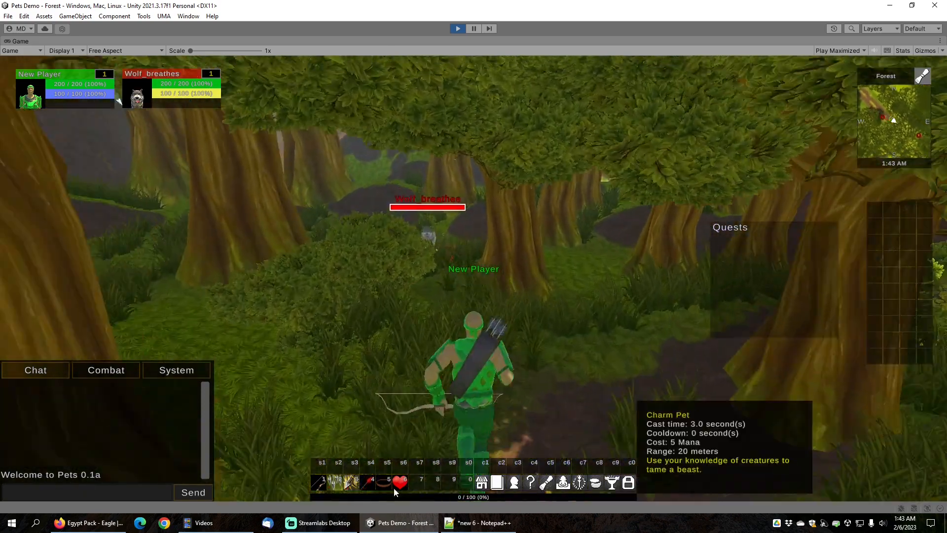
left_click(383, 483)
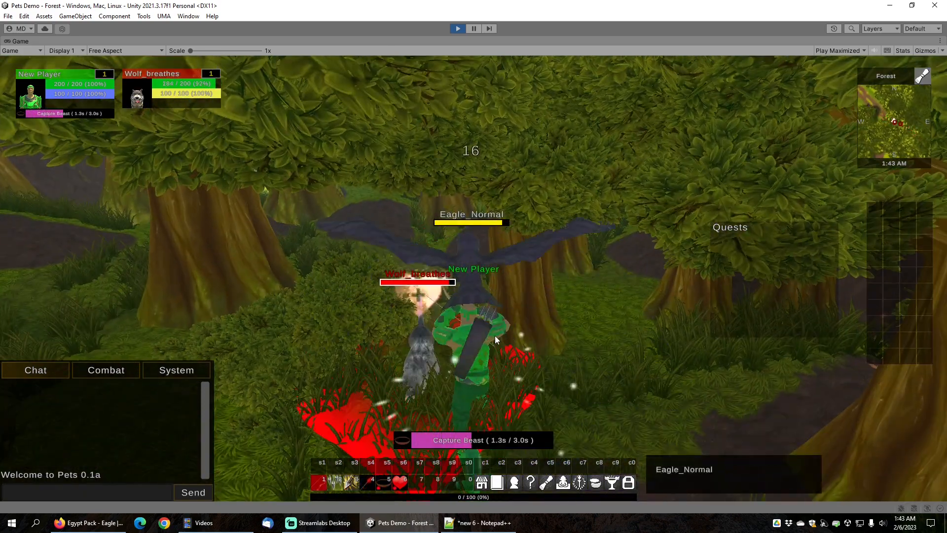
left_click(431, 290)
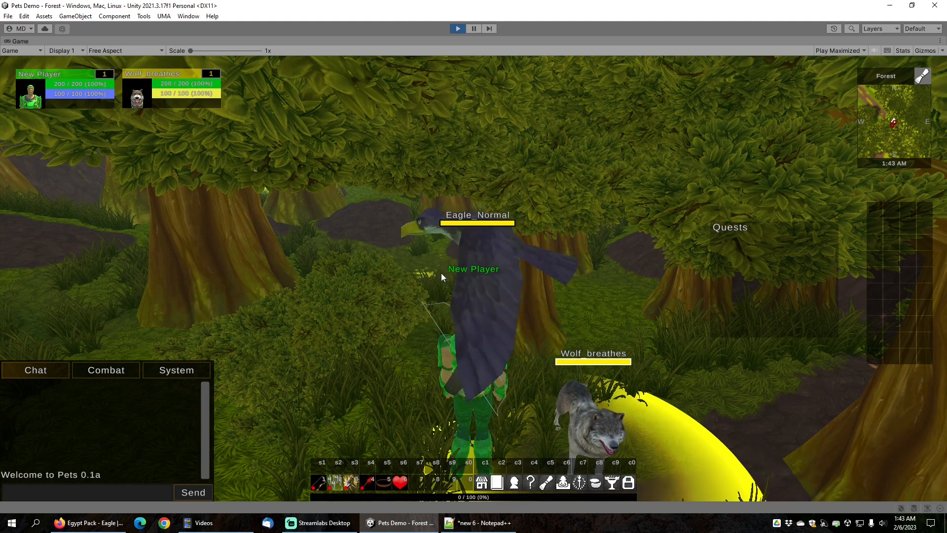
Open the player's pet list and examine the Wolf_breathes model from several angles and distances, followed by the Eagle_Normal preview
key("c")
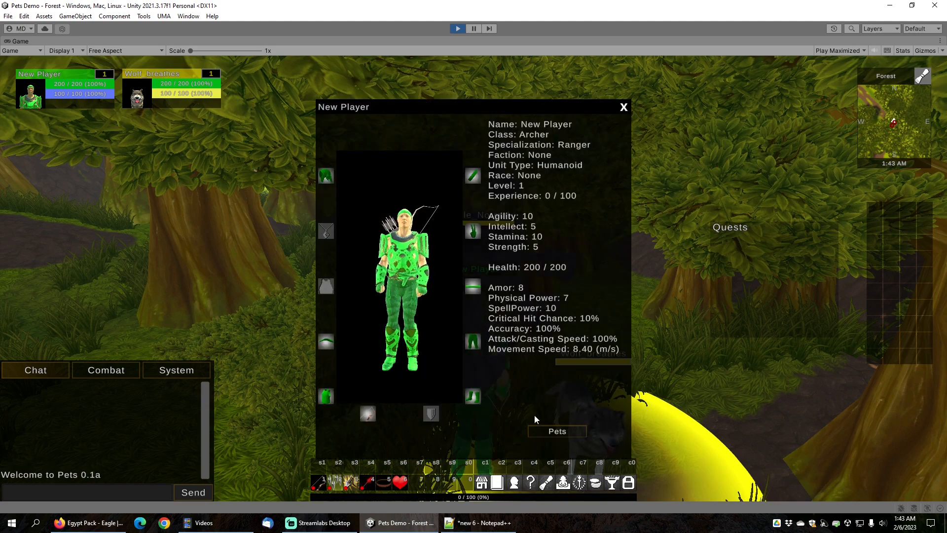
left_click(555, 431)
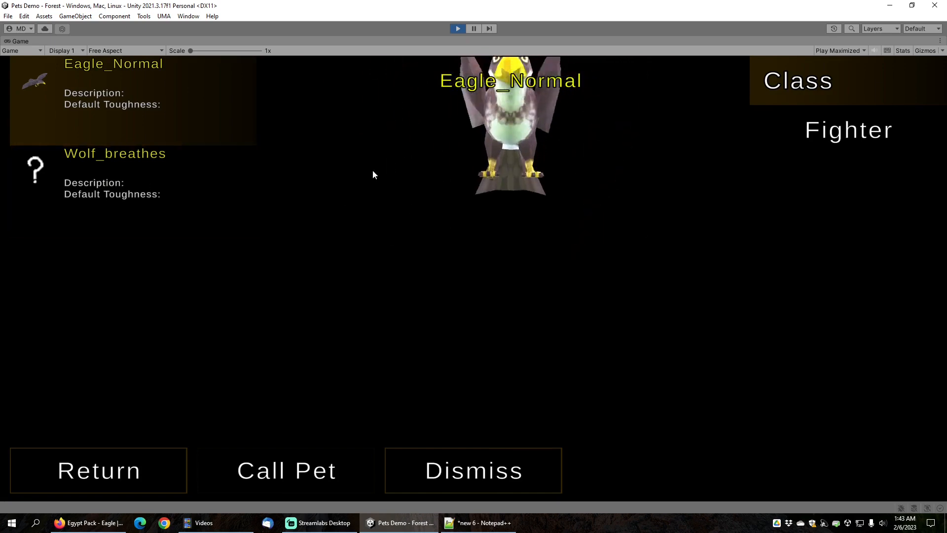
left_click(99, 184)
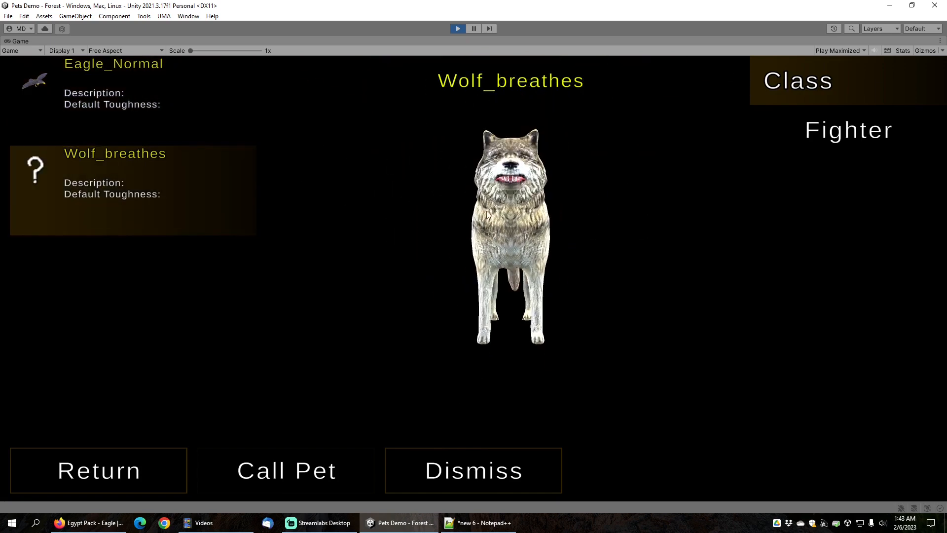
left_click_drag(486, 212, 444, 211)
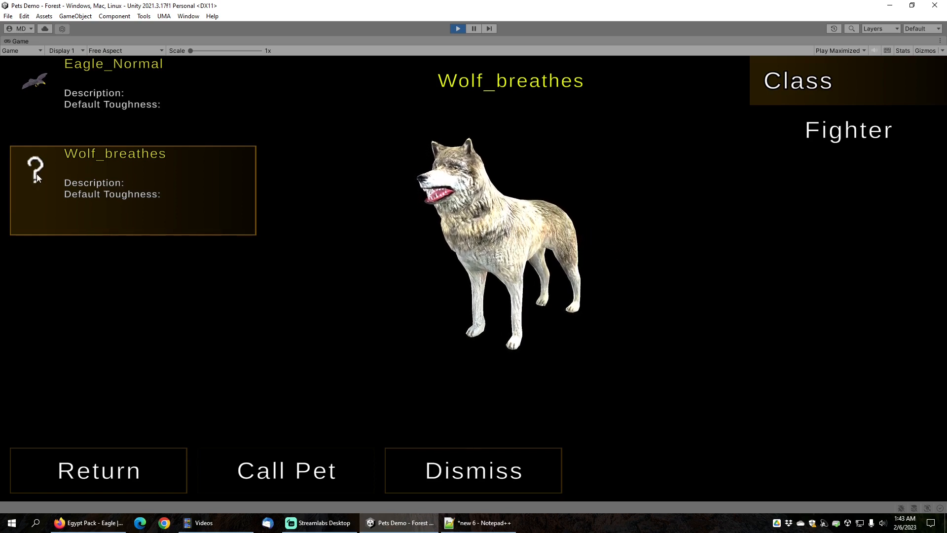
left_click_drag(528, 235, 560, 236)
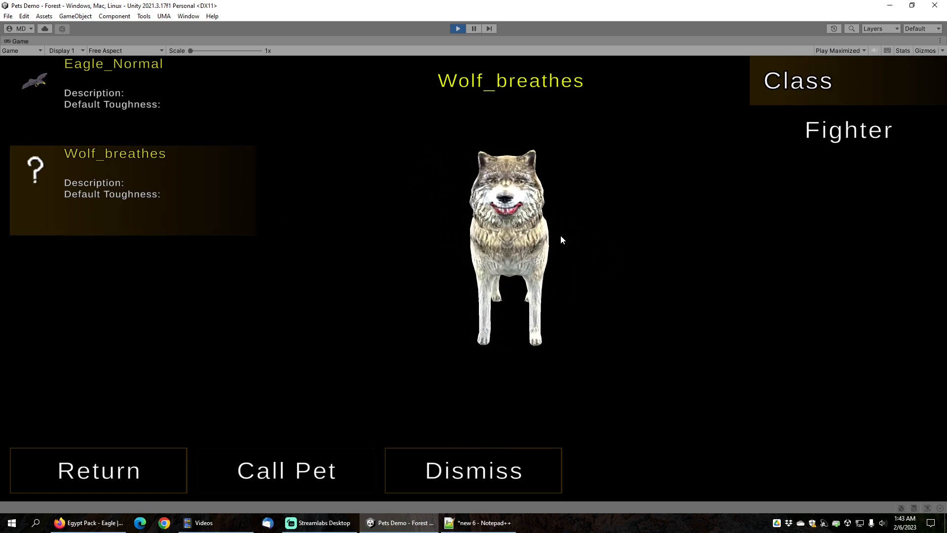
scroll(531, 227, "up", 5)
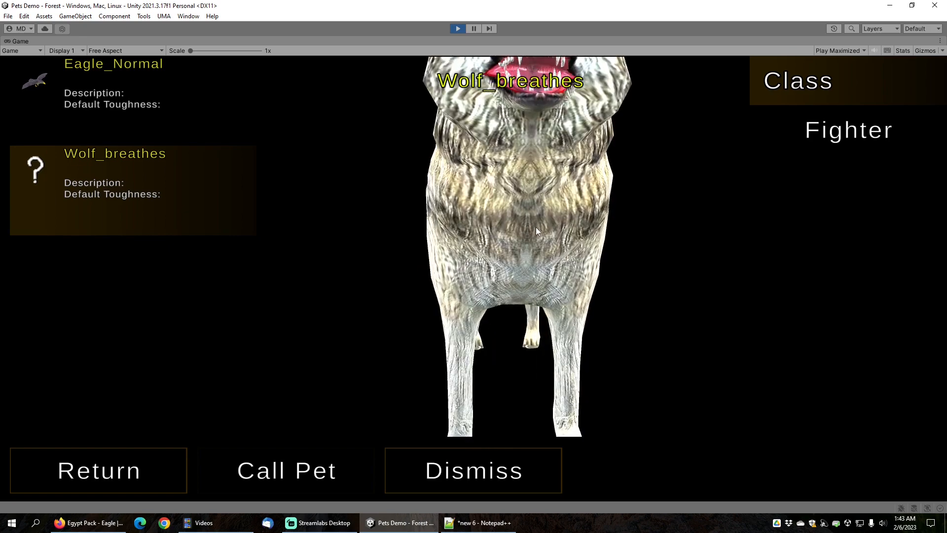
scroll(536, 230, "down", 5)
left_click(118, 93)
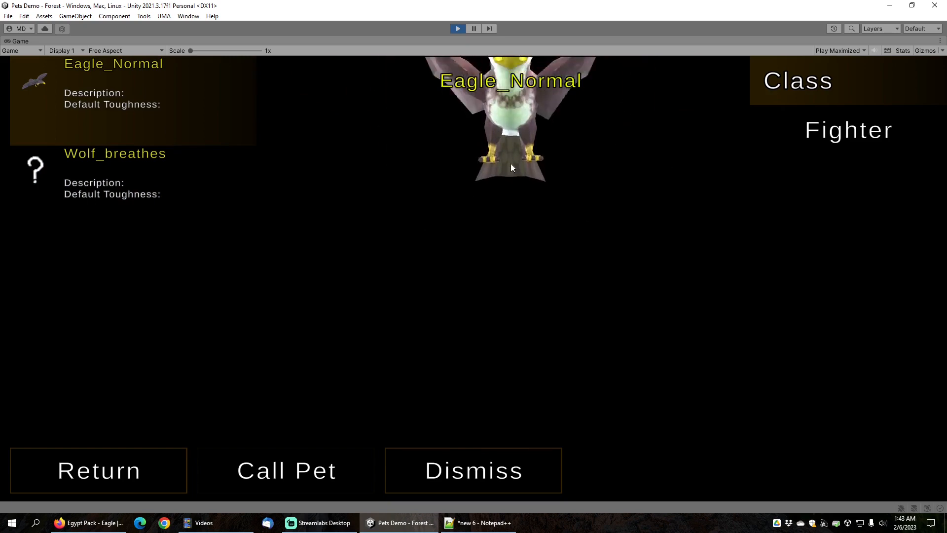
End the play test and set the Y values of Eagle_NormalUnit's unit preview camera look and position offsets to 2
left_click(127, 471)
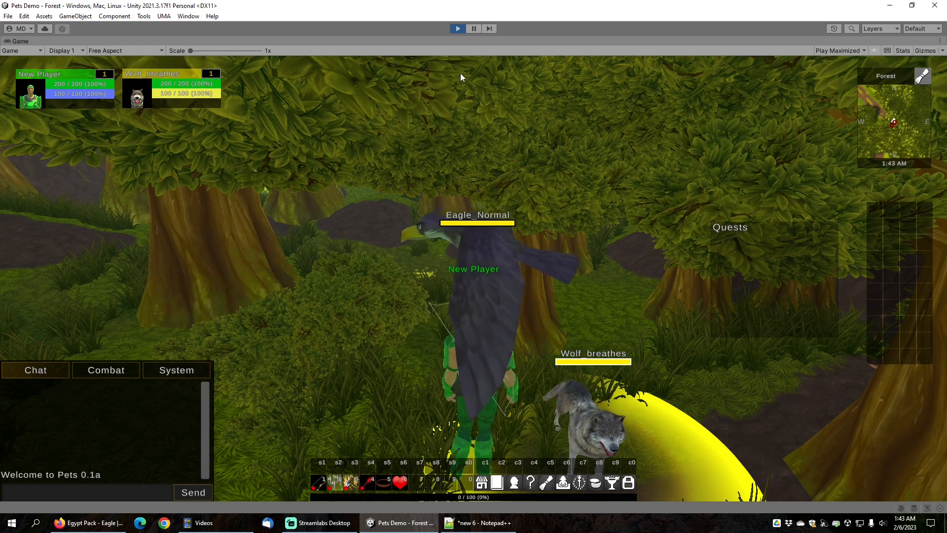
left_click(458, 29)
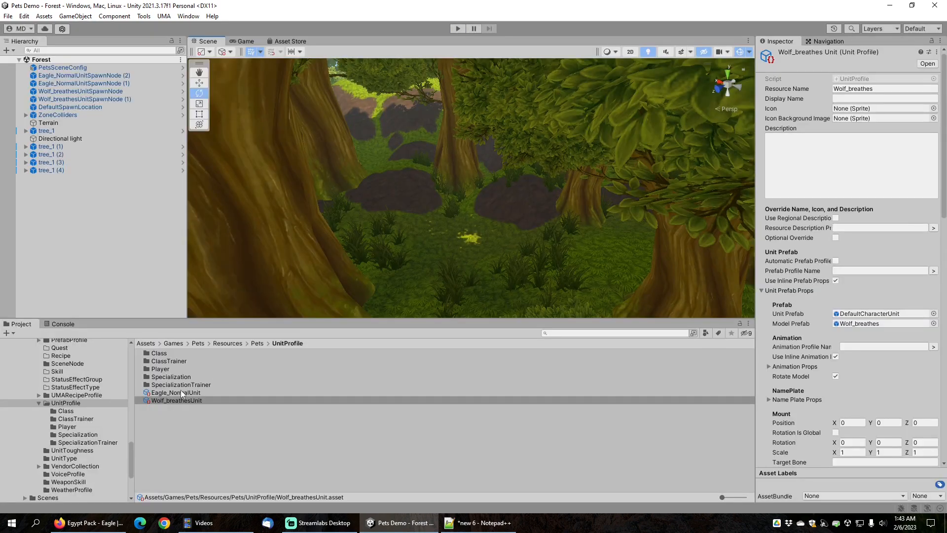
left_click(181, 392)
scroll(814, 343, "down", 3)
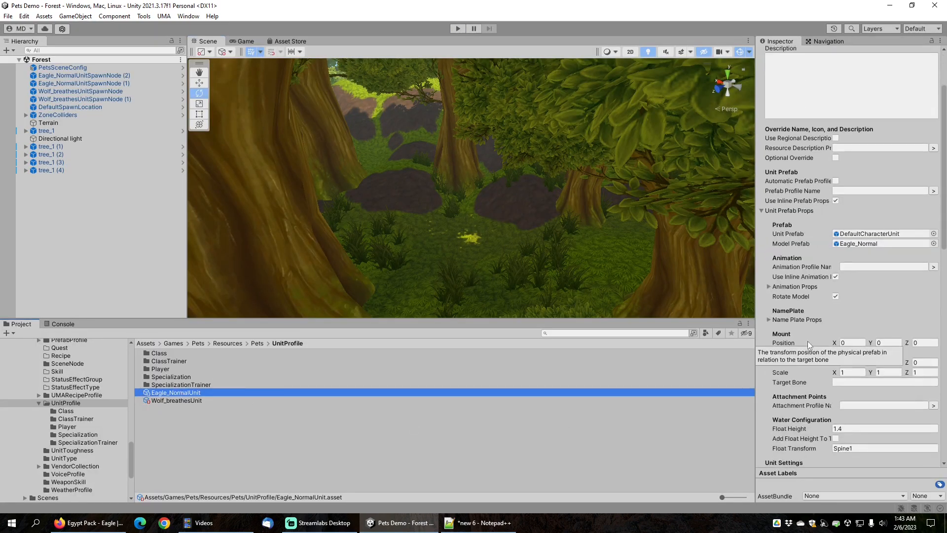
scroll(794, 357, "down", 2)
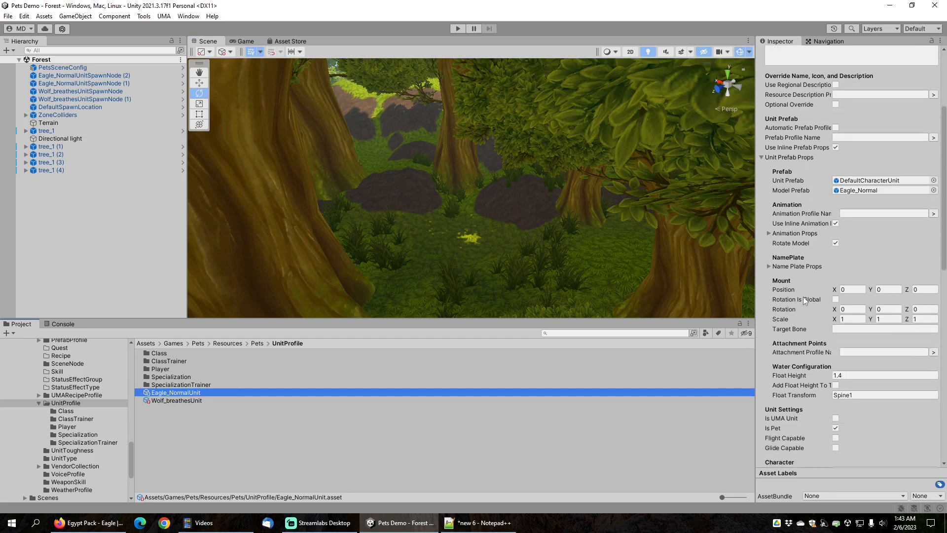
left_click(768, 266)
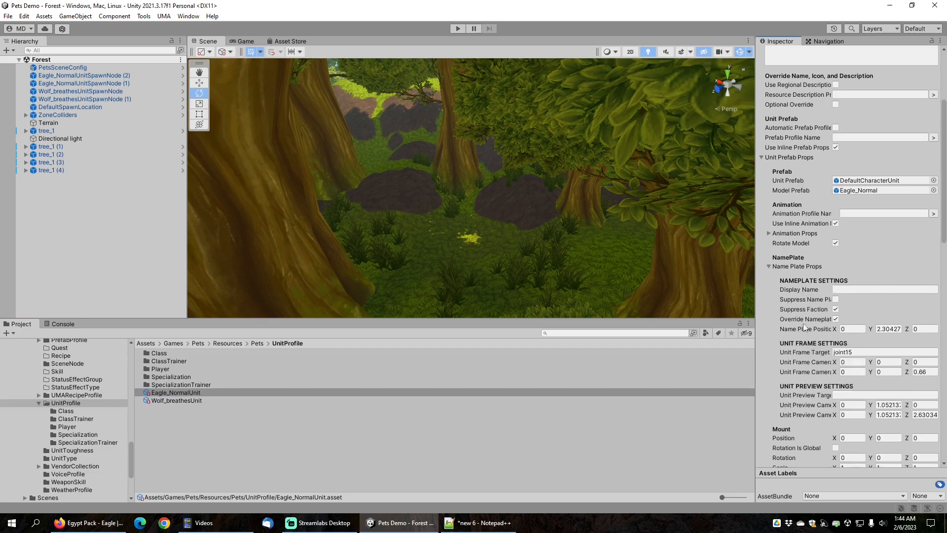
scroll(810, 347, "down", 2)
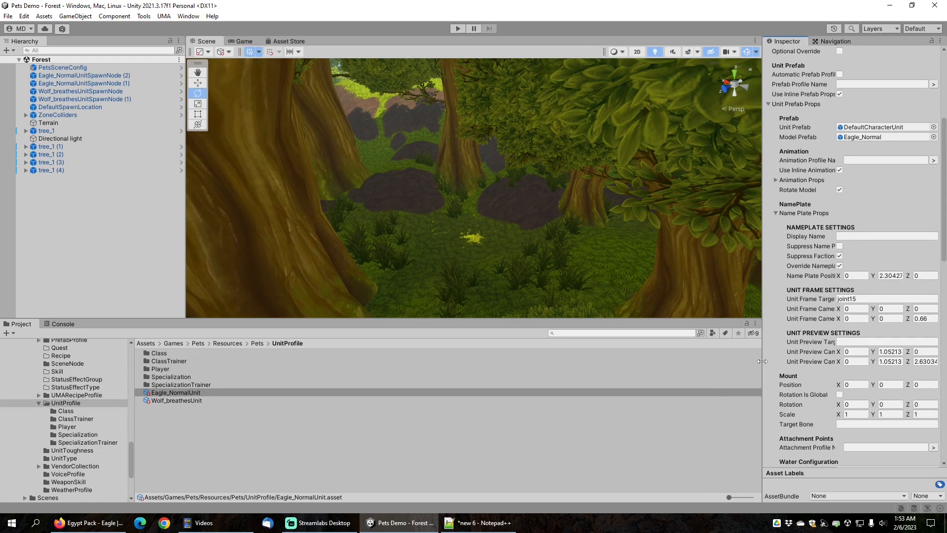
left_click_drag(762, 362, 581, 361)
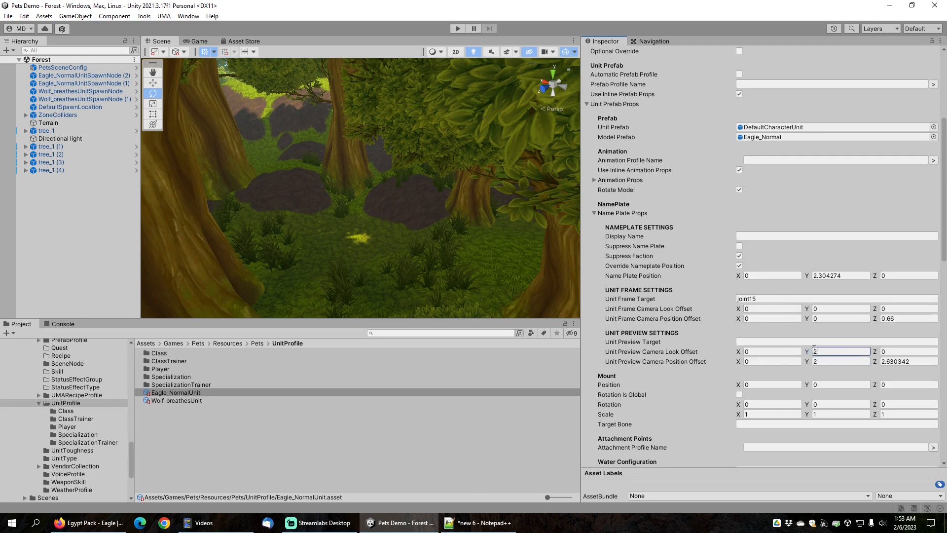
Set the Z value of Wolf_breathesUnit's unit preview camera position offset to 2
left_click(192, 400)
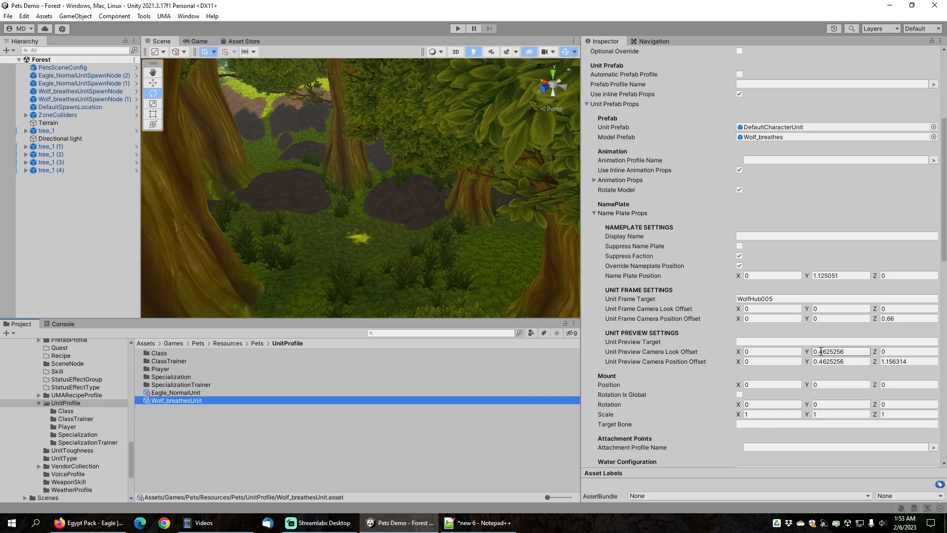
left_click(911, 362)
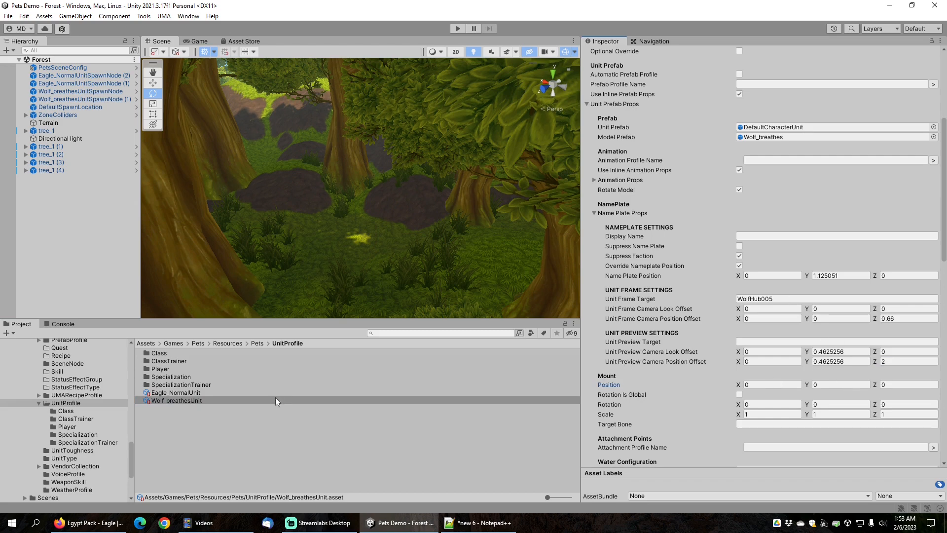
Shorten the resource name of the Eagle_NormalUnit profile to Eagle
left_click(188, 392)
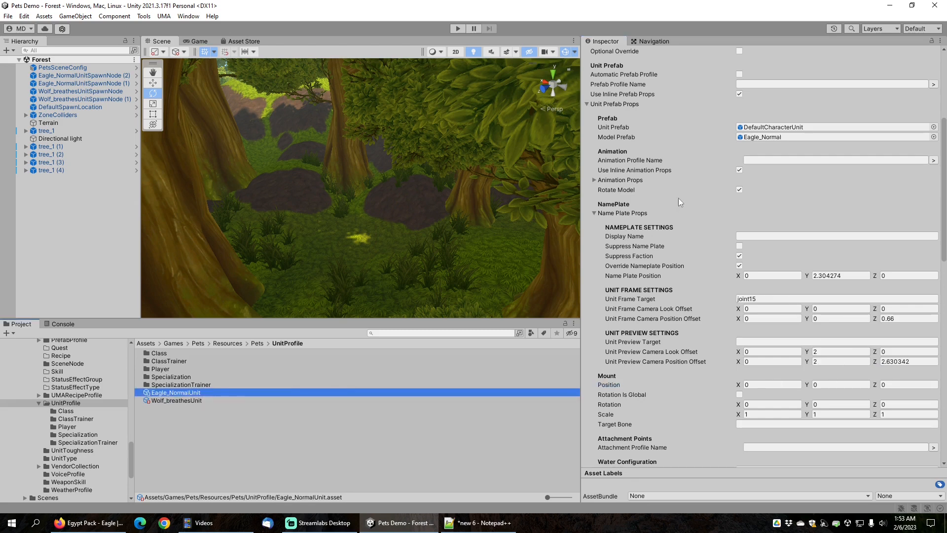
scroll(688, 227, "up", 6)
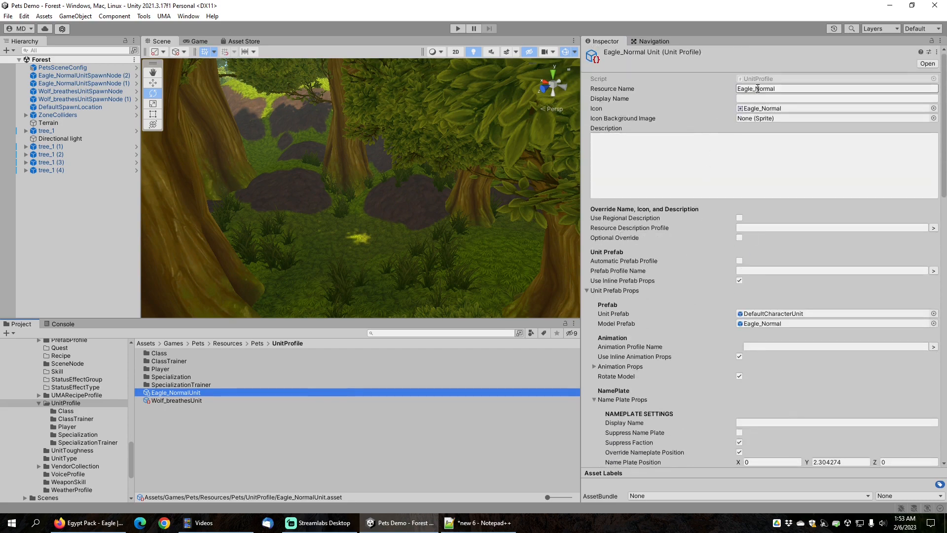
left_click(757, 88)
key("End")
key("shift+Left")
key("shift+Left")
key("shift+Left")
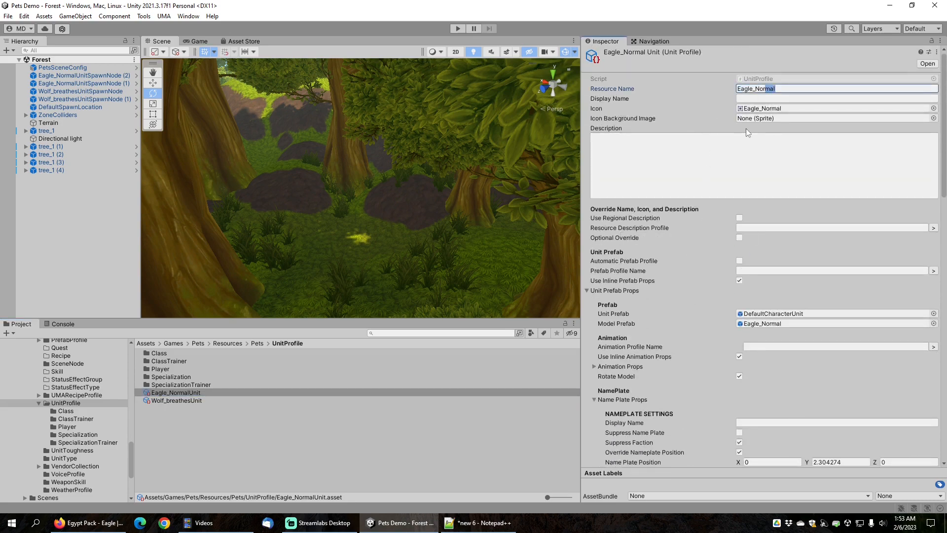
key("shift+Left")
key("shift+Left")
key("shift+Left")
key("shift+Left")
key("BackSpace")
key("Tab")
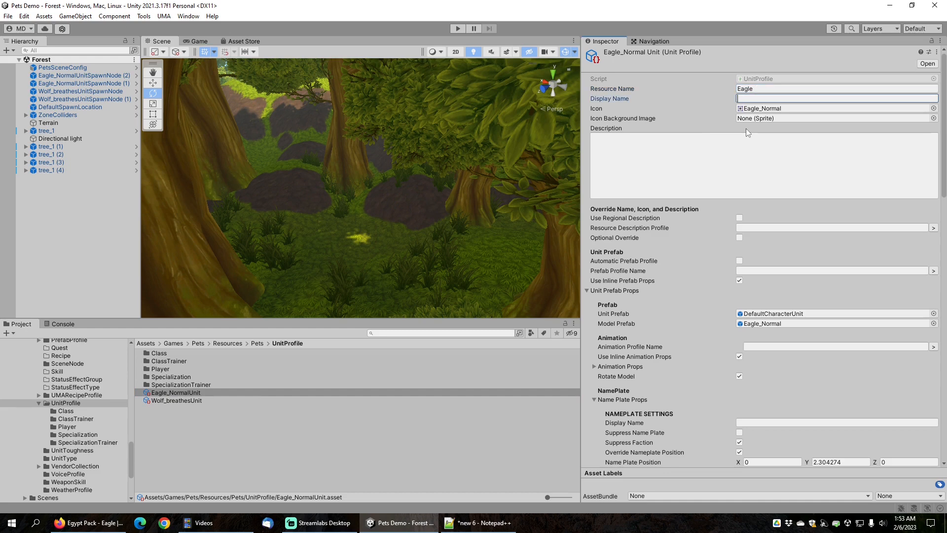
Shorten the resource name of the Wolf_breathesUnit profile to Wolf
left_click(186, 400)
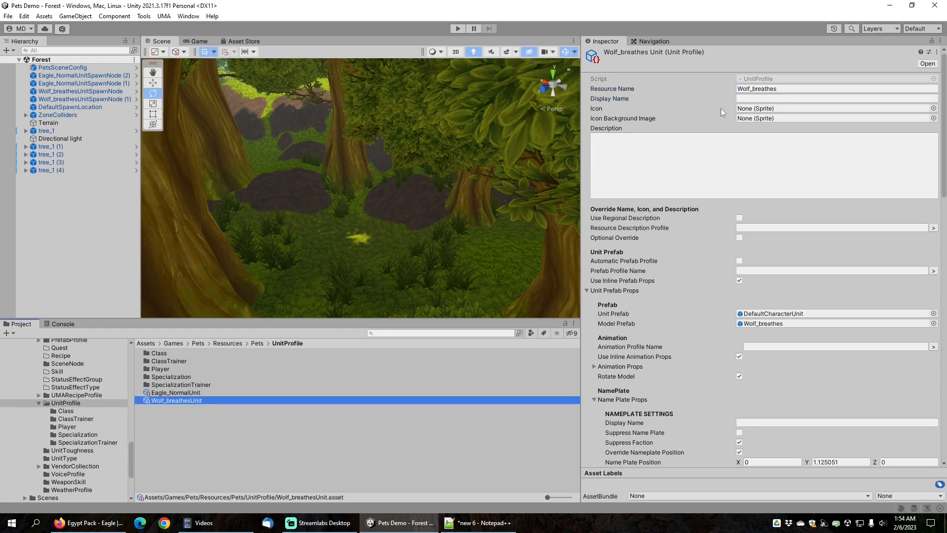
left_click(754, 89)
left_click(754, 88)
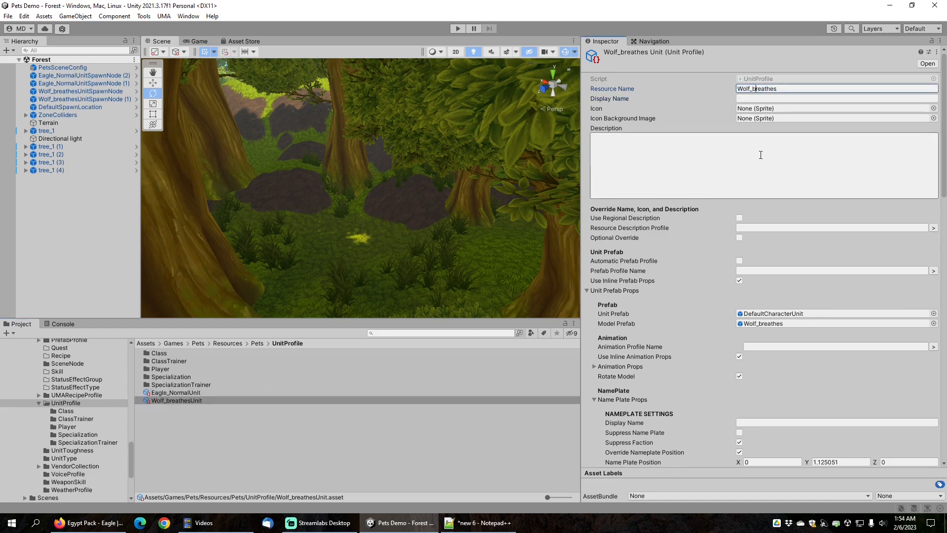
key("shift+End")
key("BackSpace")
key("Tab")
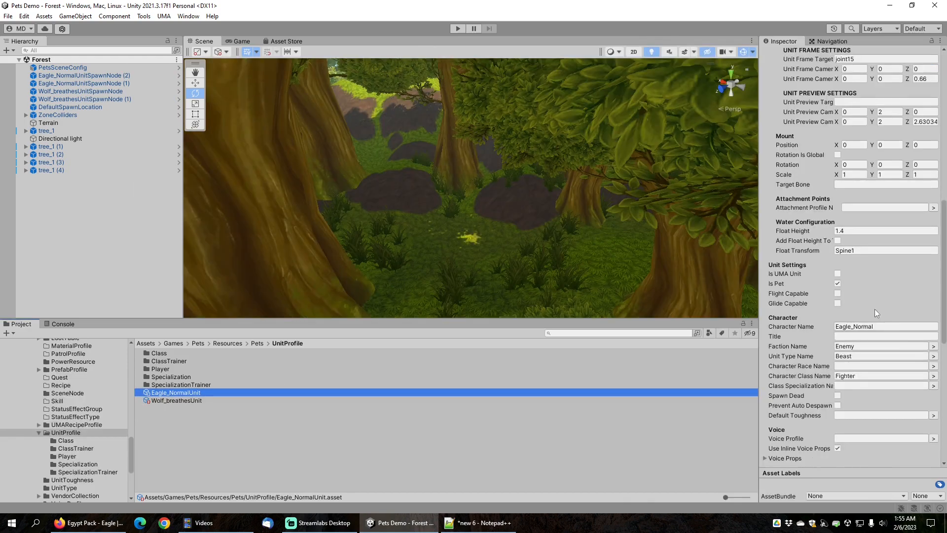
Set the character name to Eagle in the Eagle_NormalUnit profile and to Wolf in the Wolf_breathesUnit profile
left_click(856, 326)
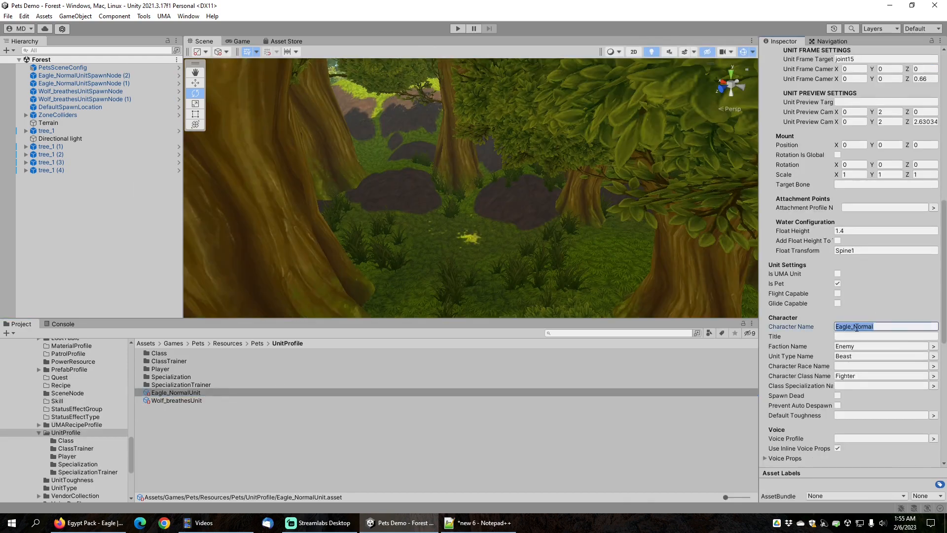
left_click(856, 326)
key("Tab")
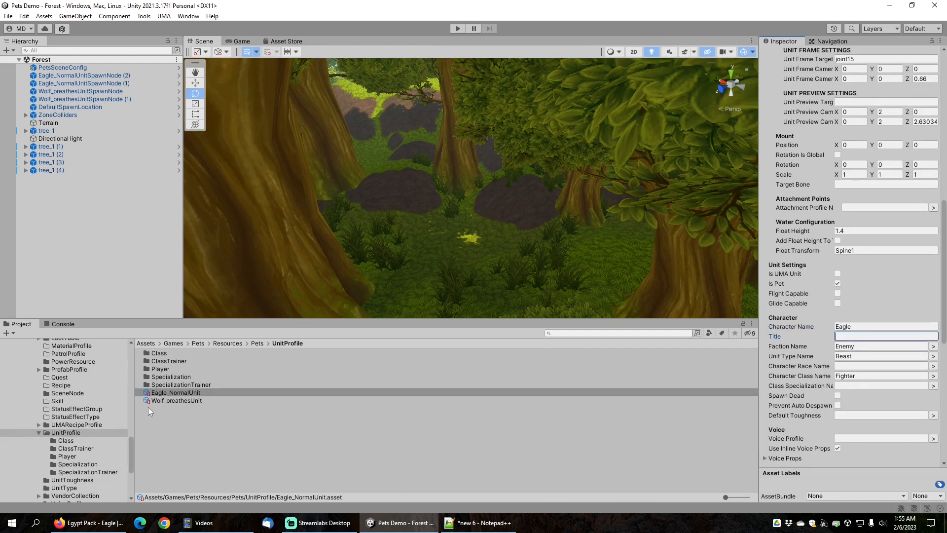
left_click(163, 401)
left_click(854, 326)
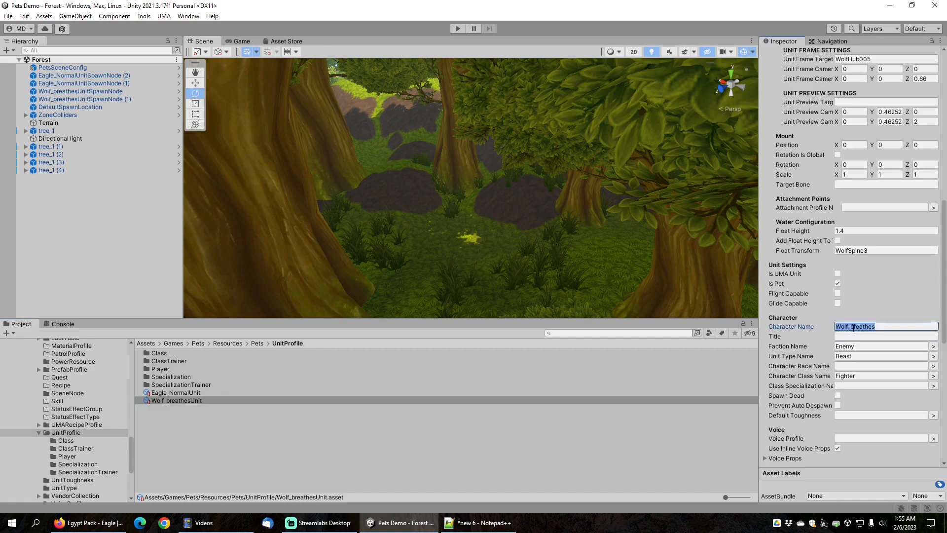
left_click(854, 327)
key("shift+End")
key("BackSpace")
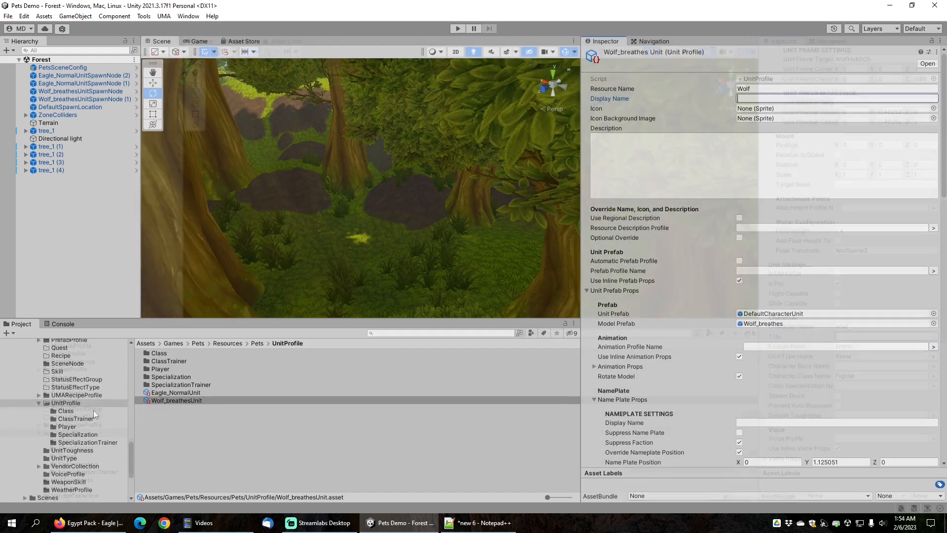
In the Pets UnitSpawnNode prefab folder, assign the Eagle unit profile to Element 0 of Eagle_NormalUnitSpawnNode
scroll(92, 408, "down", 5)
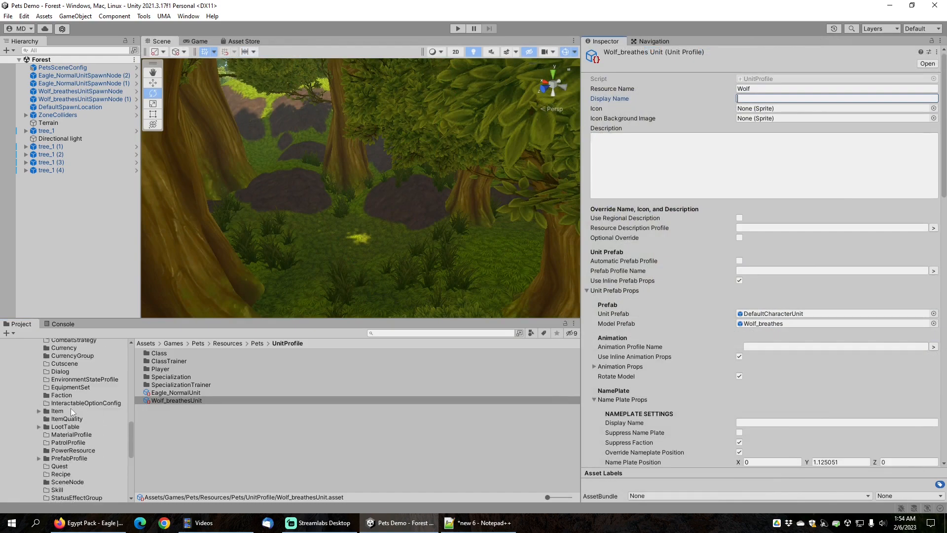
scroll(70, 407, "up", 10)
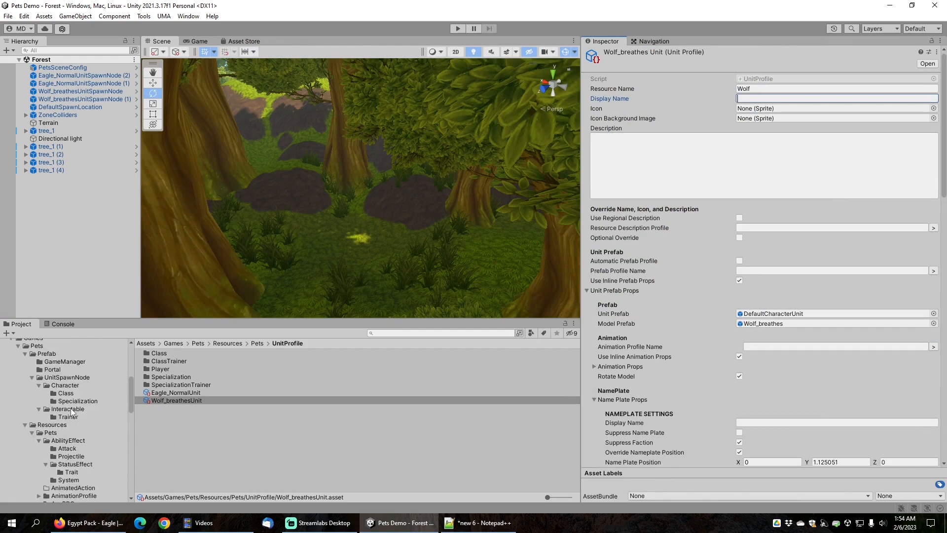
scroll(70, 407, "up", 3)
left_click(61, 407)
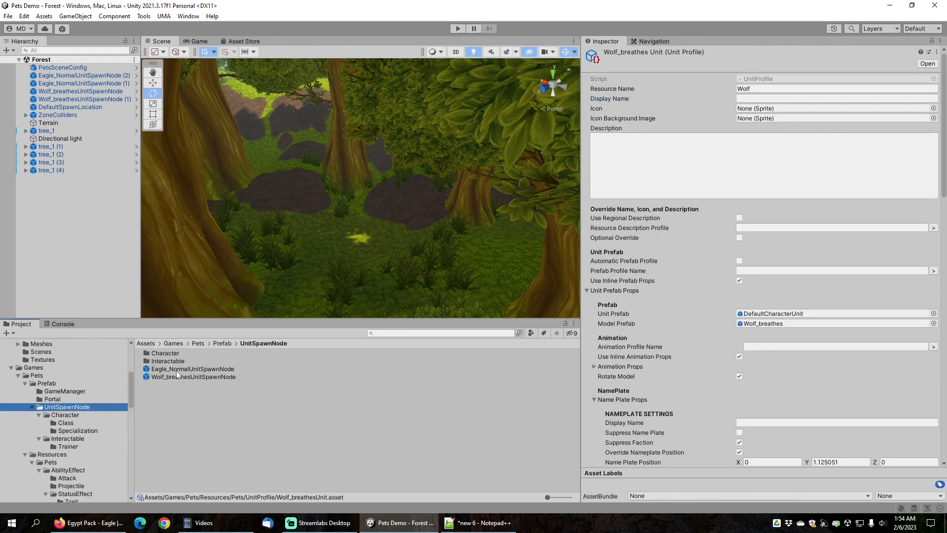
left_click(192, 369)
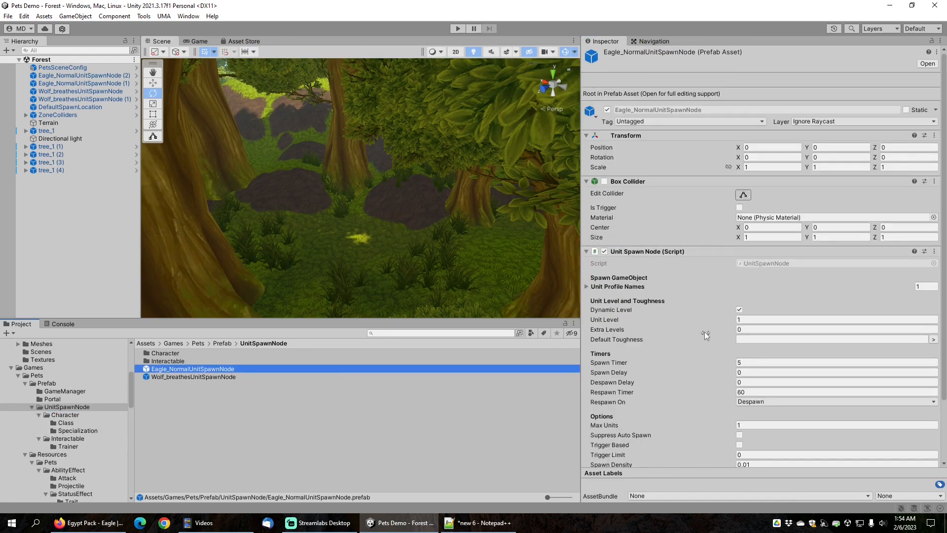
left_click(586, 286)
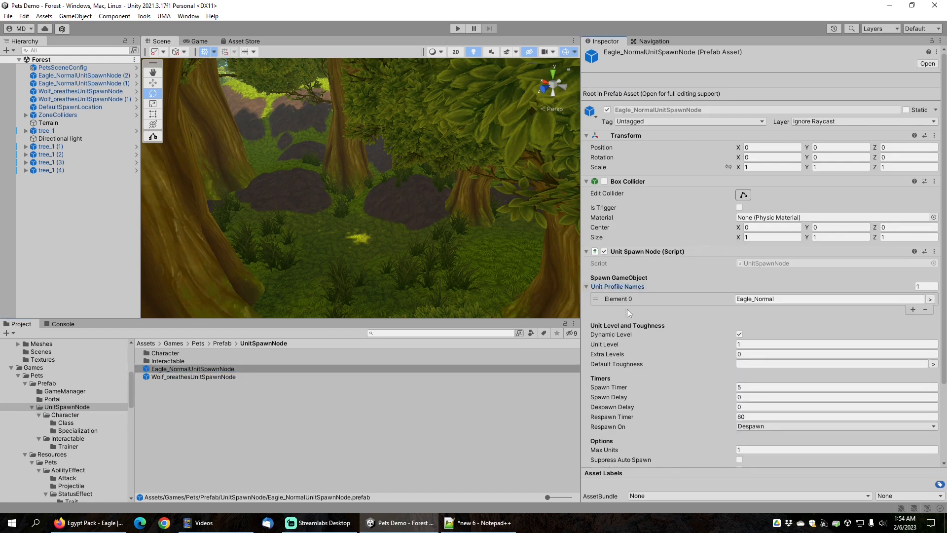
left_click(930, 299)
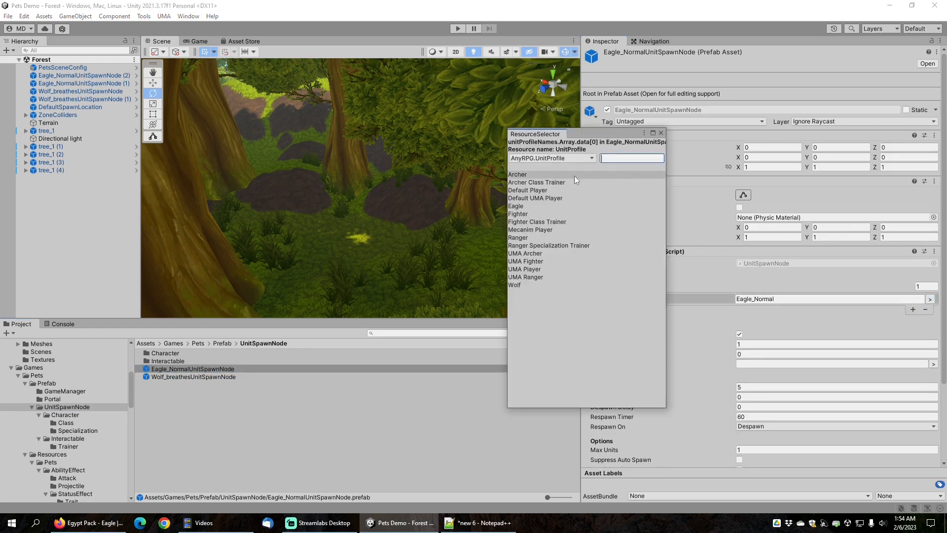
left_click(525, 206)
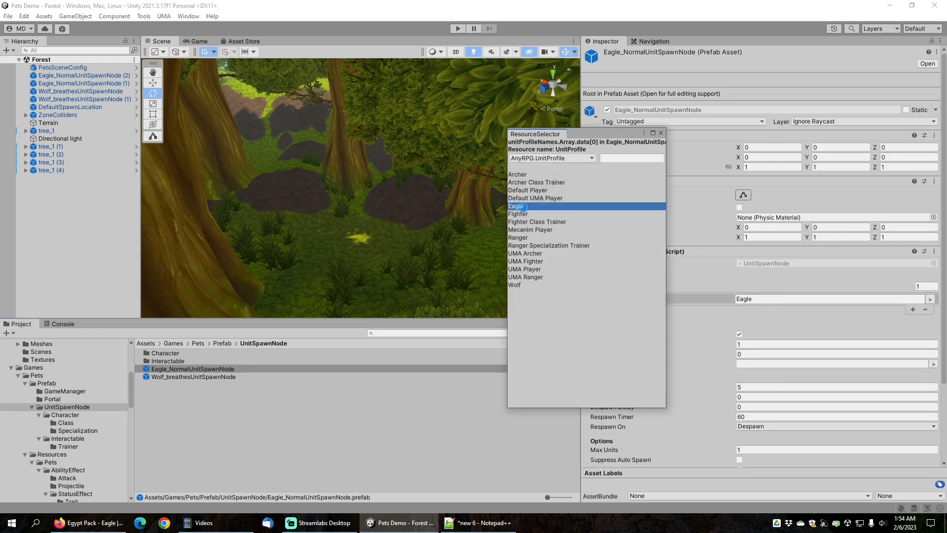
left_click(661, 133)
Assign the Wolf unit profile to Element 0 of the Wolf_breathesUnitSpawnNode prefab
left_click(202, 378)
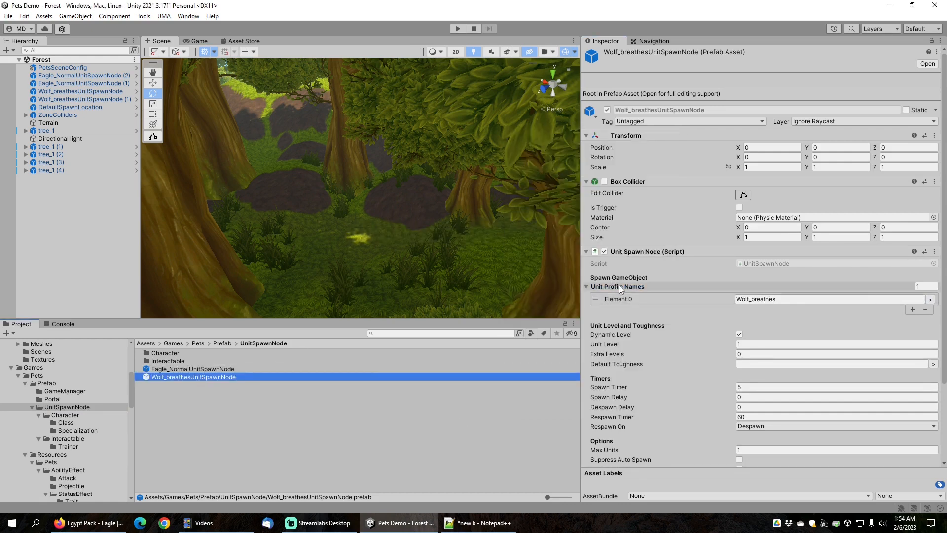
left_click(929, 299)
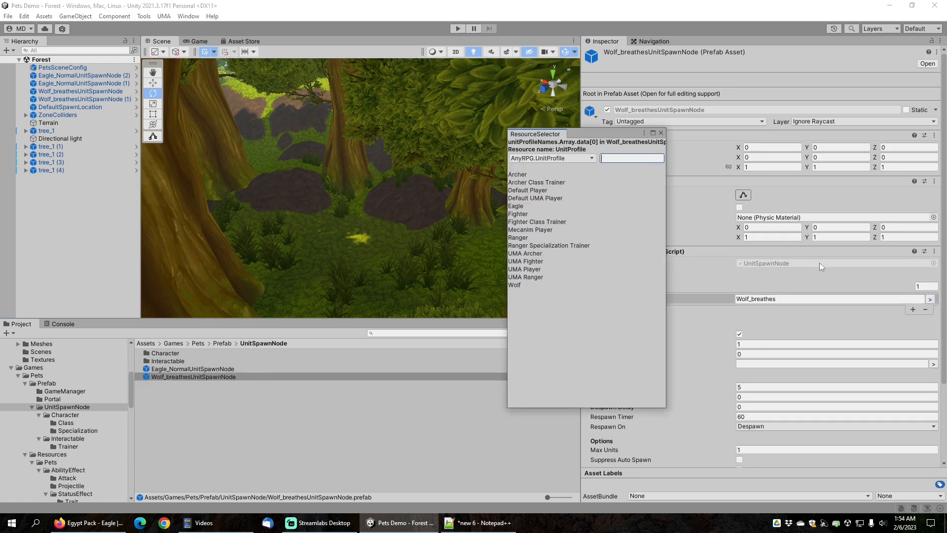
left_click(515, 284)
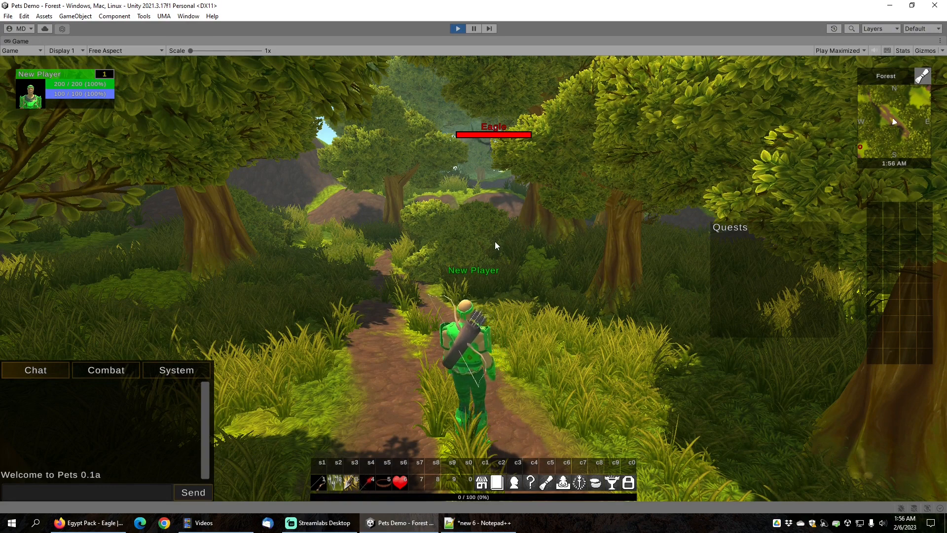
Target the Eagle enemy in the running Forest scene, move within range and cast Capture Beast on it
left_click(494, 148)
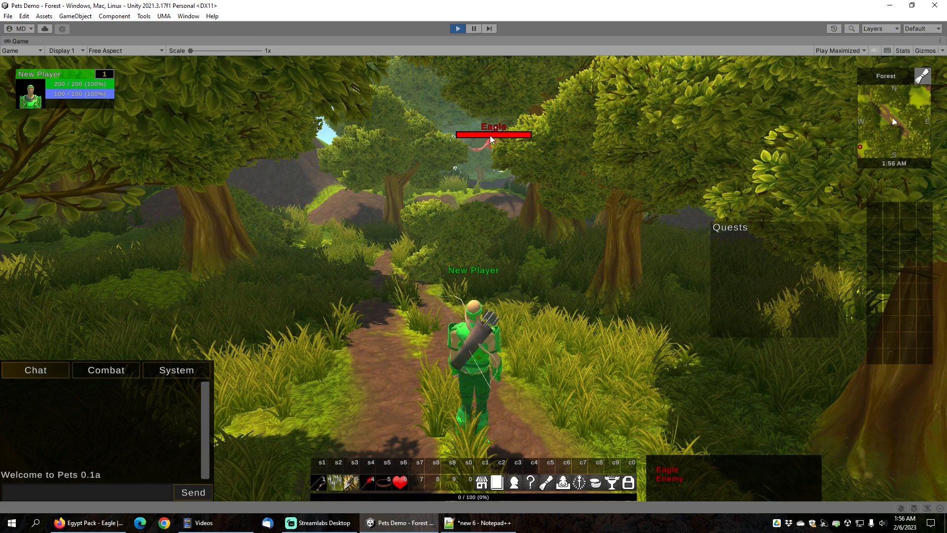
left_click(493, 147)
key("w")
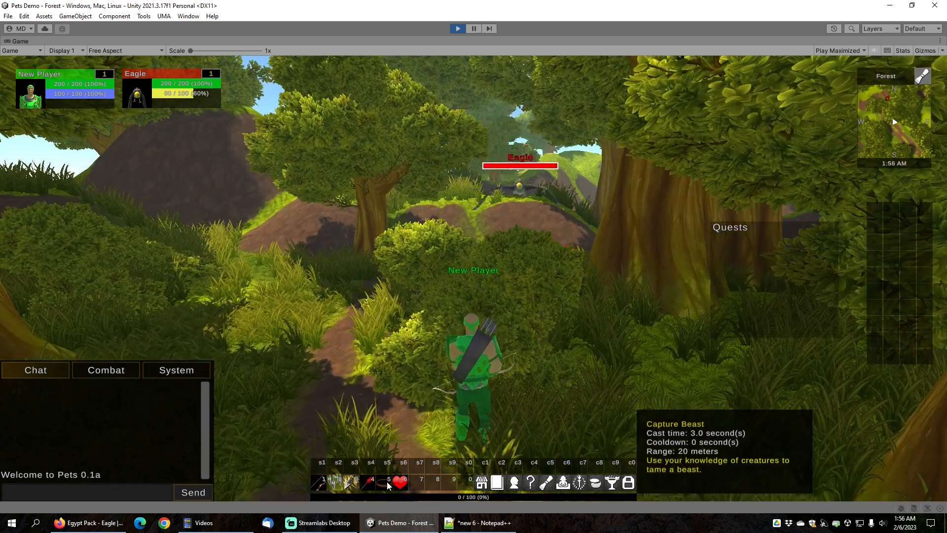
left_click(384, 482)
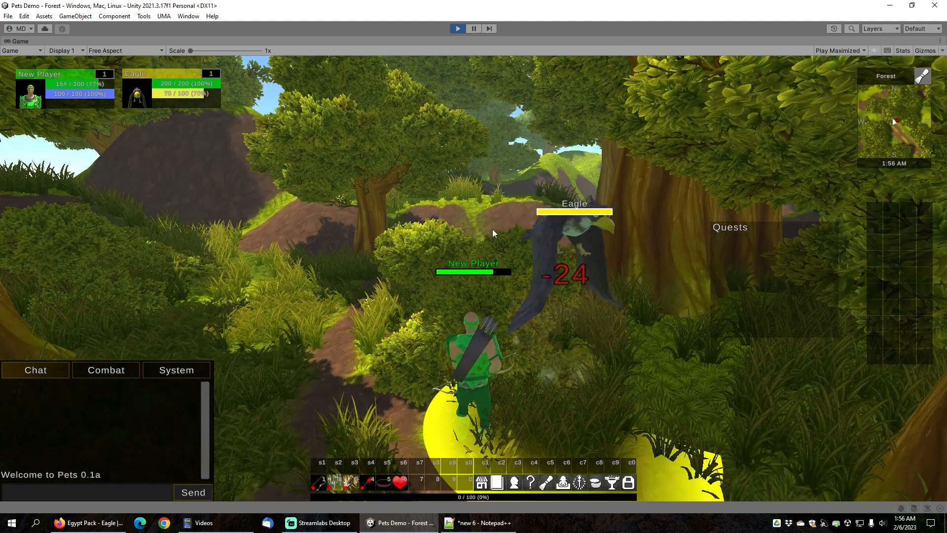
Check the captured Eagle's name and model preview in the player's pet list and return to the forest
key("c")
left_click(540, 429)
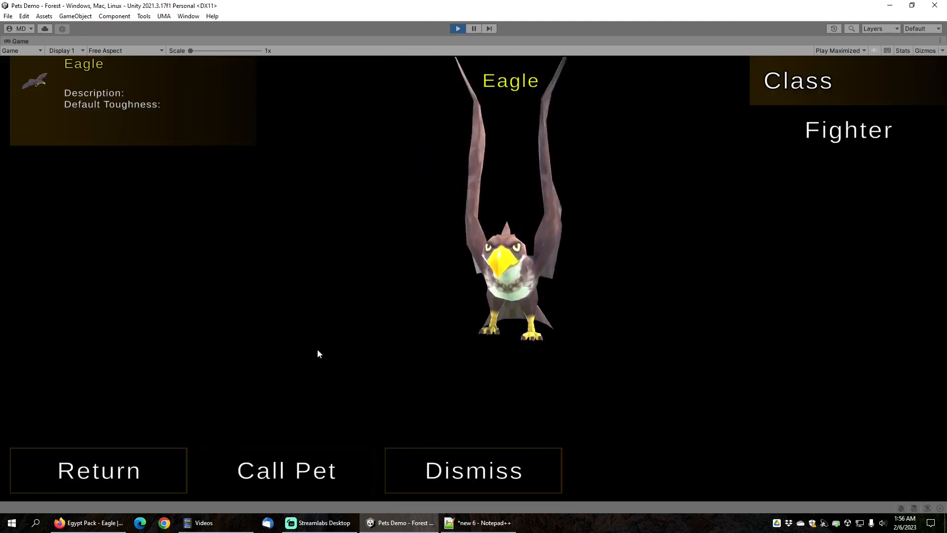
left_click(133, 474)
Target the Wolf enemy in the running Forest scene, move within range and cast Capture Beast on it
right_click_drag(466, 304, 653, 244)
key("w")
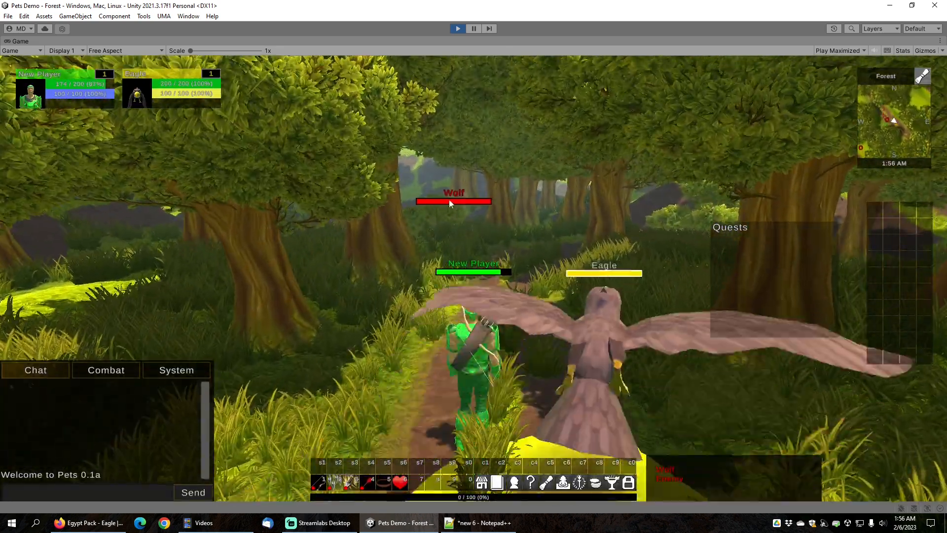
left_click(449, 200)
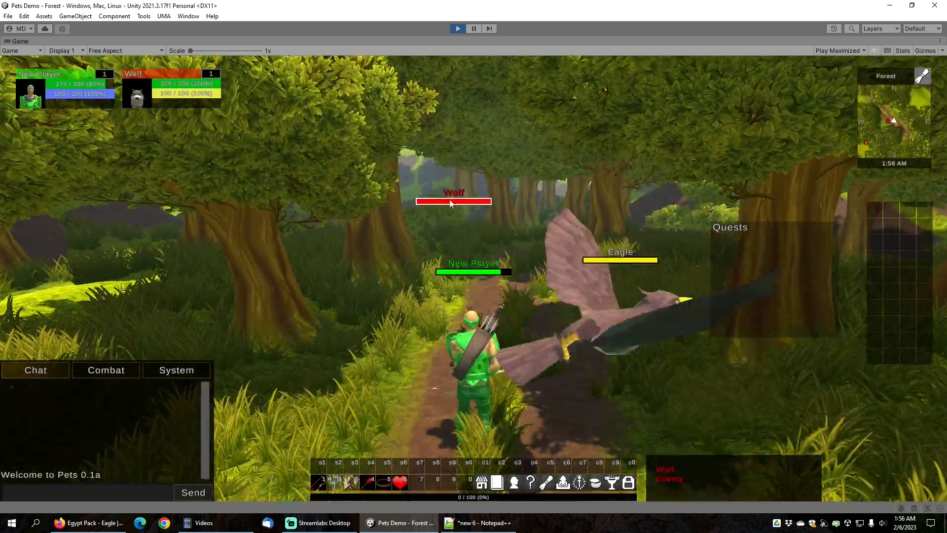
key("w")
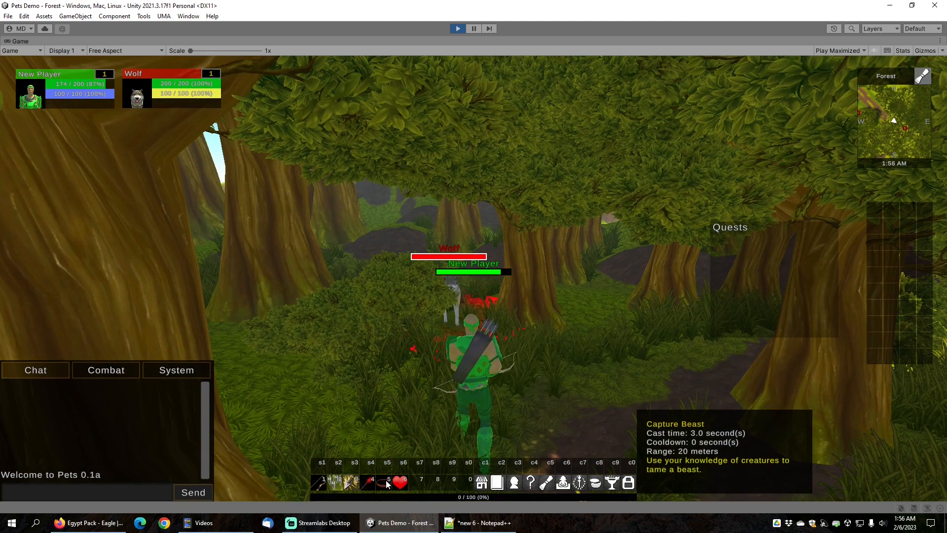
left_click(384, 482)
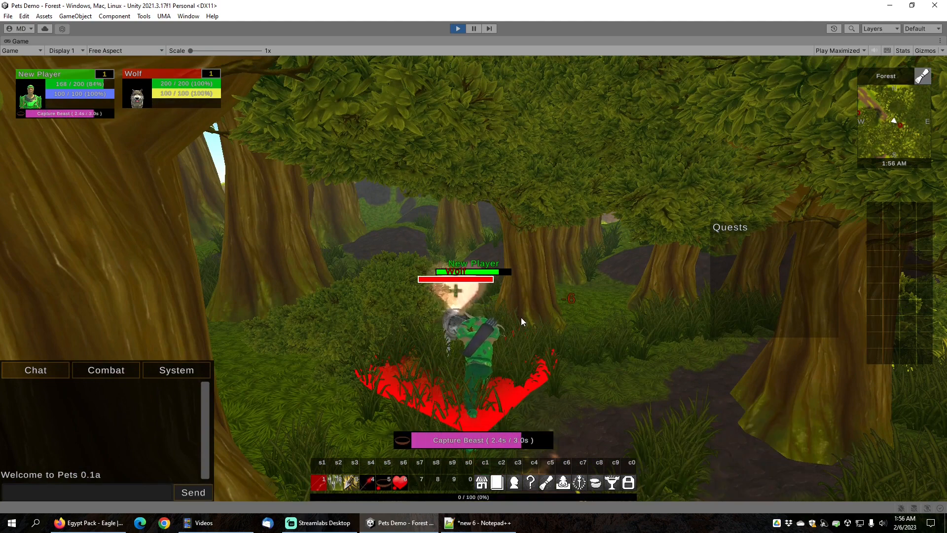
Check the captured Wolf's name and model preview in the player's pet list
key("c")
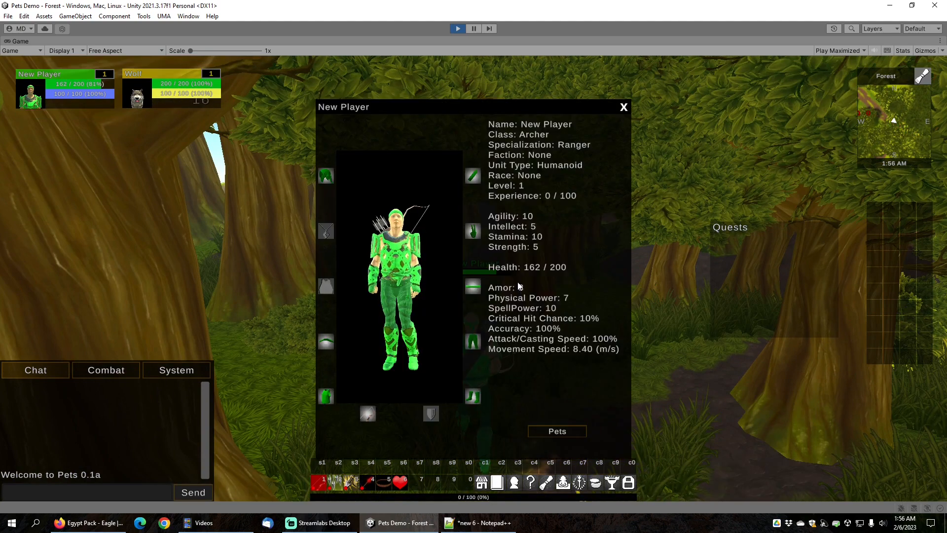
left_click(553, 433)
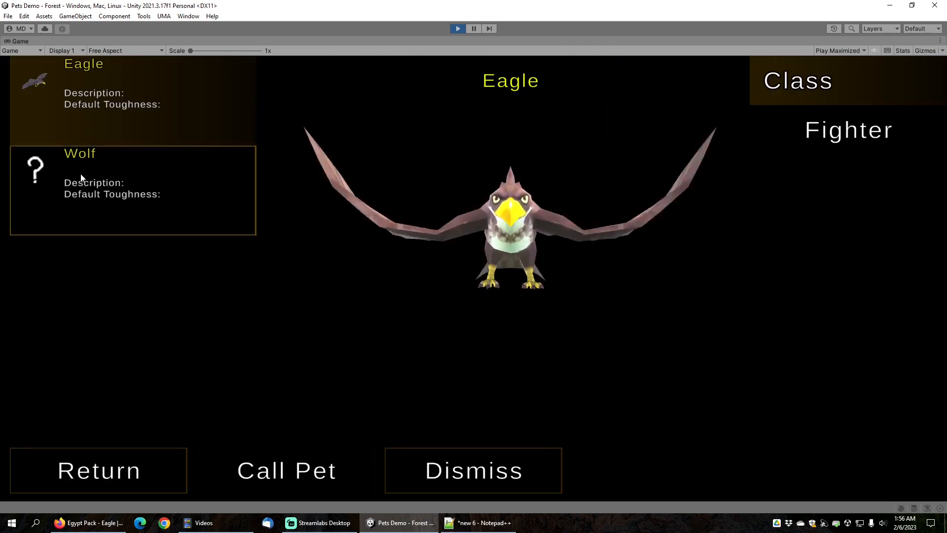
left_click(148, 188)
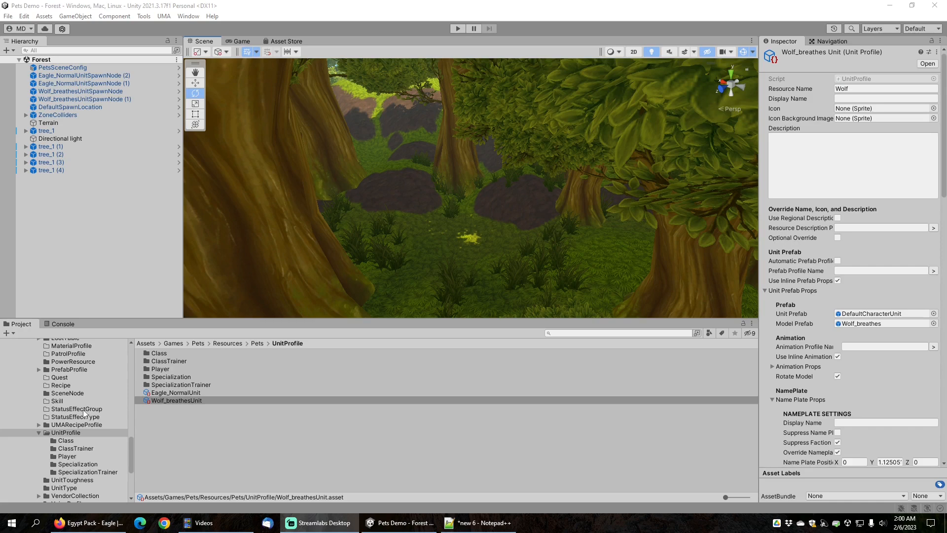
In the Pets ClassSpecialization folder, add the Eagle unit profile as a Starting Pets entry of RangerSpecialization
scroll(84, 413, "up", 5)
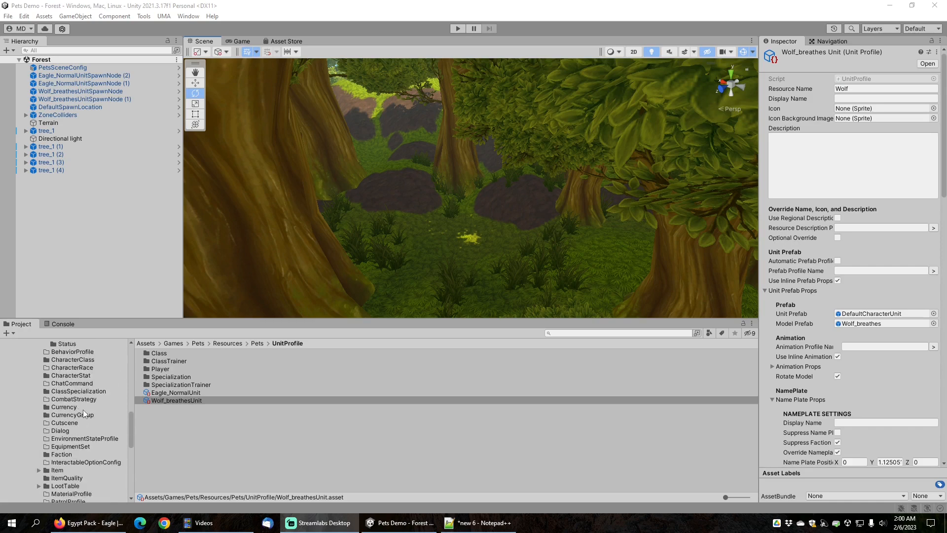
scroll(83, 413, "up", 2)
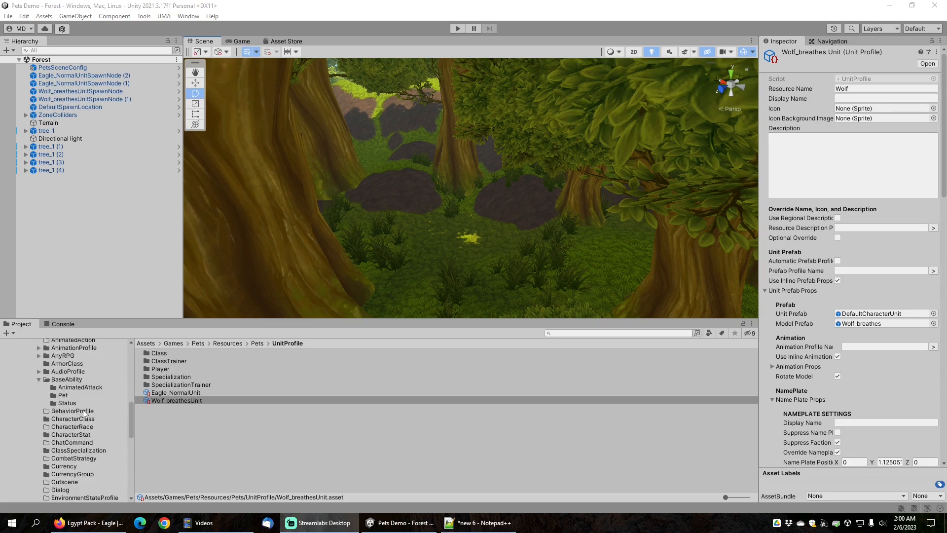
scroll(79, 428, "down", 1)
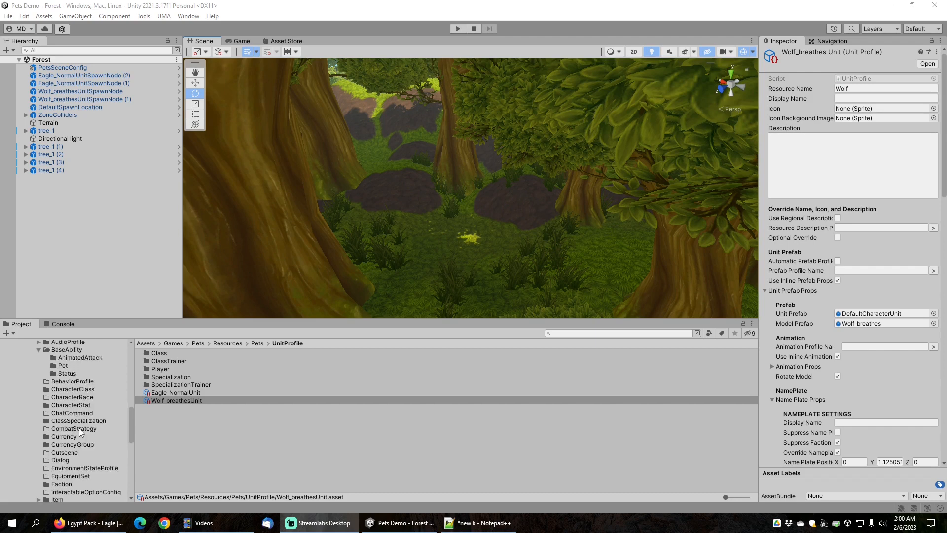
left_click(77, 422)
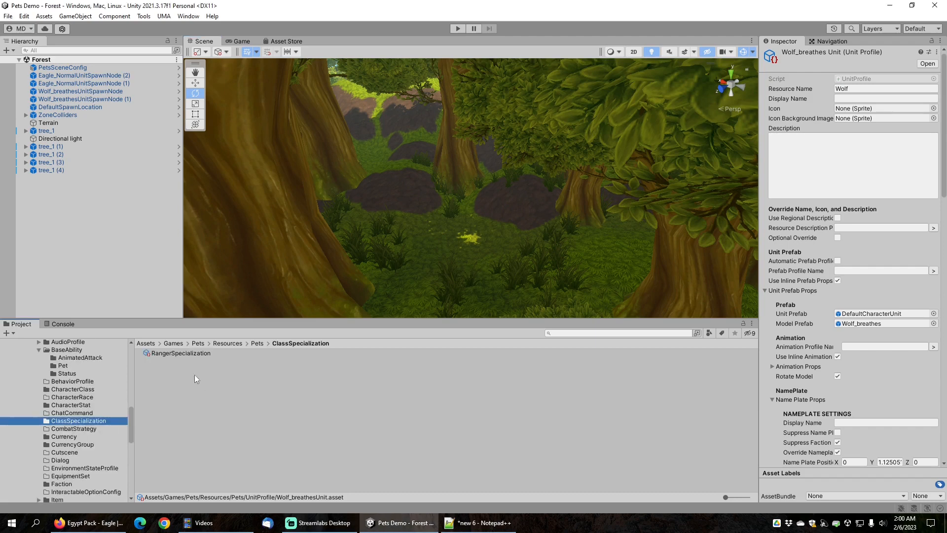
left_click(182, 353)
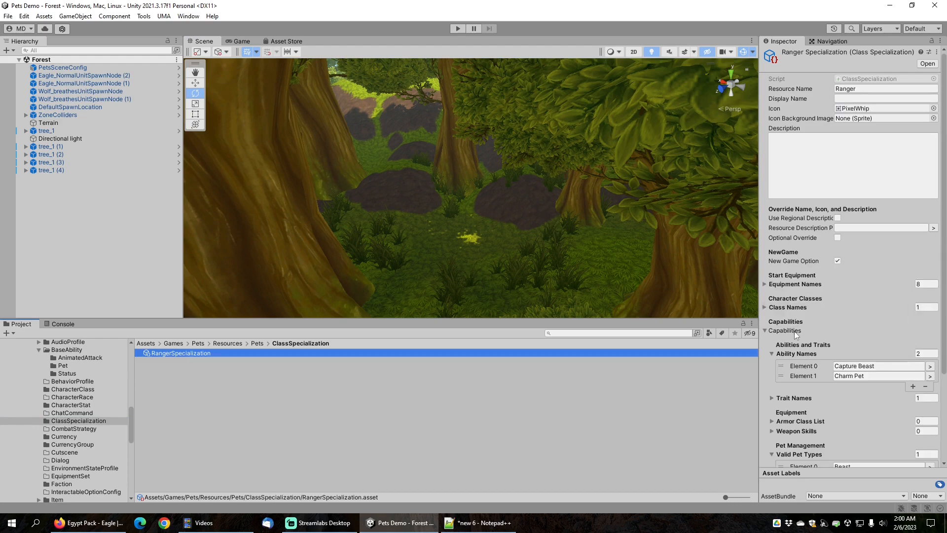
scroll(794, 330, "down", 3)
scroll(794, 330, "down", 2)
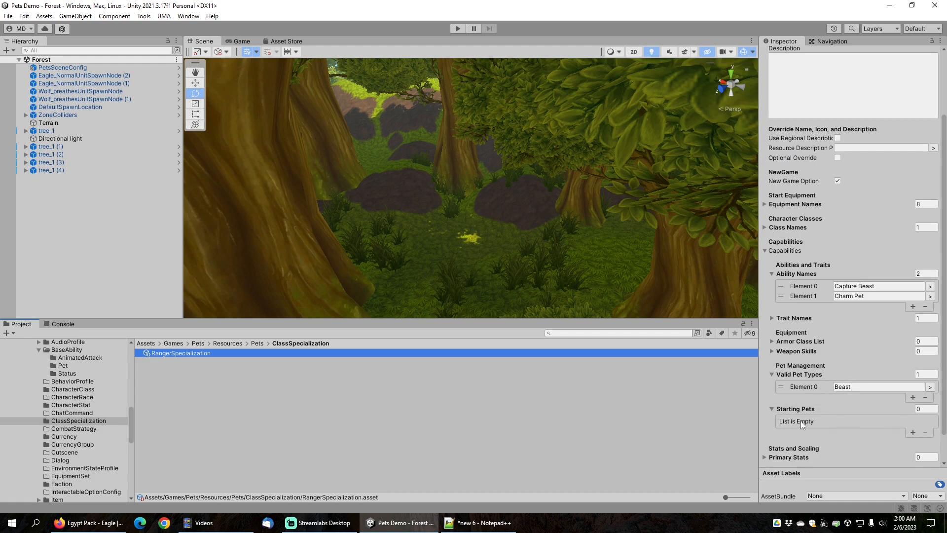
left_click(914, 432)
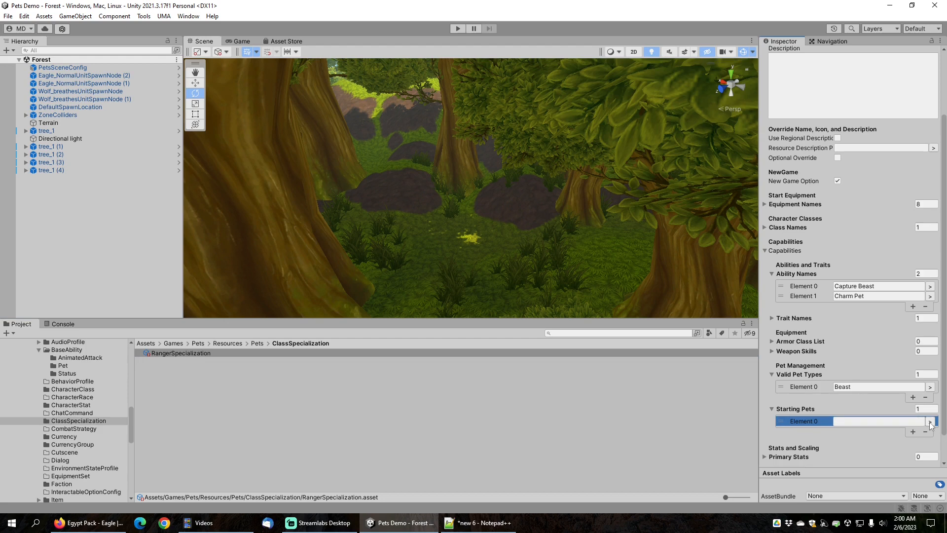
left_click(930, 422)
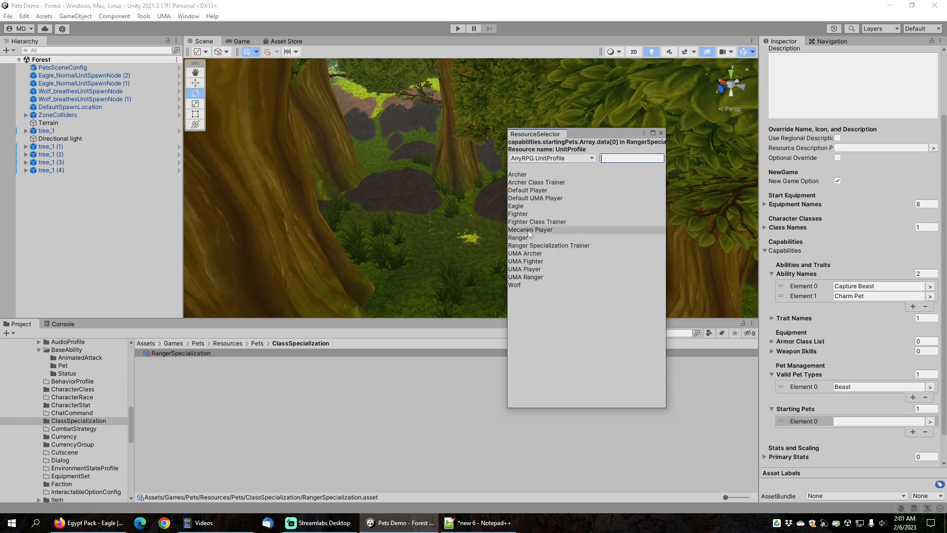
left_click(523, 205)
left_click(661, 133)
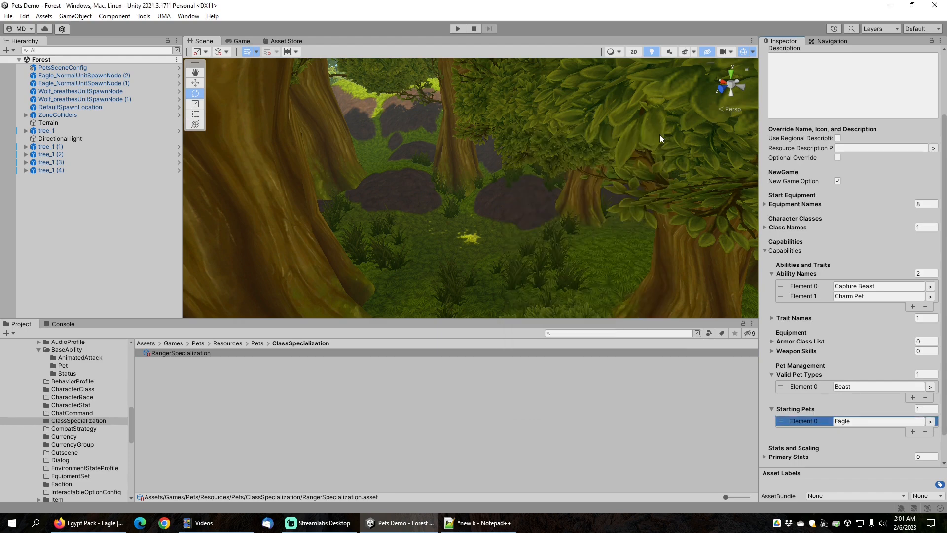
Save the scene and run the game to test the Ranger's starting pet
left_click(8, 15)
left_click(74, 63)
left_click(458, 28)
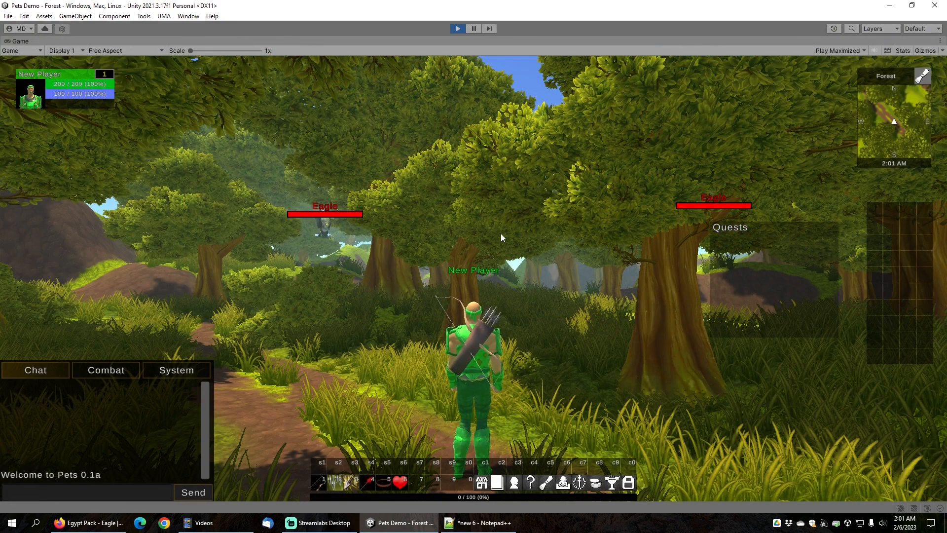
mouse_move(501, 233)
left_mouse_down()
mouse_move(502, 224)
mouse_move(508, 248)
left_mouse_up()
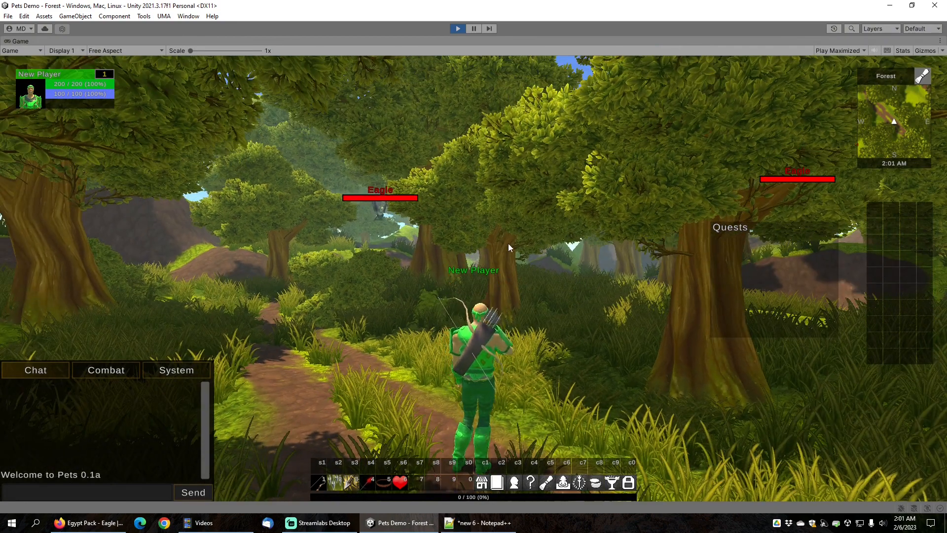
Call the Eagle from the player's pet list and view it beside the player in the forest
key("c")
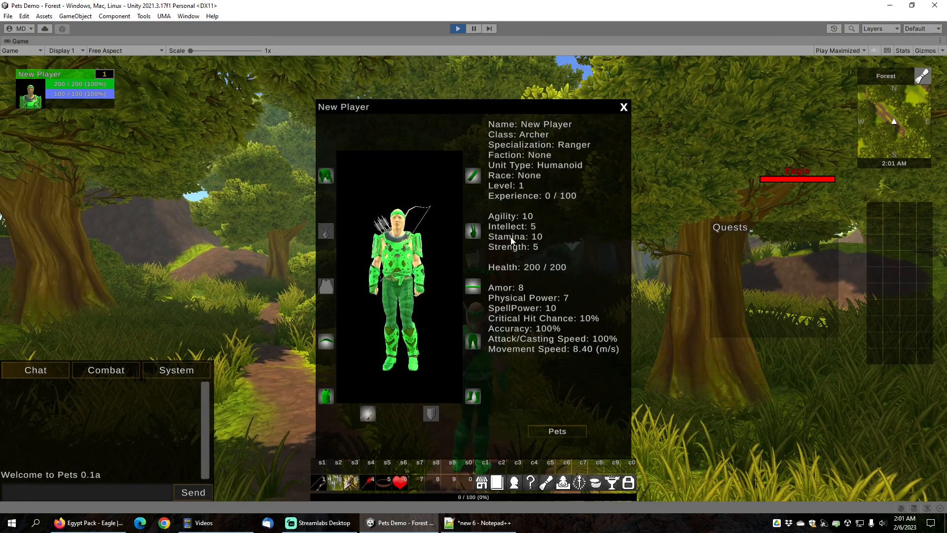
left_click(554, 431)
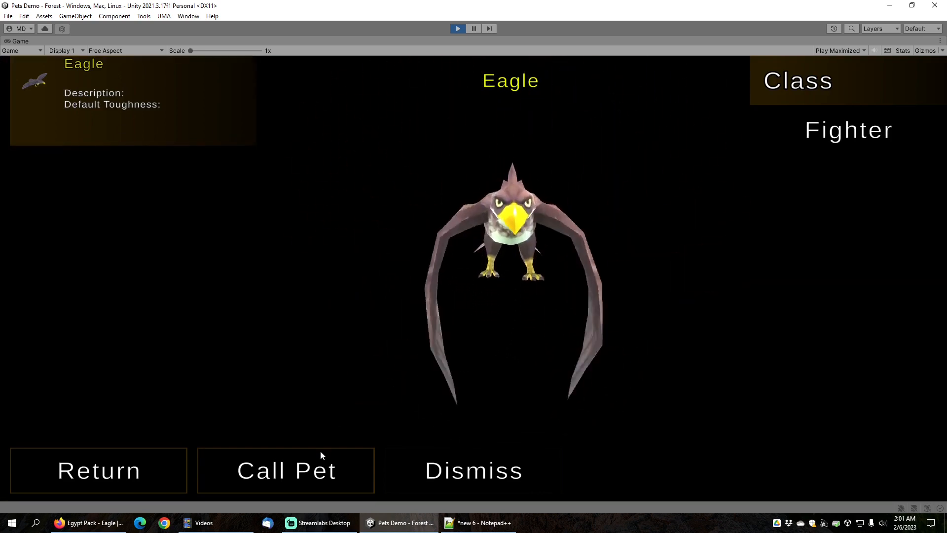
left_click(277, 475)
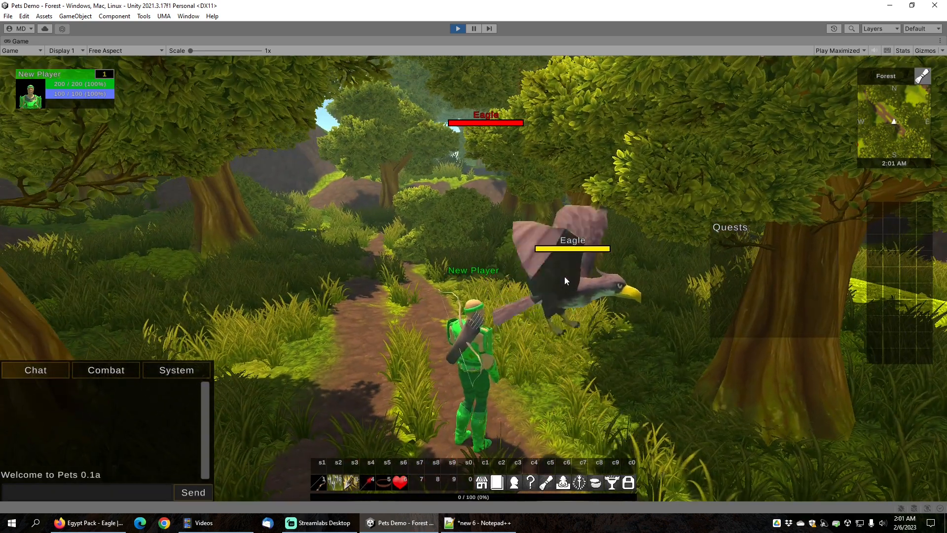
left_click(564, 276)
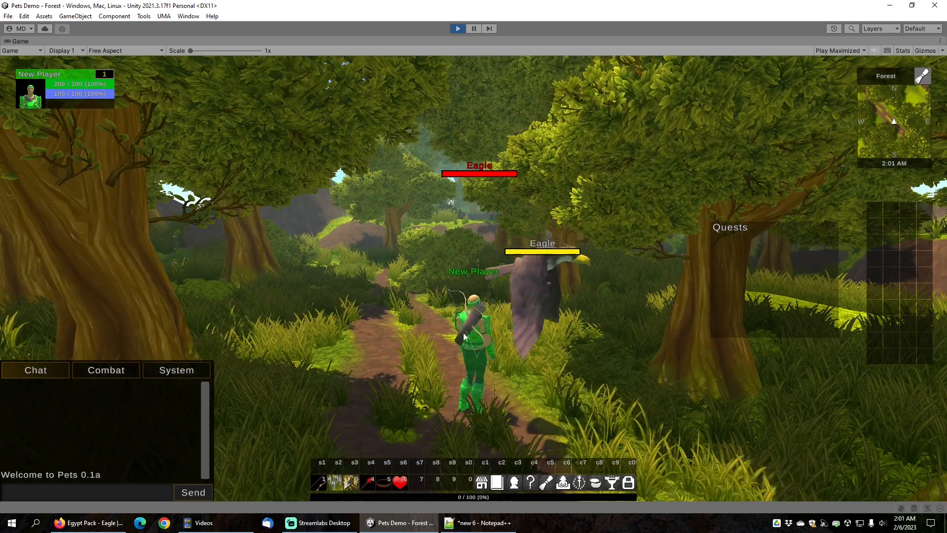
Dismiss the Eagle through the player's pet list, return to the forest and look around for it
key("c")
left_click(556, 431)
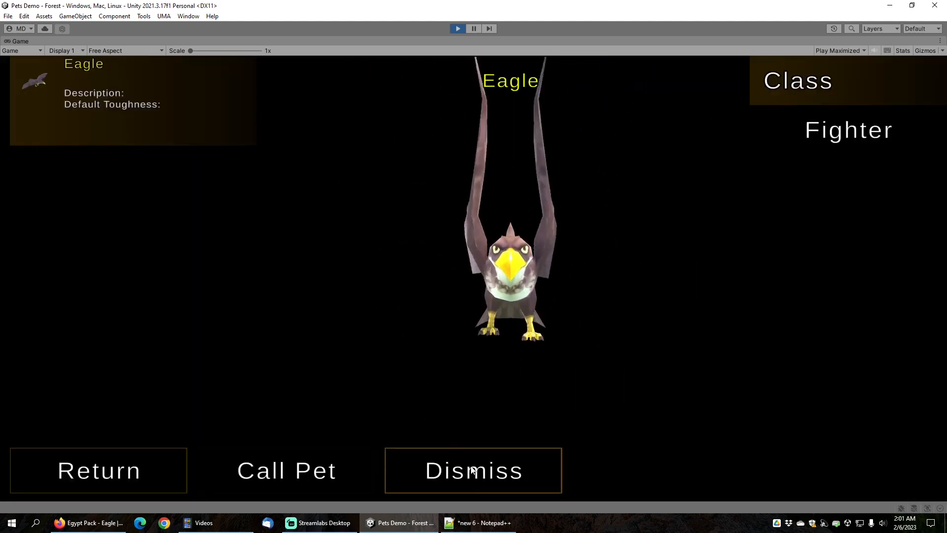
left_click(154, 471)
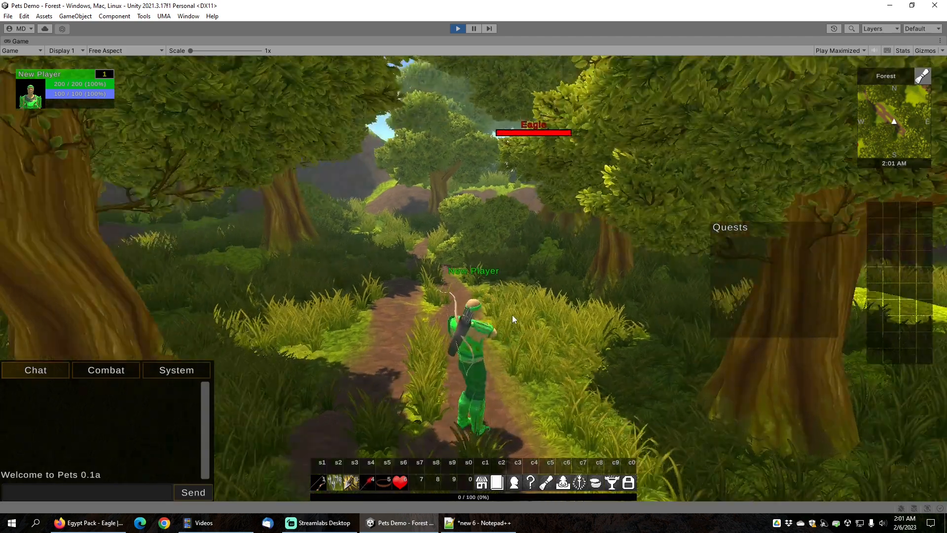
mouse_move(512, 314)
right_mouse_down()
mouse_move(519, 298)
mouse_move(587, 281)
right_mouse_up()
right_click_drag(519, 279, 614, 288)
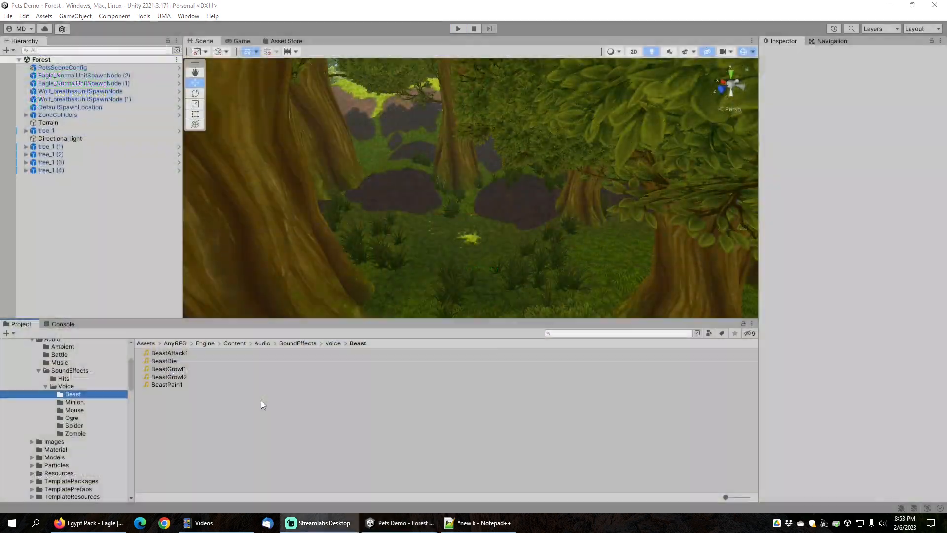
Listen to the BeastAttack1 and BeastGrowl1 audio clips in the engine's Beast voice folder
left_click(163, 353)
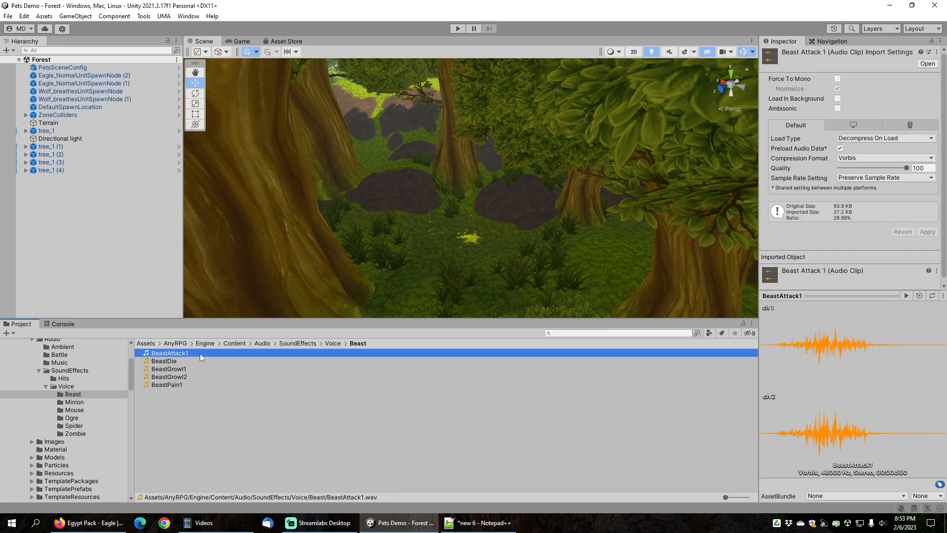
left_click(907, 295)
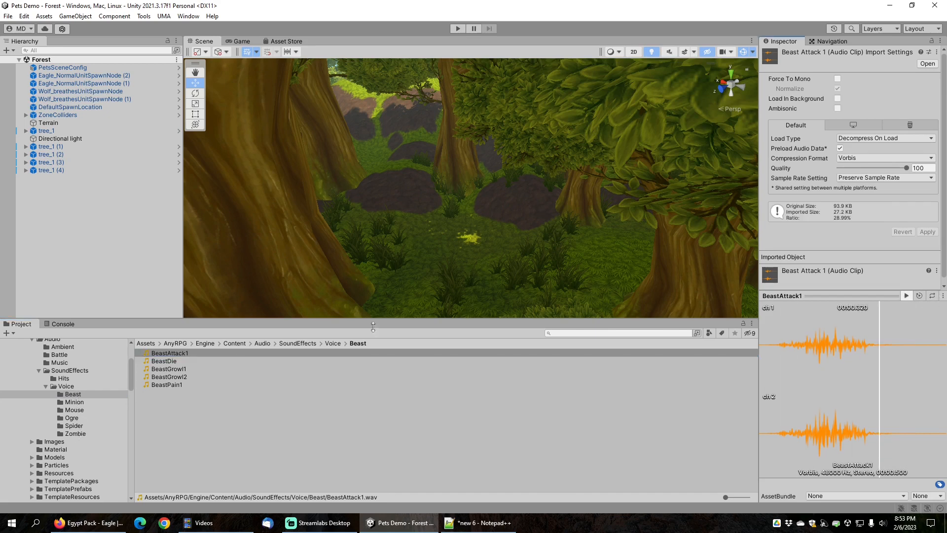
left_click(170, 369)
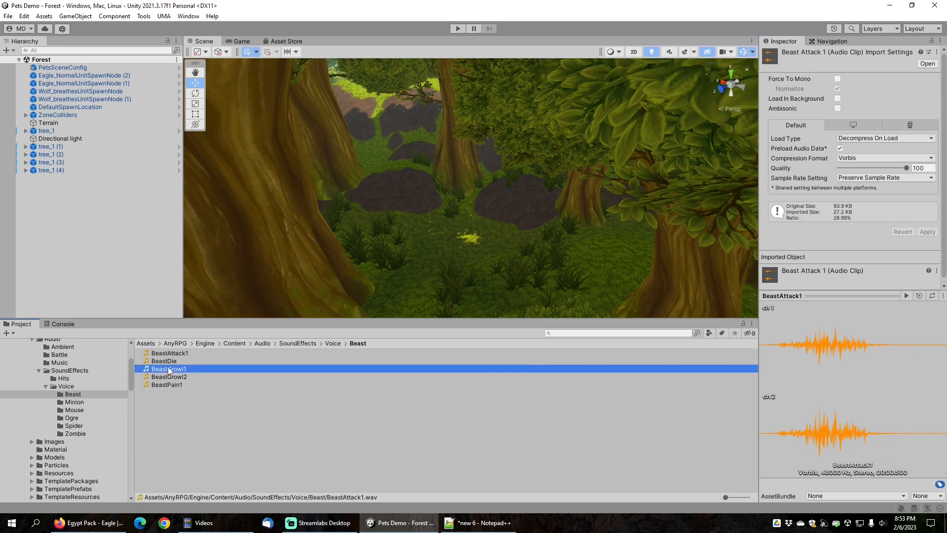
left_click(906, 296)
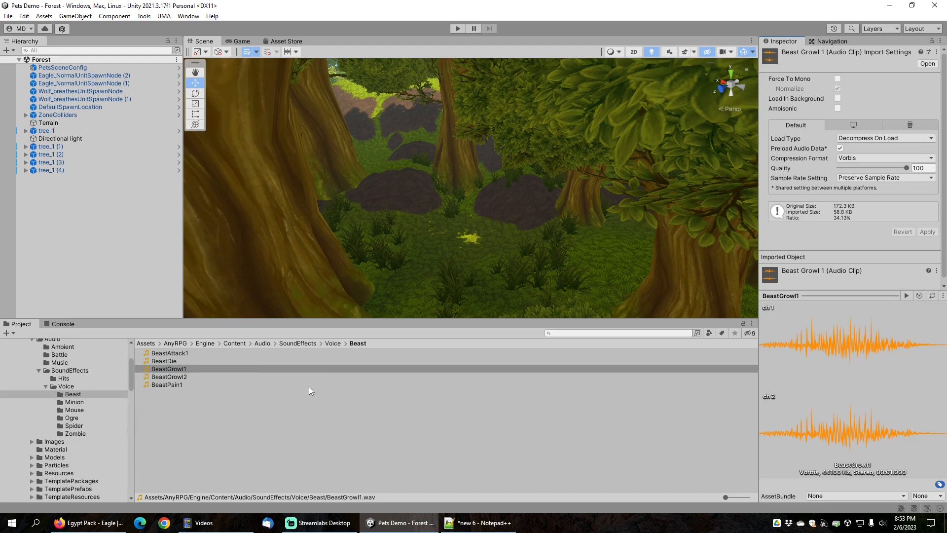
Install EngineVoiceProfilesTemplatePackage into the Pets game with the Template Content Wizard
left_click(144, 17)
mouse_move(155, 29)
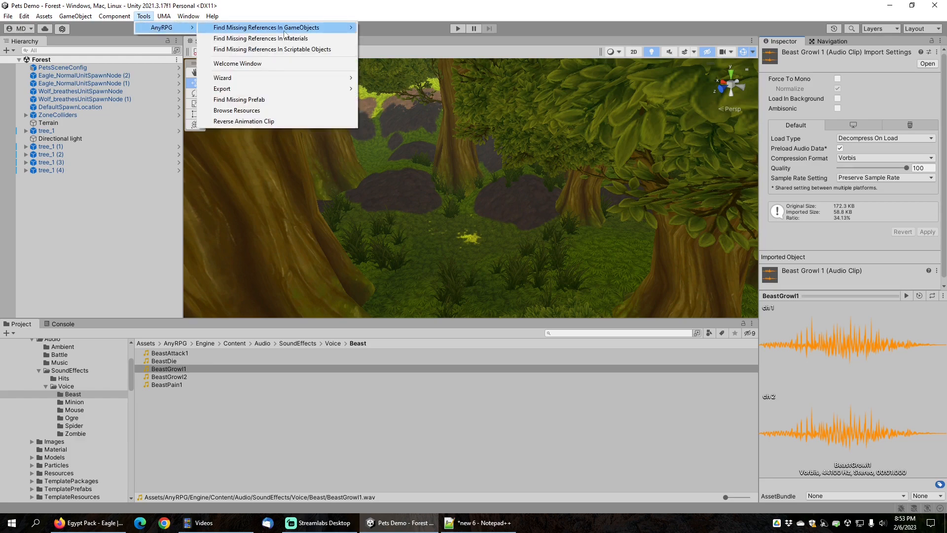
mouse_move(276, 78)
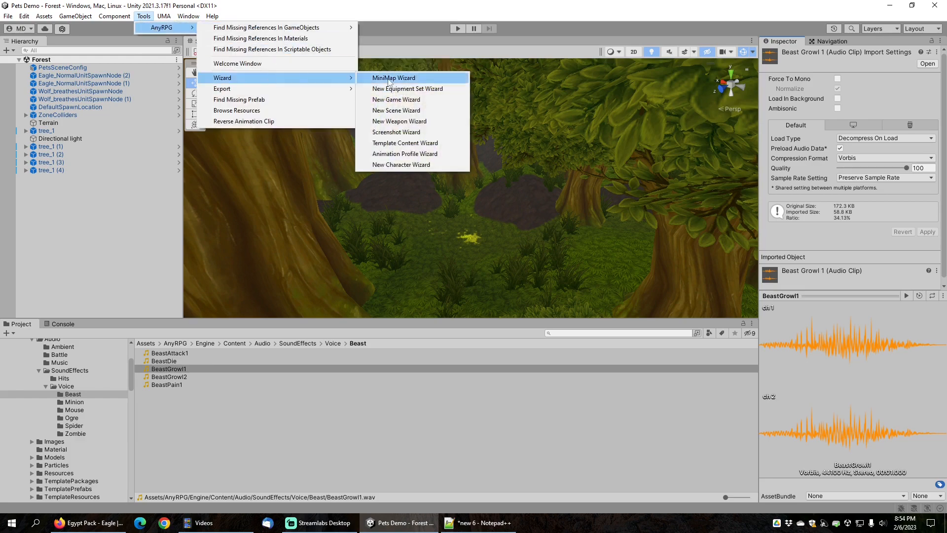
left_click(400, 143)
left_click(619, 218)
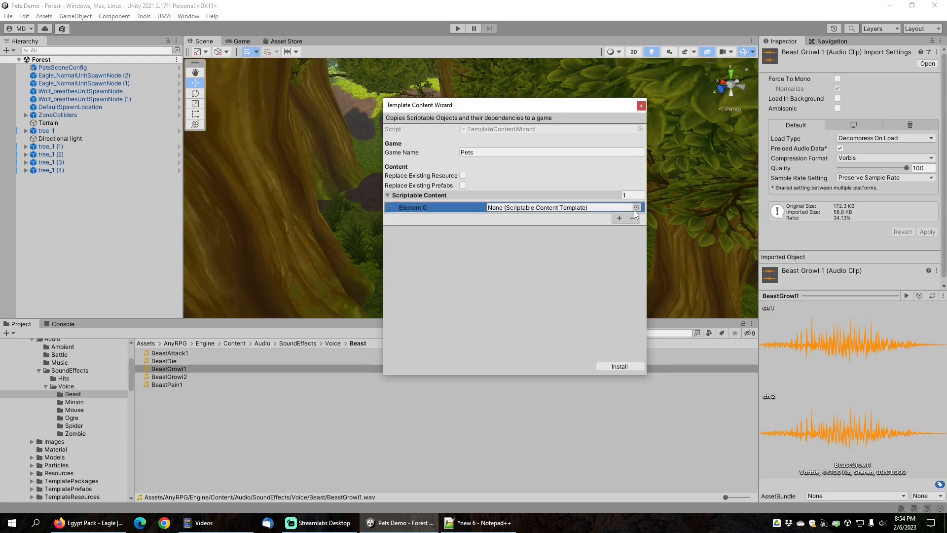
left_click(639, 206)
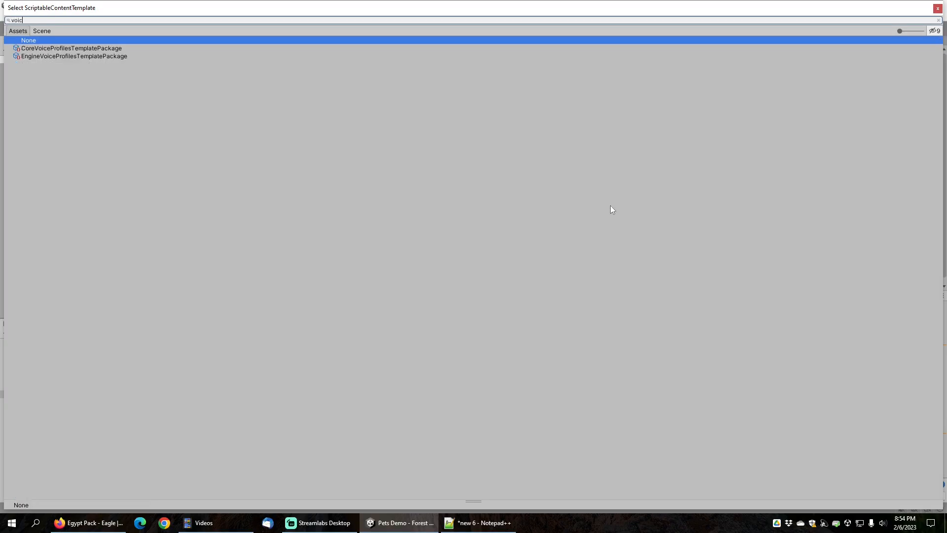
double_click(41, 57)
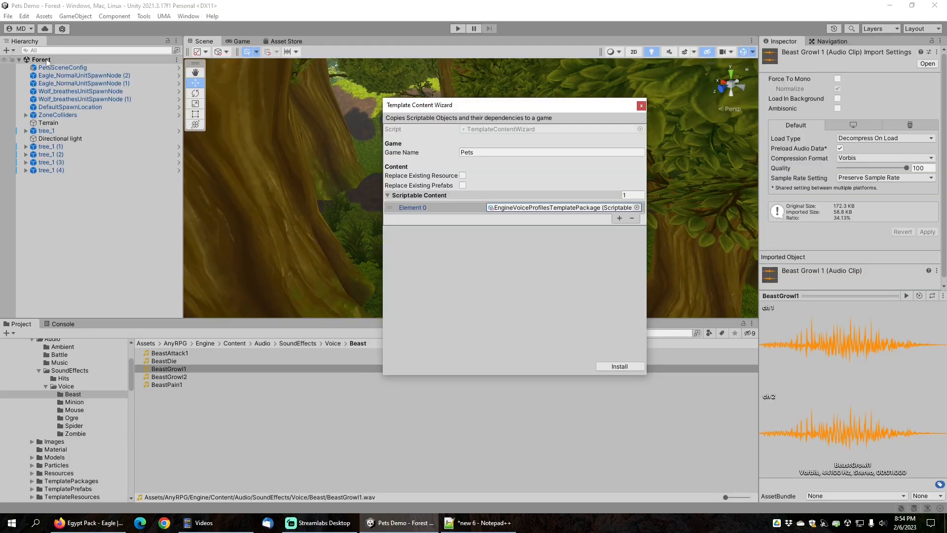
left_click(620, 367)
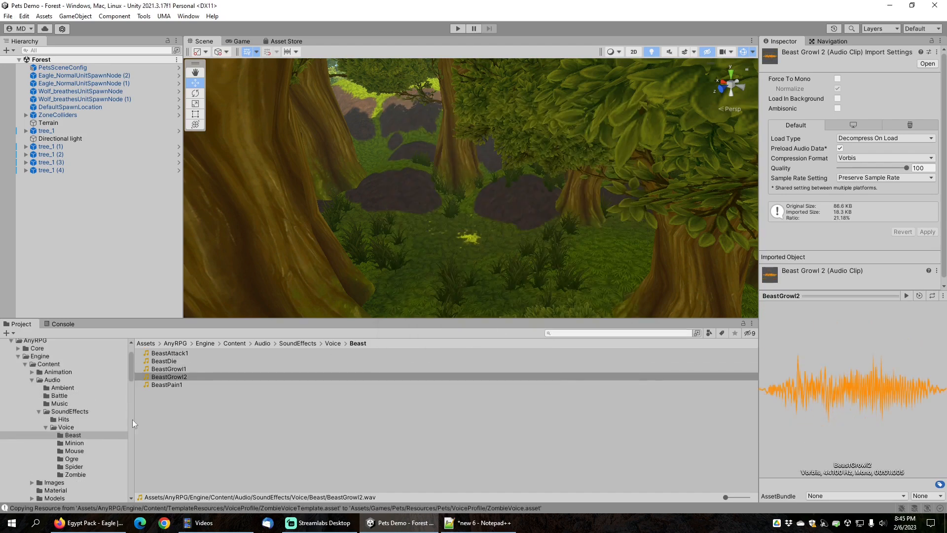
Set the Wolf_breathesUnit unit profile's voice profile to Beast and turn off its inline voice props
scroll(71, 415, "down", 10)
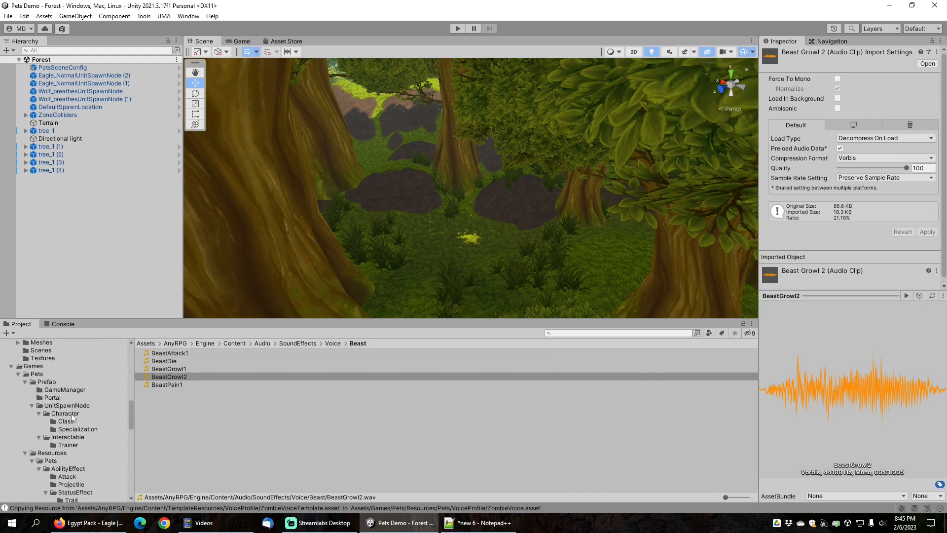
scroll(71, 414, "down", 15)
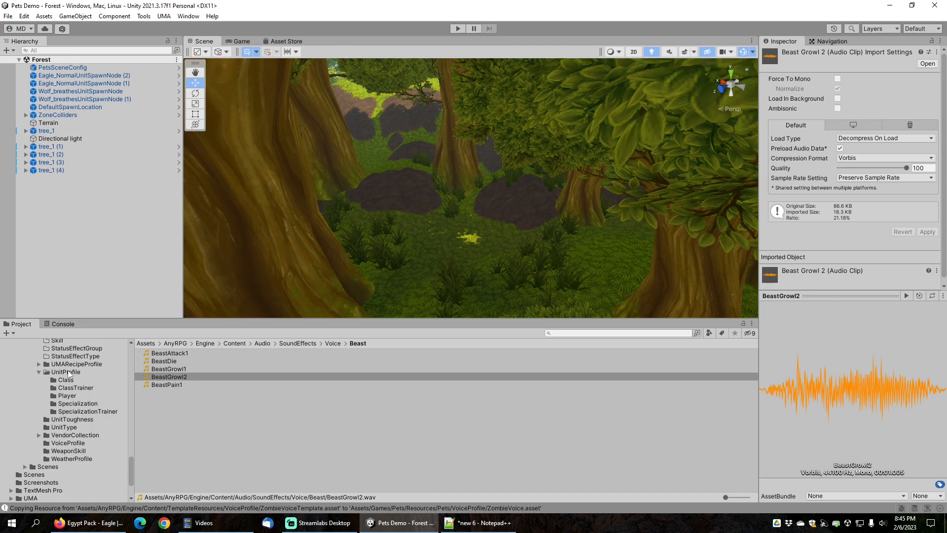
left_click(69, 372)
left_click(175, 400)
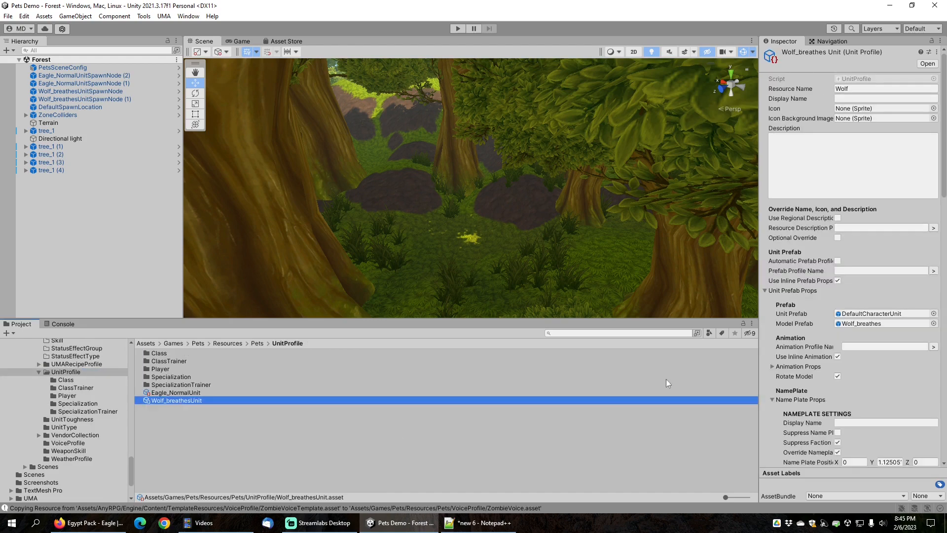
scroll(806, 351, "down", 10)
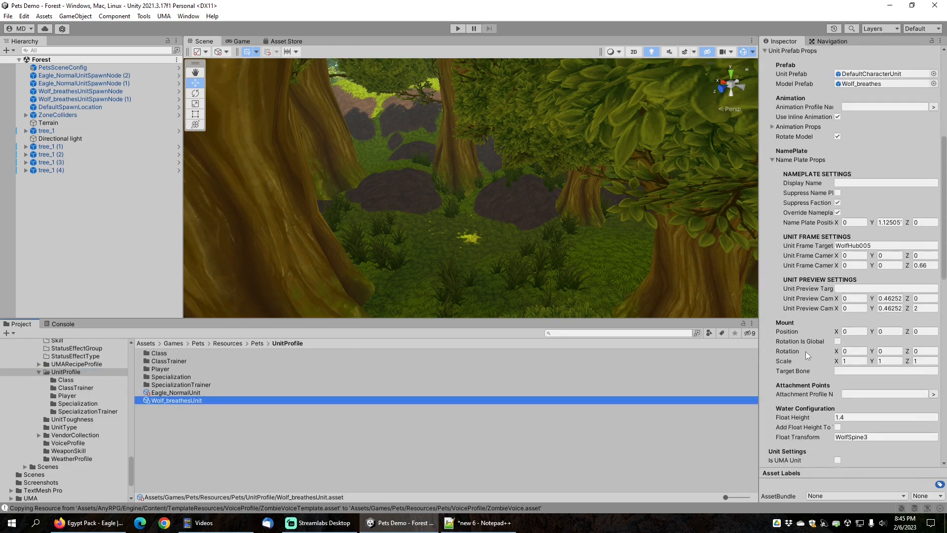
scroll(806, 351, "down", 7)
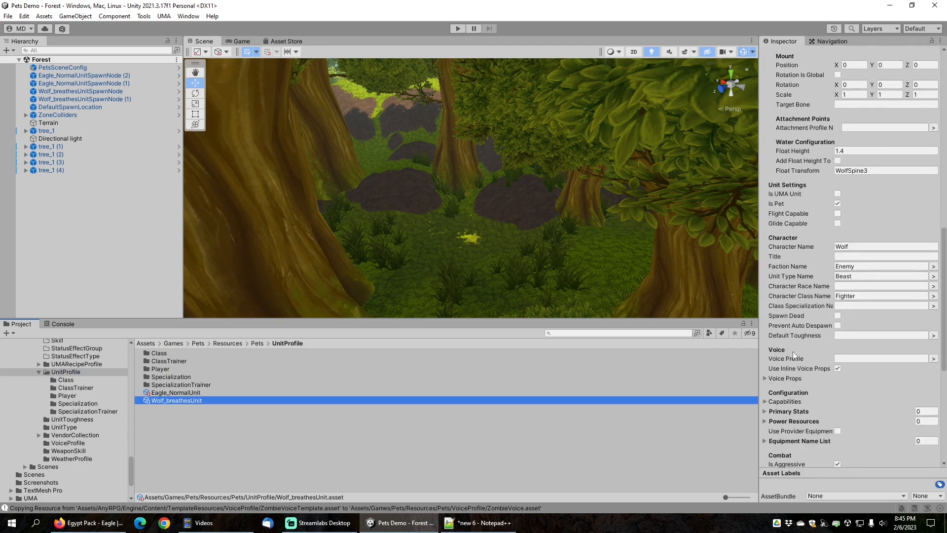
left_click(933, 360)
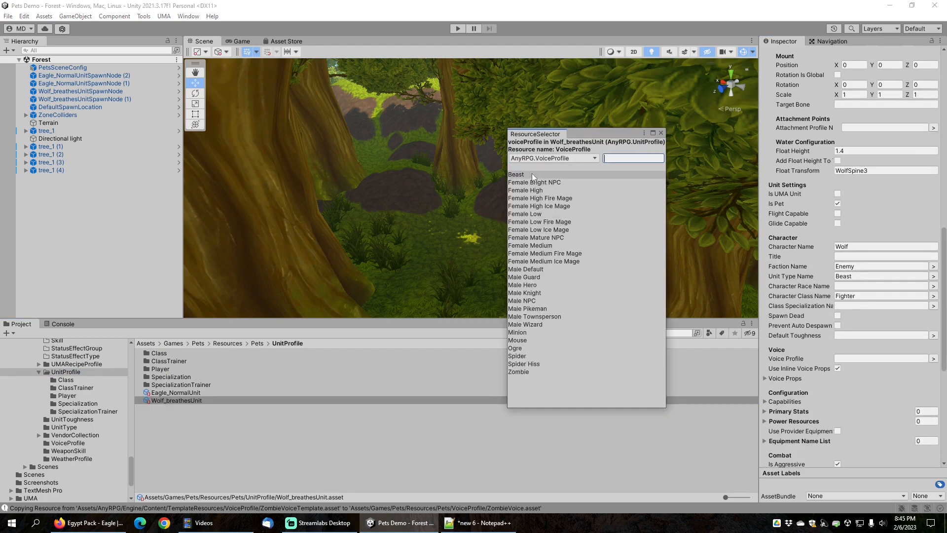
left_click(532, 174)
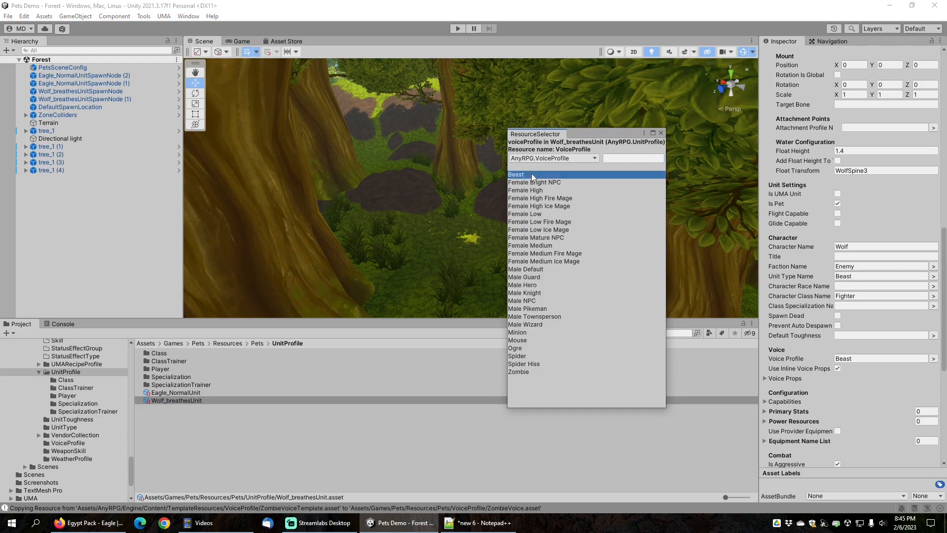
left_click(661, 134)
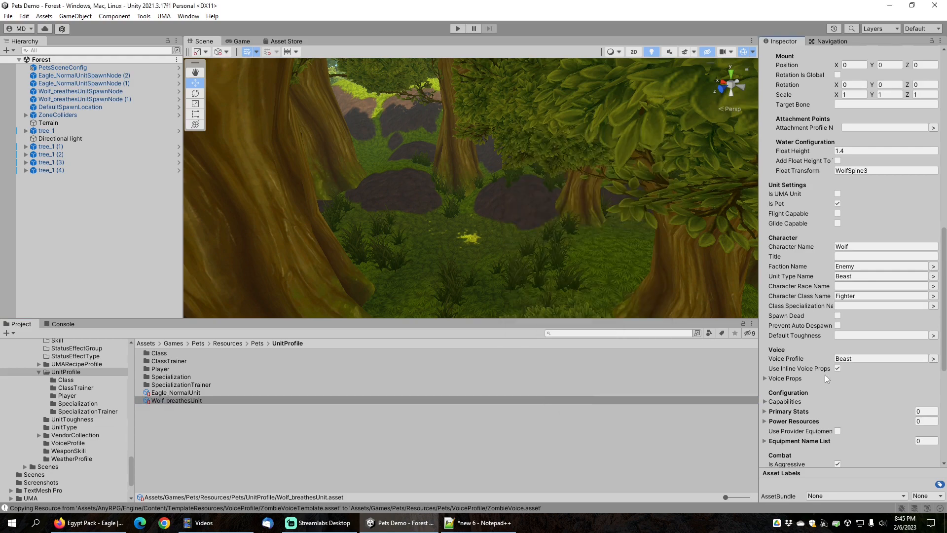
left_click(838, 368)
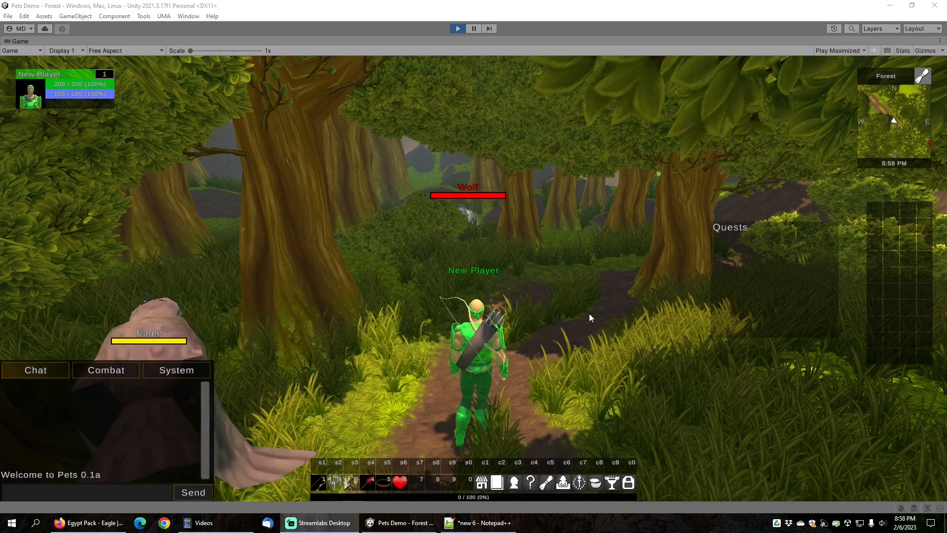
Playtest the forest by running up to the Wolf, targeting it and attacking it with the first action bar ability
left_click(540, 315)
key("w")
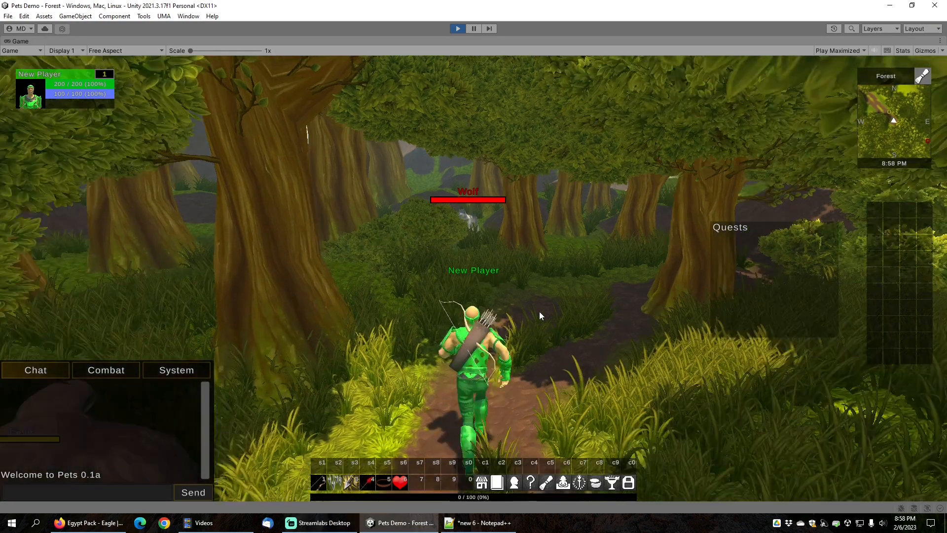
key("Tab")
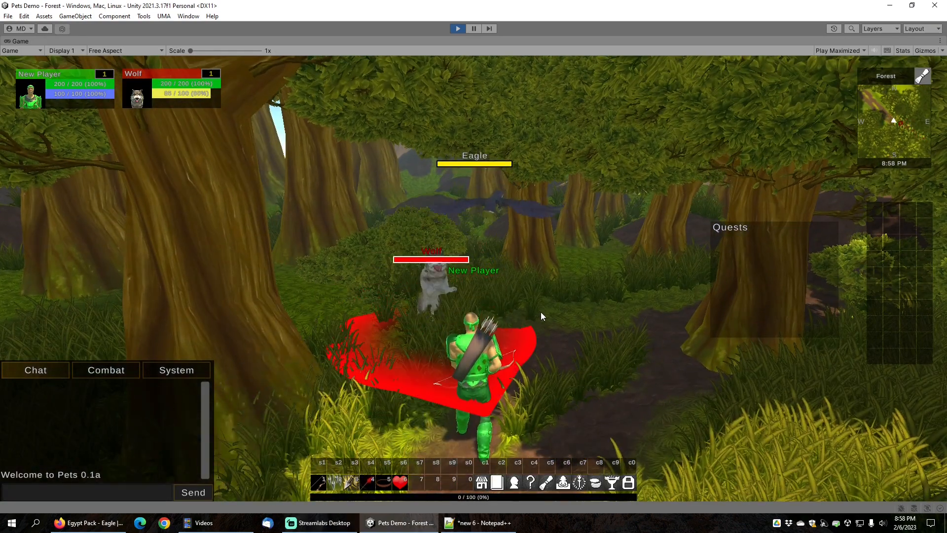
key("1")
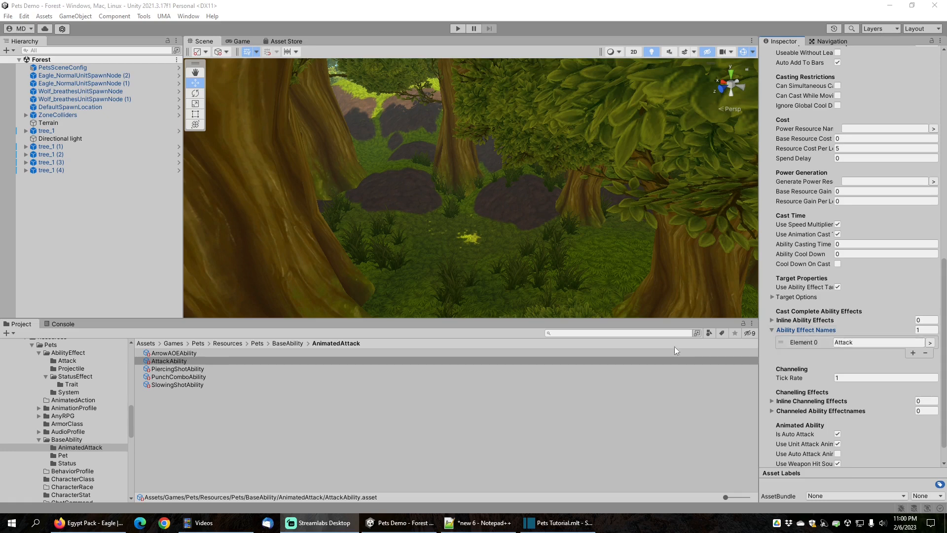
Inspect the on-hit audio profile and ability object of AttackEffect in the Pets AbilityEffect Attack folder
left_click(69, 352)
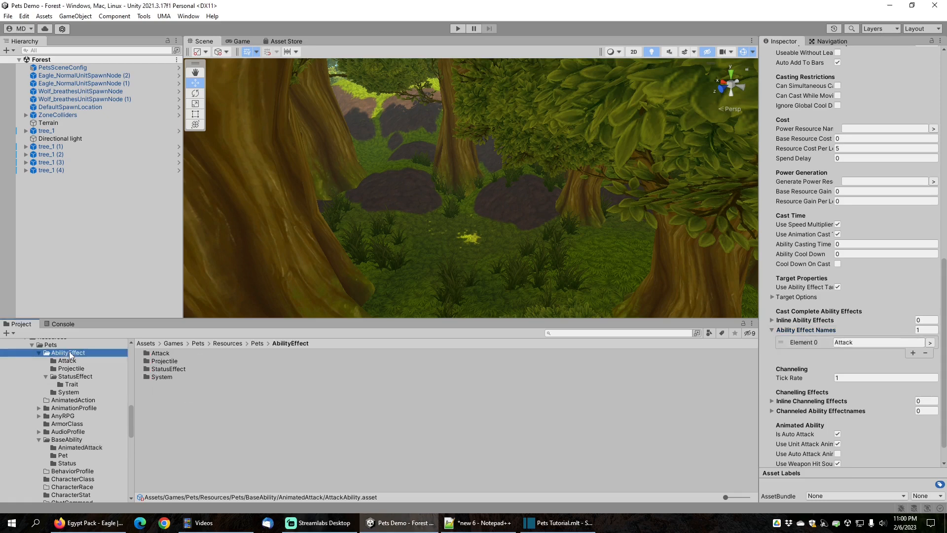
left_click(74, 360)
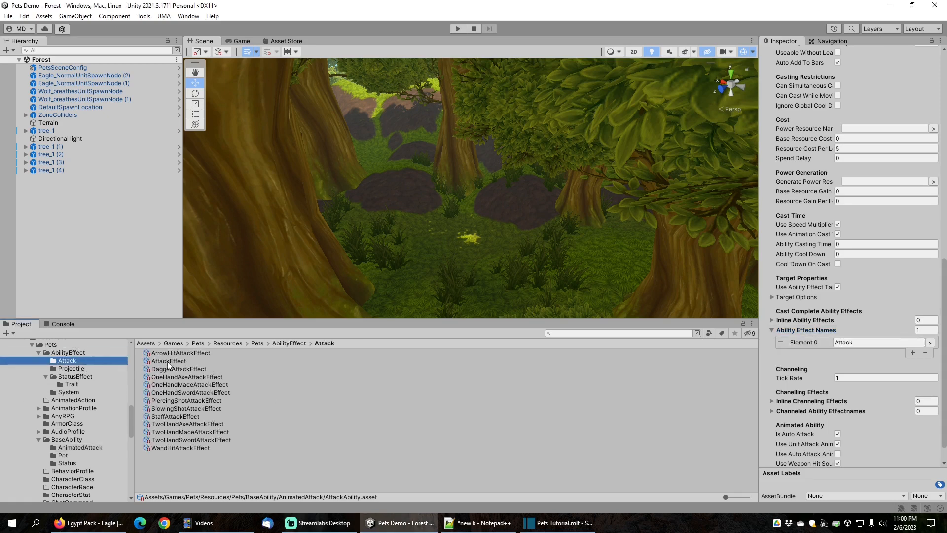
left_click(170, 361)
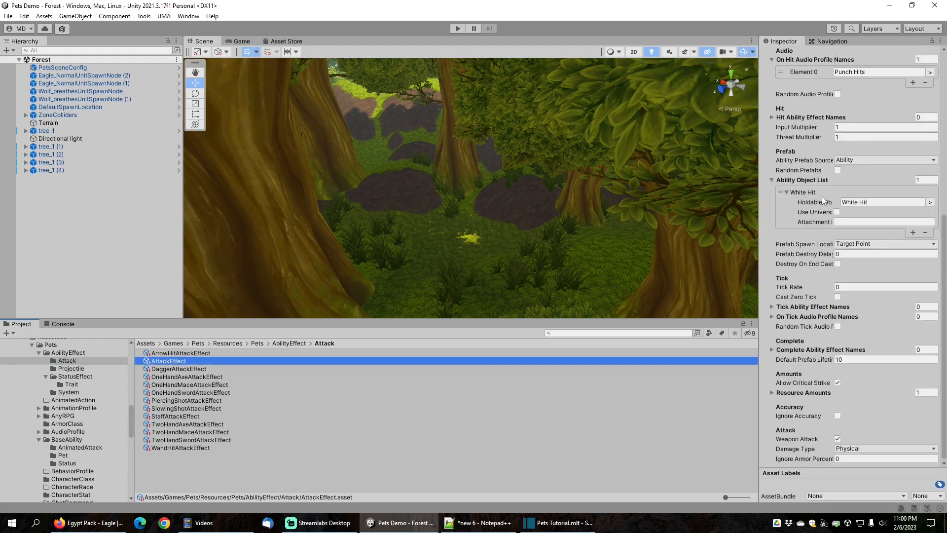
scroll(814, 192, "up", 4)
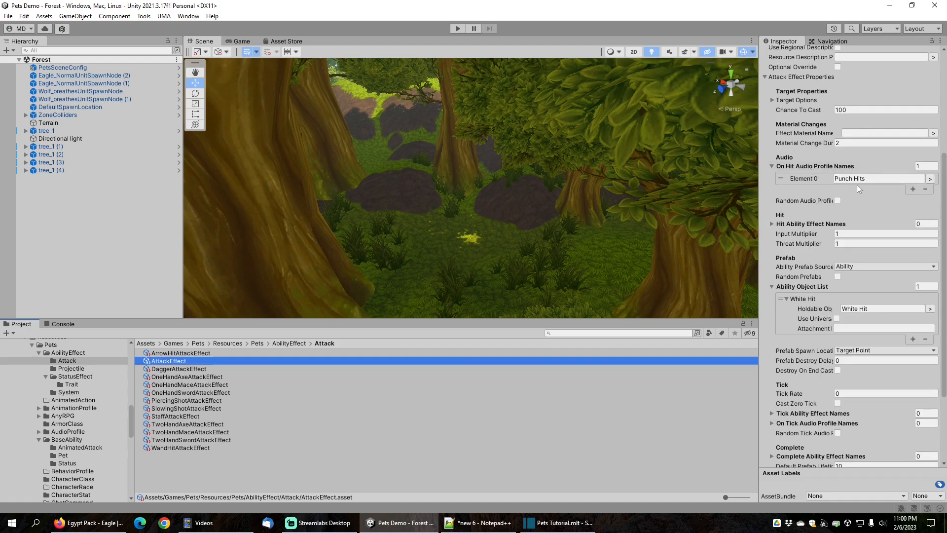
Run the game, walk the player toward the hostile Eagle on the forest path and target it
key("ctrl+p")
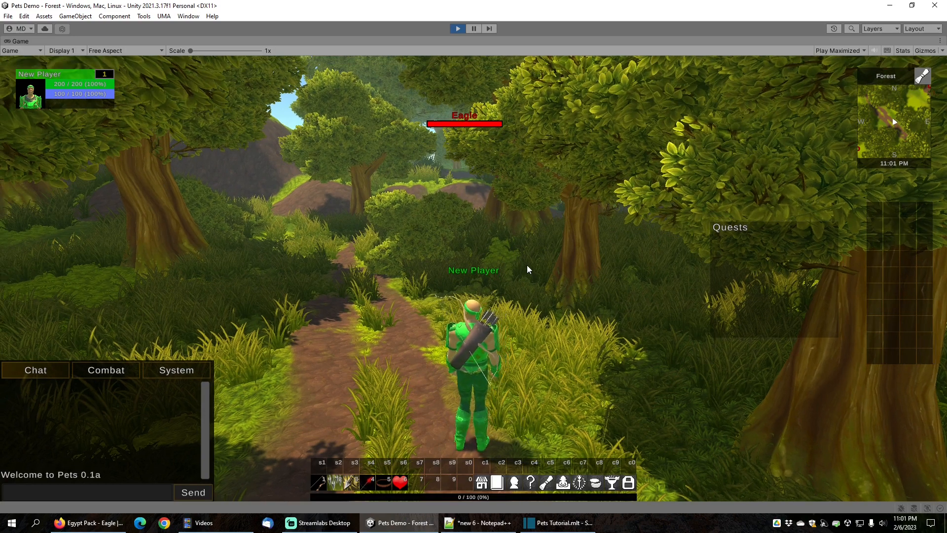
key("w")
key("Tab")
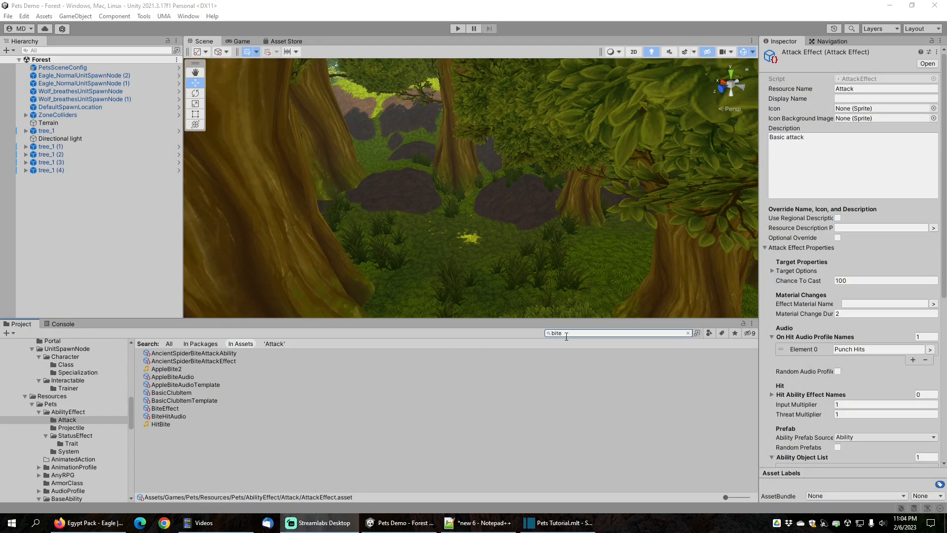
Duplicate the BiteEffect and BiteHitAudio assets found in the bite search
left_click(173, 410)
left_click(175, 417, "shift")
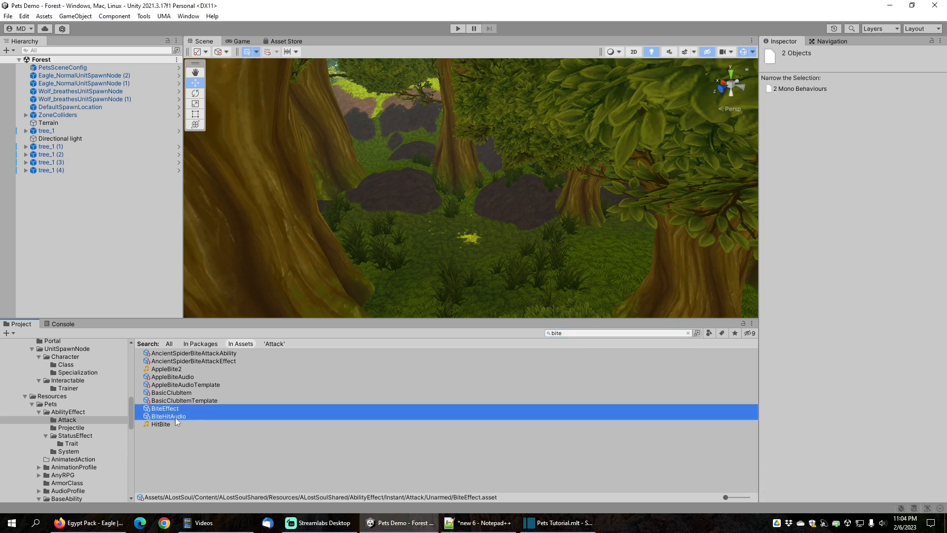
key("ctrl+d")
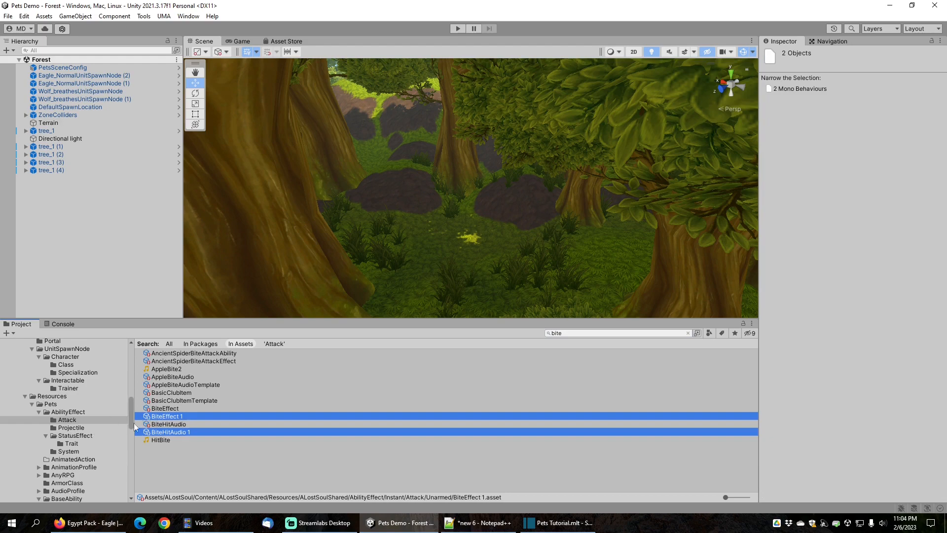
Move the BiteEffect 1 copy into the Pets AbilityEffect folder and the BiteHitAudio 1 copy into the AudioProfile folder
left_click(170, 417)
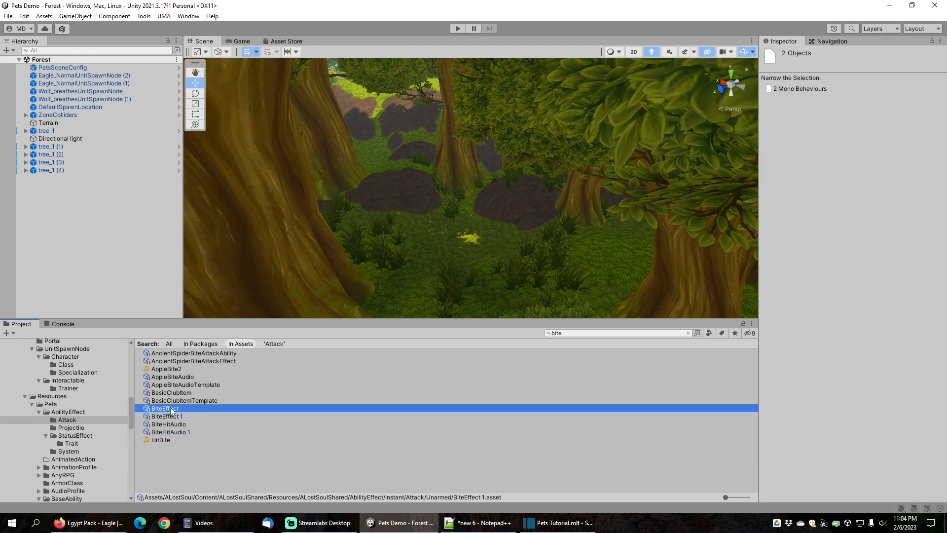
left_click_drag(83, 420, 76, 415)
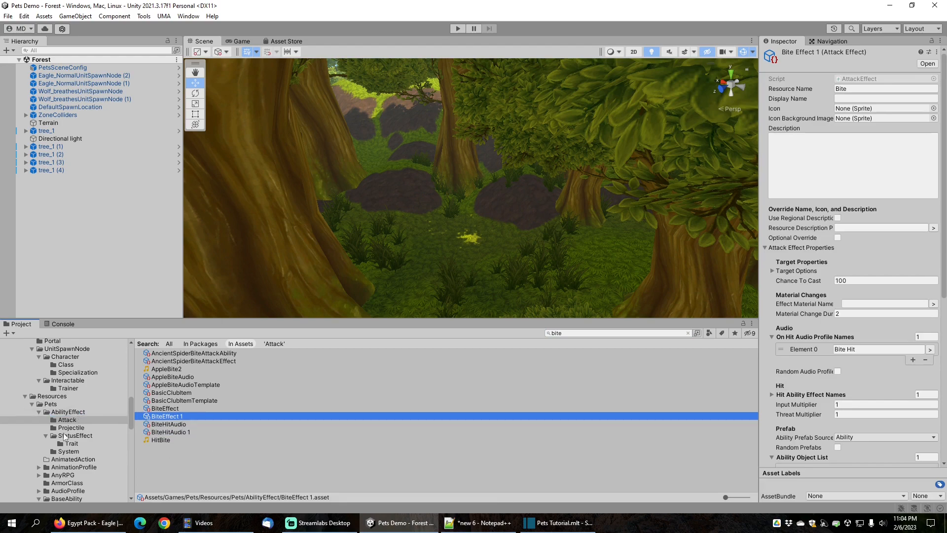
scroll(71, 460, "down", 3)
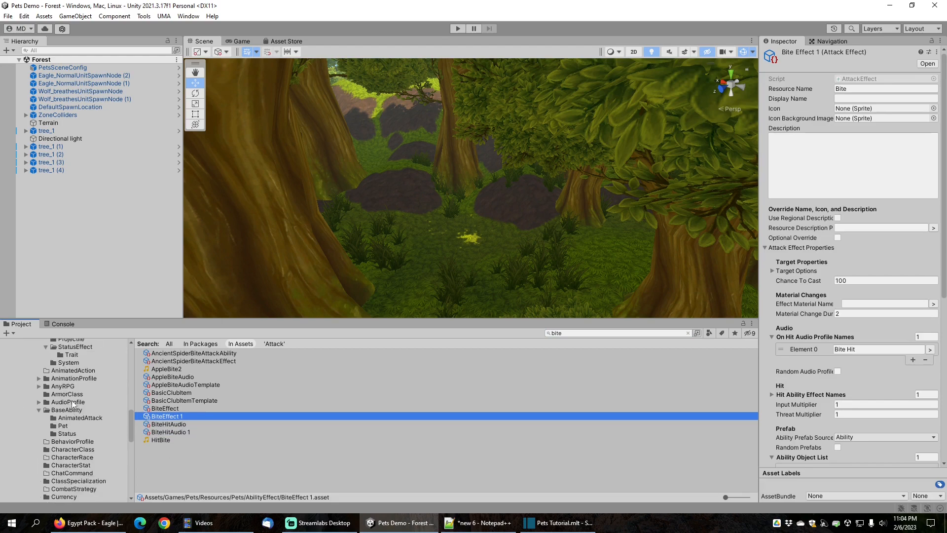
left_click_drag(164, 430, 76, 402)
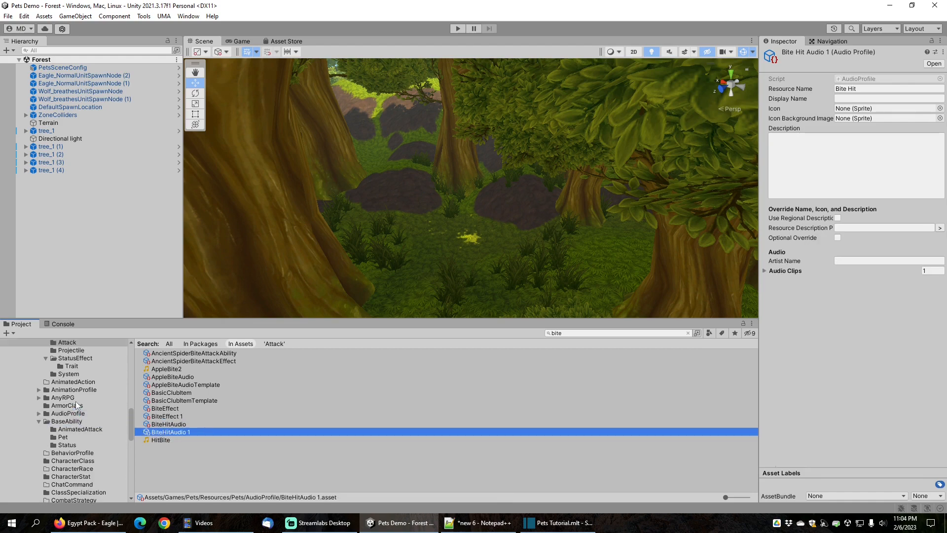
Rename the BiteEffect 1 copy to BiteEffect
left_click(167, 418)
key("F2")
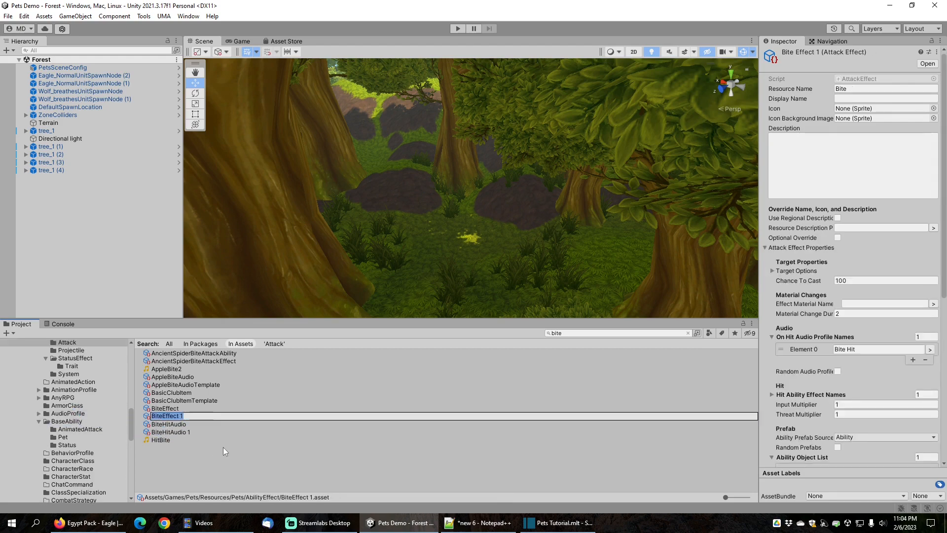
key("End")
key("BackSpace")
key("BackSpace")
key("Return")
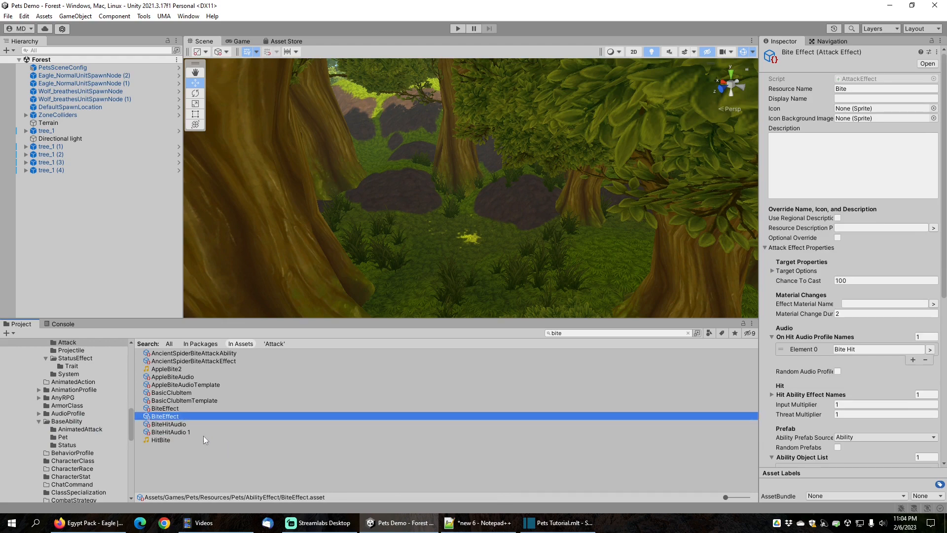
Rename the BiteHitAudio 1 copy to BiteHitAudio
left_click(192, 431)
key("F2")
key("End")
key("BackSpace")
key("BackSpace")
key("Return")
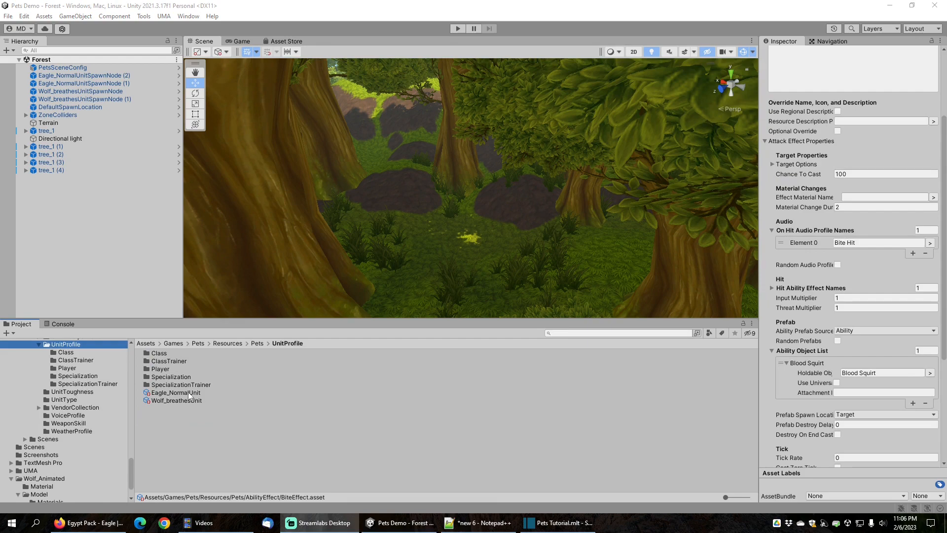
Add Bite as a default hit effect to both the Eagle_NormalUnit and Wolf_breathesUnit unit profiles
left_click(189, 393)
left_click(202, 400, "shift")
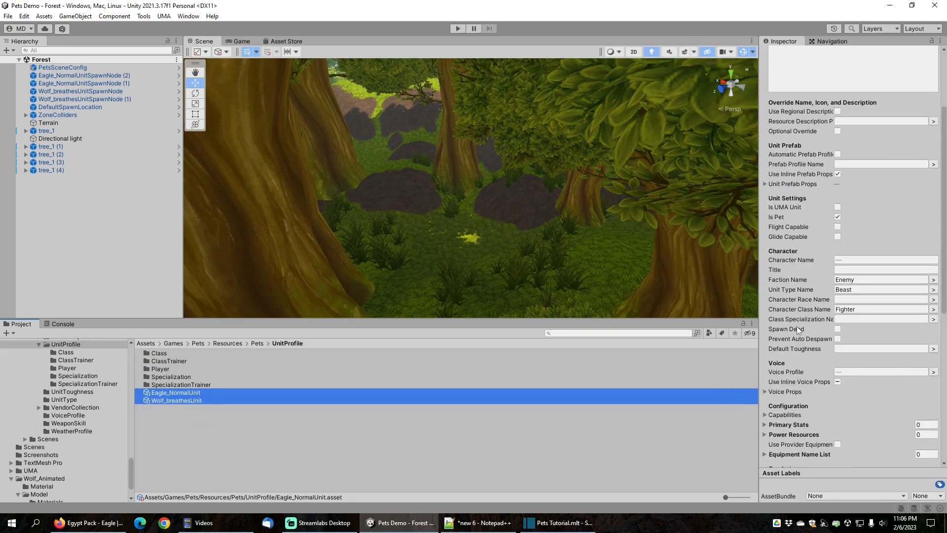
scroll(796, 323, "down", 7)
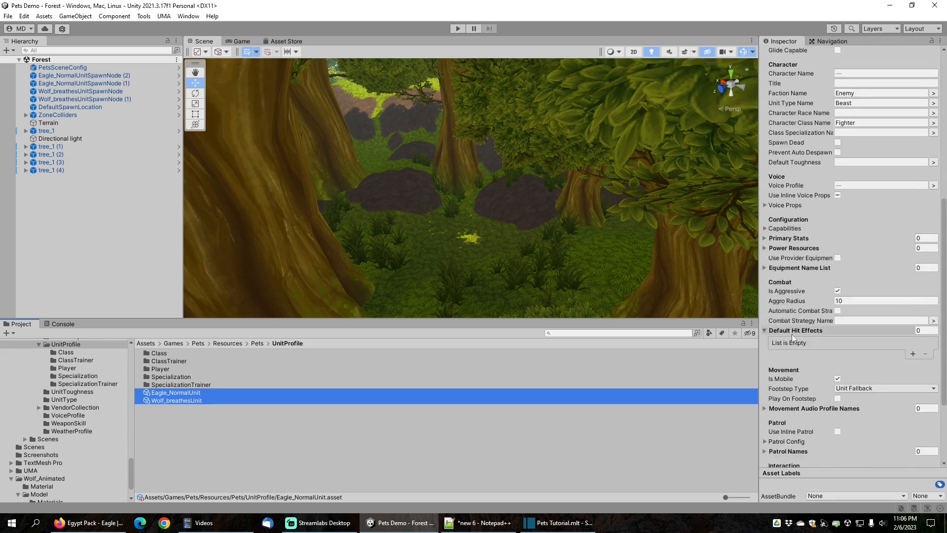
left_click(913, 354)
left_click(930, 343)
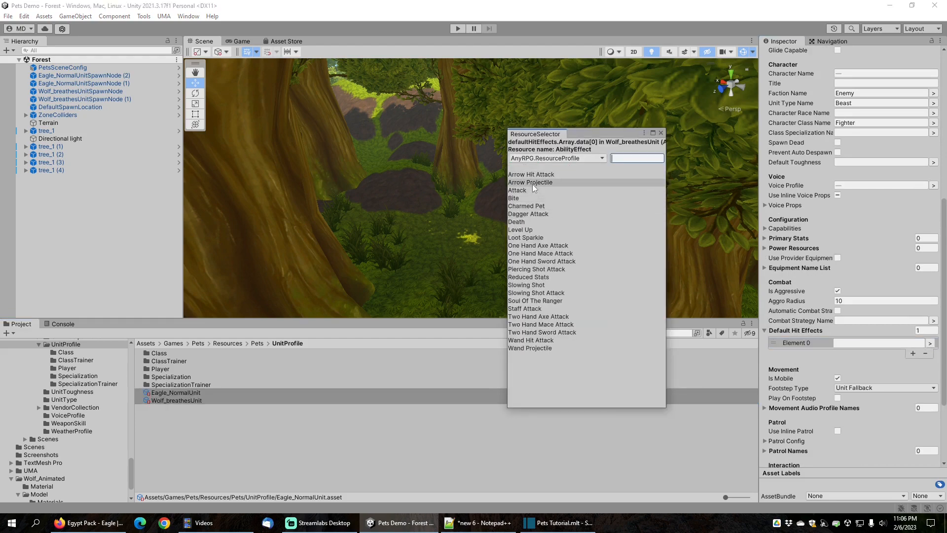
left_click(513, 198)
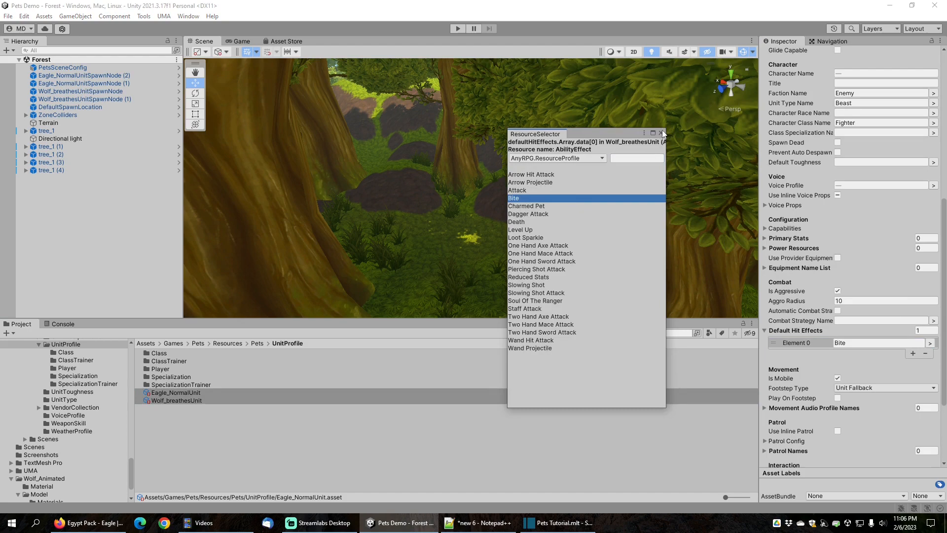
left_click(827, 343)
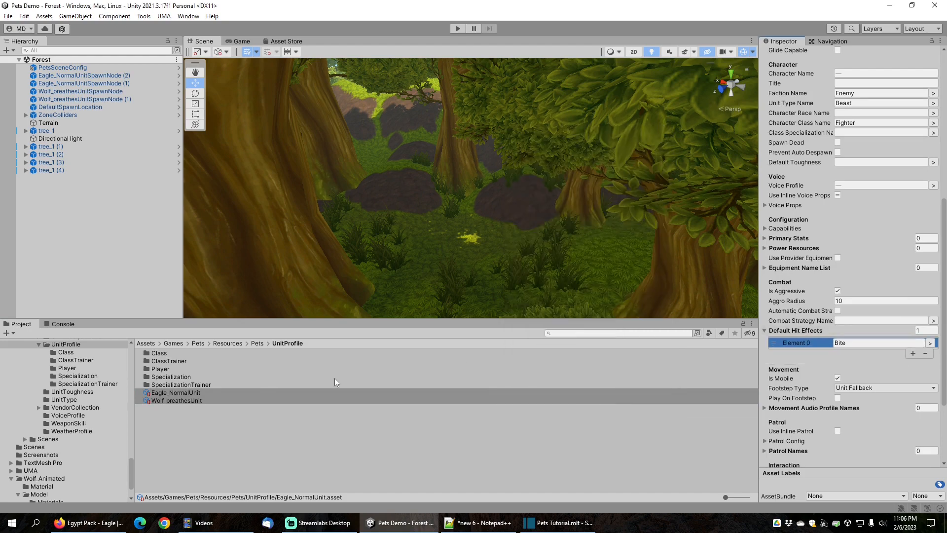
In the Pets AbilityEffect folder, set the BiteEffect's holdable object in the Ability Object List to Blood Hit
scroll(89, 400, "up", 10)
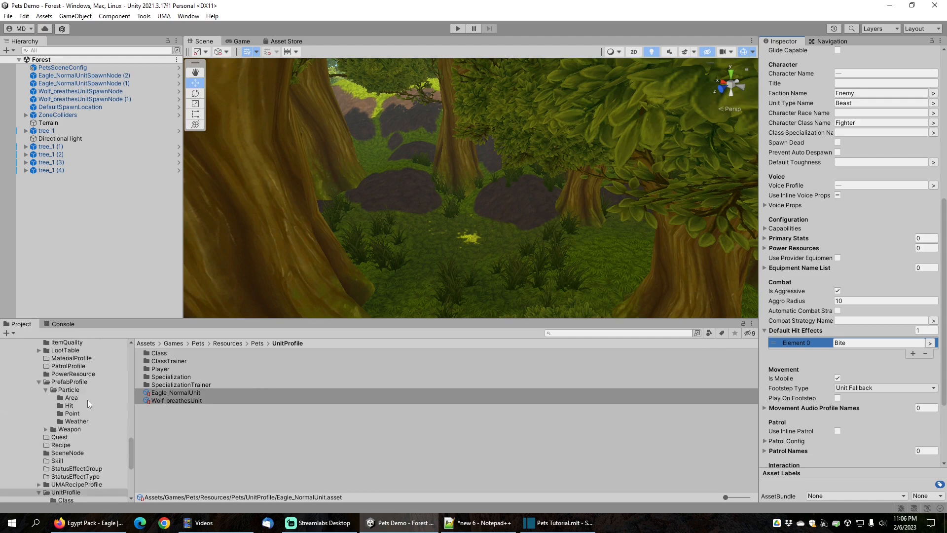
scroll(87, 399, "up", 5)
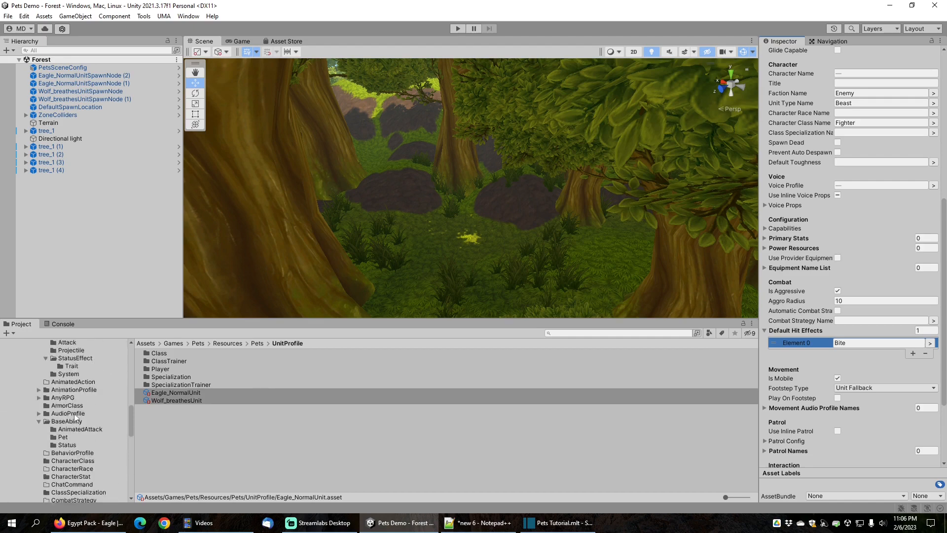
scroll(75, 418, "up", 3)
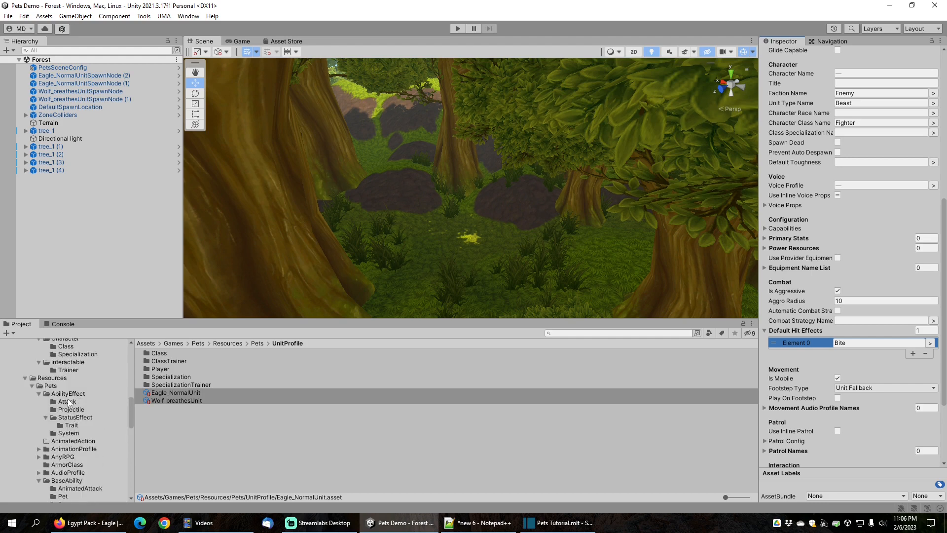
left_click(68, 394)
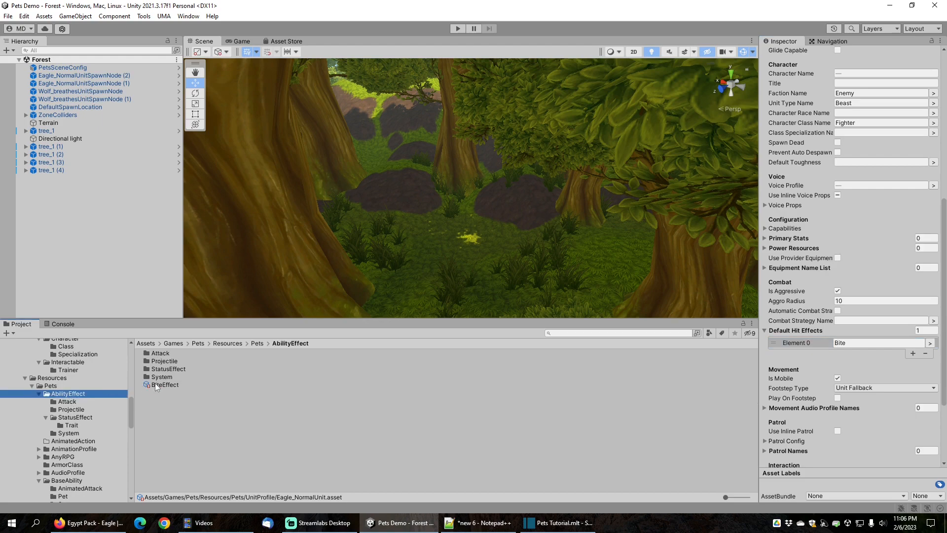
left_click(167, 386)
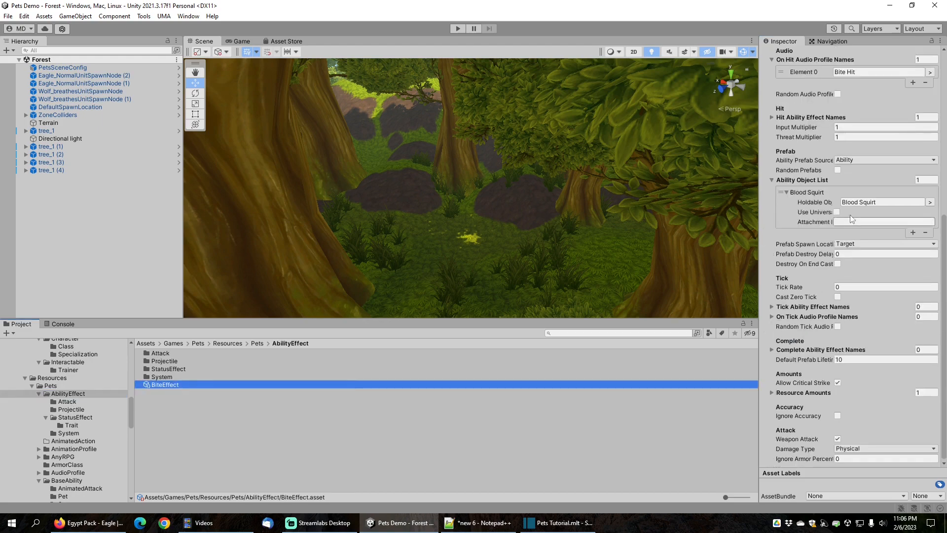
left_click(930, 202)
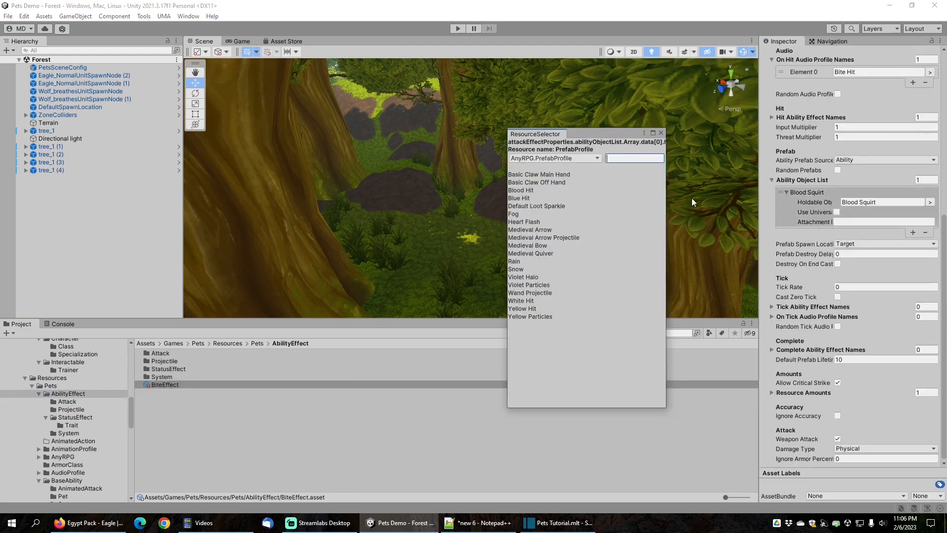
left_click(525, 190)
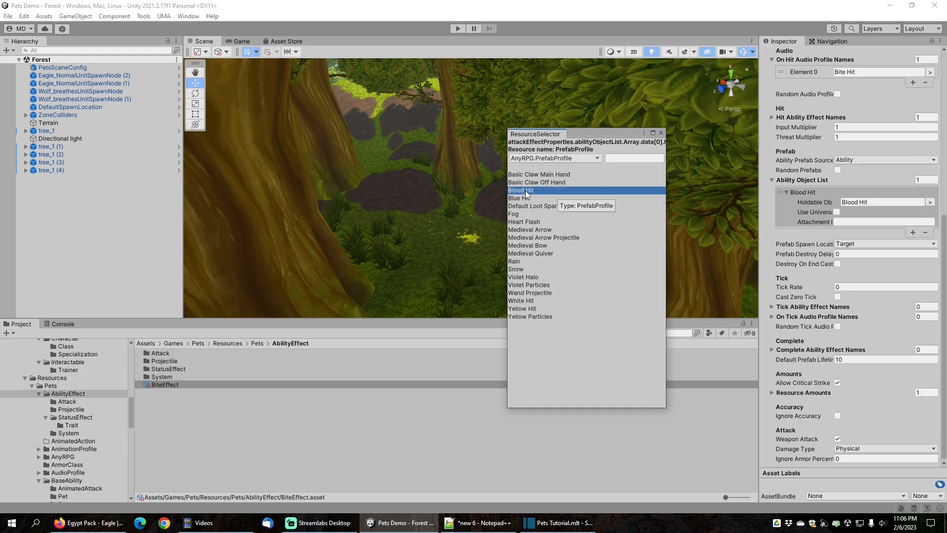
left_click(661, 133)
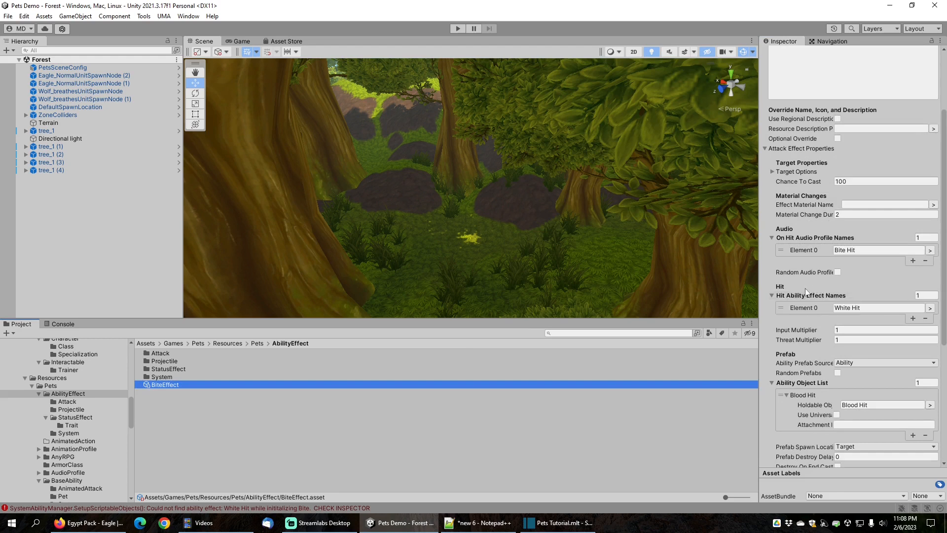
Empty the BiteEffect's Hit Ability Effect Names list by setting its size to 0
left_click(926, 295)
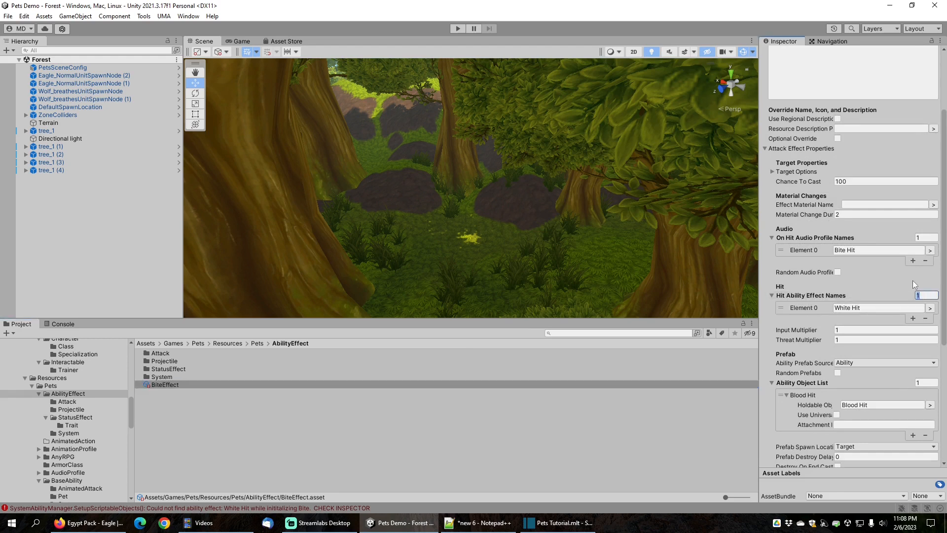
type("0")
key("Return")
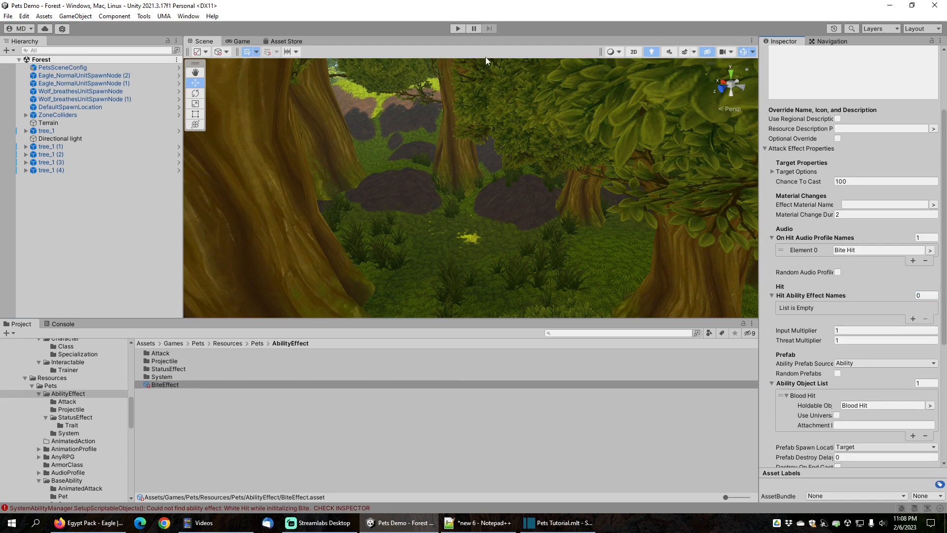
Play-test the Forest scene by running the player along the path towards the eagle, and stop play mode
key("ctrl+p")
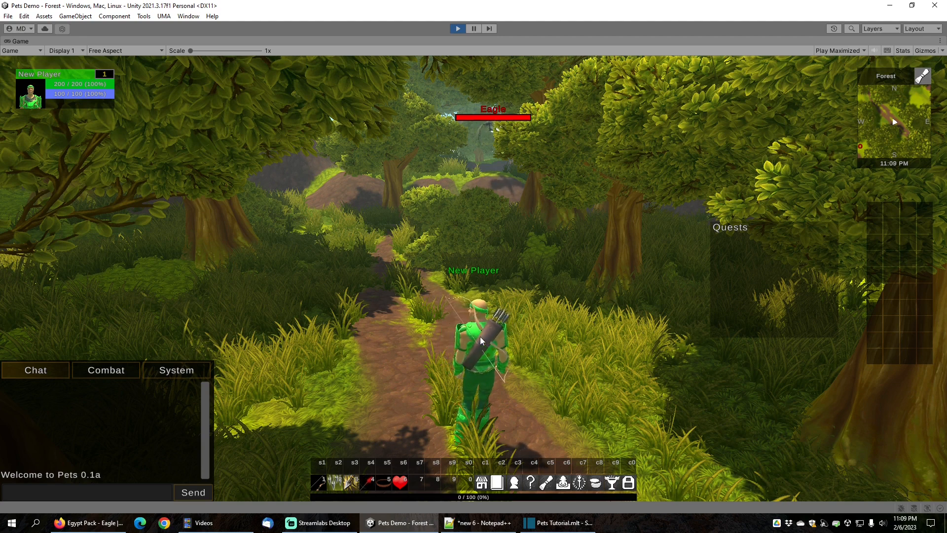
key("w")
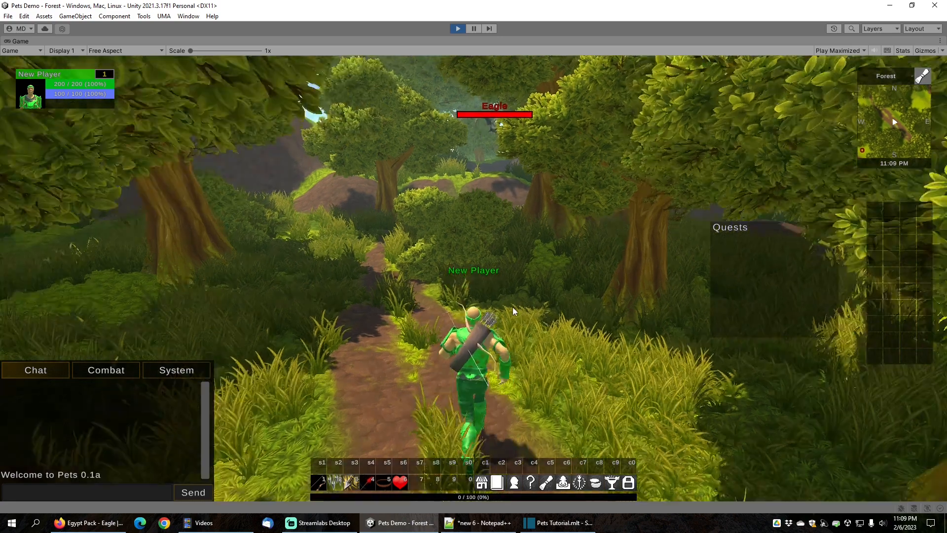
key("Tab")
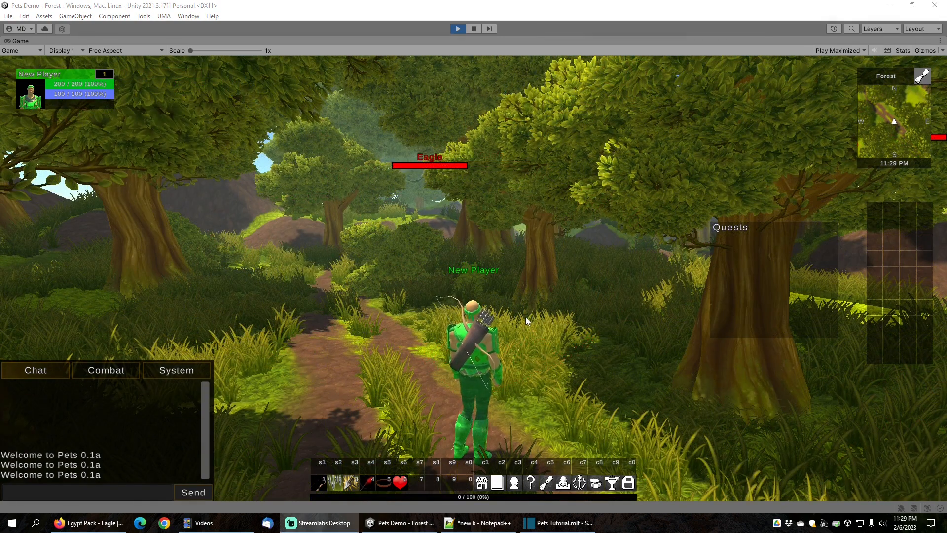
left_click(526, 316)
right_click_drag(526, 317, 521, 319)
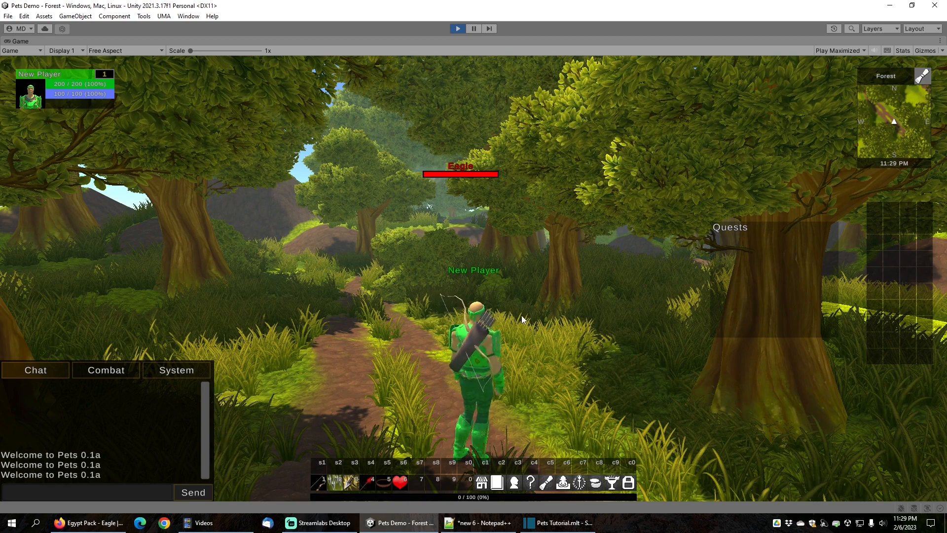
key("w")
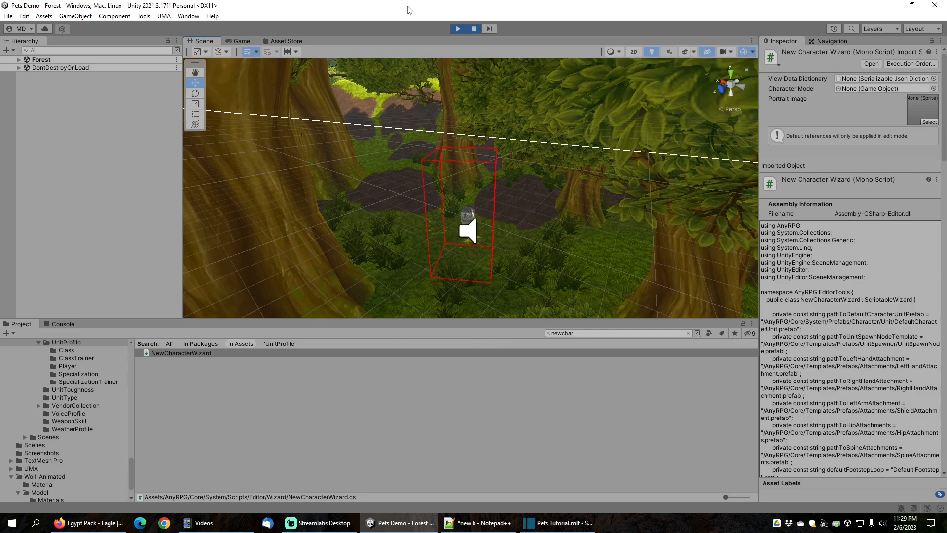
left_click(457, 28)
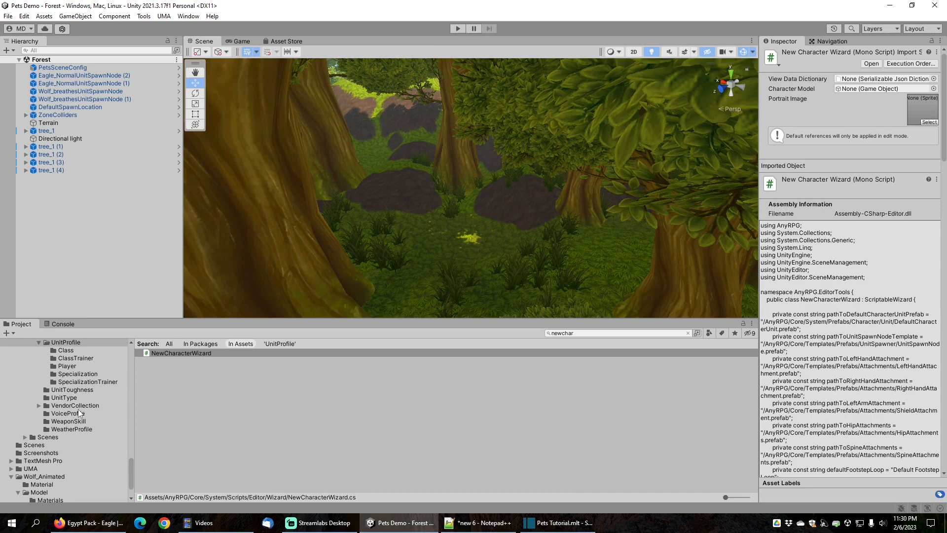
Open the import settings of the Eagle_Fly animation in the EgyptMonsters Animations/Eagles folder
scroll(79, 413, "up", 2)
scroll(80, 411, "up", 2)
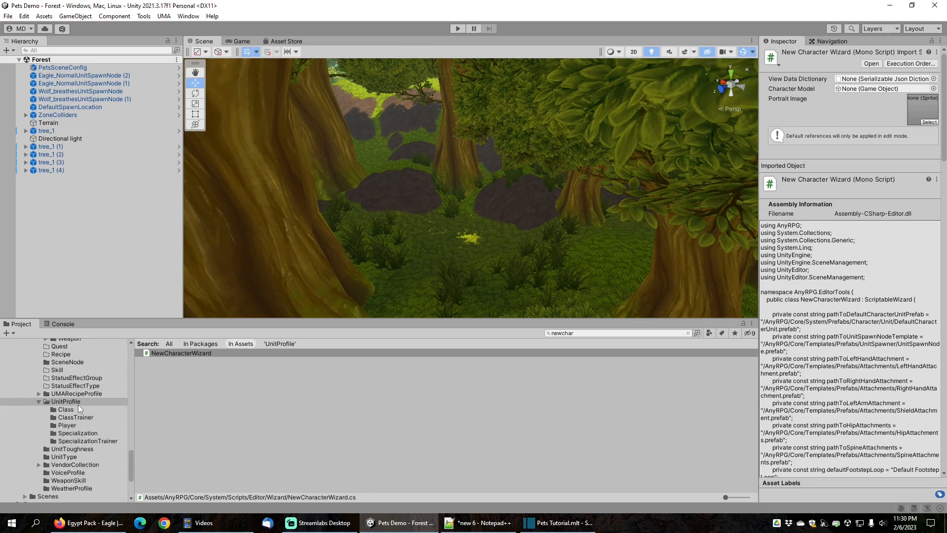
scroll(79, 404, "up", 8)
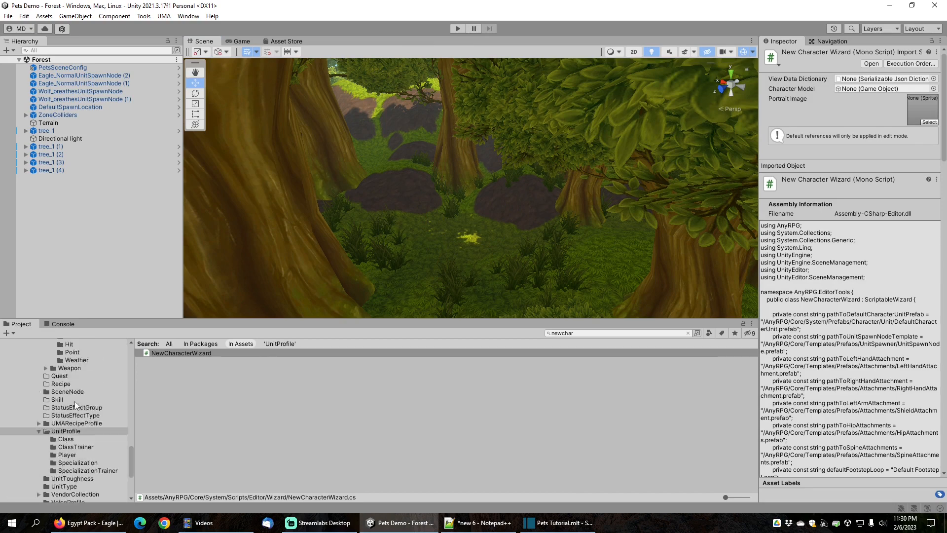
scroll(75, 404, "up", 10)
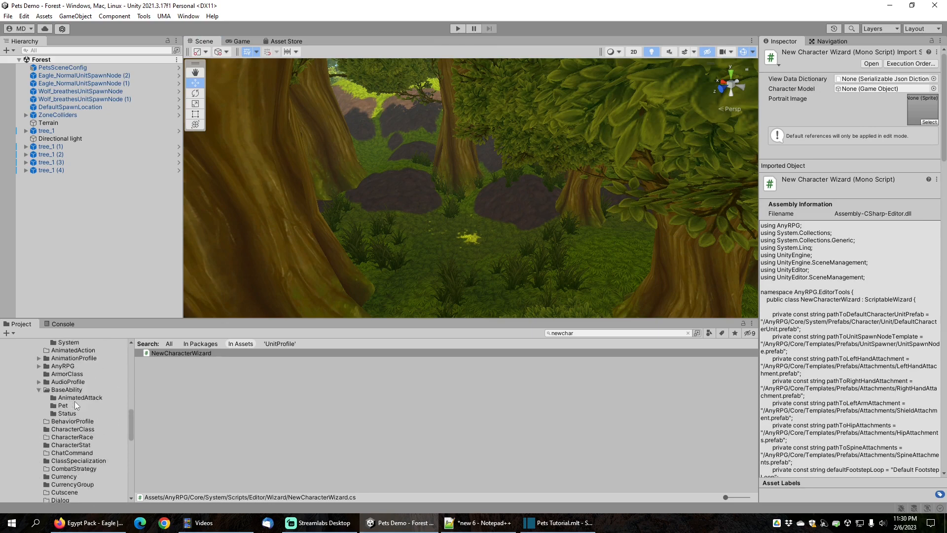
scroll(74, 403, "up", 6)
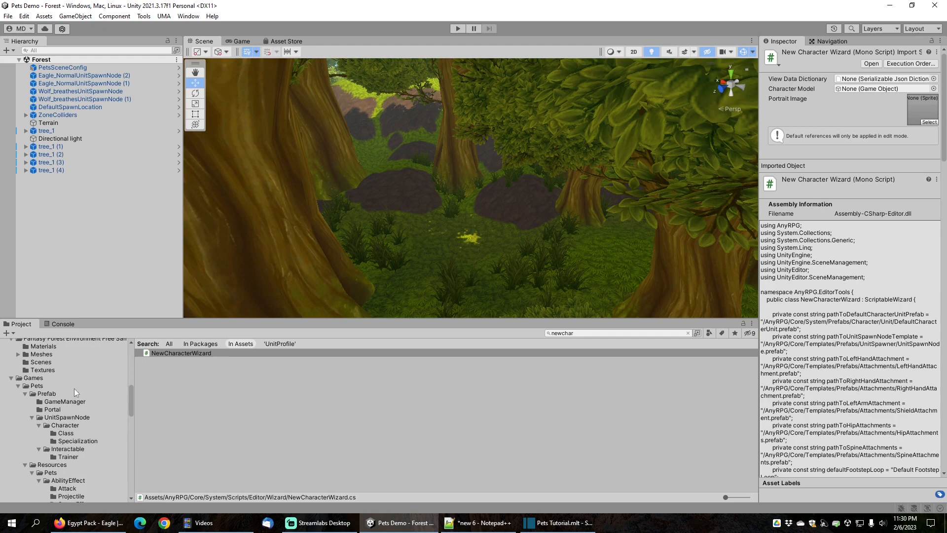
scroll(75, 390, "up", 6)
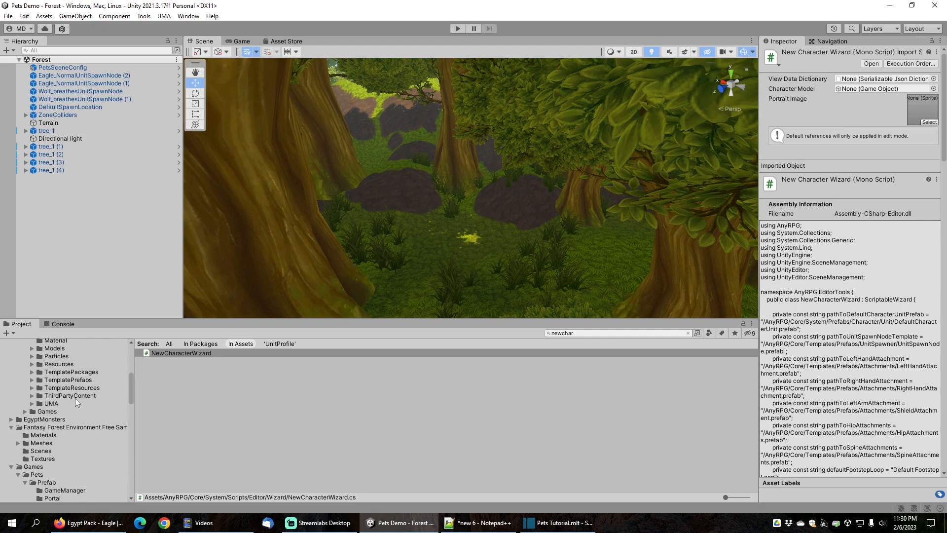
scroll(72, 407, "down", 2)
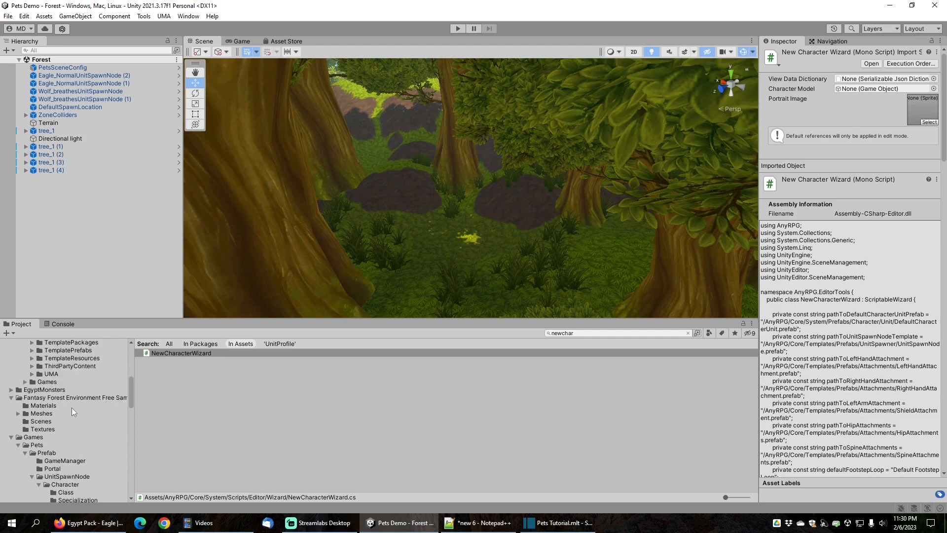
left_click(11, 389)
scroll(47, 372, "down", 2)
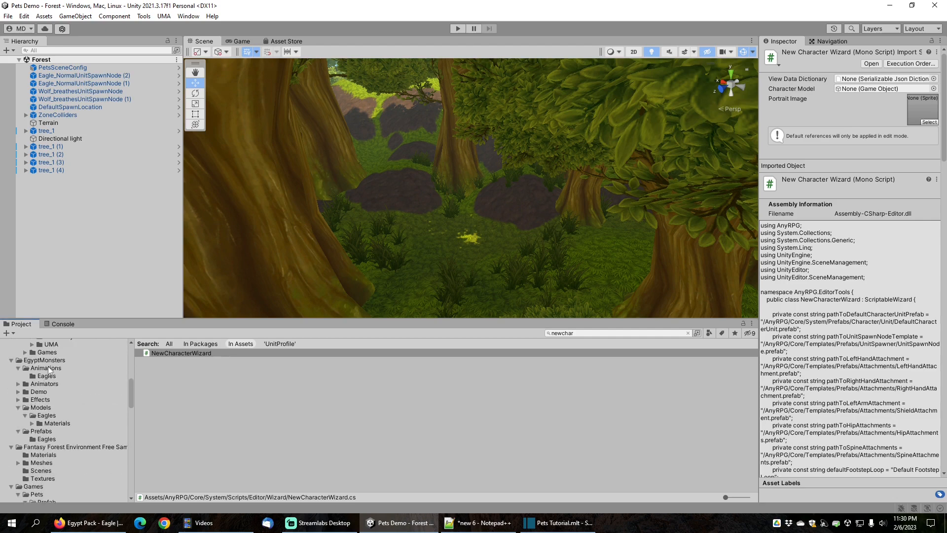
left_click(47, 375)
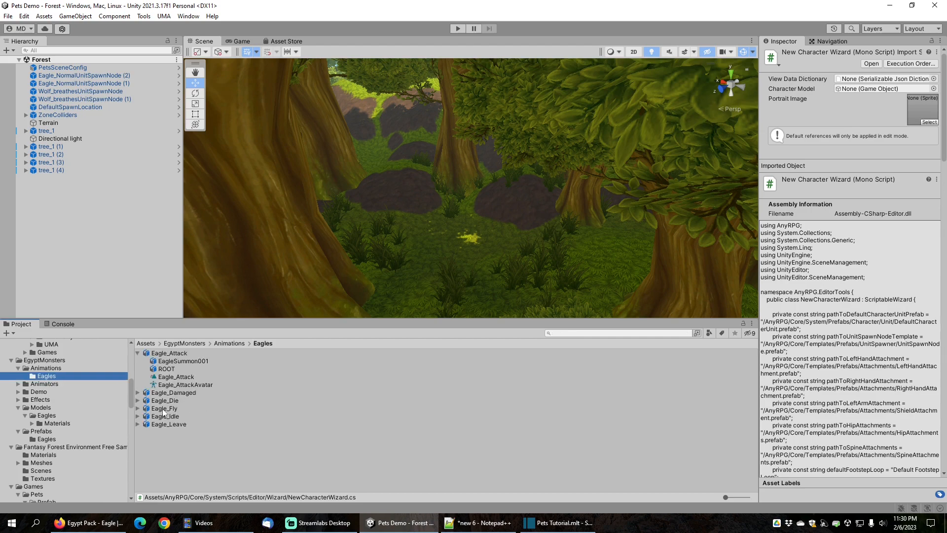
left_click(164, 408)
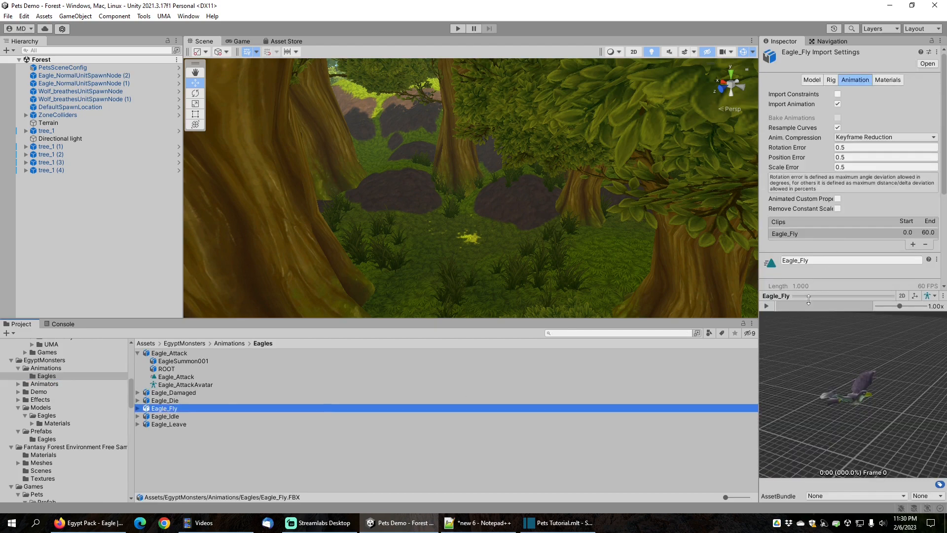
Add a PlayFootStep animation event at frame 16 of the Eagle_Fly clip and preview the clip through frame 57
scroll(812, 215, "down", 5)
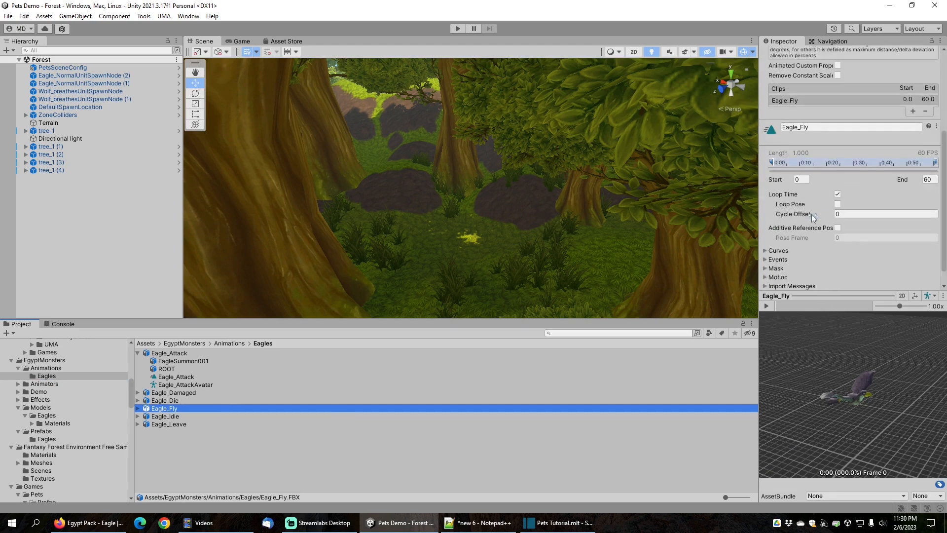
left_click(767, 241)
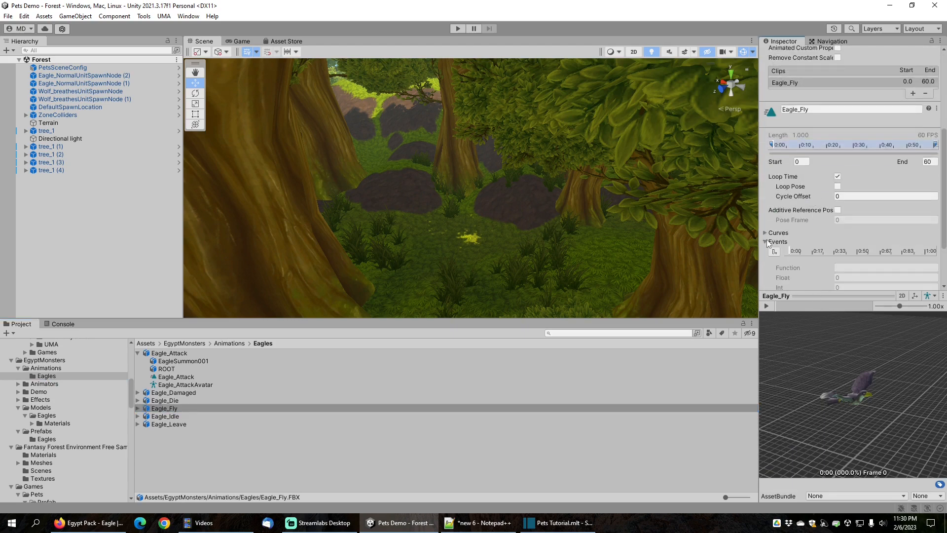
mouse_move(788, 308)
left_mouse_down()
mouse_move(778, 303)
mouse_move(802, 297)
left_mouse_up()
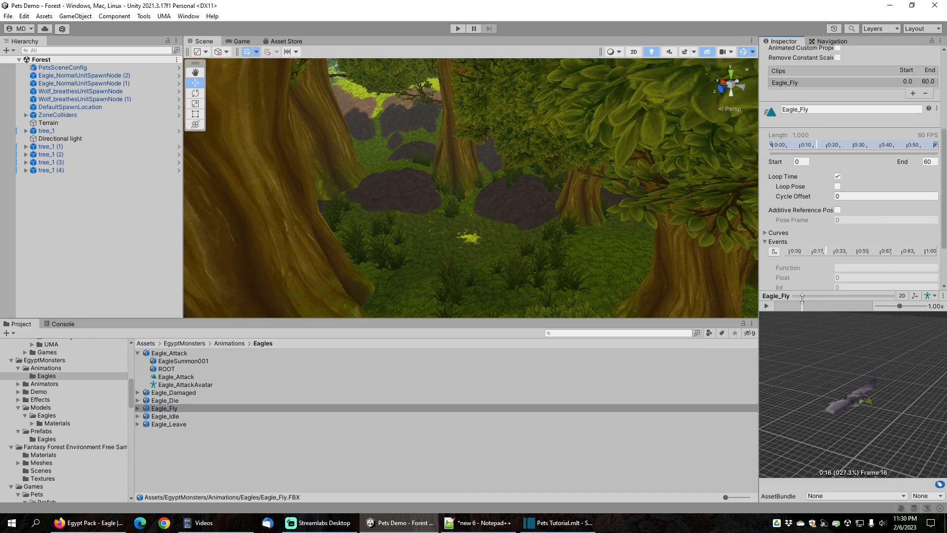
left_click(774, 251)
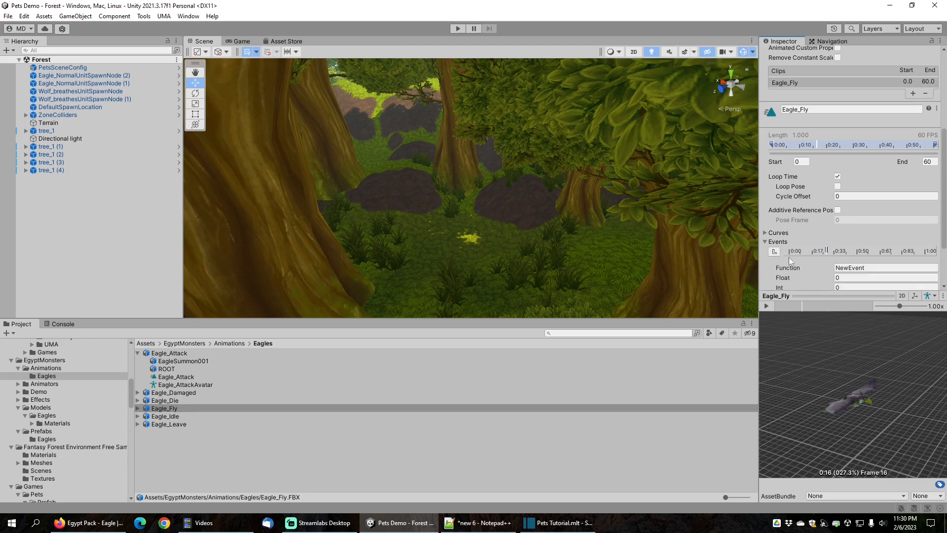
left_click(872, 267)
type("PlayFootStep")
left_click_drag(798, 307, 869, 307)
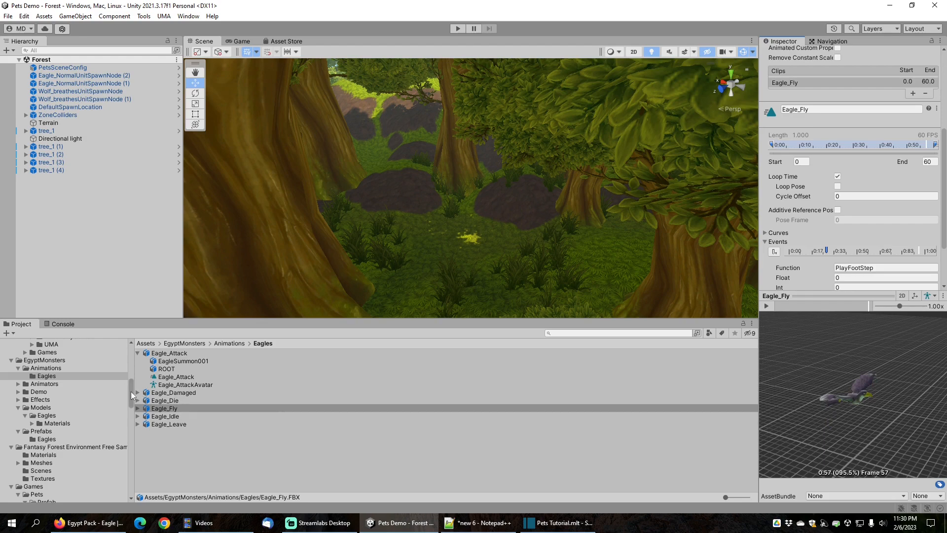
Open the Eagle_NormalUnit profile in the Pets UnitProfile folder and apply the pending Eagle_Fly import settings
left_click_drag(131, 391, 132, 463)
left_click(73, 417)
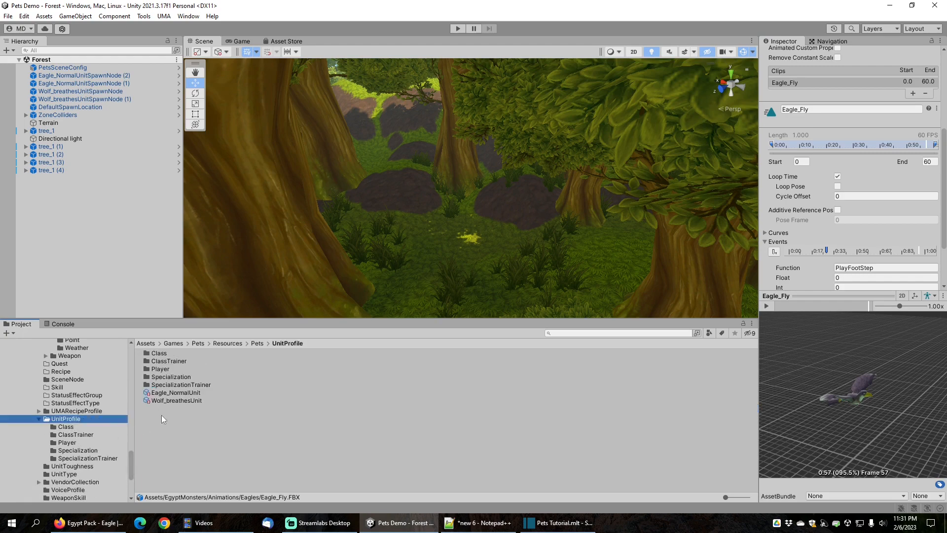
left_click(176, 395)
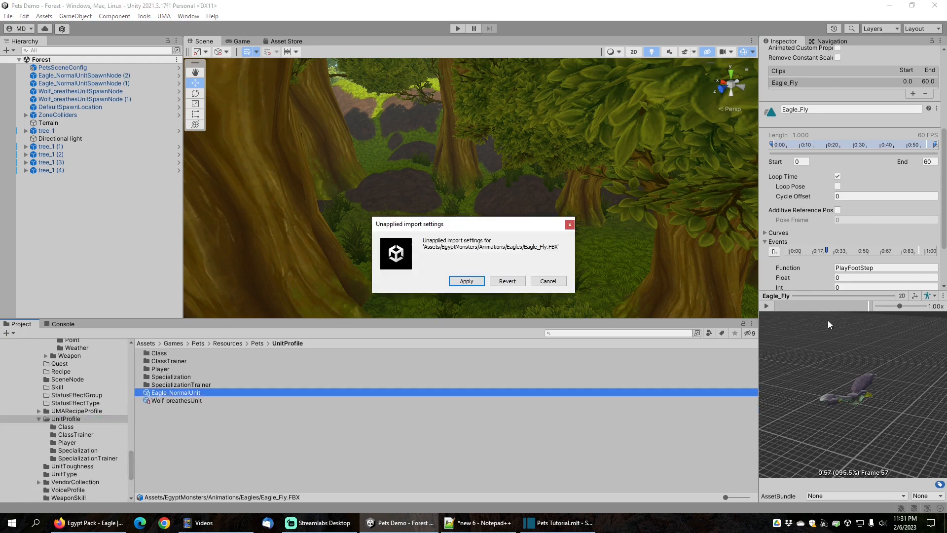
left_click(466, 281)
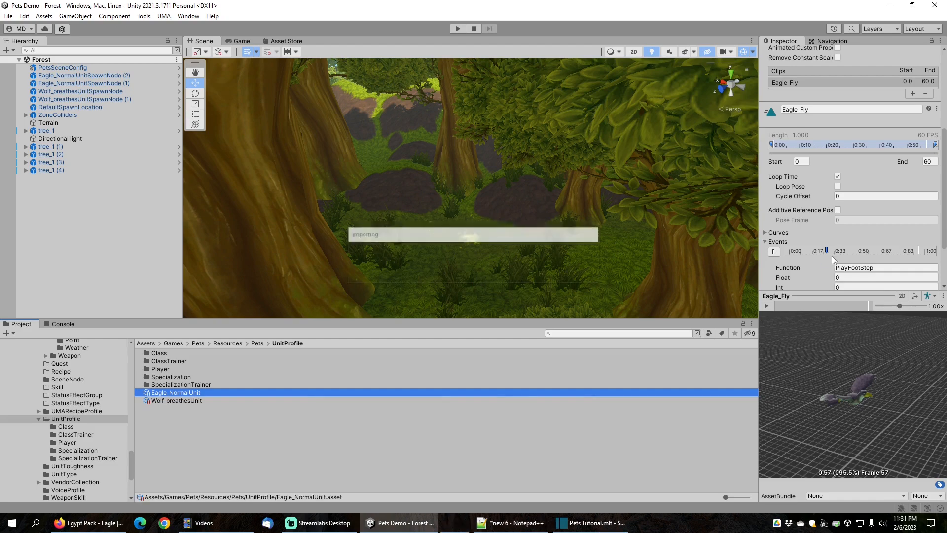
Enable Play On Footstep in the Eagle_NormalUnit profile's movement settings and set its footstep type to Unit
scroll(804, 387, "down", 9)
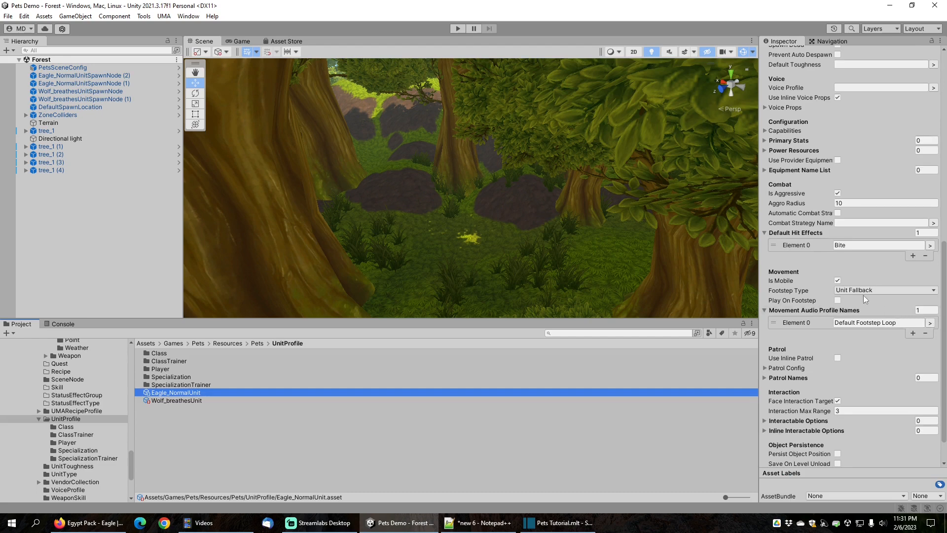
left_click(838, 300)
left_click(875, 289)
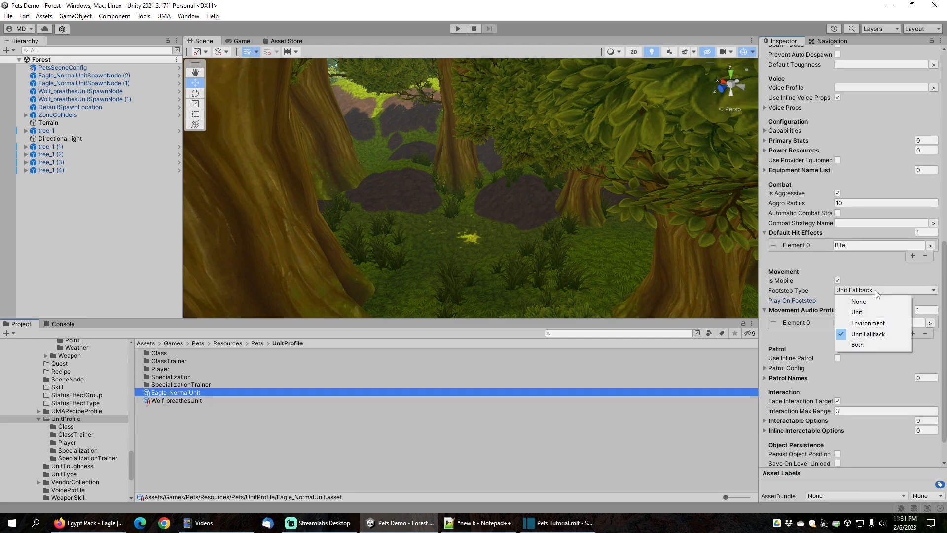
left_click(866, 310)
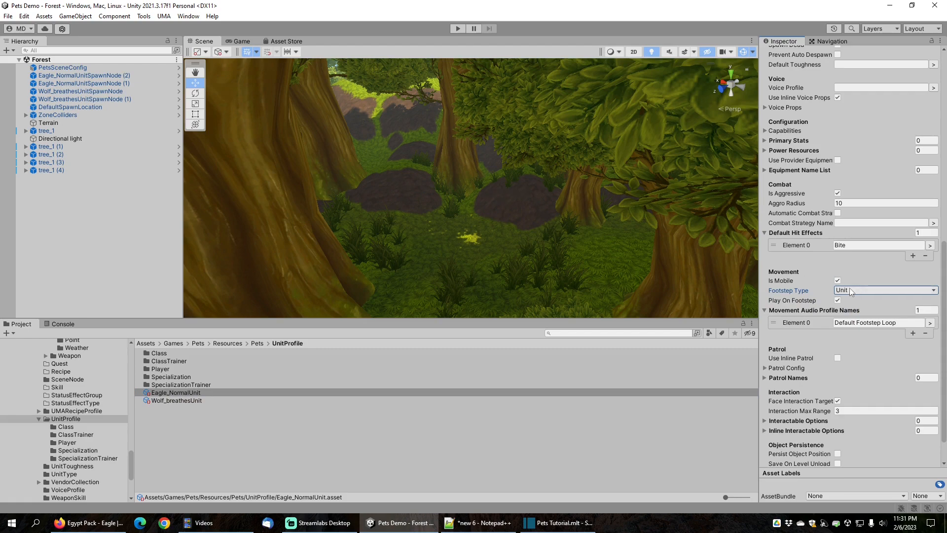
Assign the Footstep Hits Grass audio profile as the eagle's movement audio, replacing the default footstep loop
left_click(929, 323)
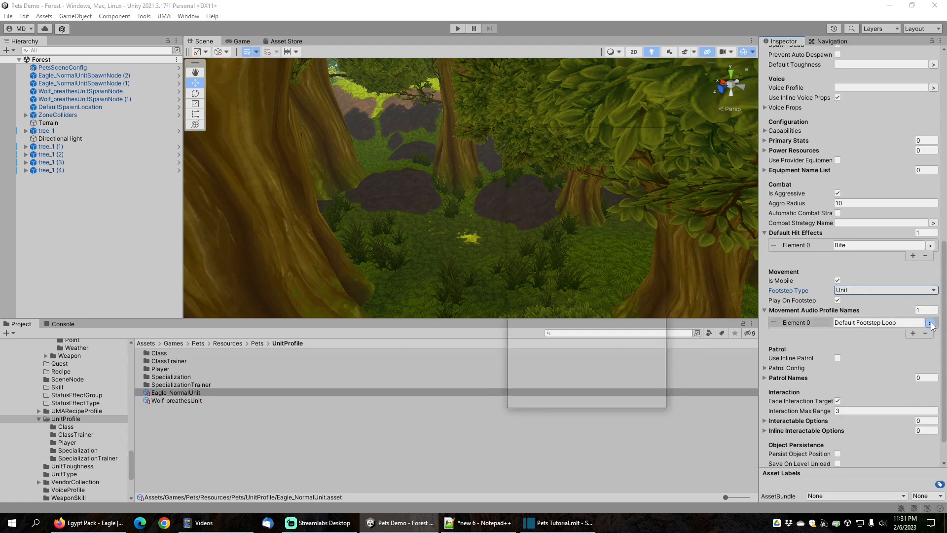
type("gra")
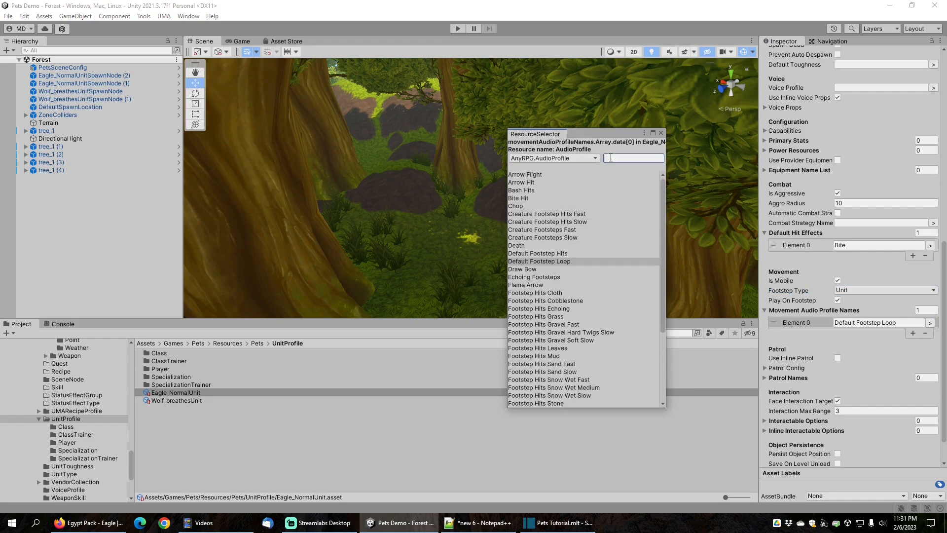
left_click(541, 176)
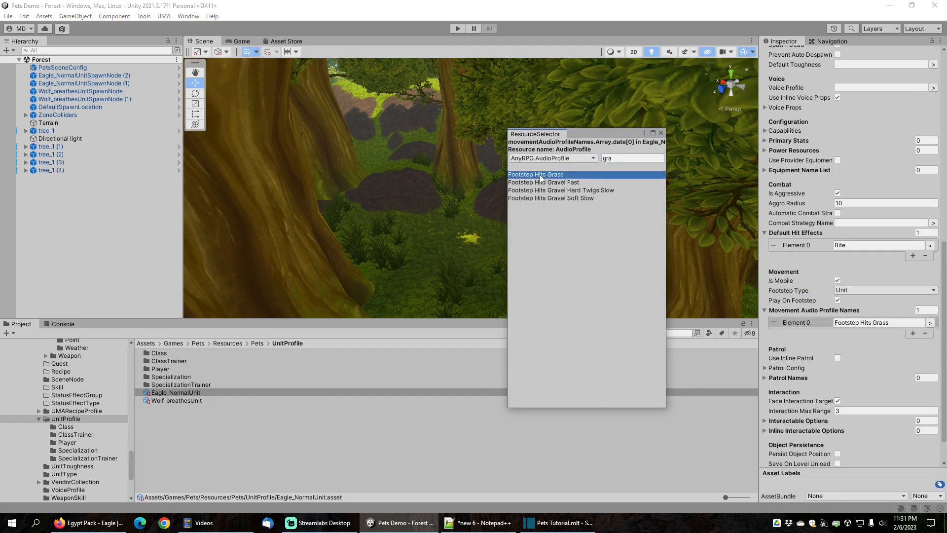
left_click(661, 133)
Play-test the Forest scene by running towards the eagle and targeting it, and pause the game during its attack
key("ctrl+p")
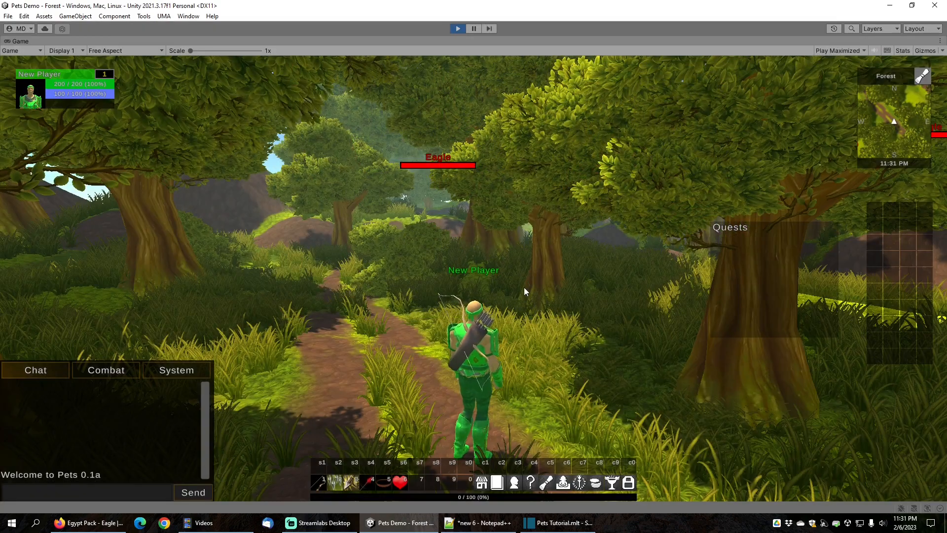
key("w")
key("w")
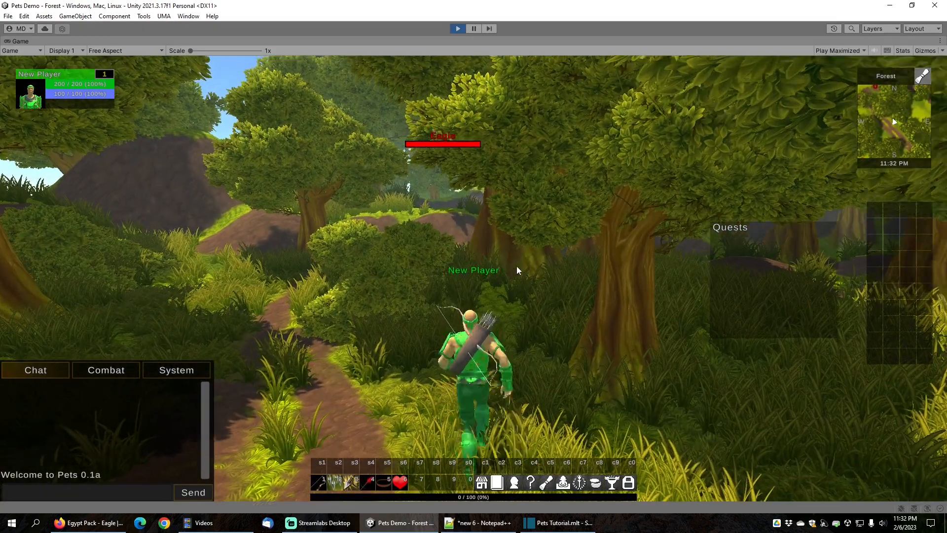
key("Tab")
key("w")
mouse_move(528, 261)
right_mouse_down()
mouse_move(572, 259)
mouse_move(534, 255)
right_mouse_up()
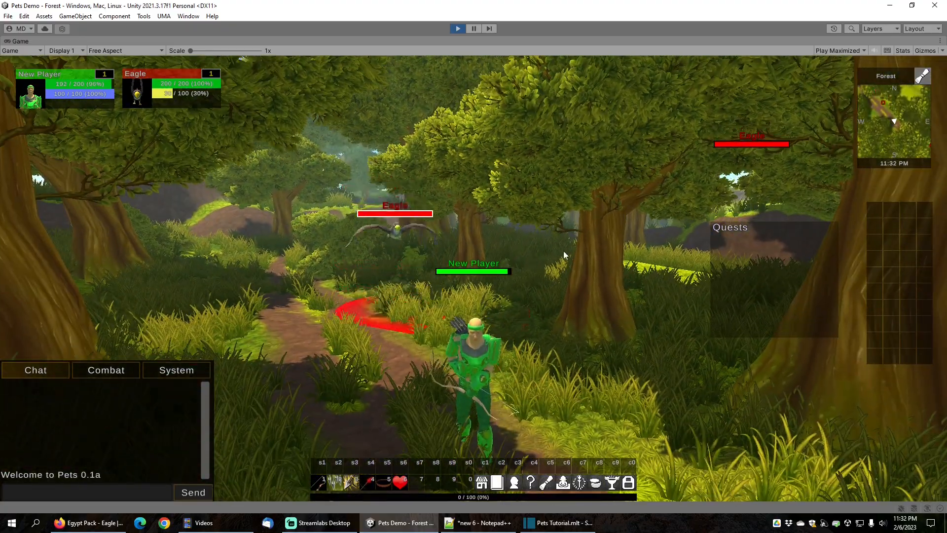
key("ctrl+shift+p")
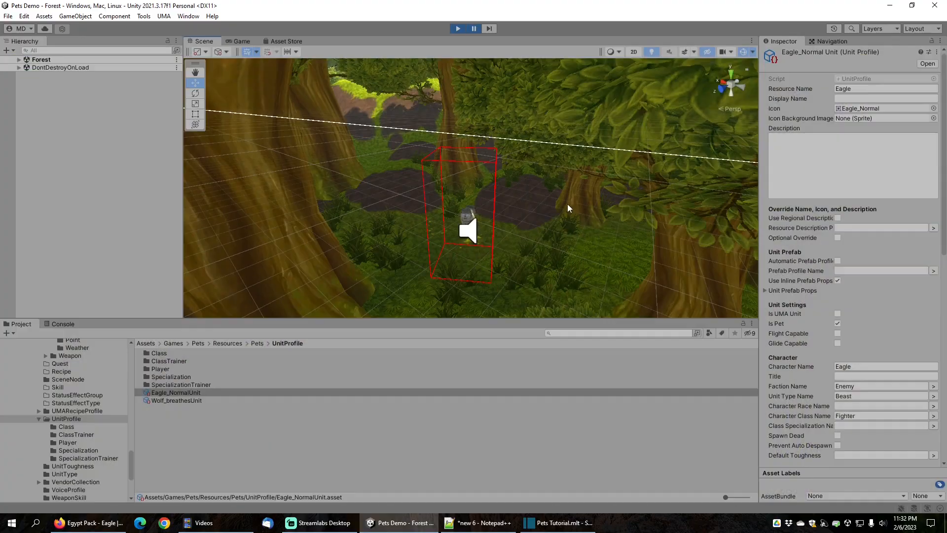